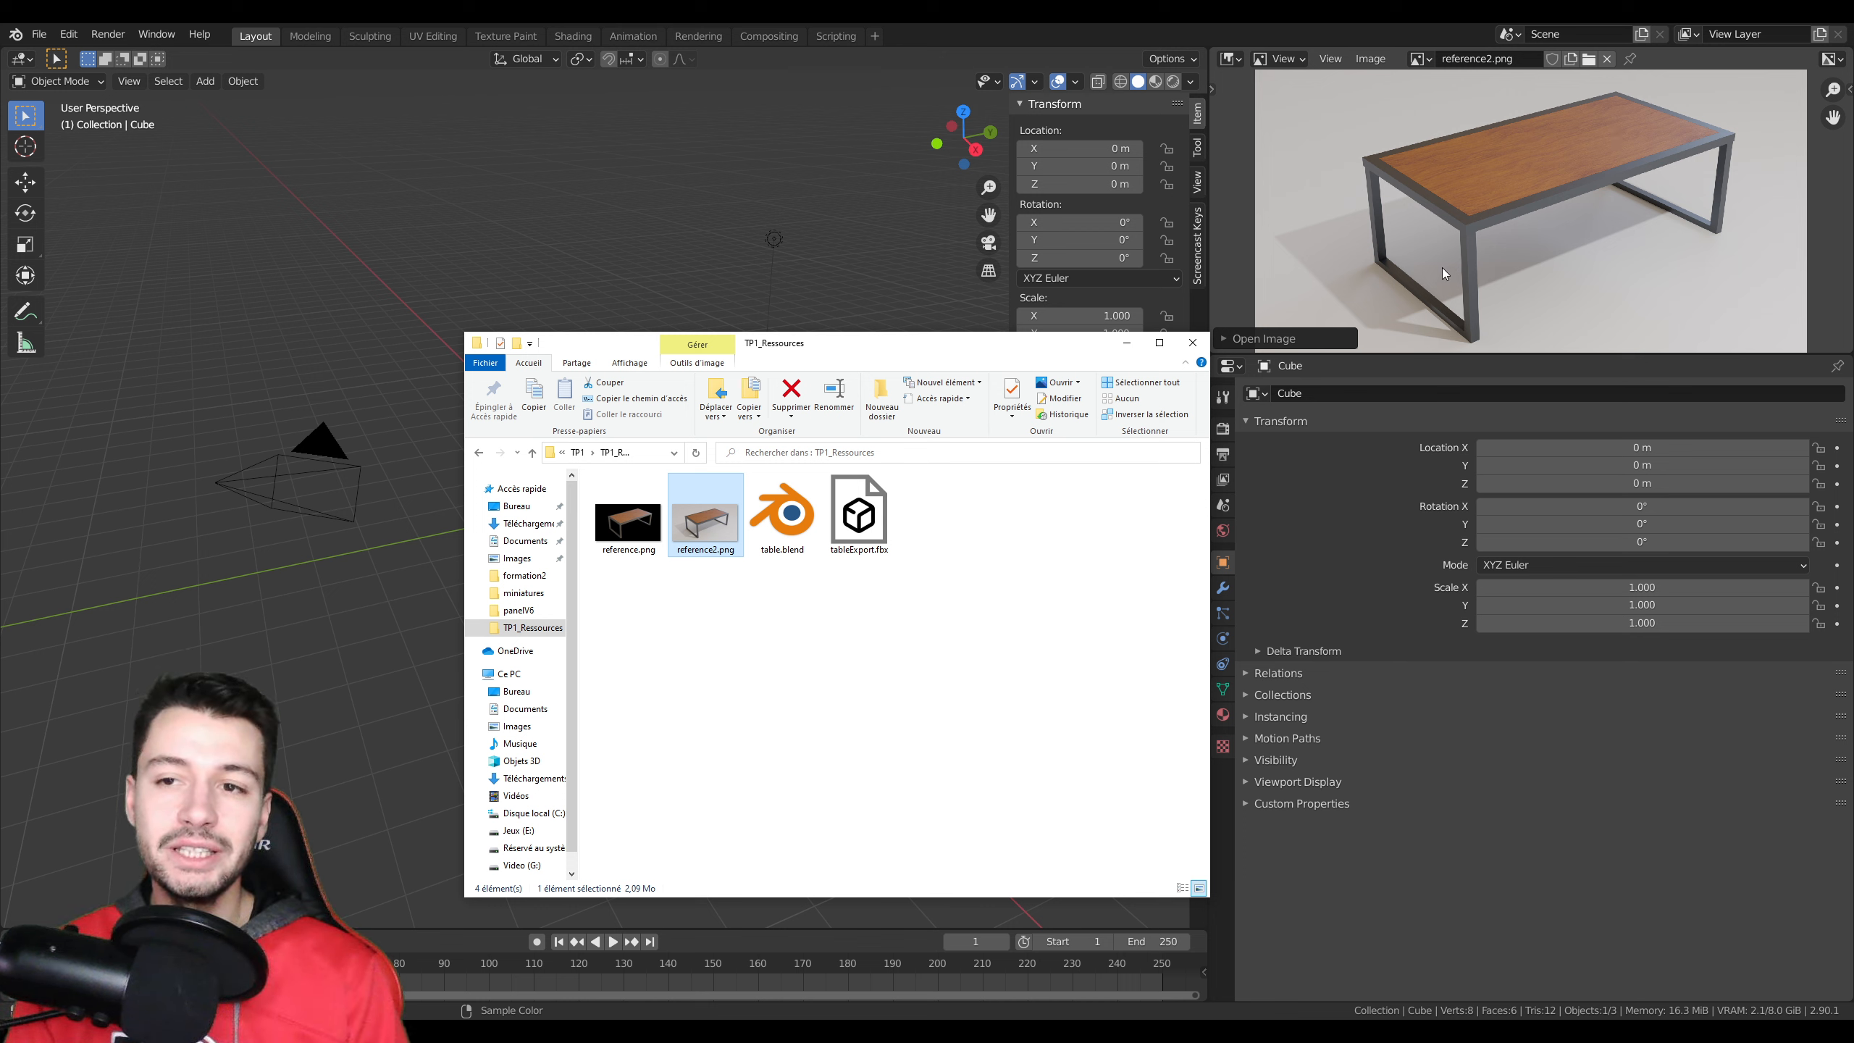
# - Load reference.png from the TP1_Ressources folder into the Image Editor and minimize the file explorer
pyautogui.click(625, 537)
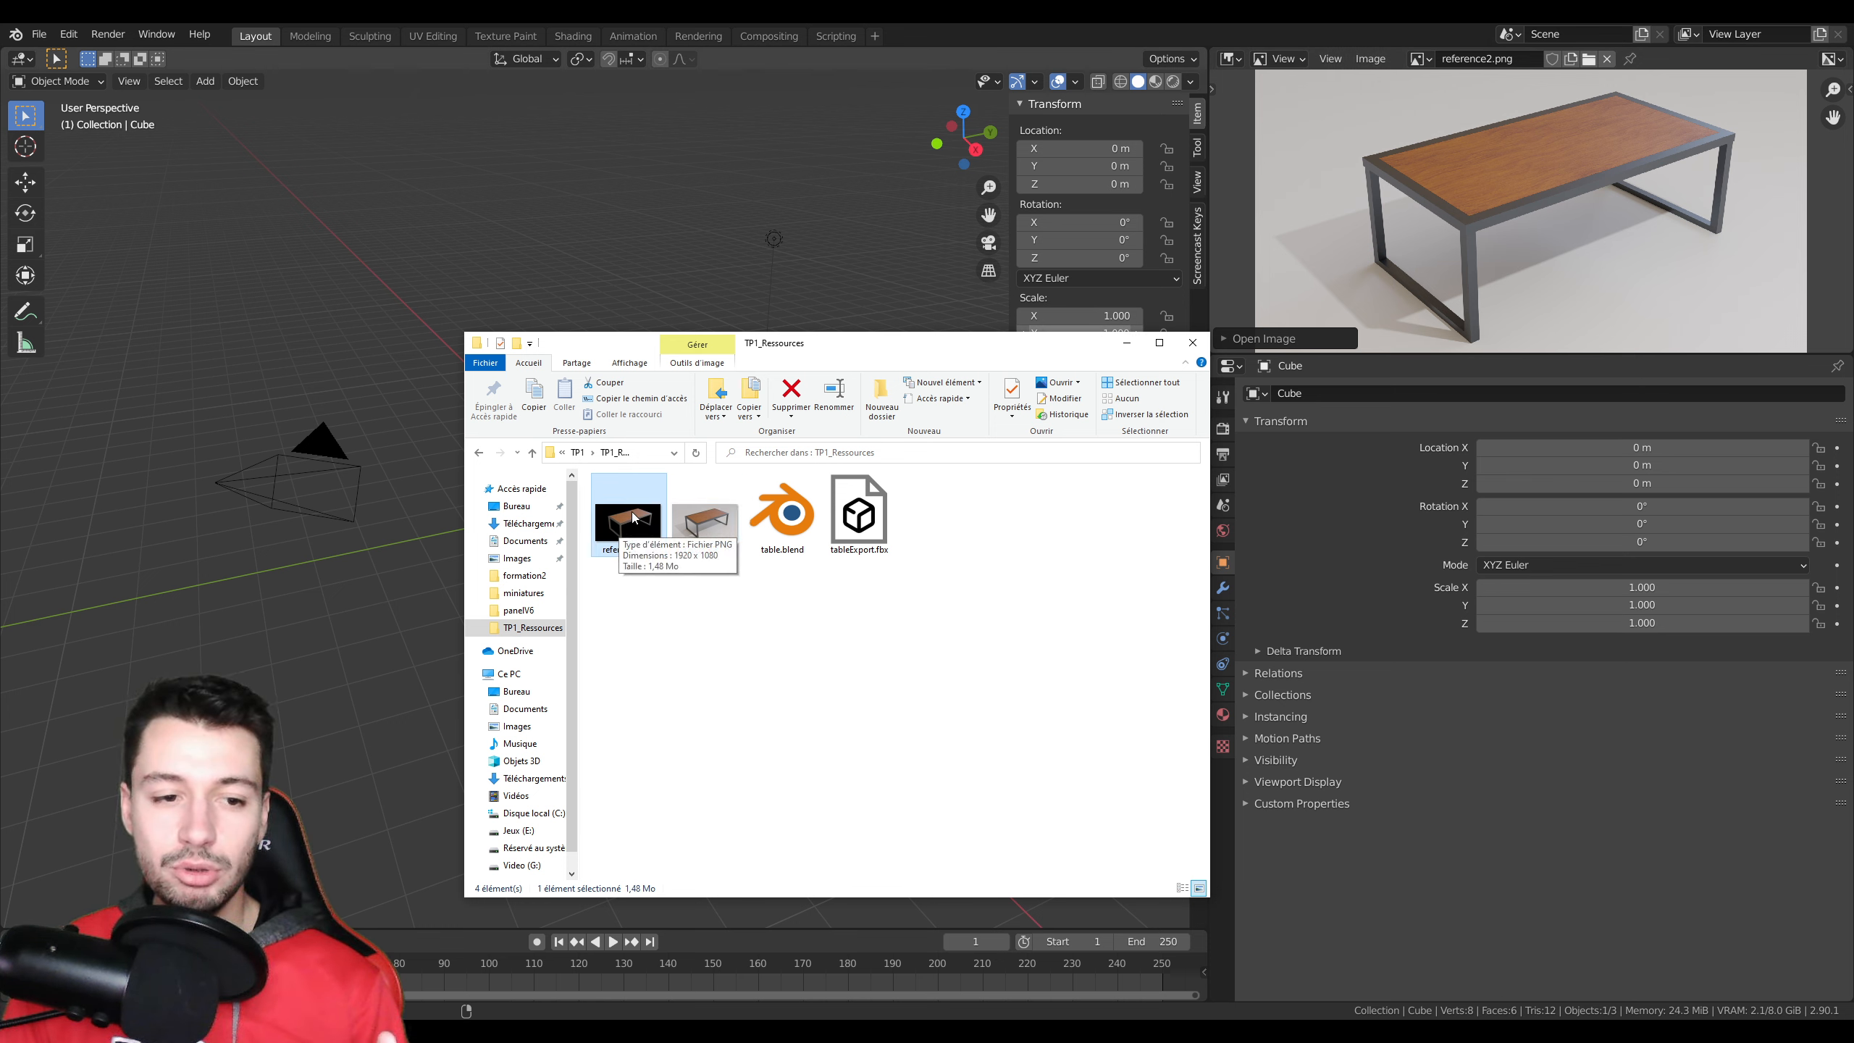
pyautogui.moveTo(610, 552); pyautogui.dragTo(1480, 166)
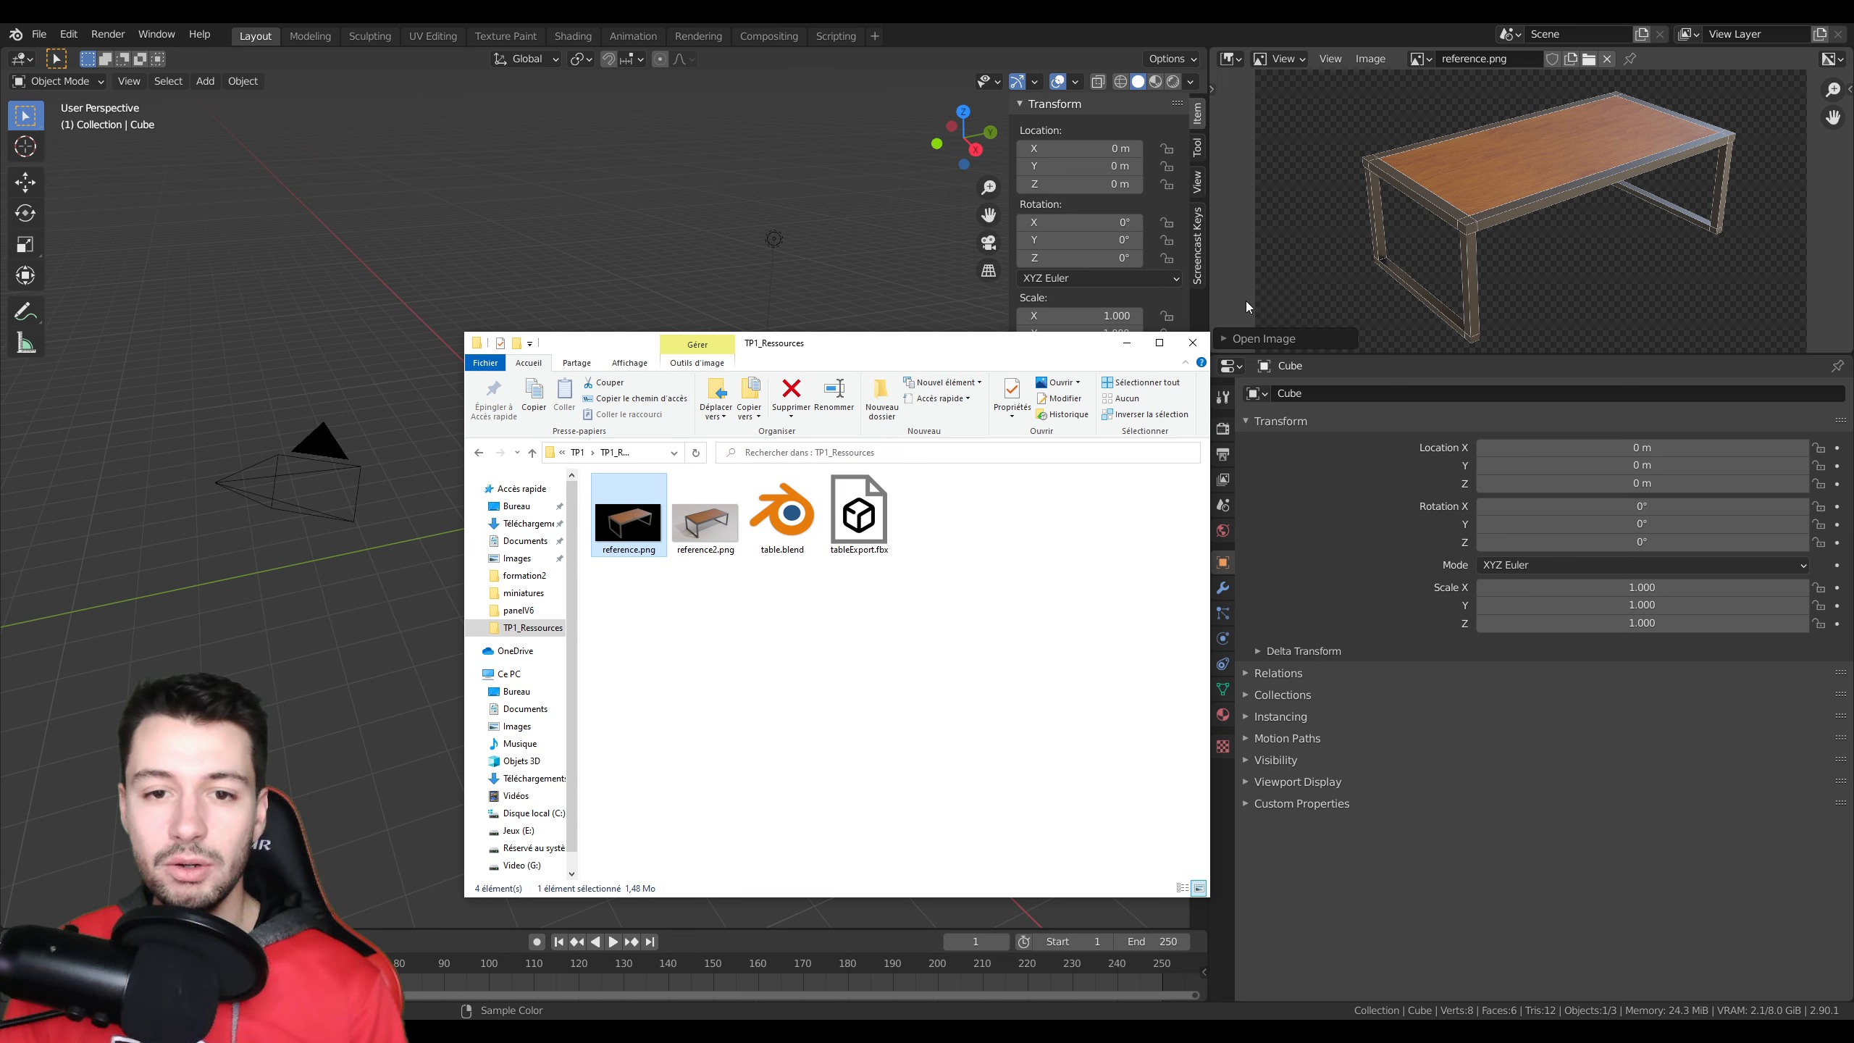
pyautogui.click(1128, 345)
pyautogui.click(1419, 59)
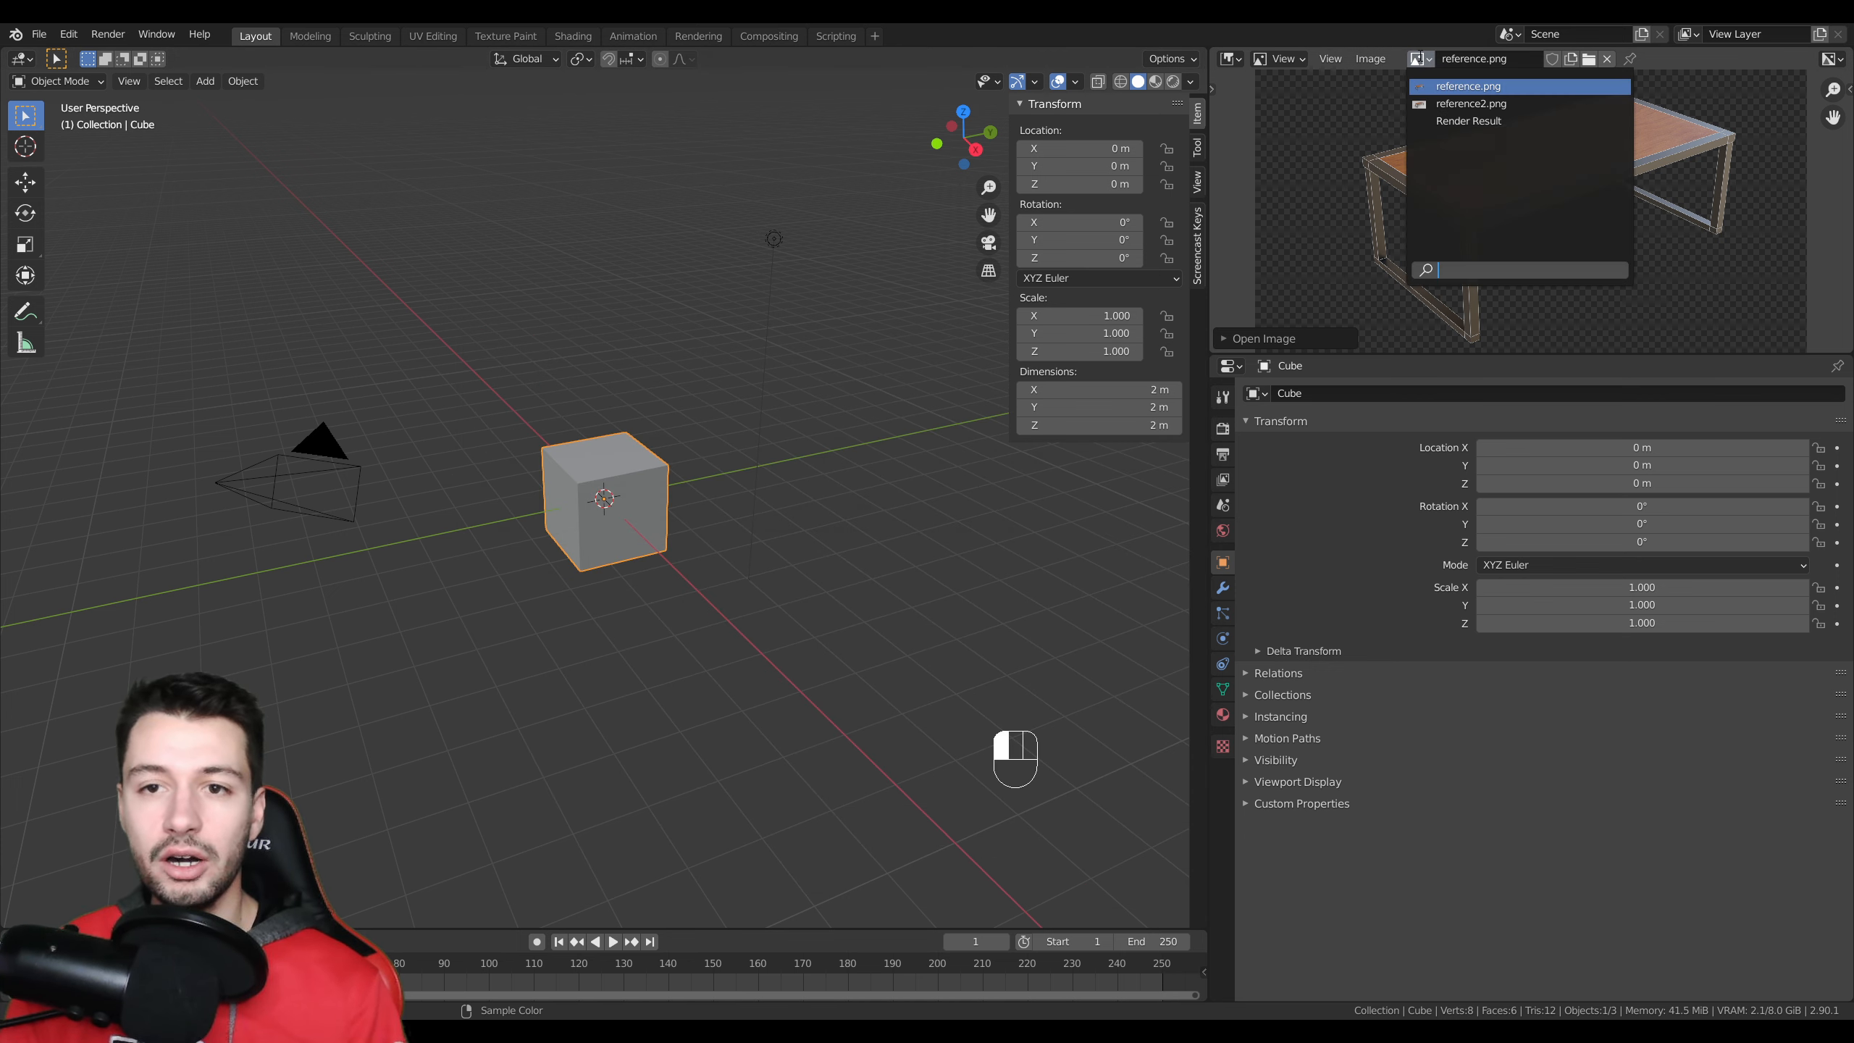
pyautogui.click(1419, 60)
# - Enlarge the Image Editor area and frame the whole reference table in it
pyautogui.moveTo(1533, 357); pyautogui.dragTo(1533, 534)
pyautogui.scroll(5, 1590, 313)
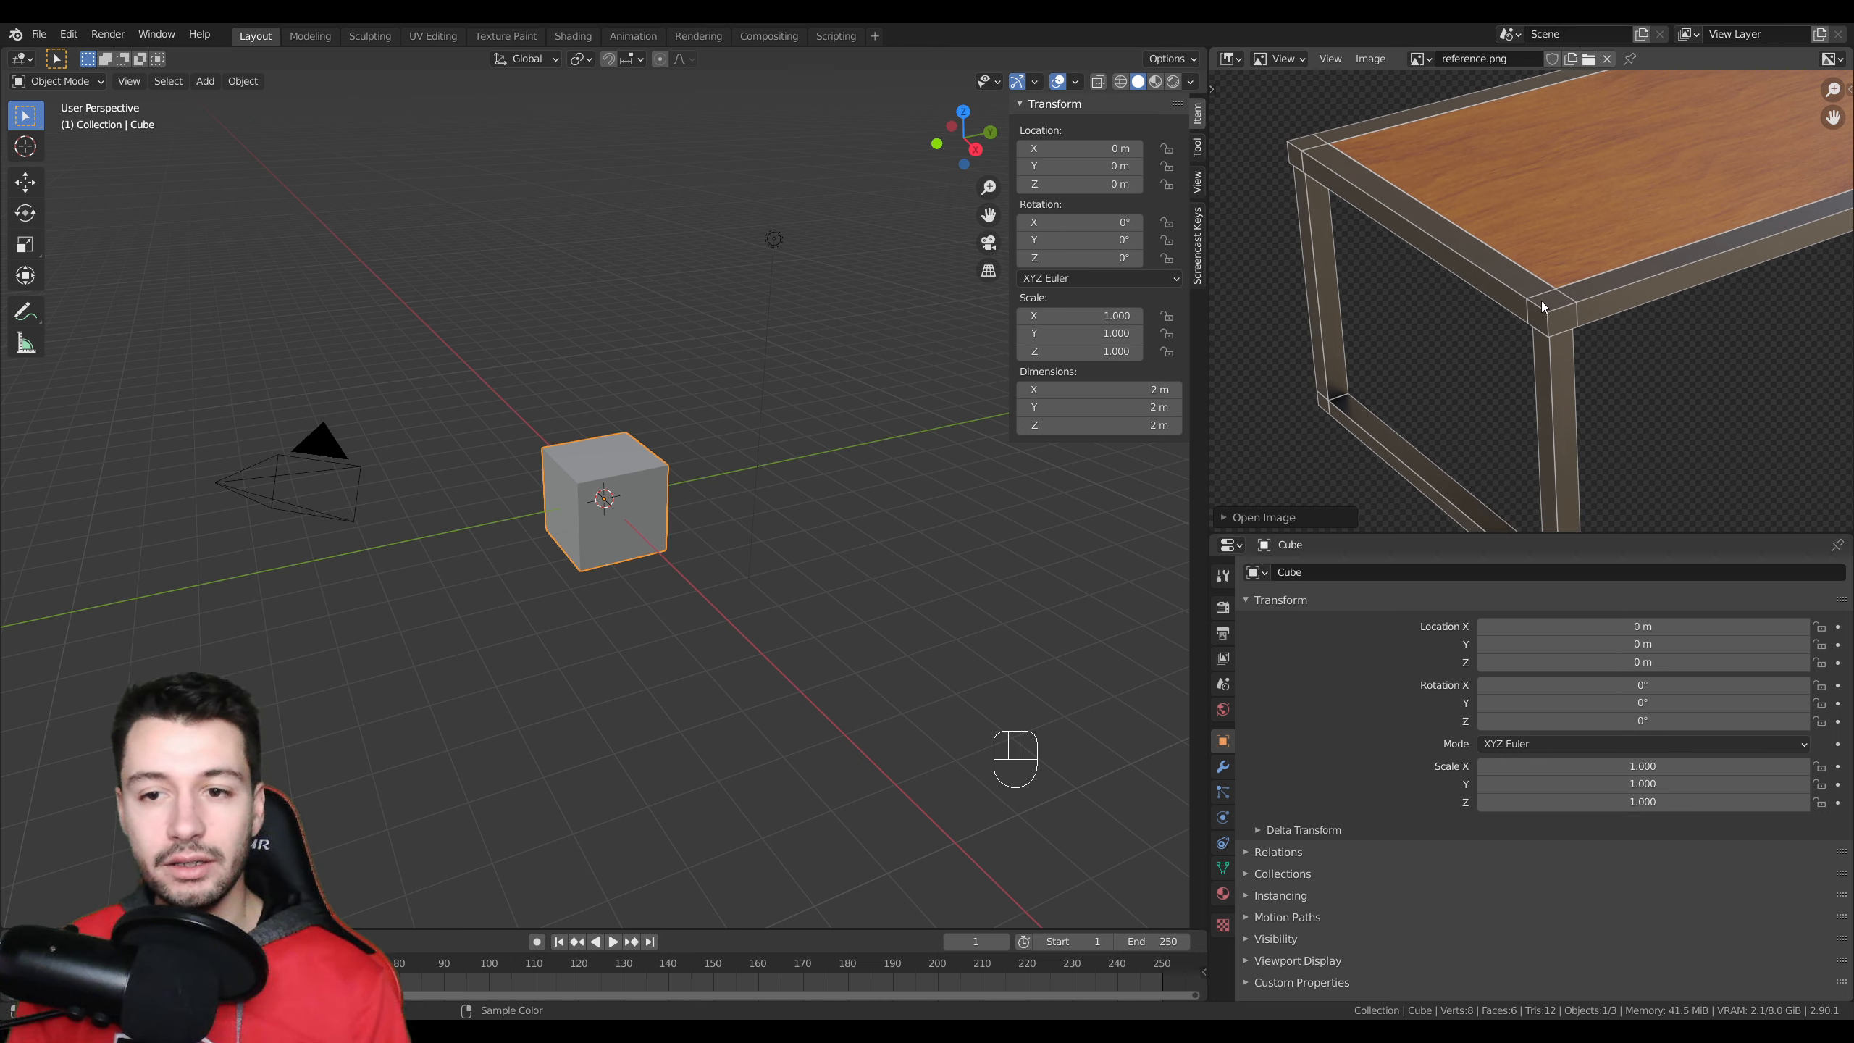
pyautogui.scroll(-4, 1542, 307)
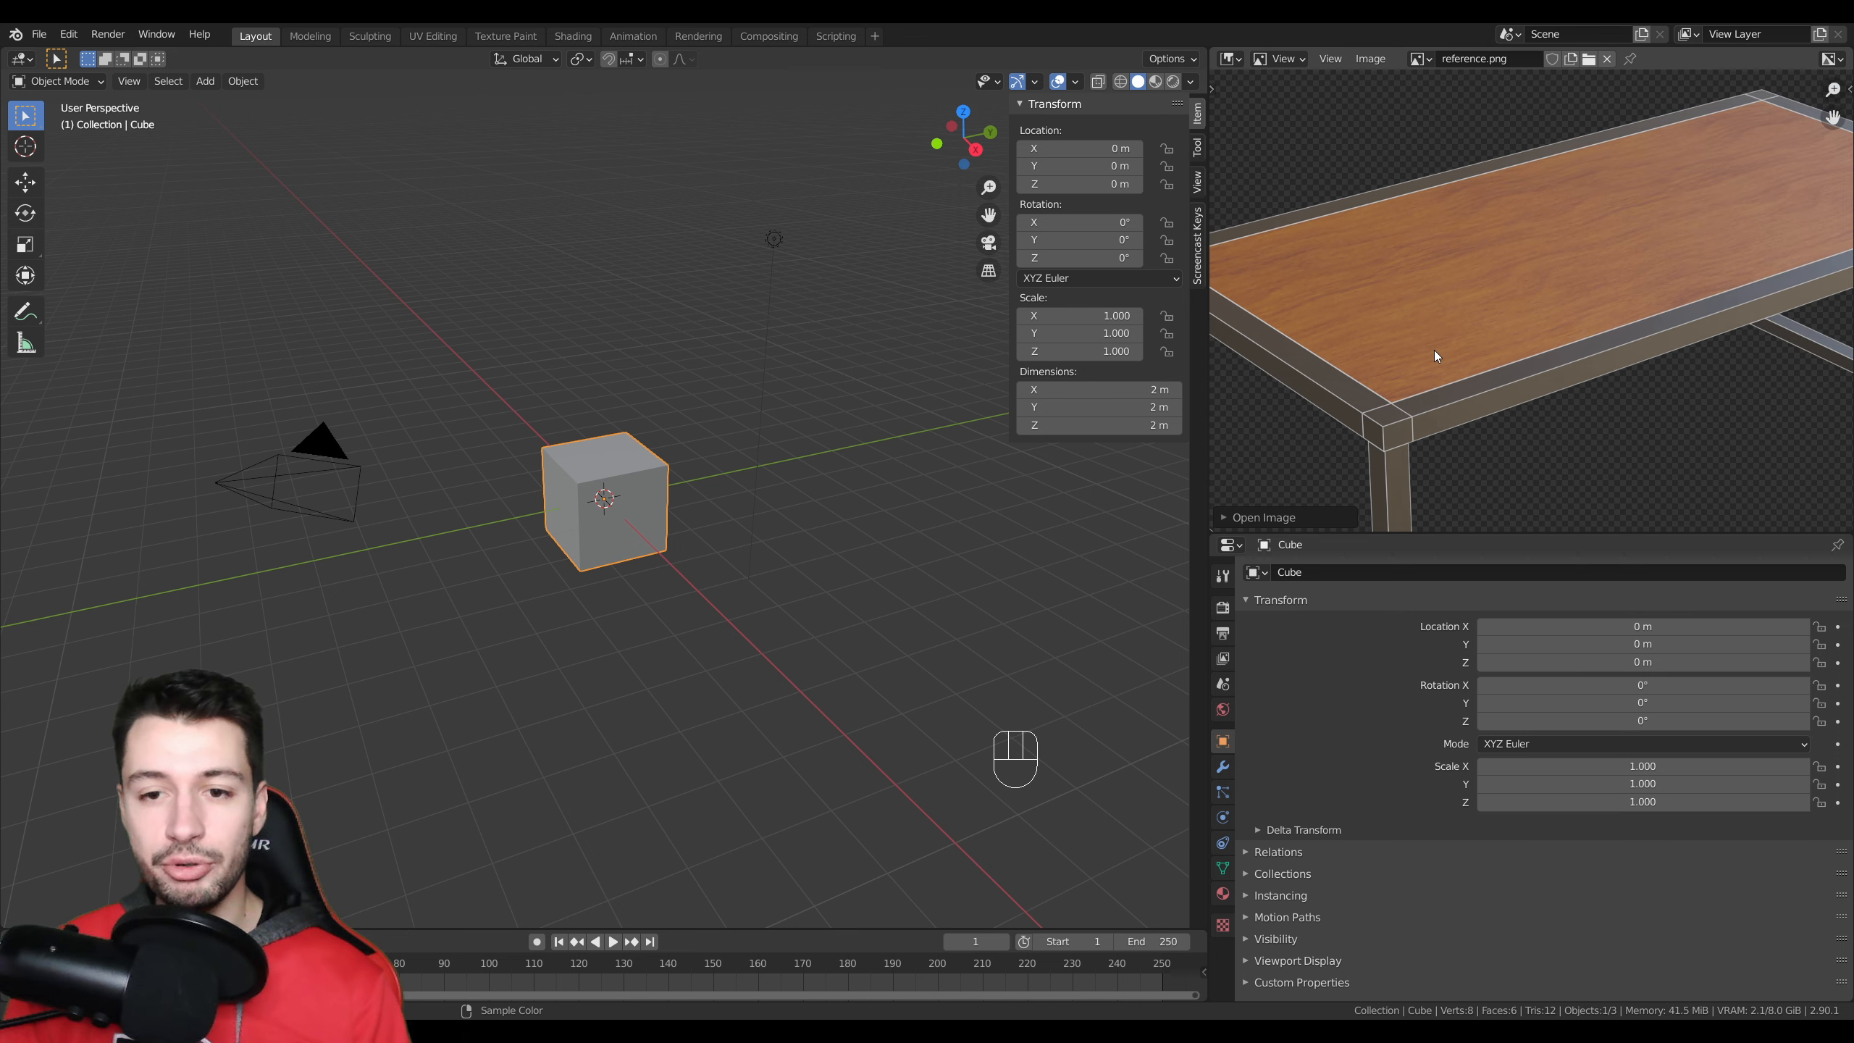
pyautogui.moveTo(1569, 311); pyautogui.dragTo(1526, 287, button='middle')
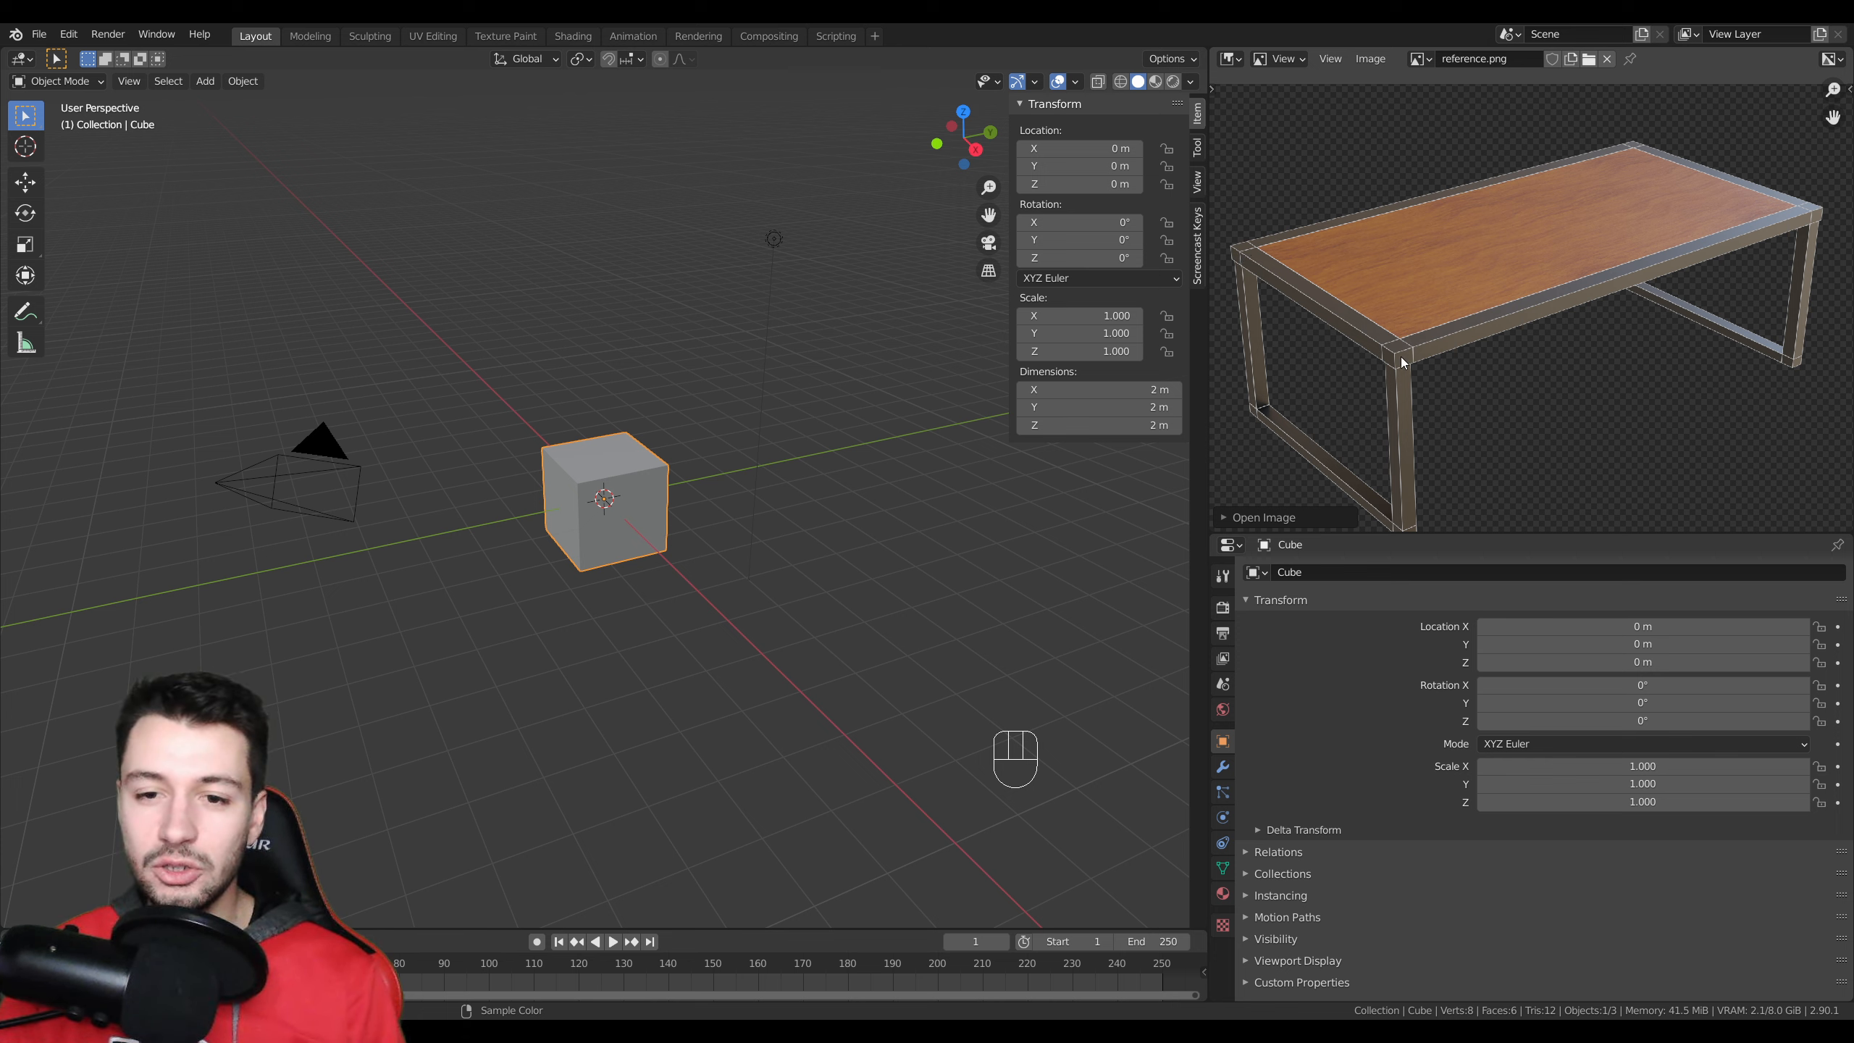
pyautogui.moveTo(1402, 457)
pyautogui.mouseDown(button='middle')
pyautogui.moveTo(1404, 420)
pyautogui.moveTo(1418, 435)
pyautogui.mouseUp(button='middle')
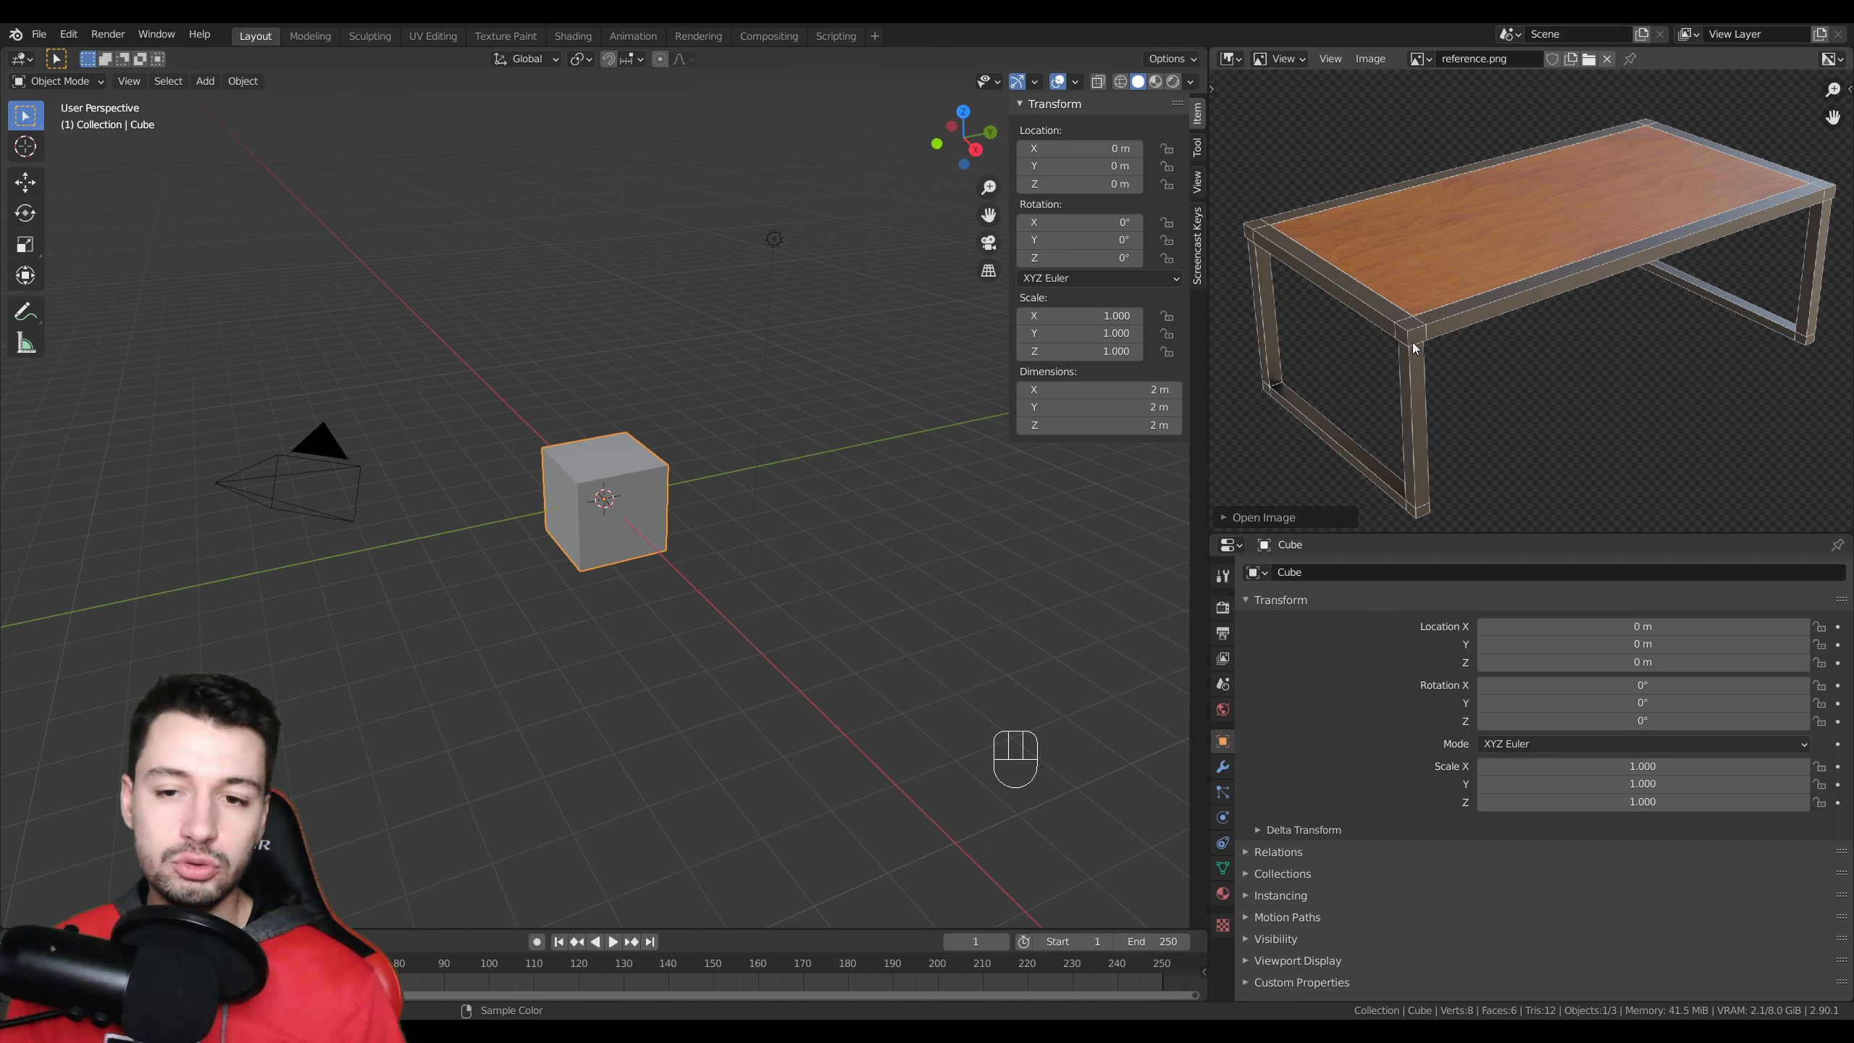
pyautogui.click(1417, 491)
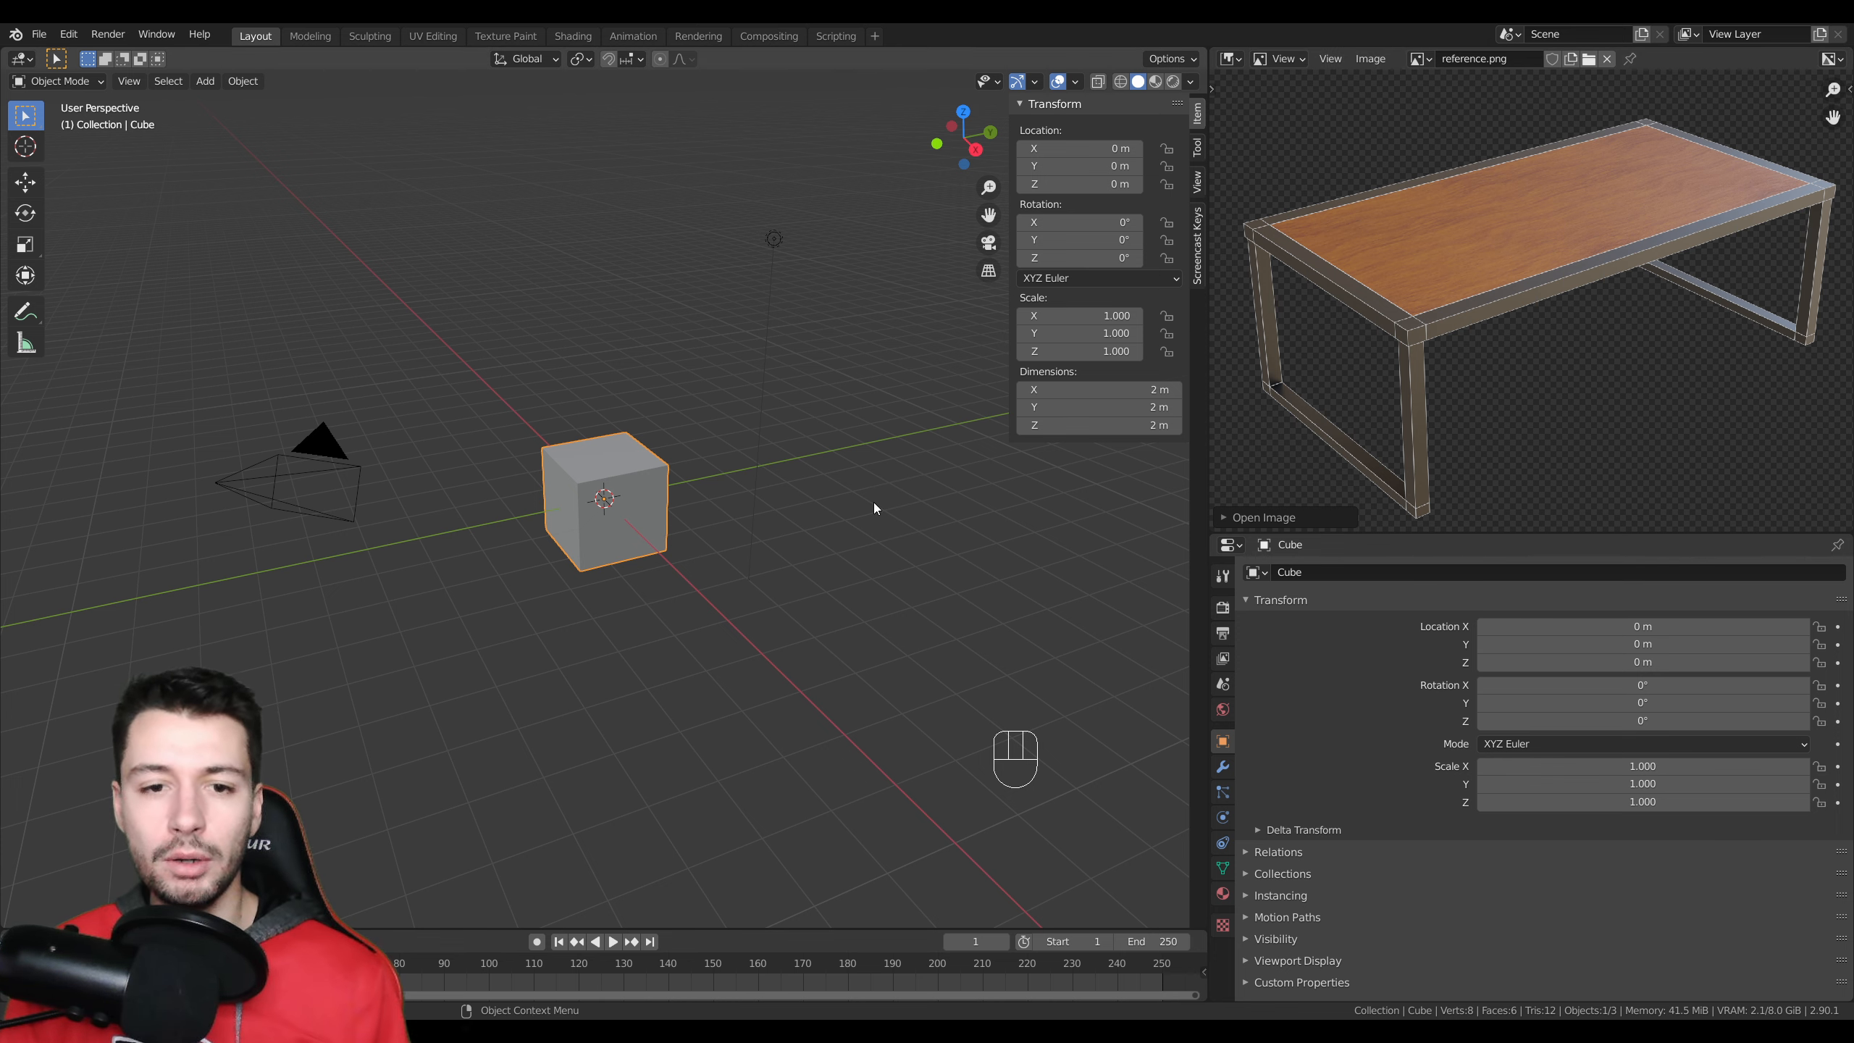
# - From the top view, scale the cube along X by a factor of 2 with snapping
pyautogui.moveTo(874, 502); pyautogui.dragTo(786, 542, button='middle')
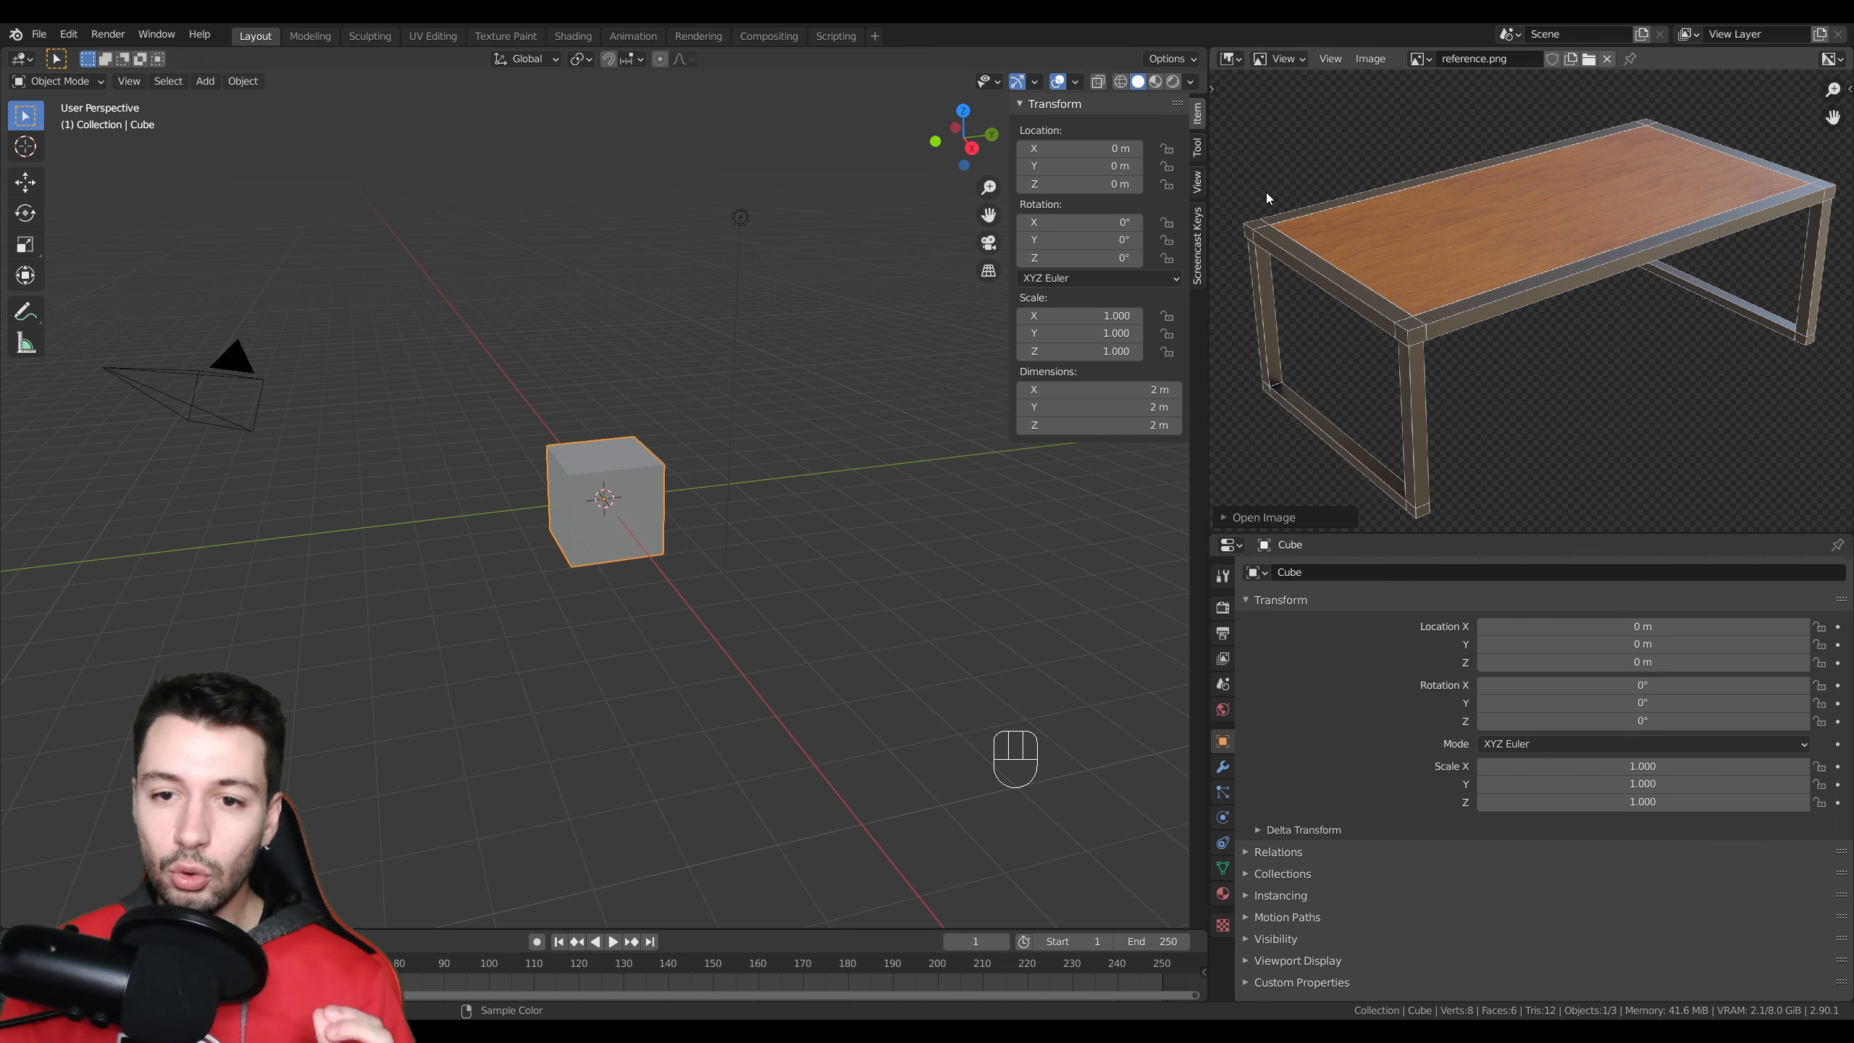
pyautogui.moveTo(628, 584)
pyautogui.mouseDown(button='middle')
pyautogui.moveTo(678, 588)
pyautogui.moveTo(657, 591)
pyautogui.mouseUp(button='middle')
pyautogui.press('KP_7')
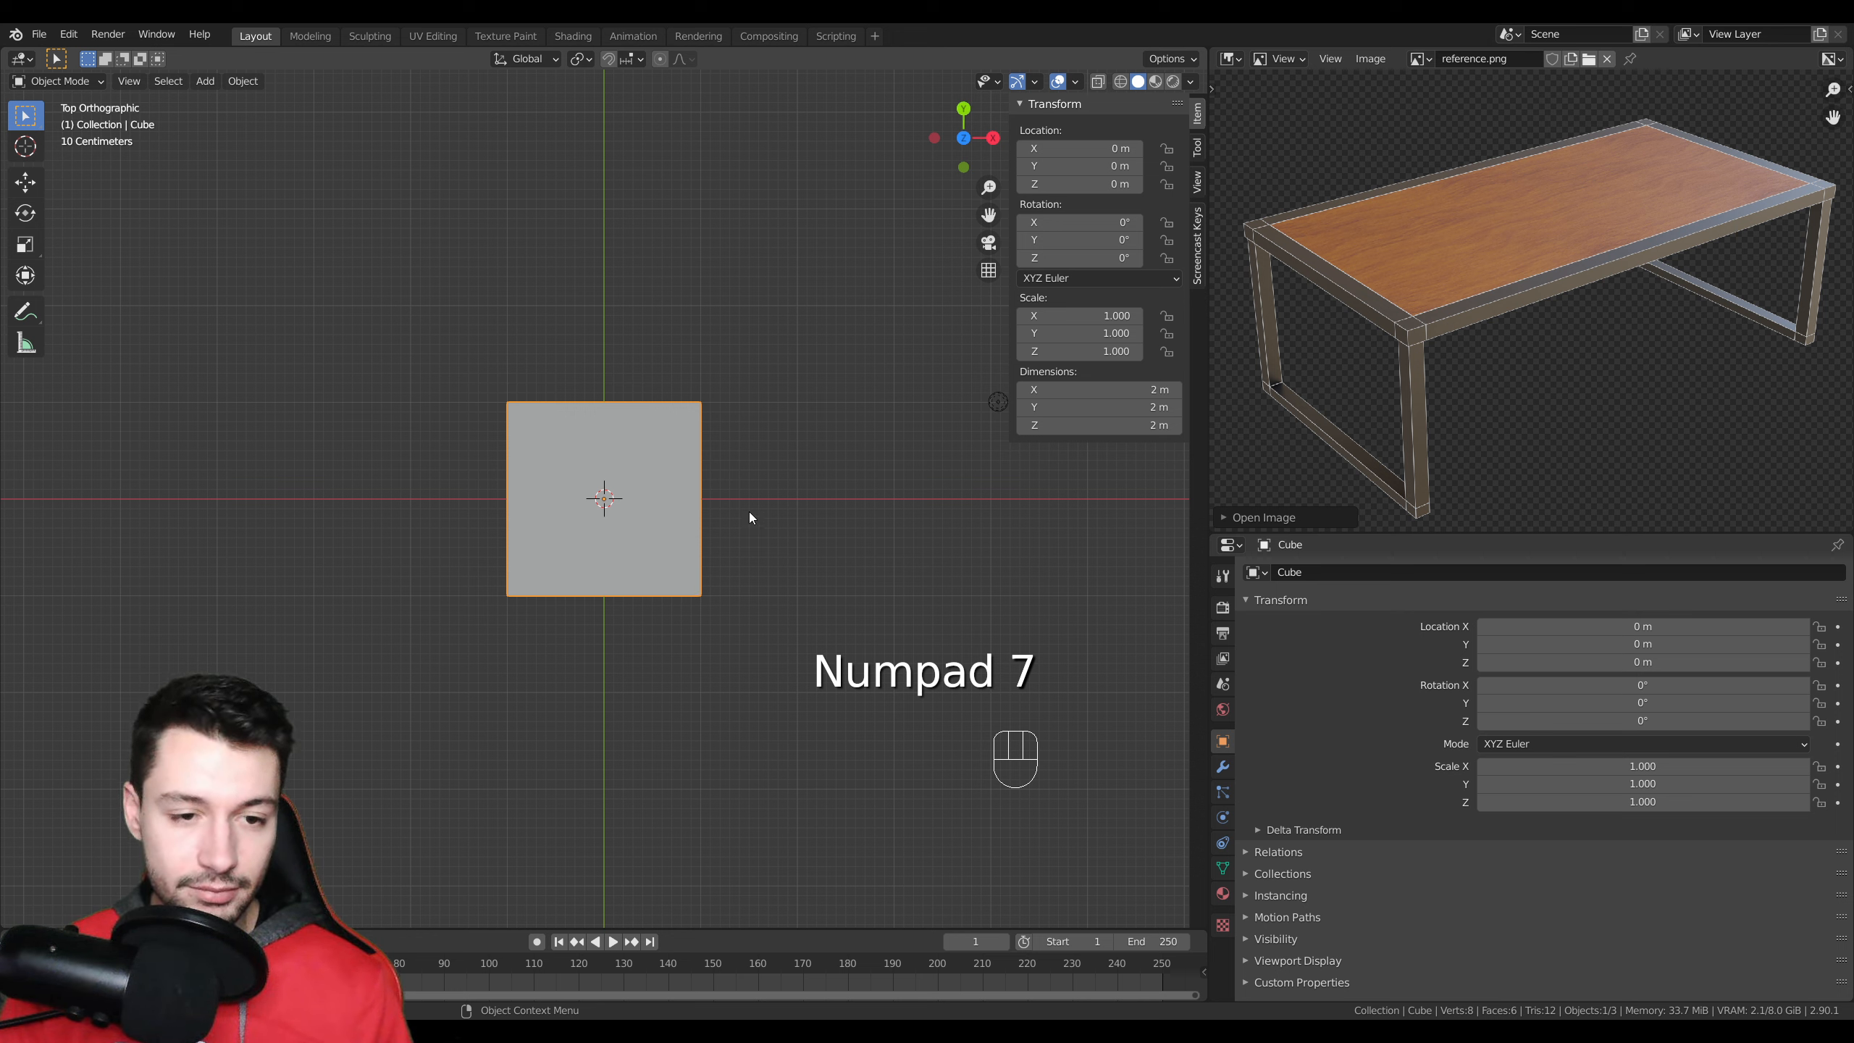
pyautogui.press('s')
pyautogui.press('x')
pyautogui.press('ctrl')
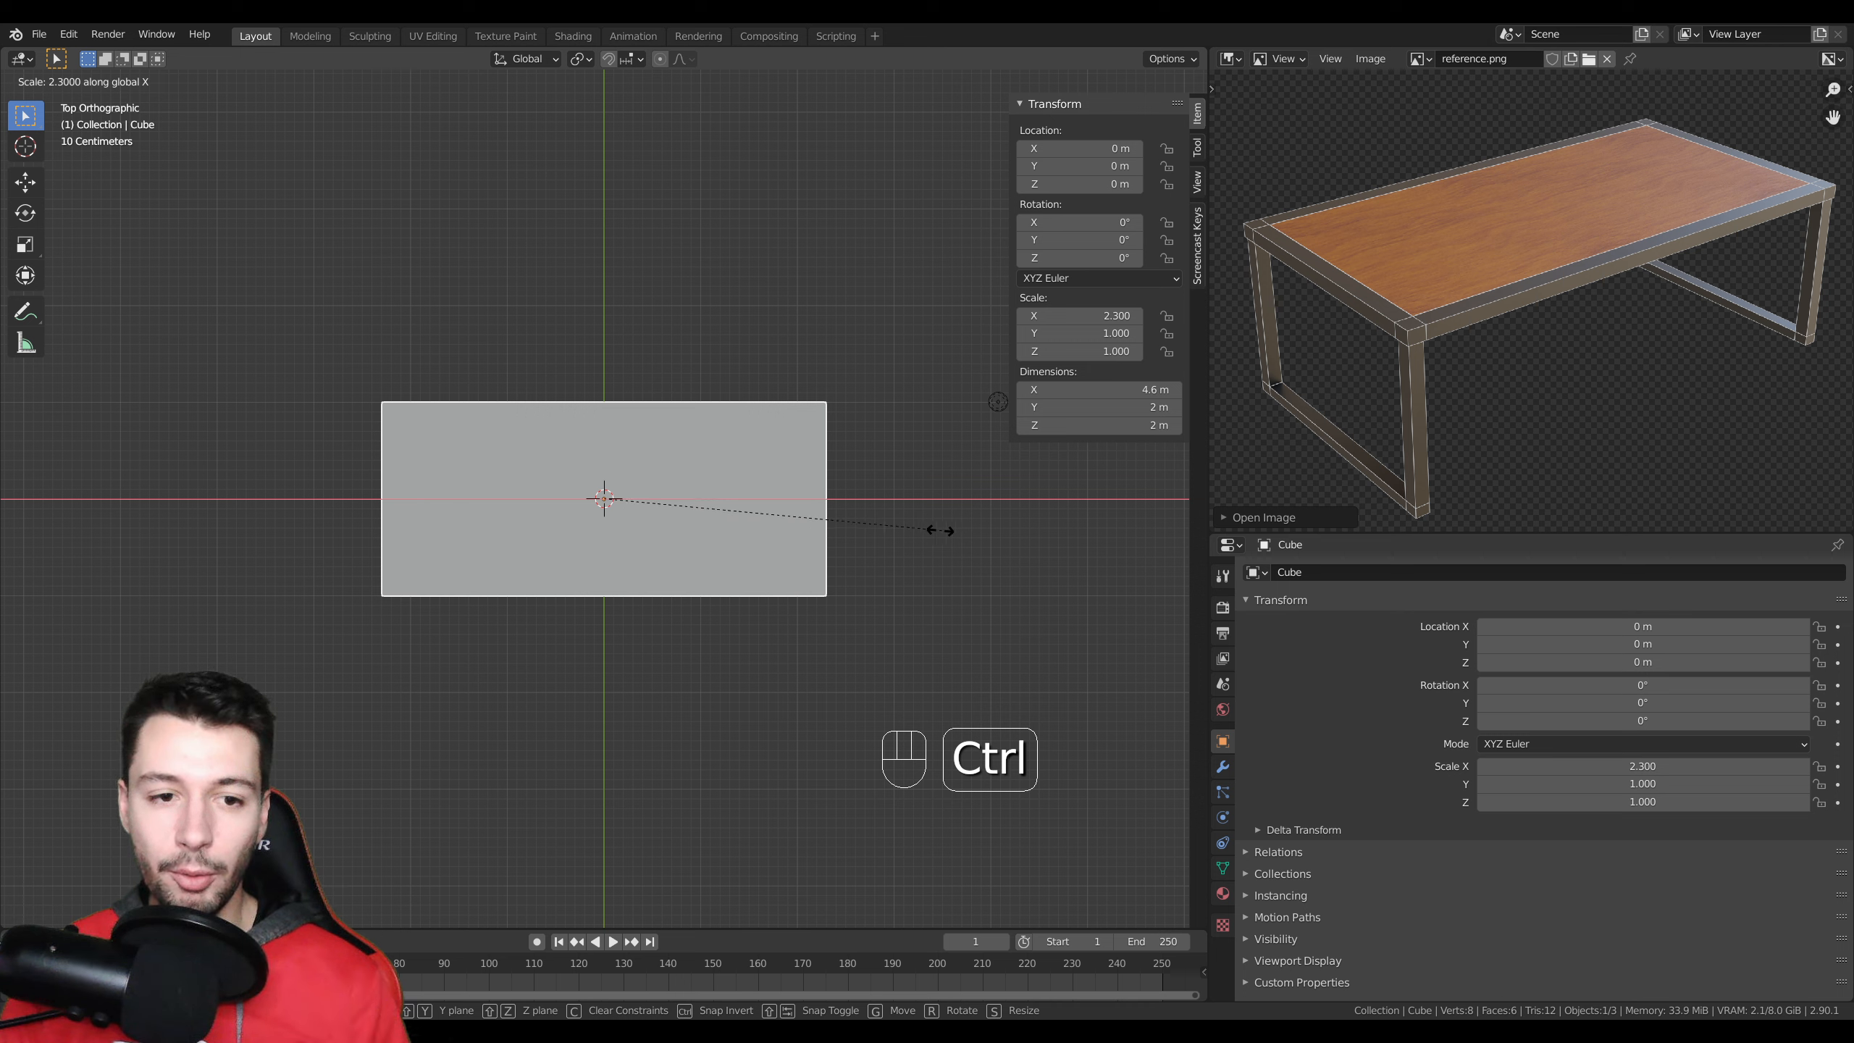
pyautogui.click(899, 533)
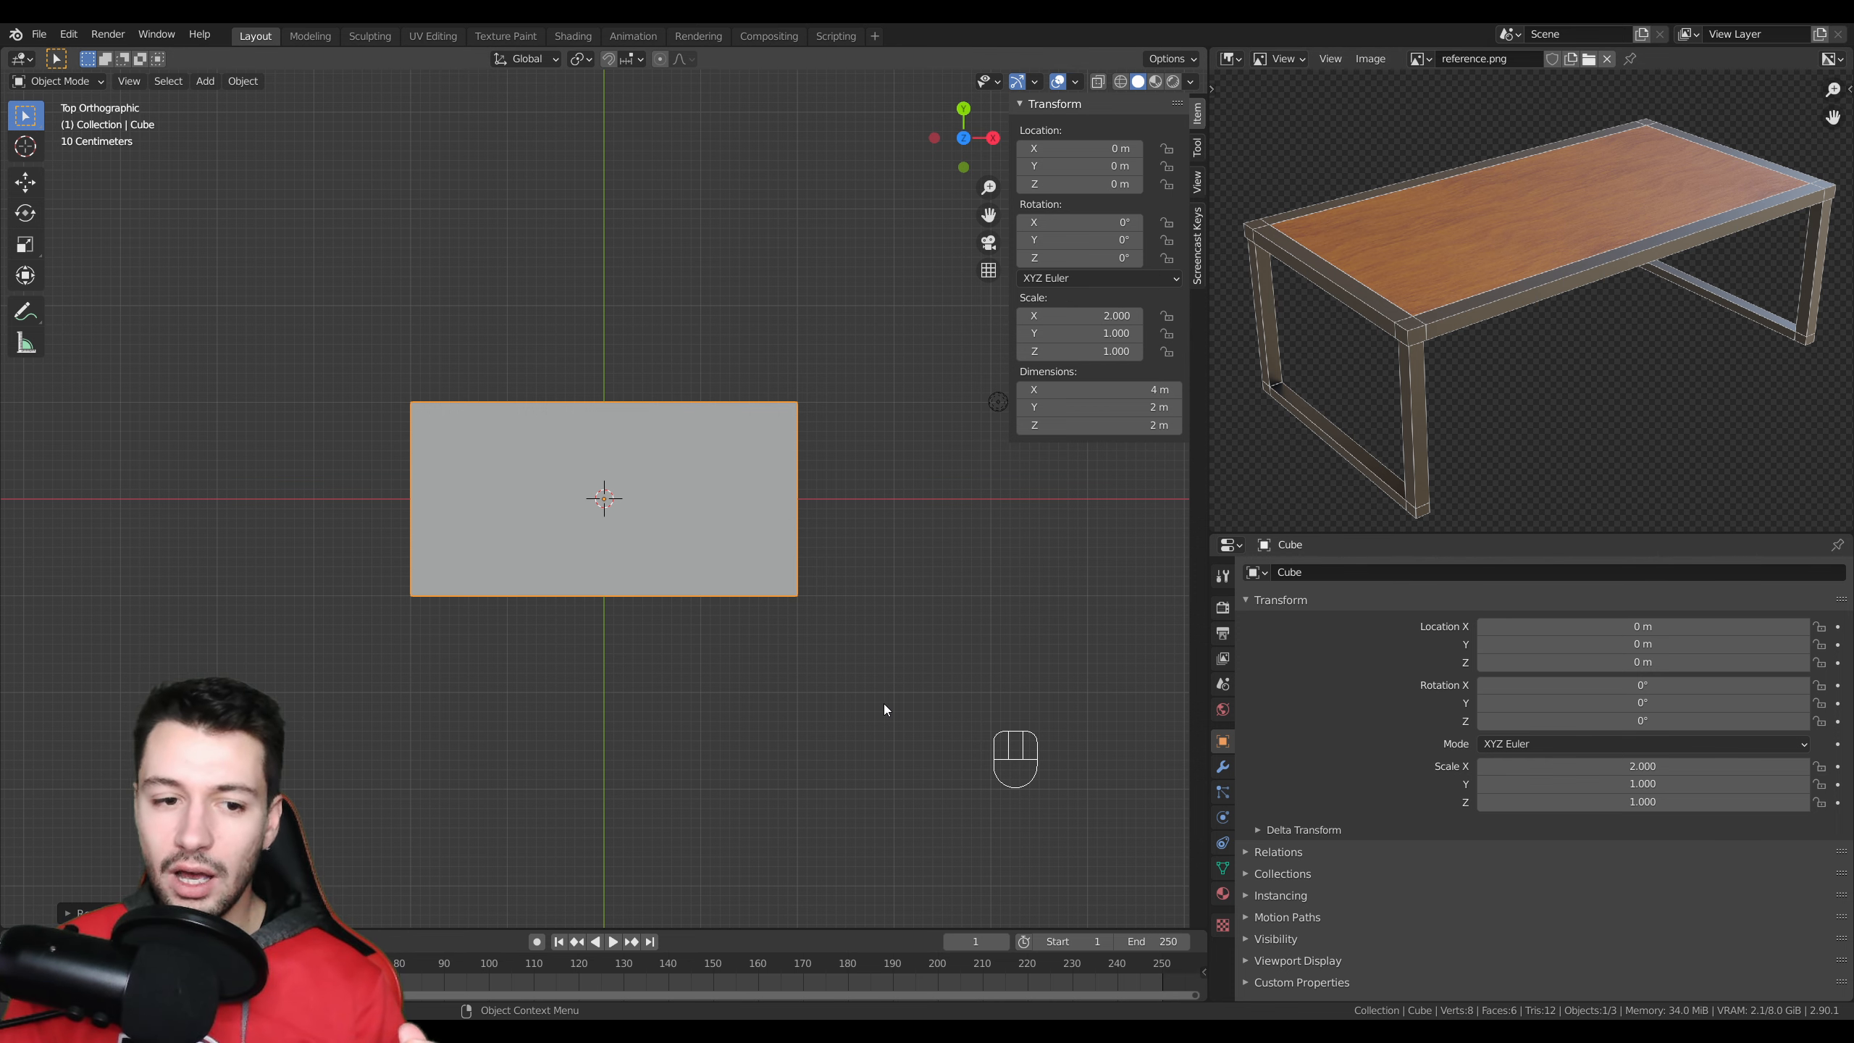
# - From the front view, scale the block along Z by a factor of 0.1 with snapping to form a tabletop slab
pyautogui.moveTo(883, 704); pyautogui.dragTo(799, 383, button='middle')
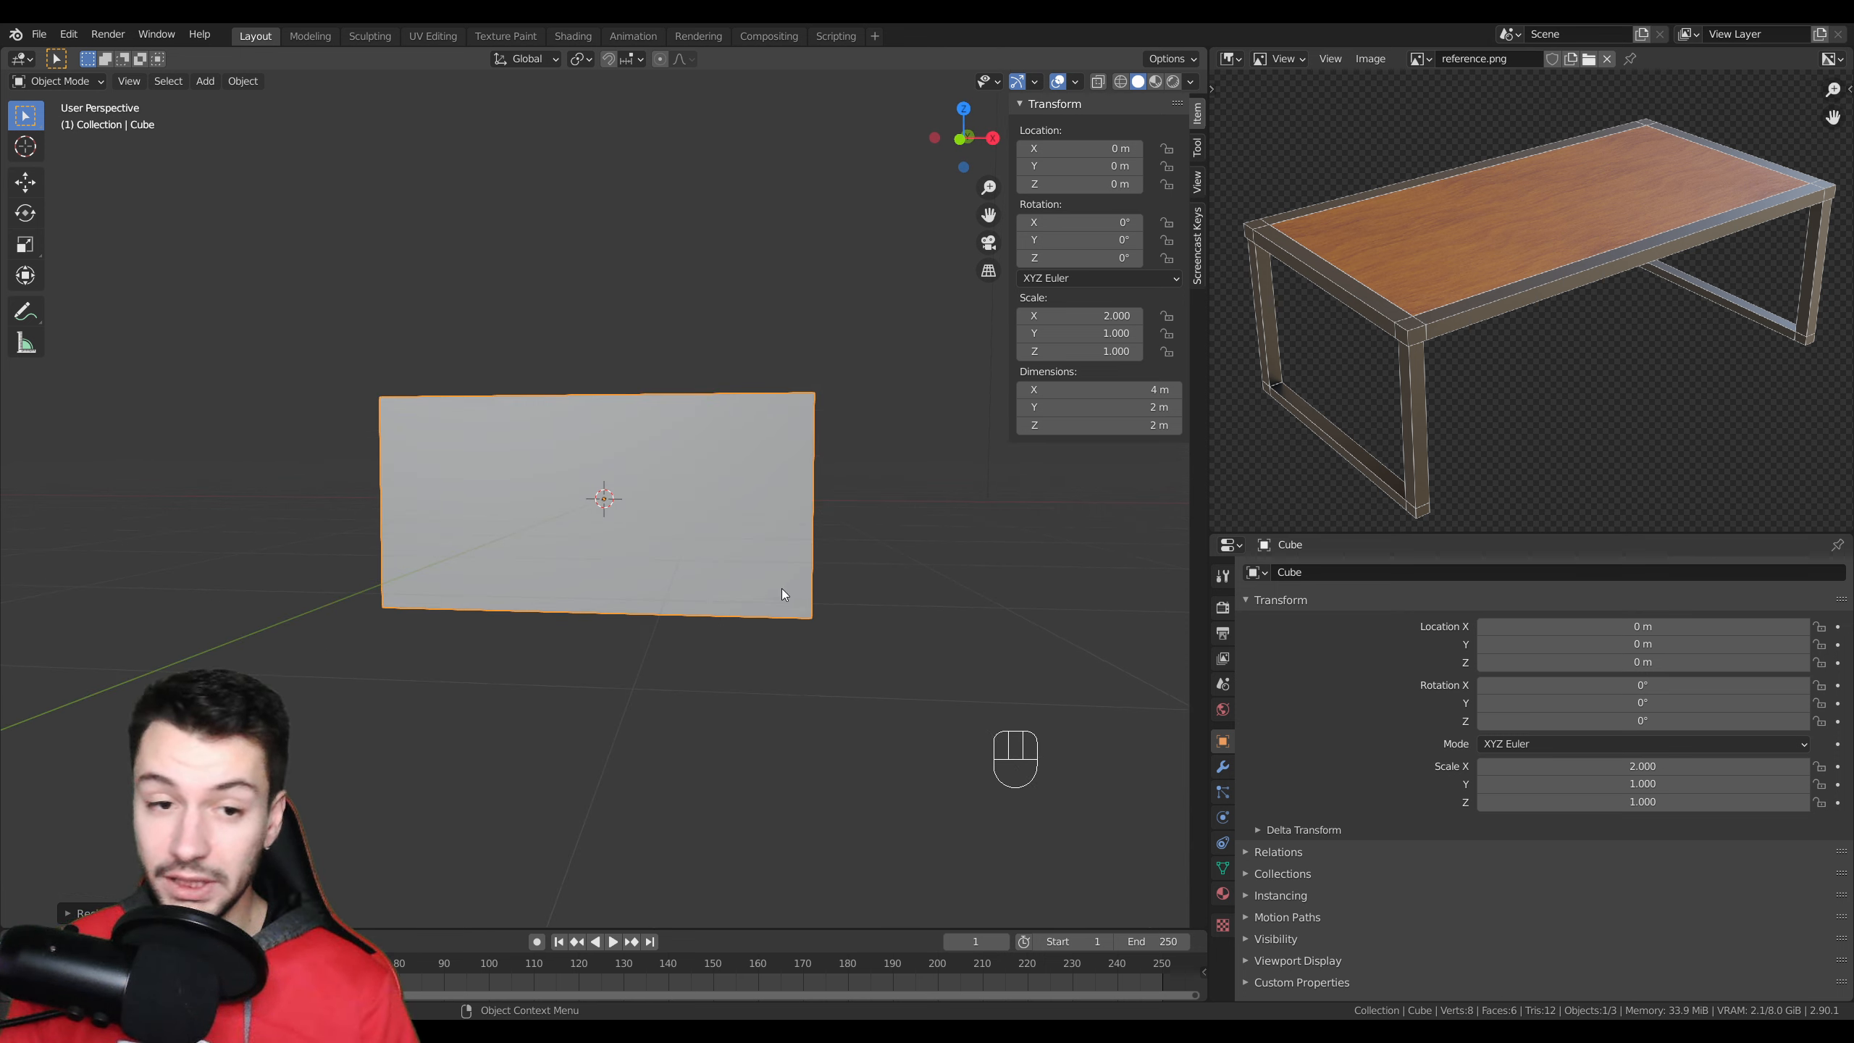
pyautogui.press('KP_1')
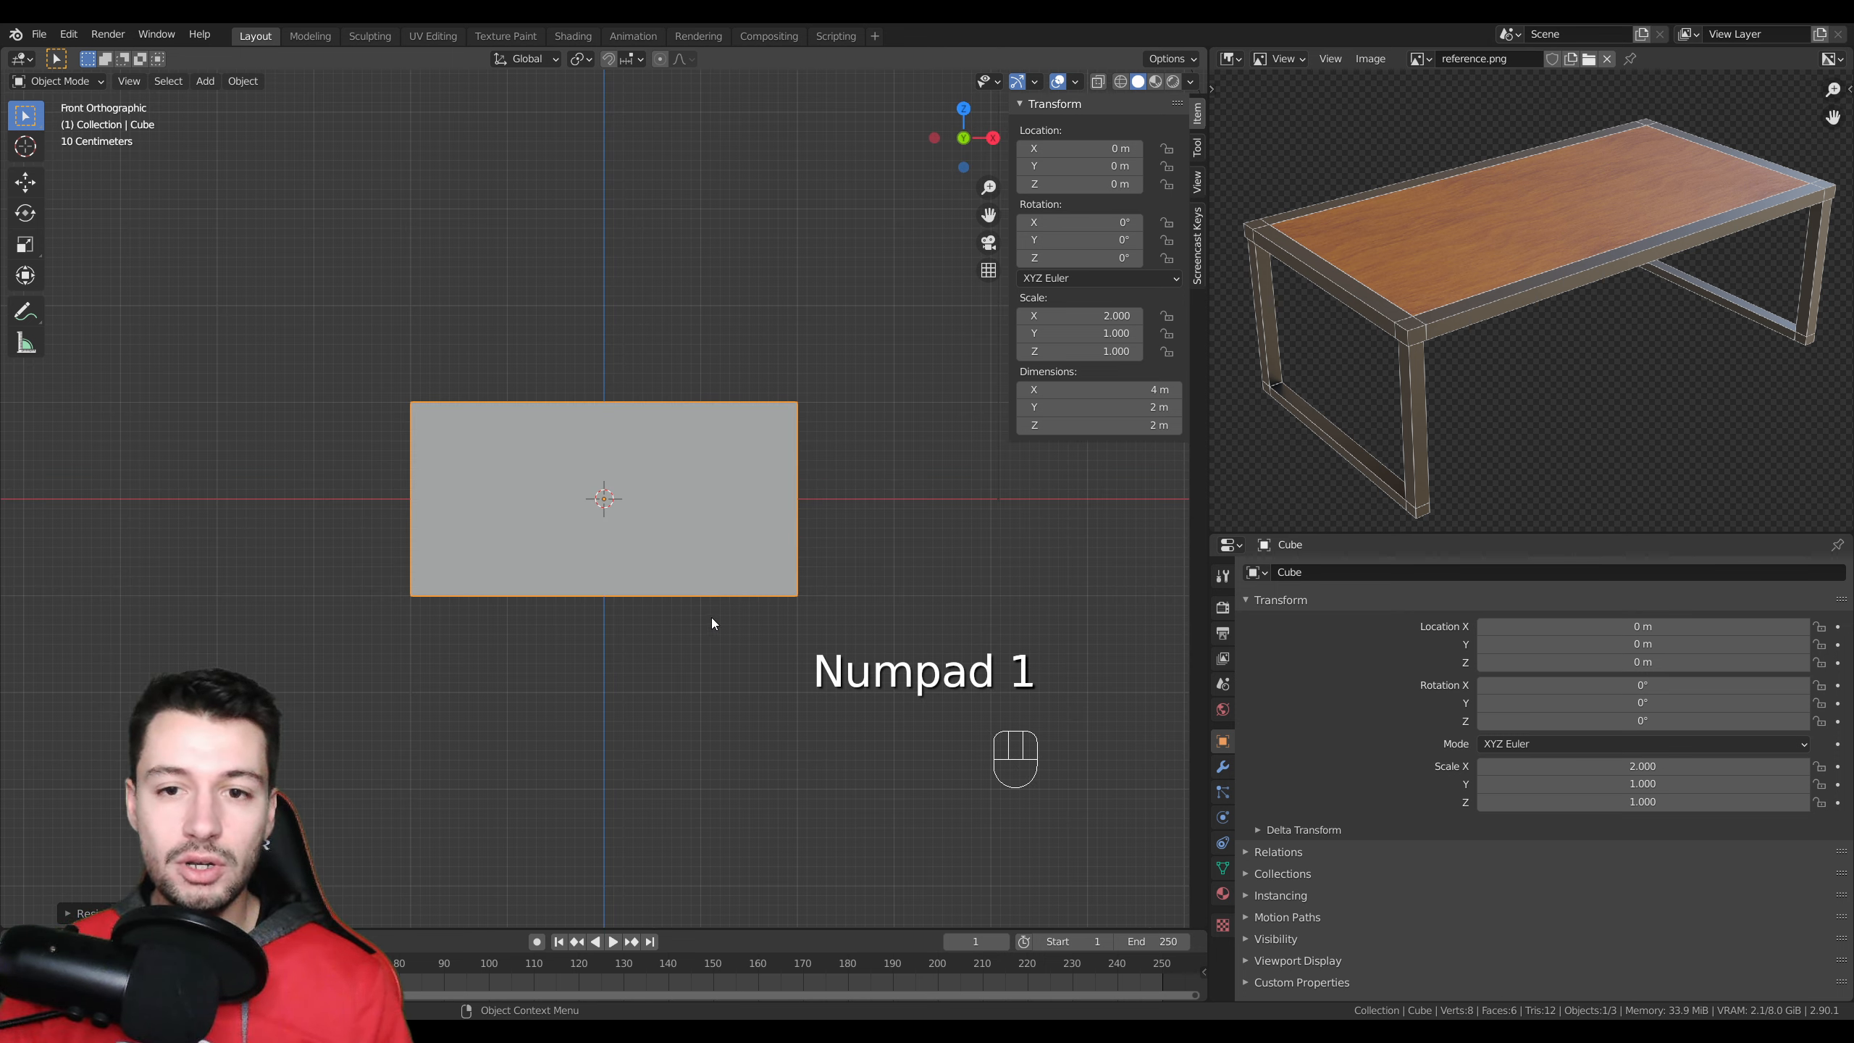
pyautogui.press('s')
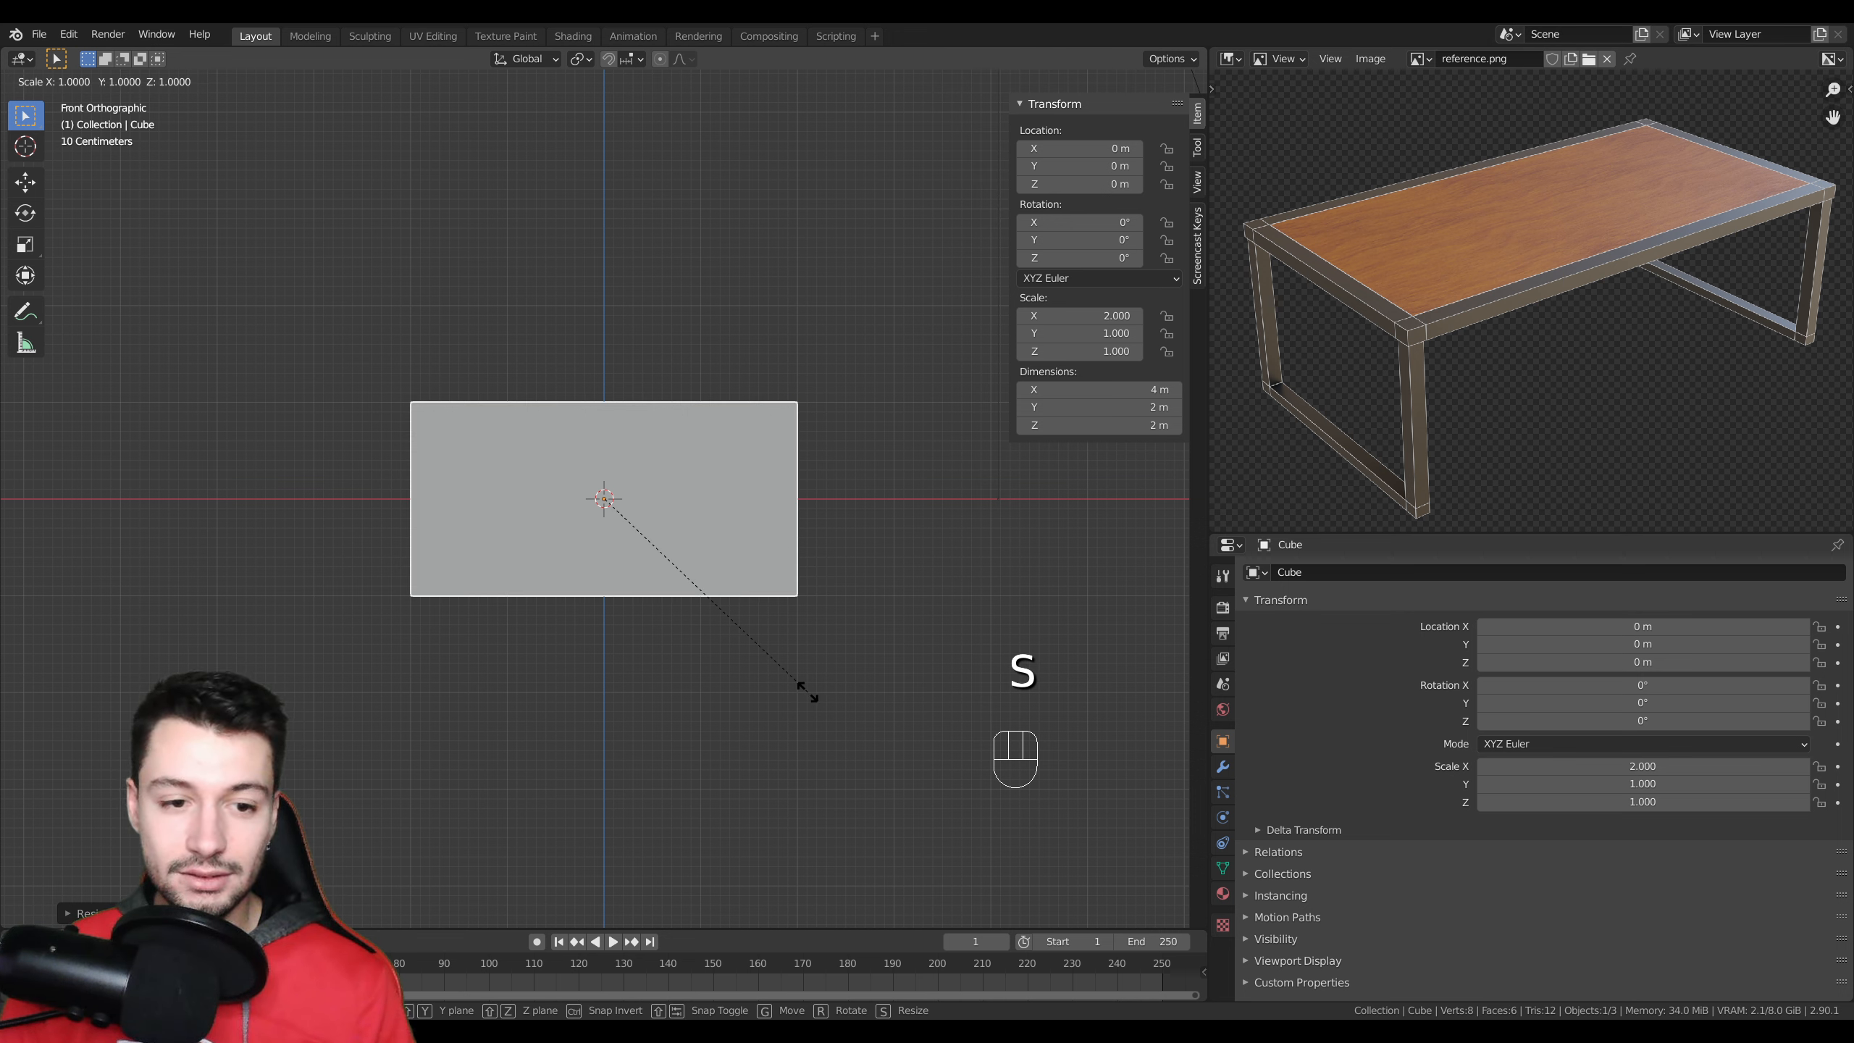
pyautogui.press('z')
pyautogui.press('ctrl')
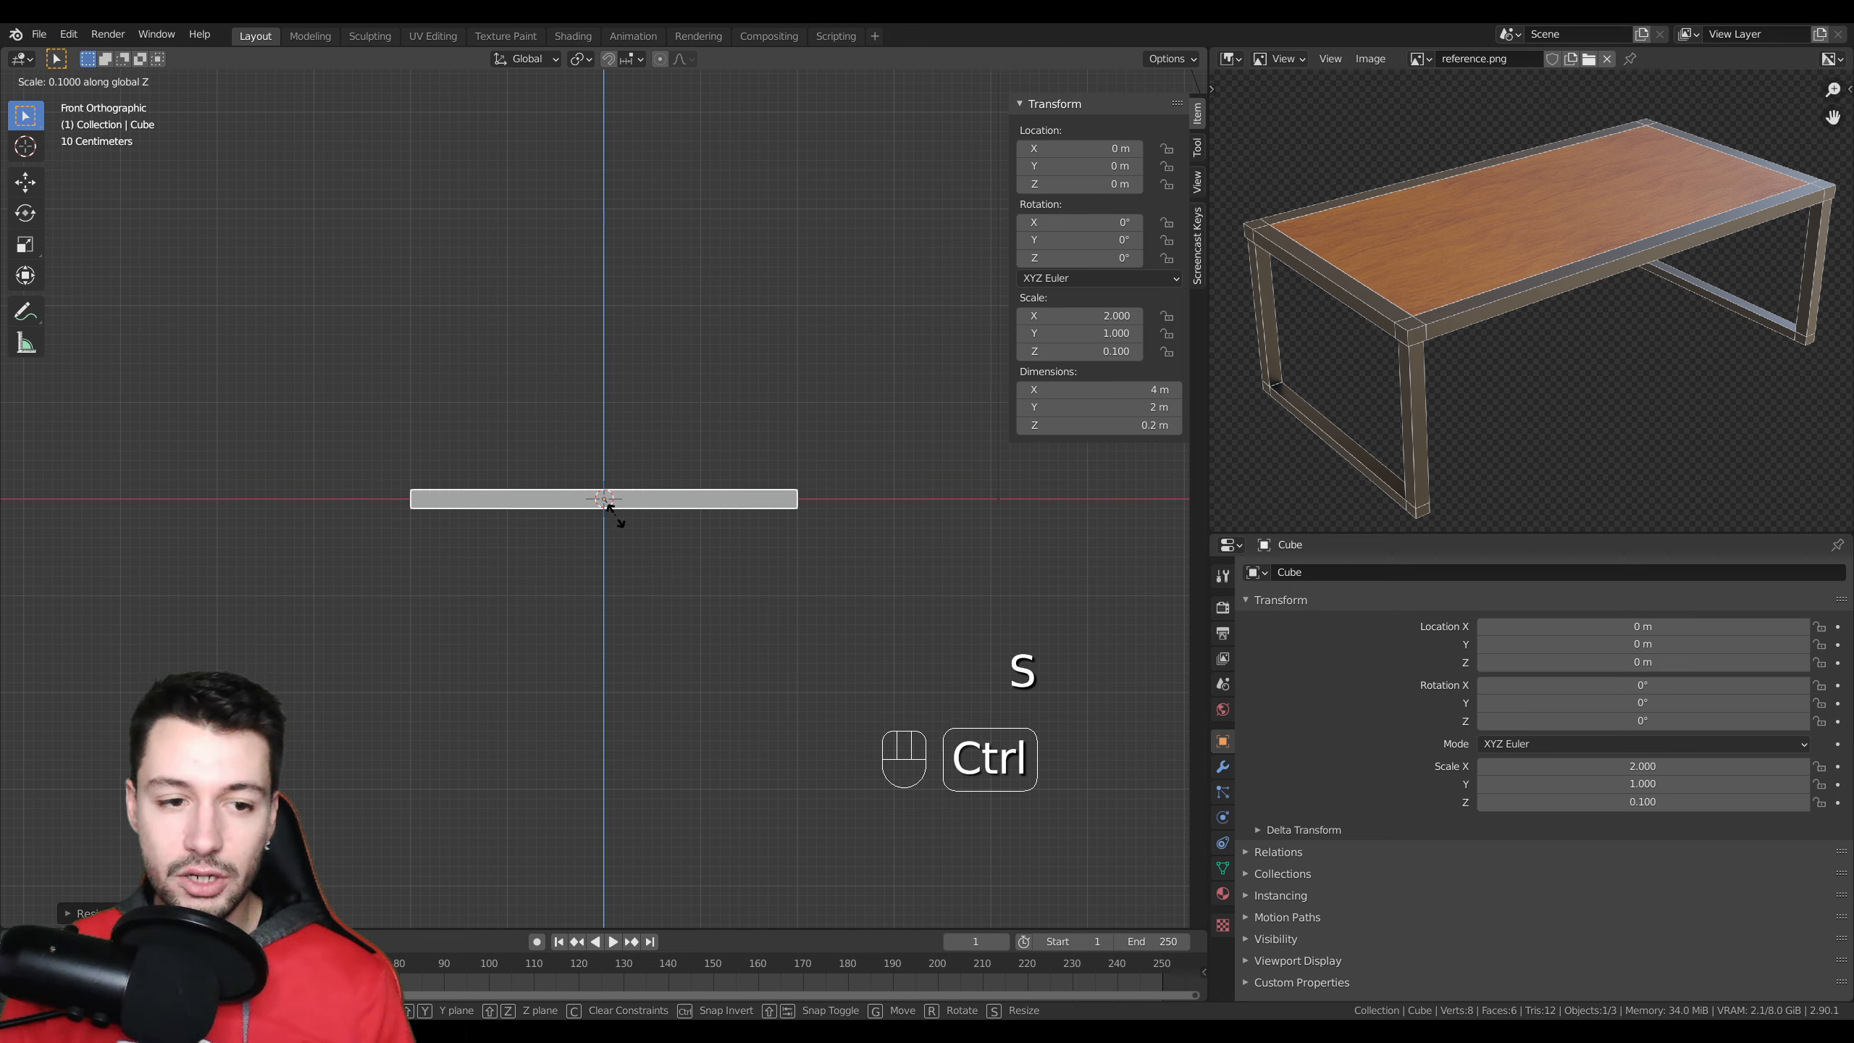
pyautogui.click(615, 515)
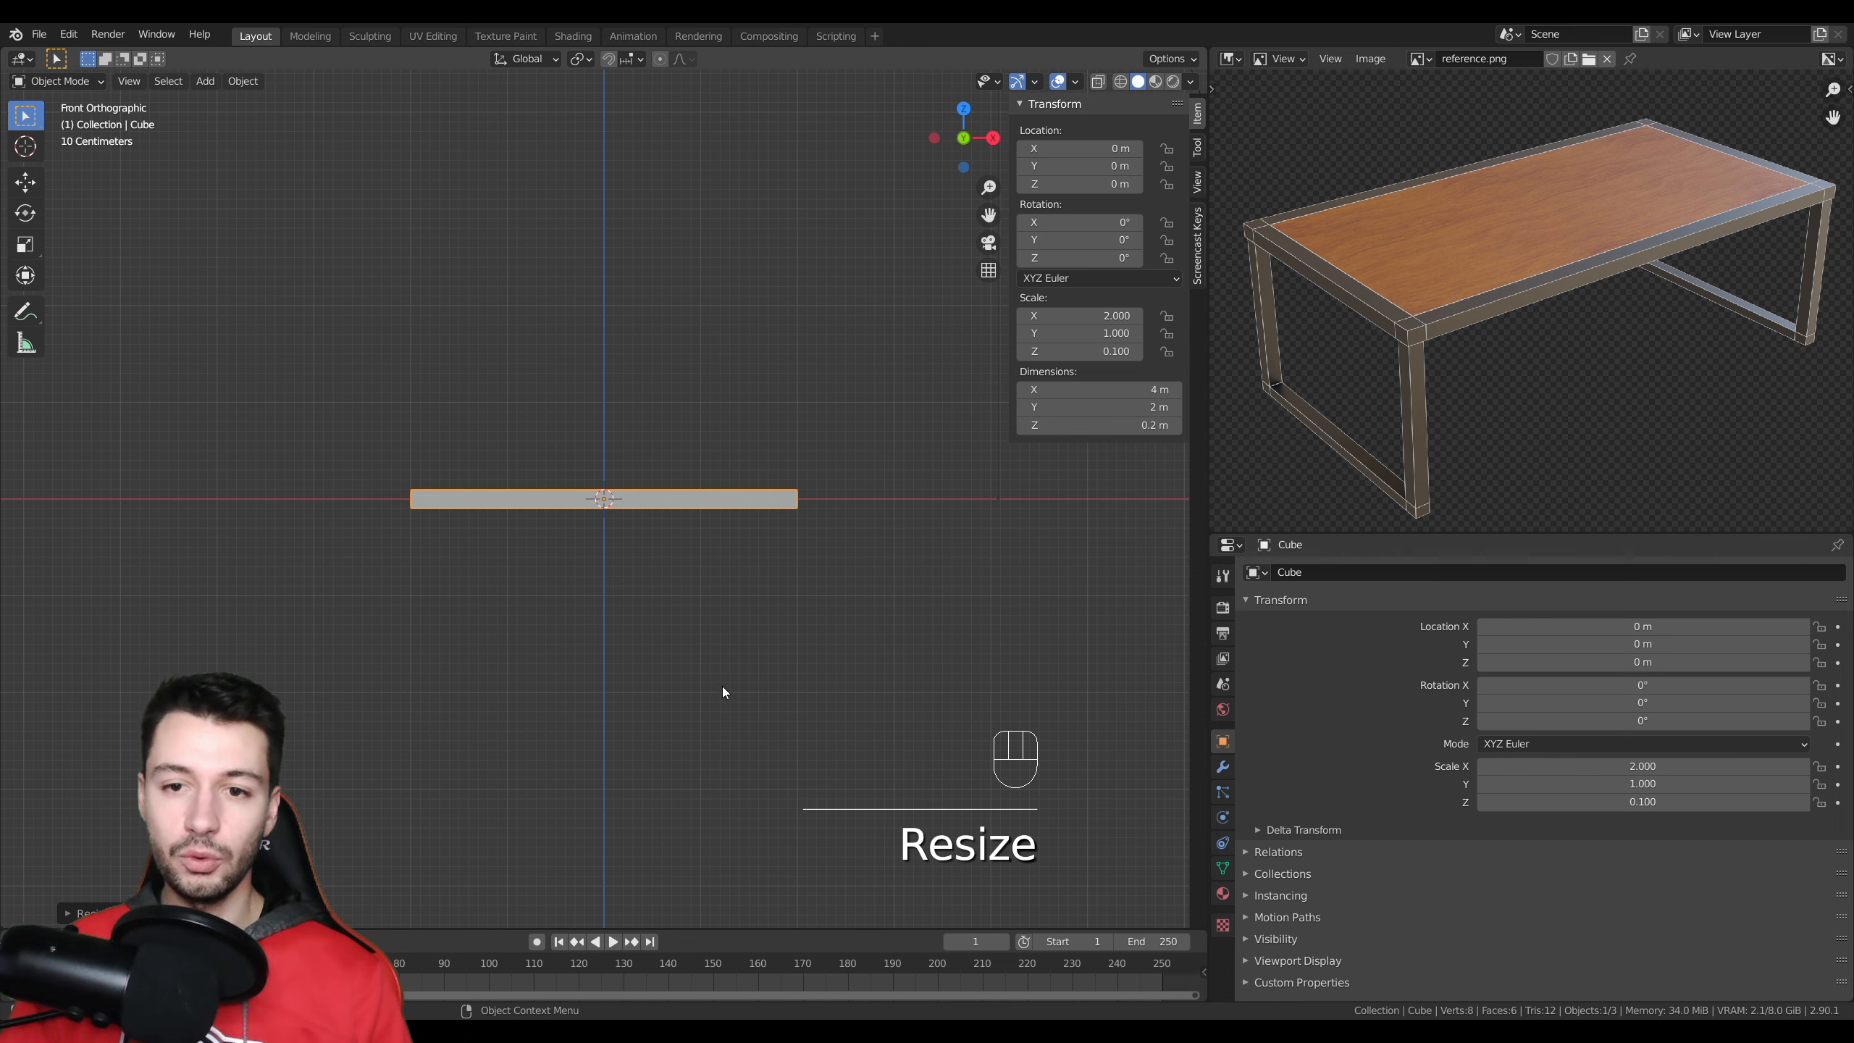
pyautogui.moveTo(722, 394); pyautogui.dragTo(1156, 472, button='middle')
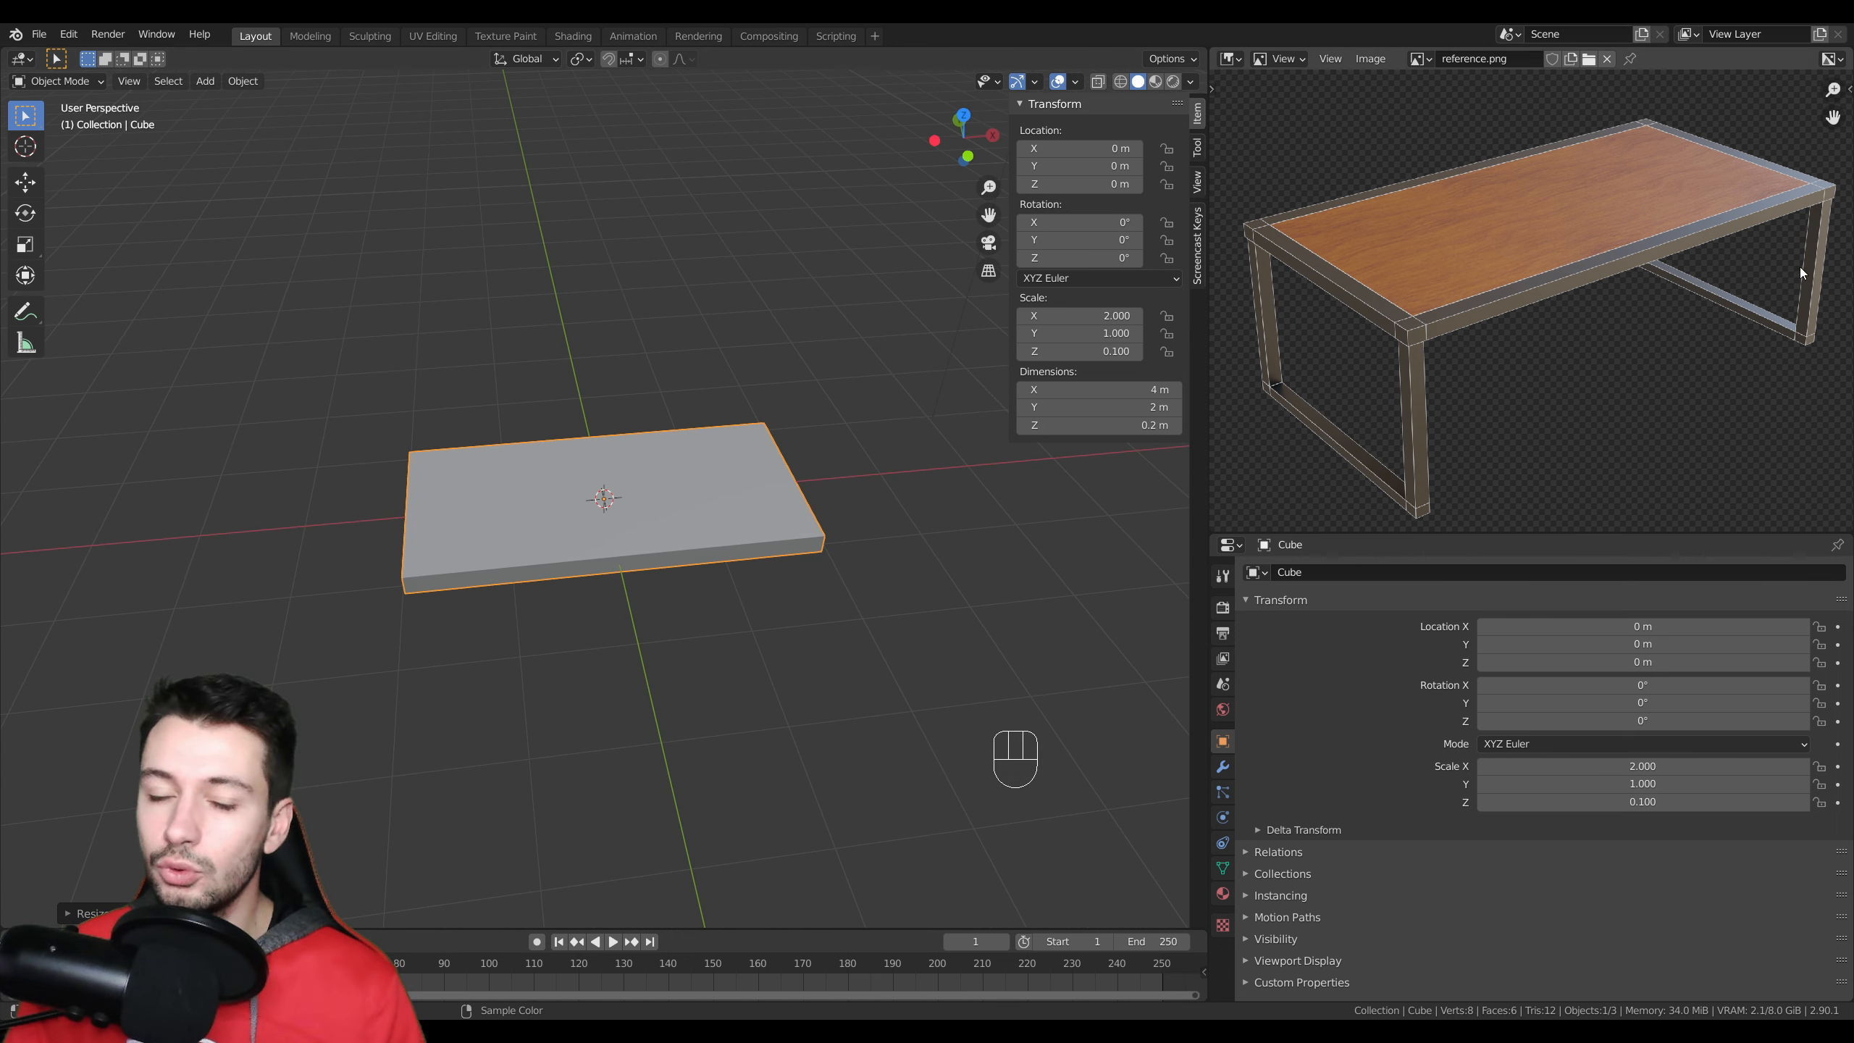
# - Enter Edit Mode with face selection and select the slab's bottom face
pyautogui.moveTo(825, 638); pyautogui.dragTo(771, 446, button='middle')
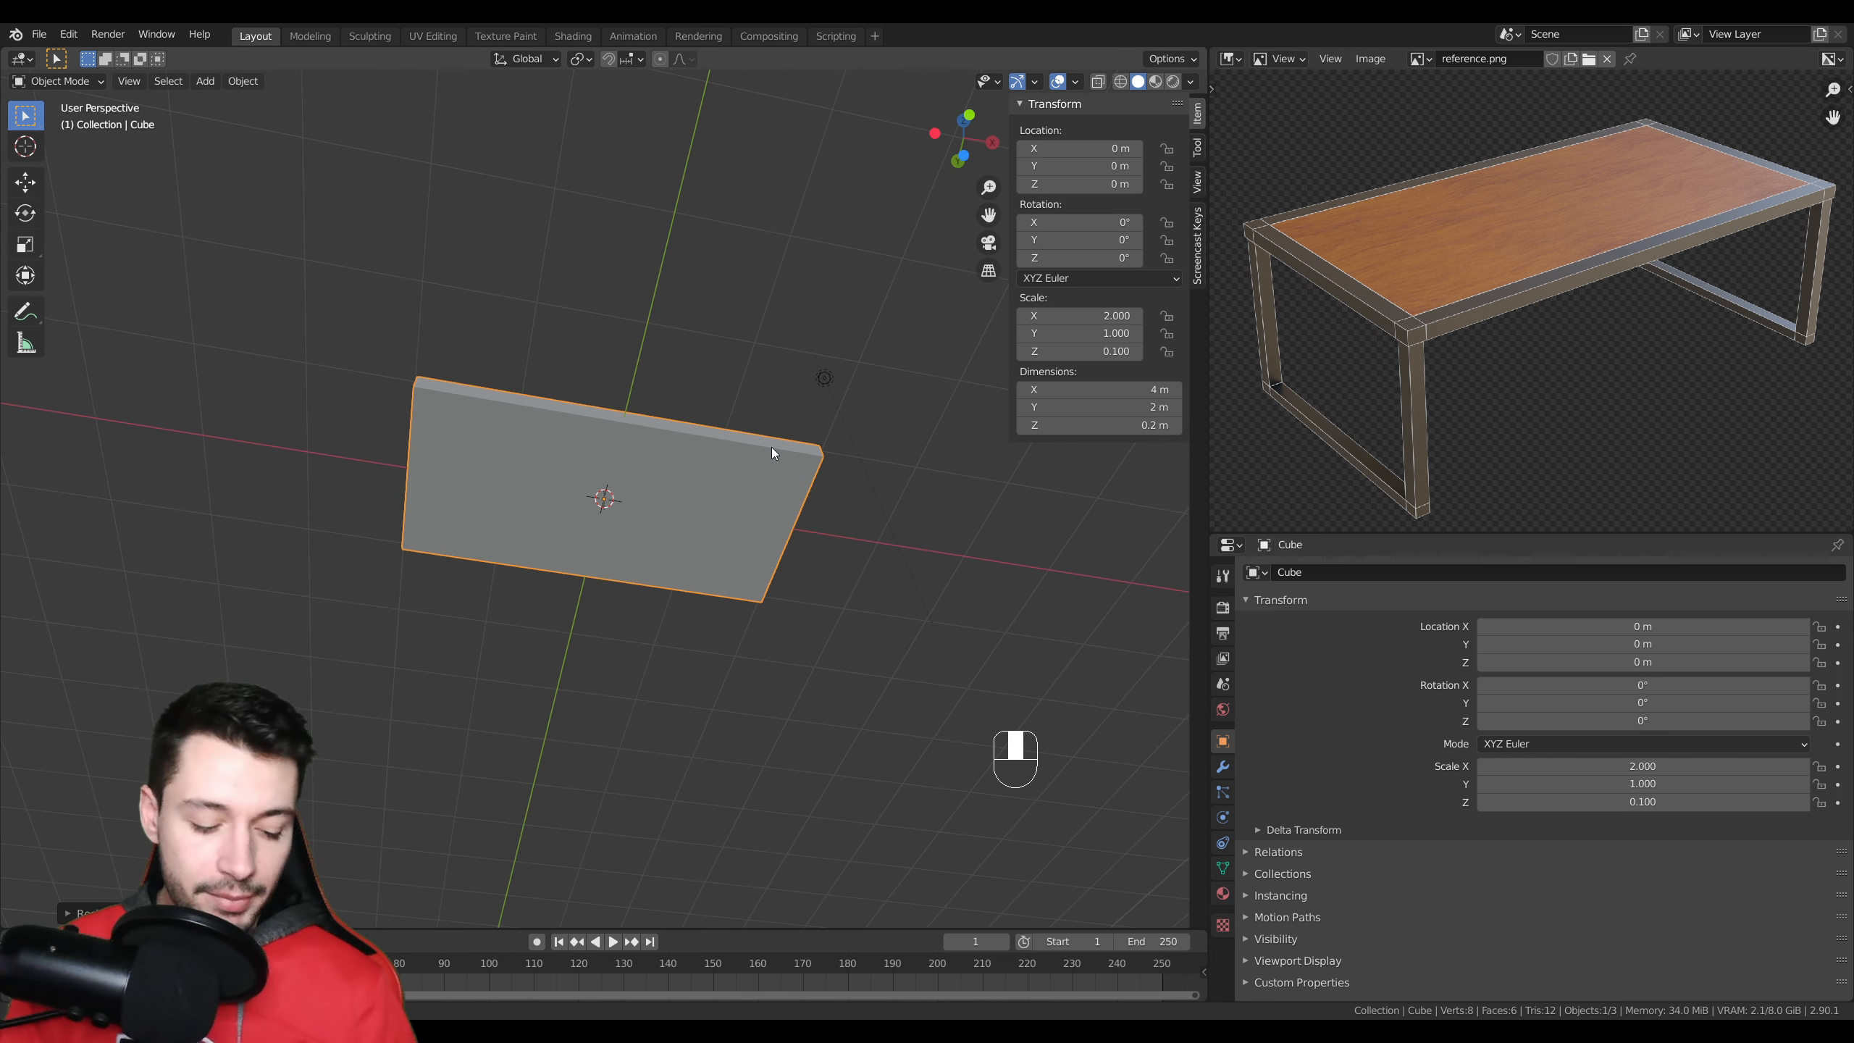
pyautogui.press('Tab')
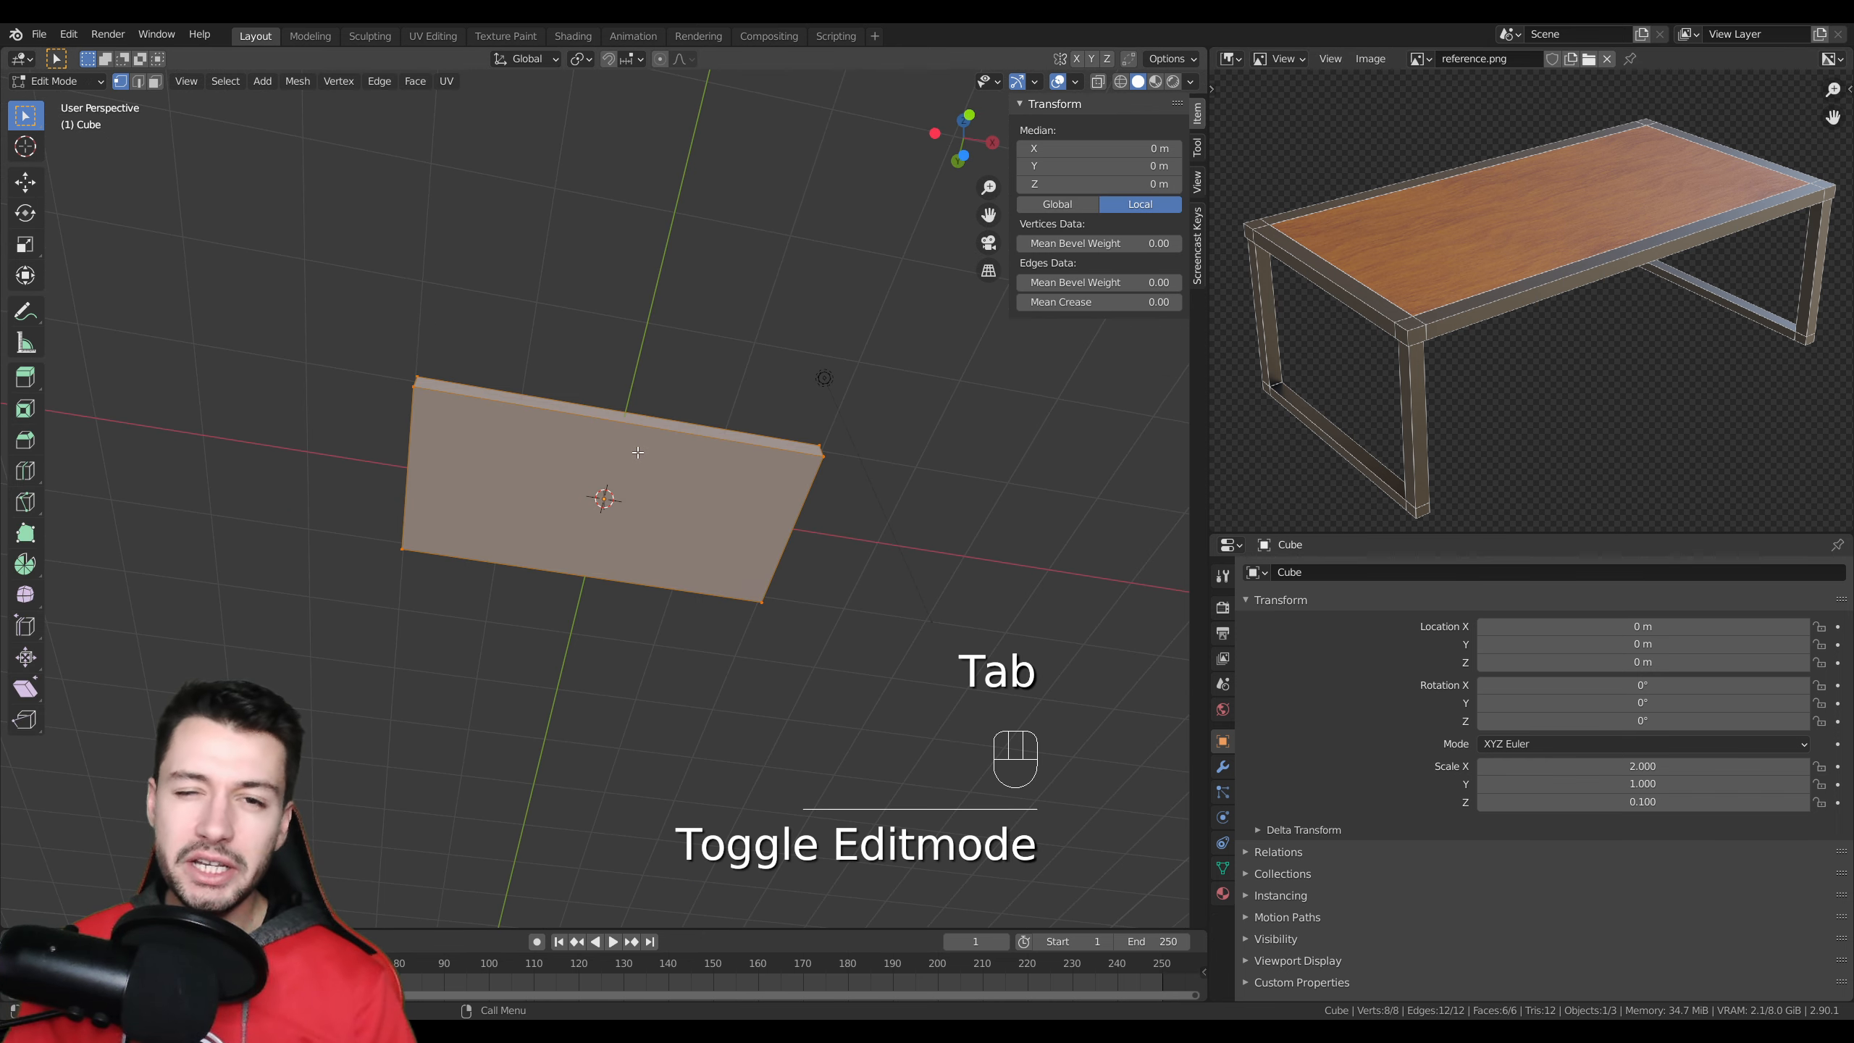
pyautogui.click(155, 82)
pyautogui.click(725, 560)
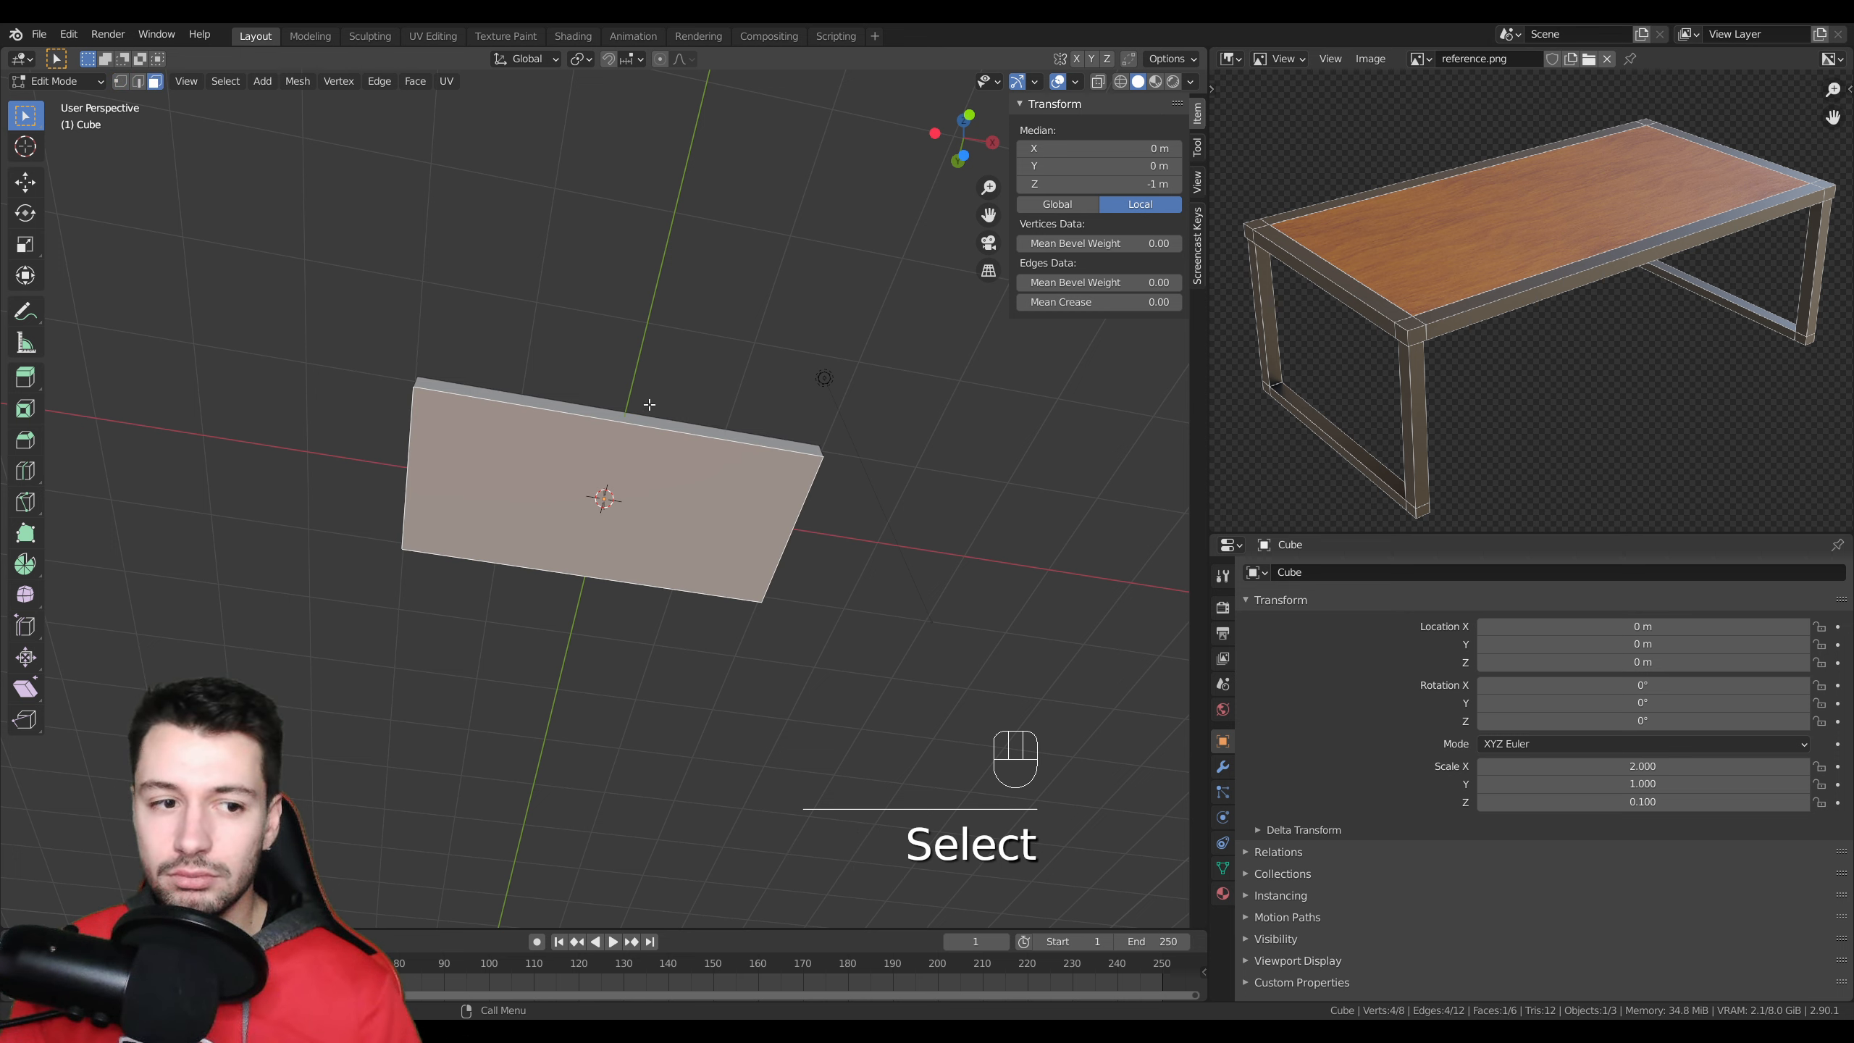
# - Try to extrude the slab's entire bottom face downward and undo the extrusion
pyautogui.press('e')
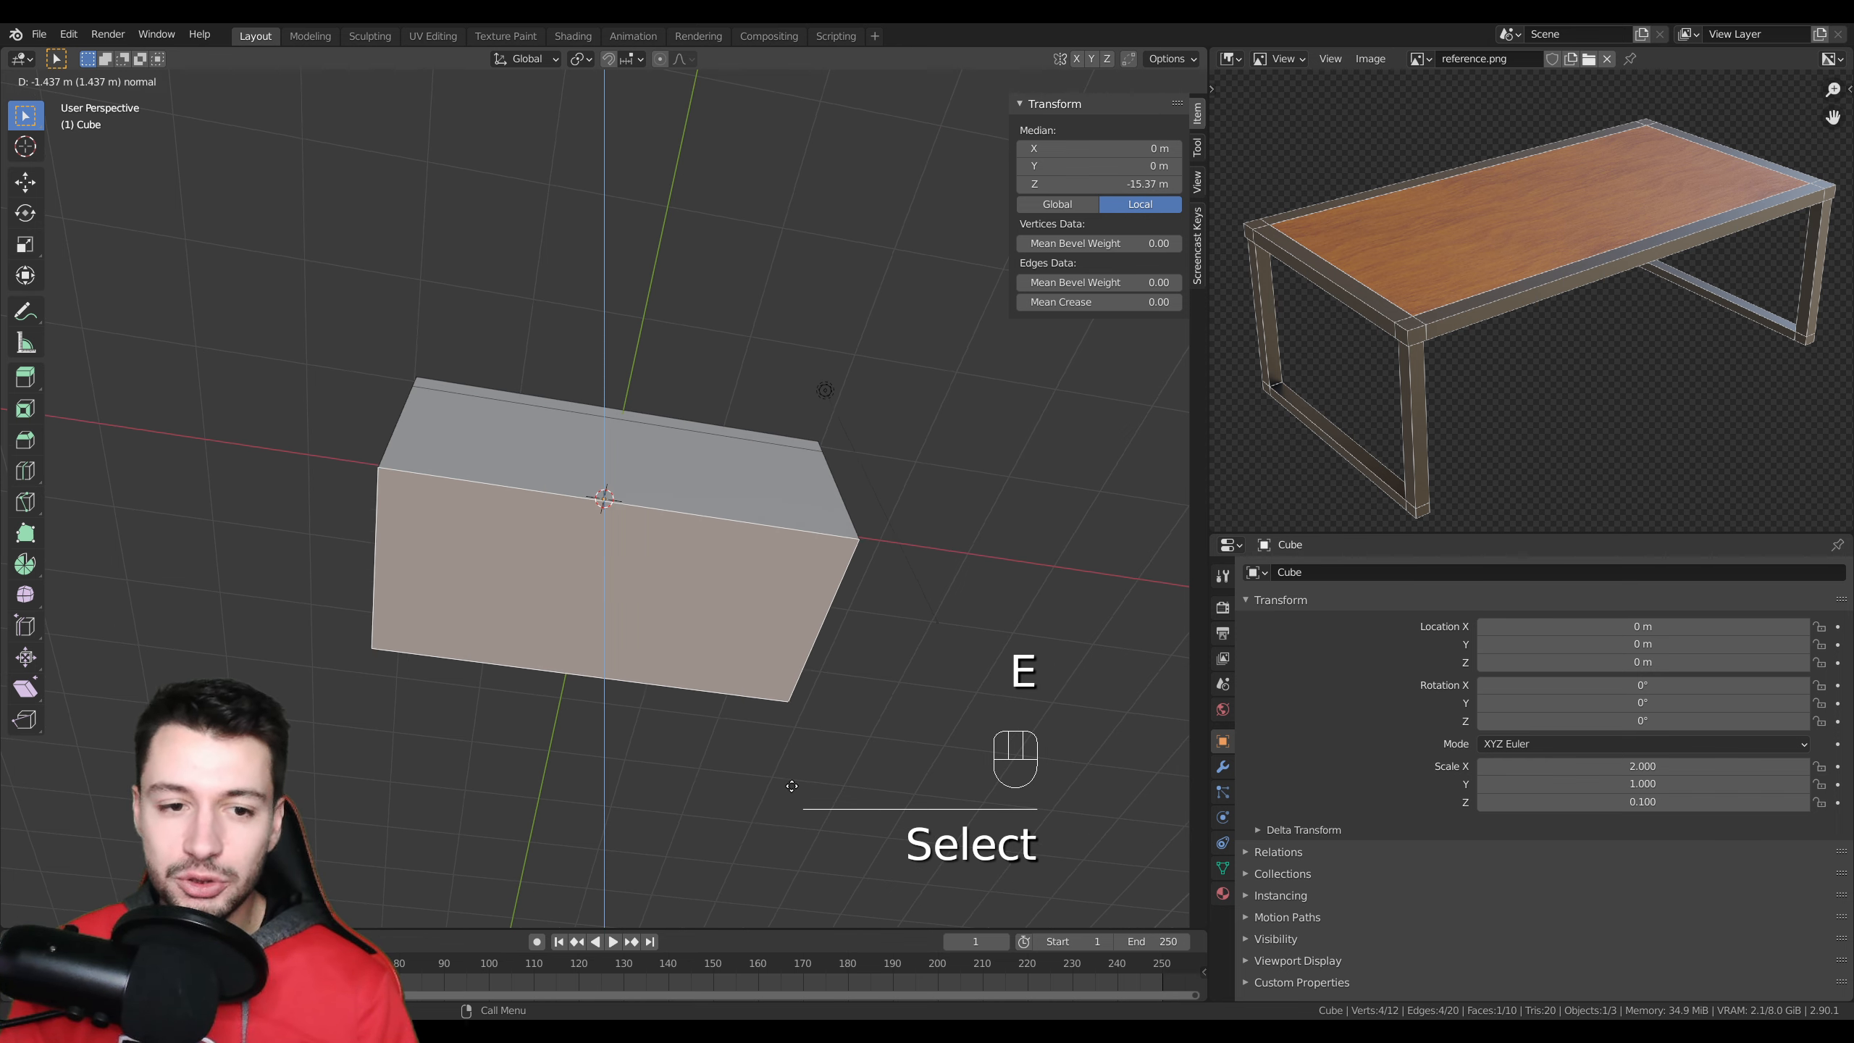
pyautogui.click(736, 500)
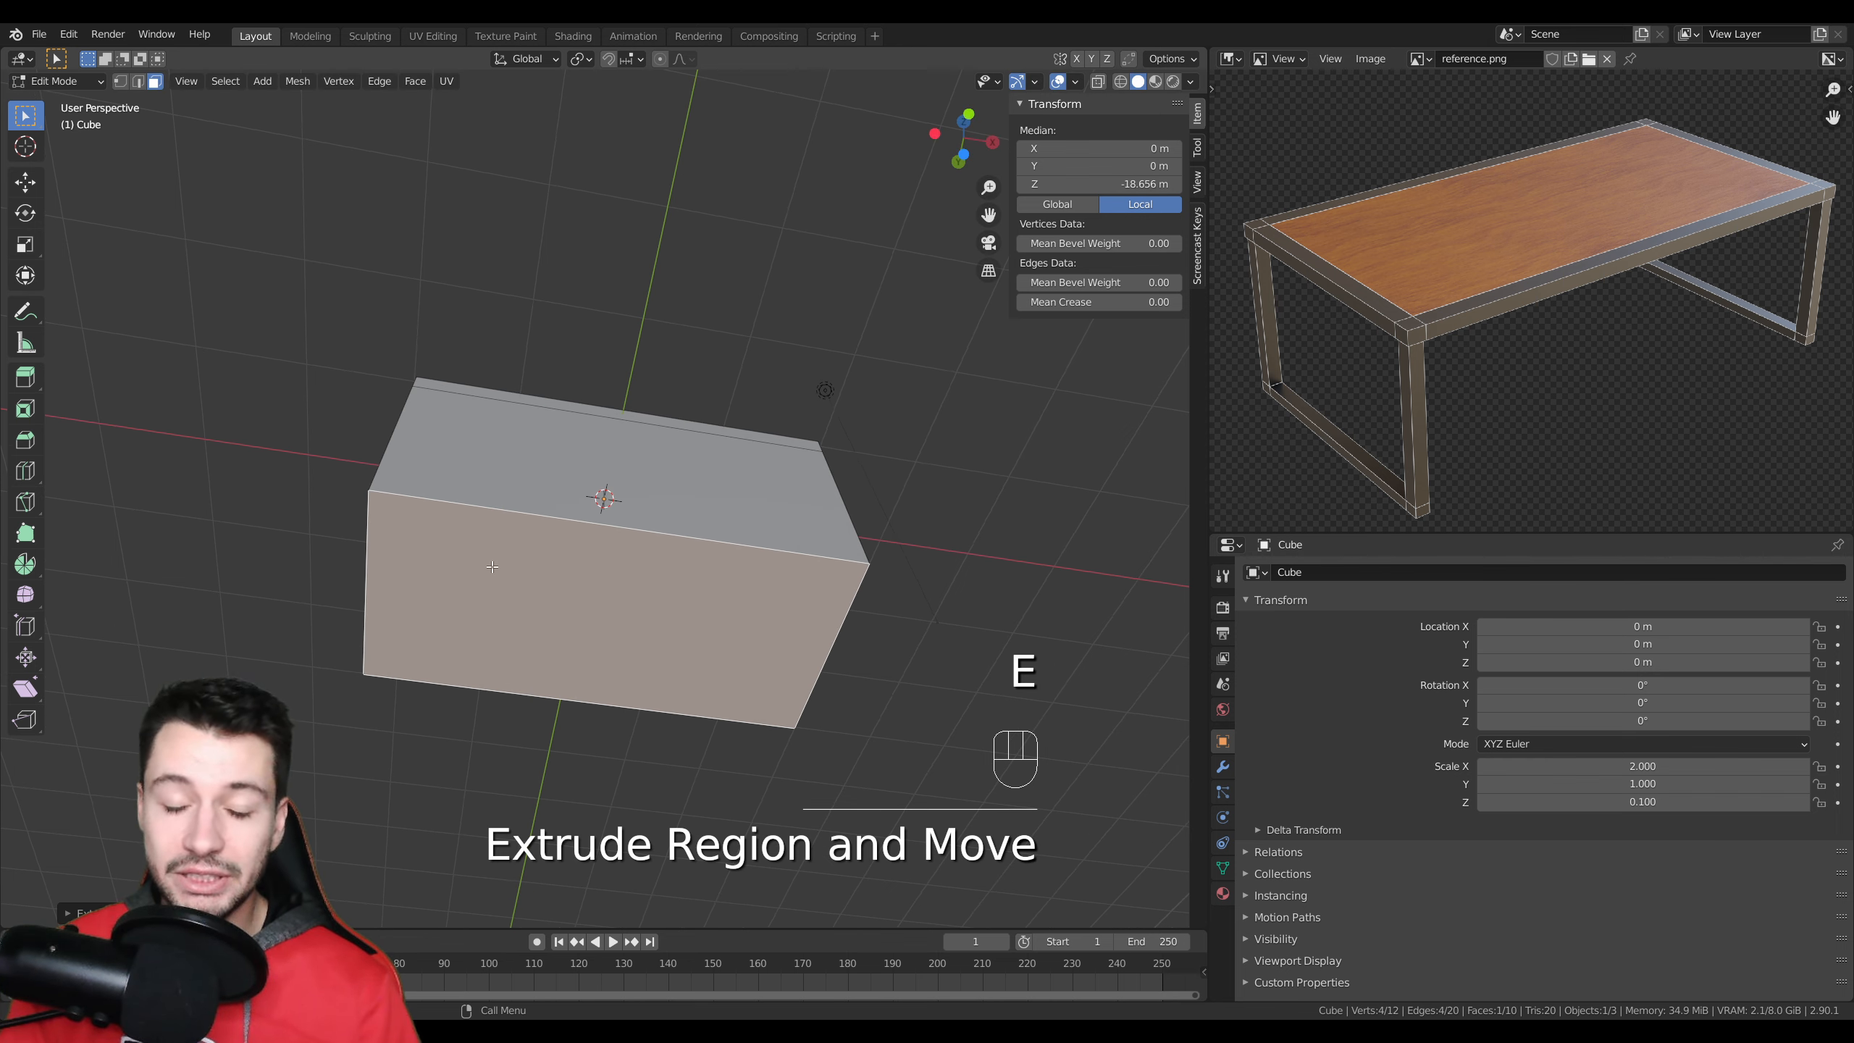
pyautogui.hotkey('ctrl', 'z')
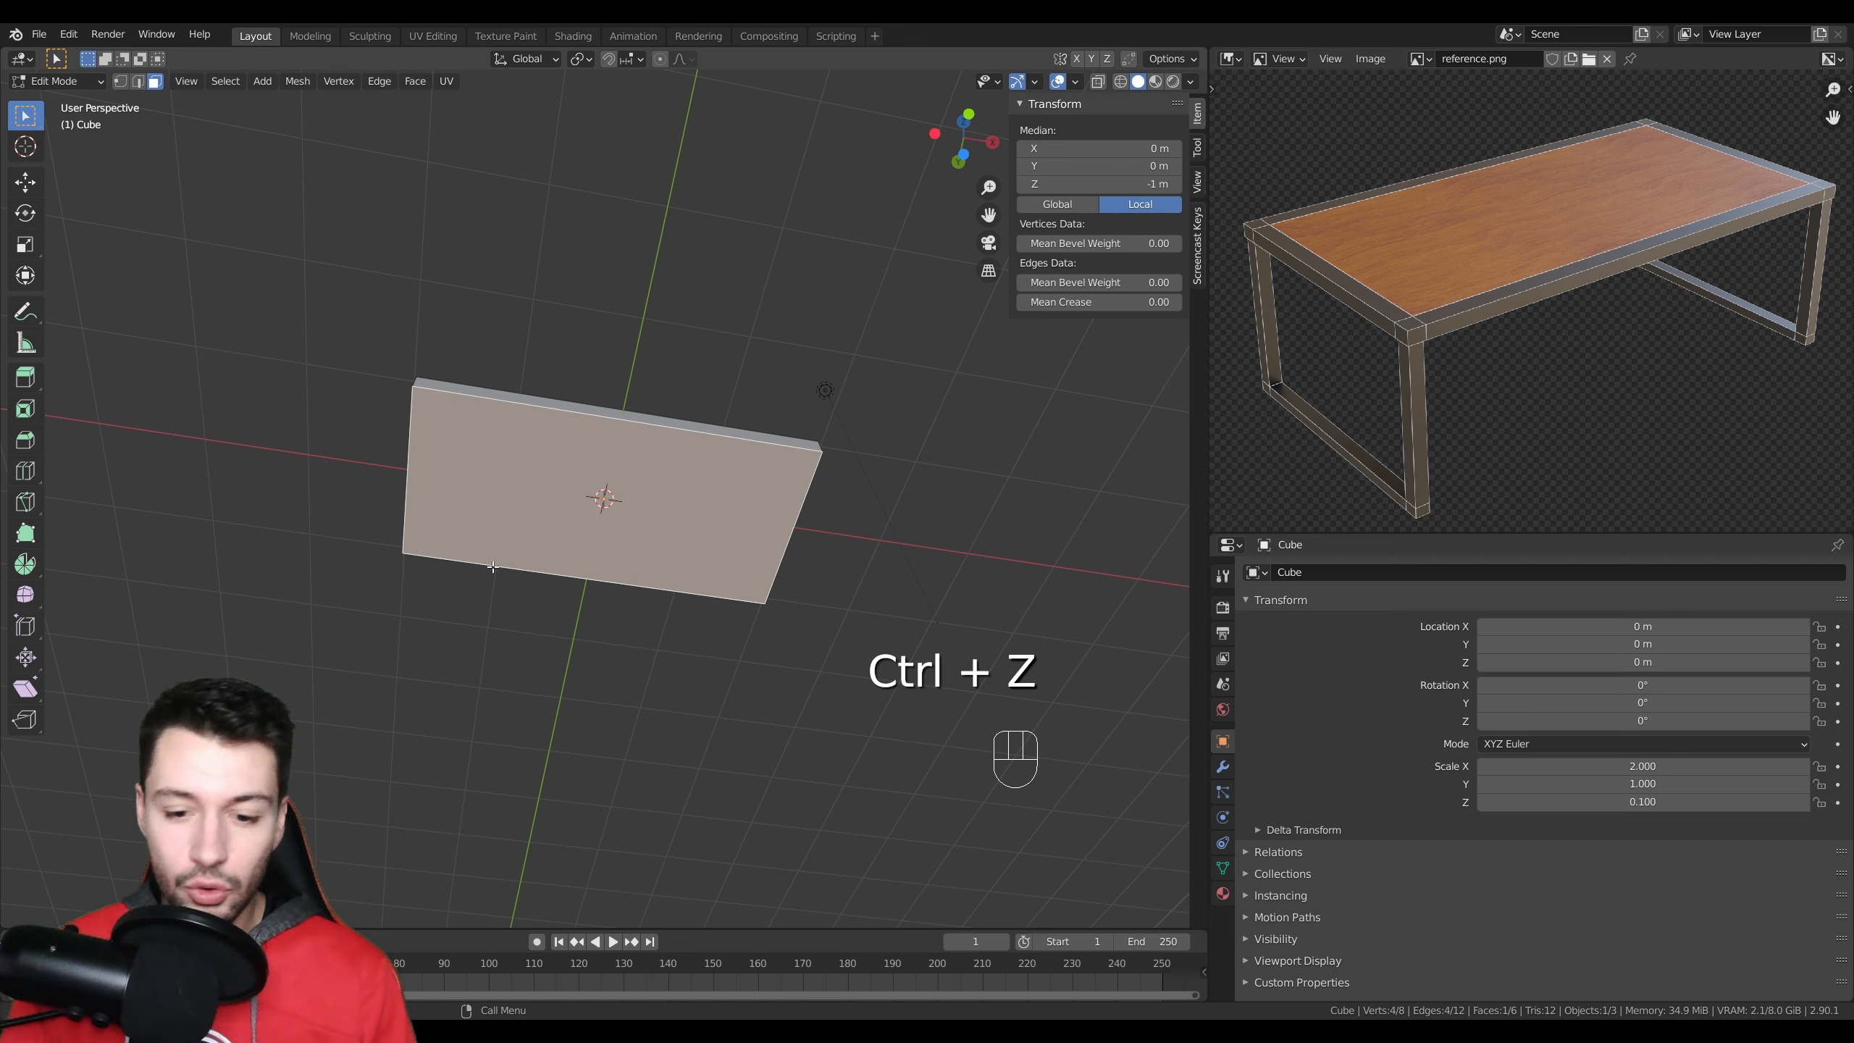
# - From the bottom view, sketch annotations marking the leg positions at the slab's four corners, and undo the annotations
pyautogui.press('ctrl+KP_7')
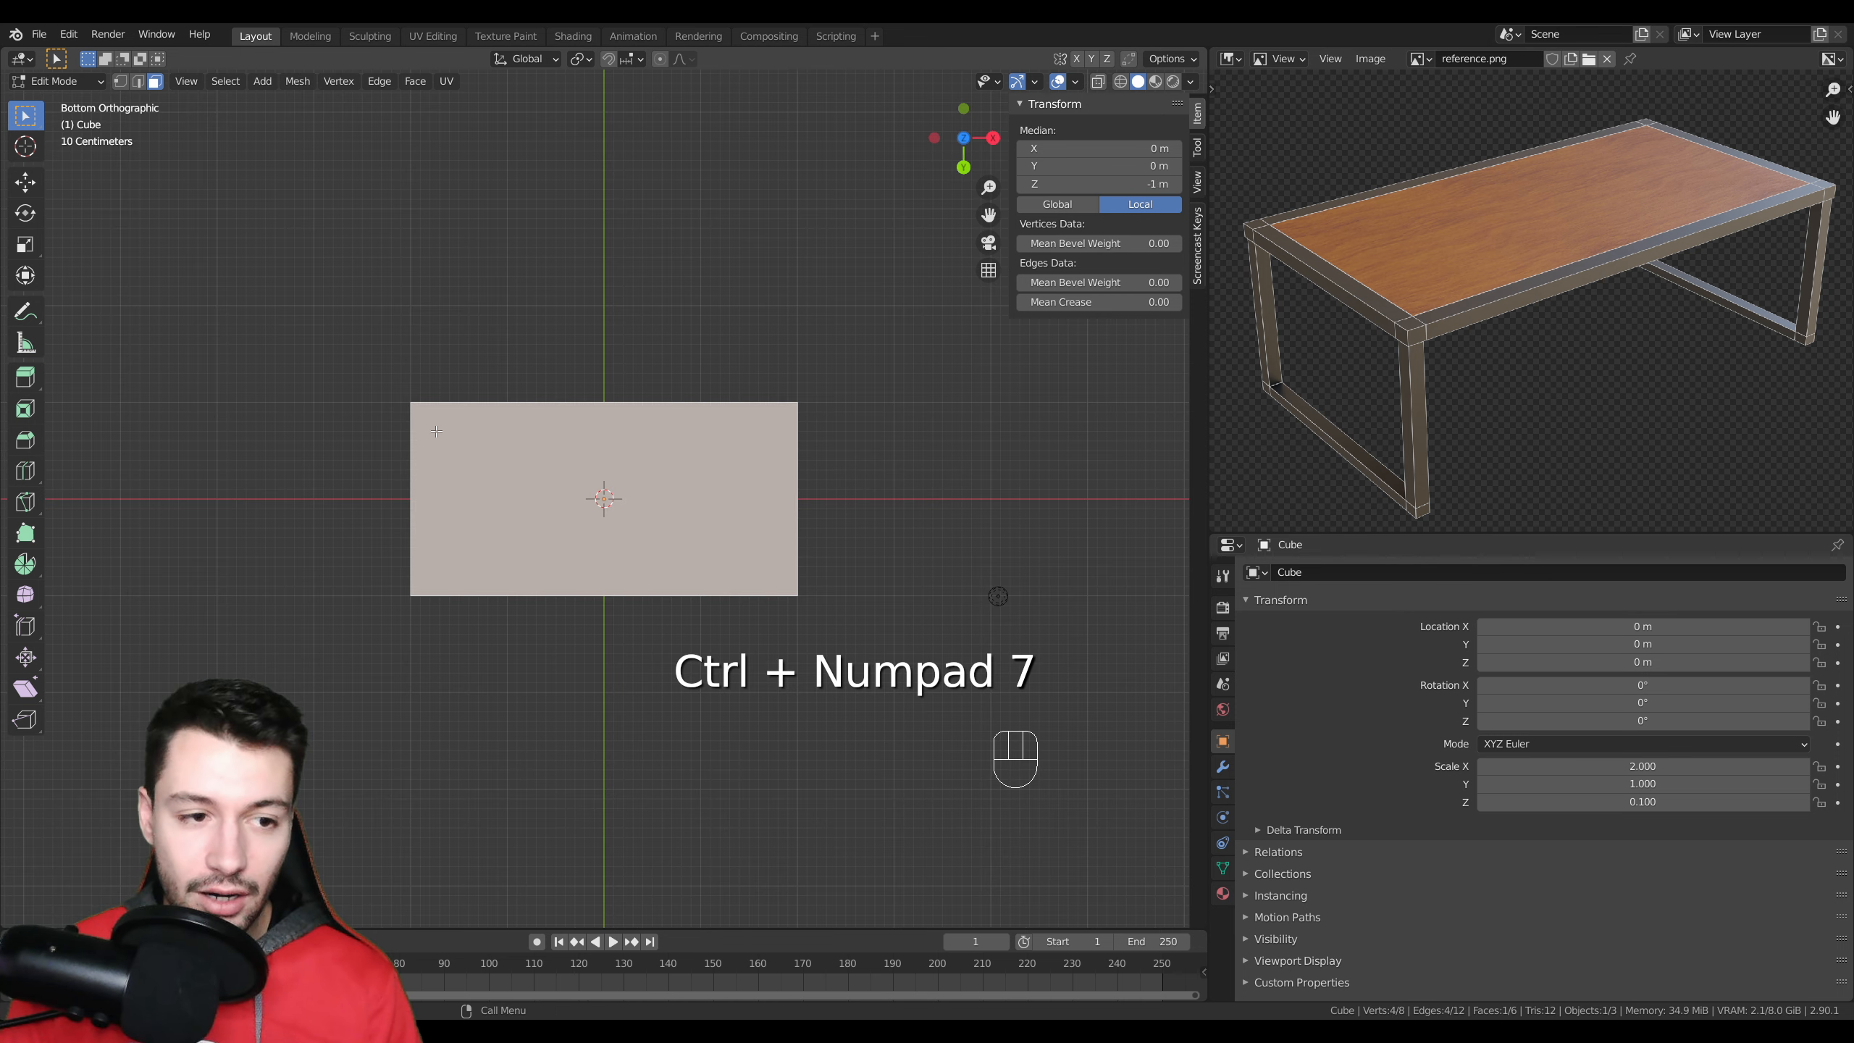
pyautogui.moveTo(412, 422); pyautogui.dragTo(441, 405)
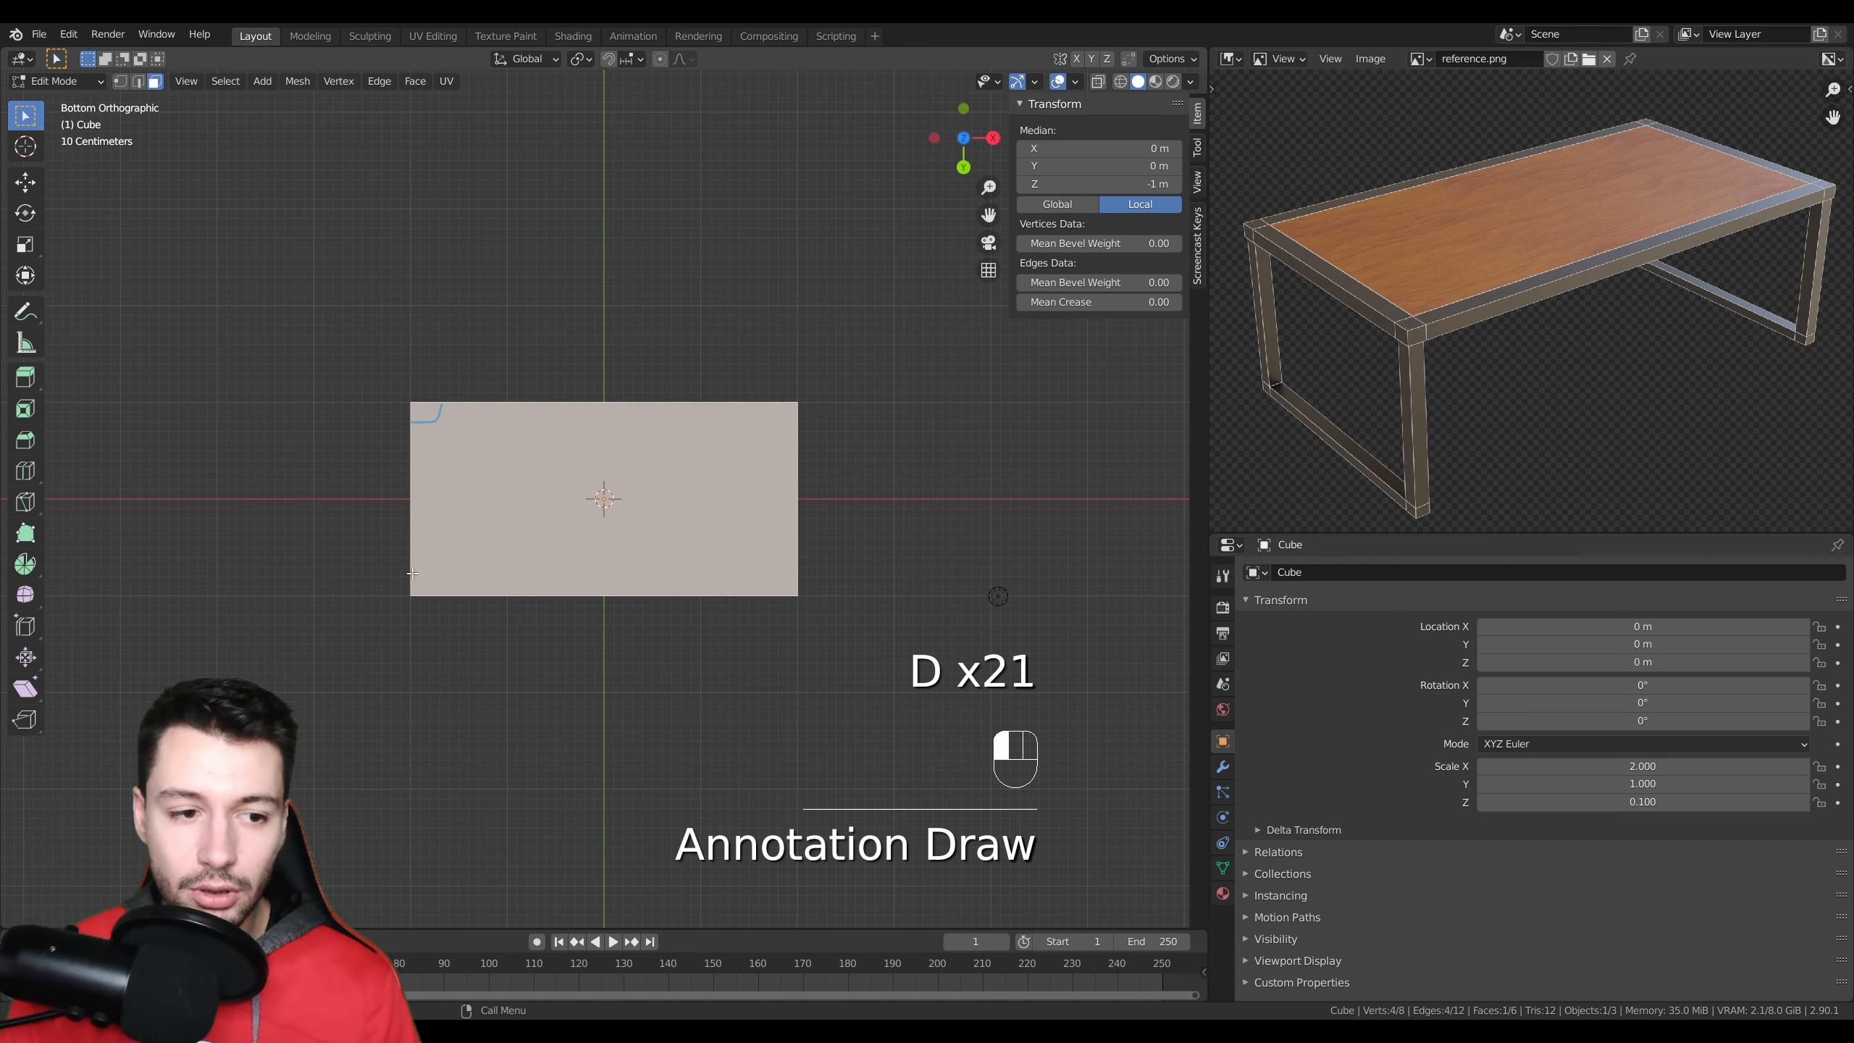
pyautogui.moveTo(413, 575); pyautogui.dragTo(439, 595)
pyautogui.moveTo(773, 595); pyautogui.dragTo(793, 574)
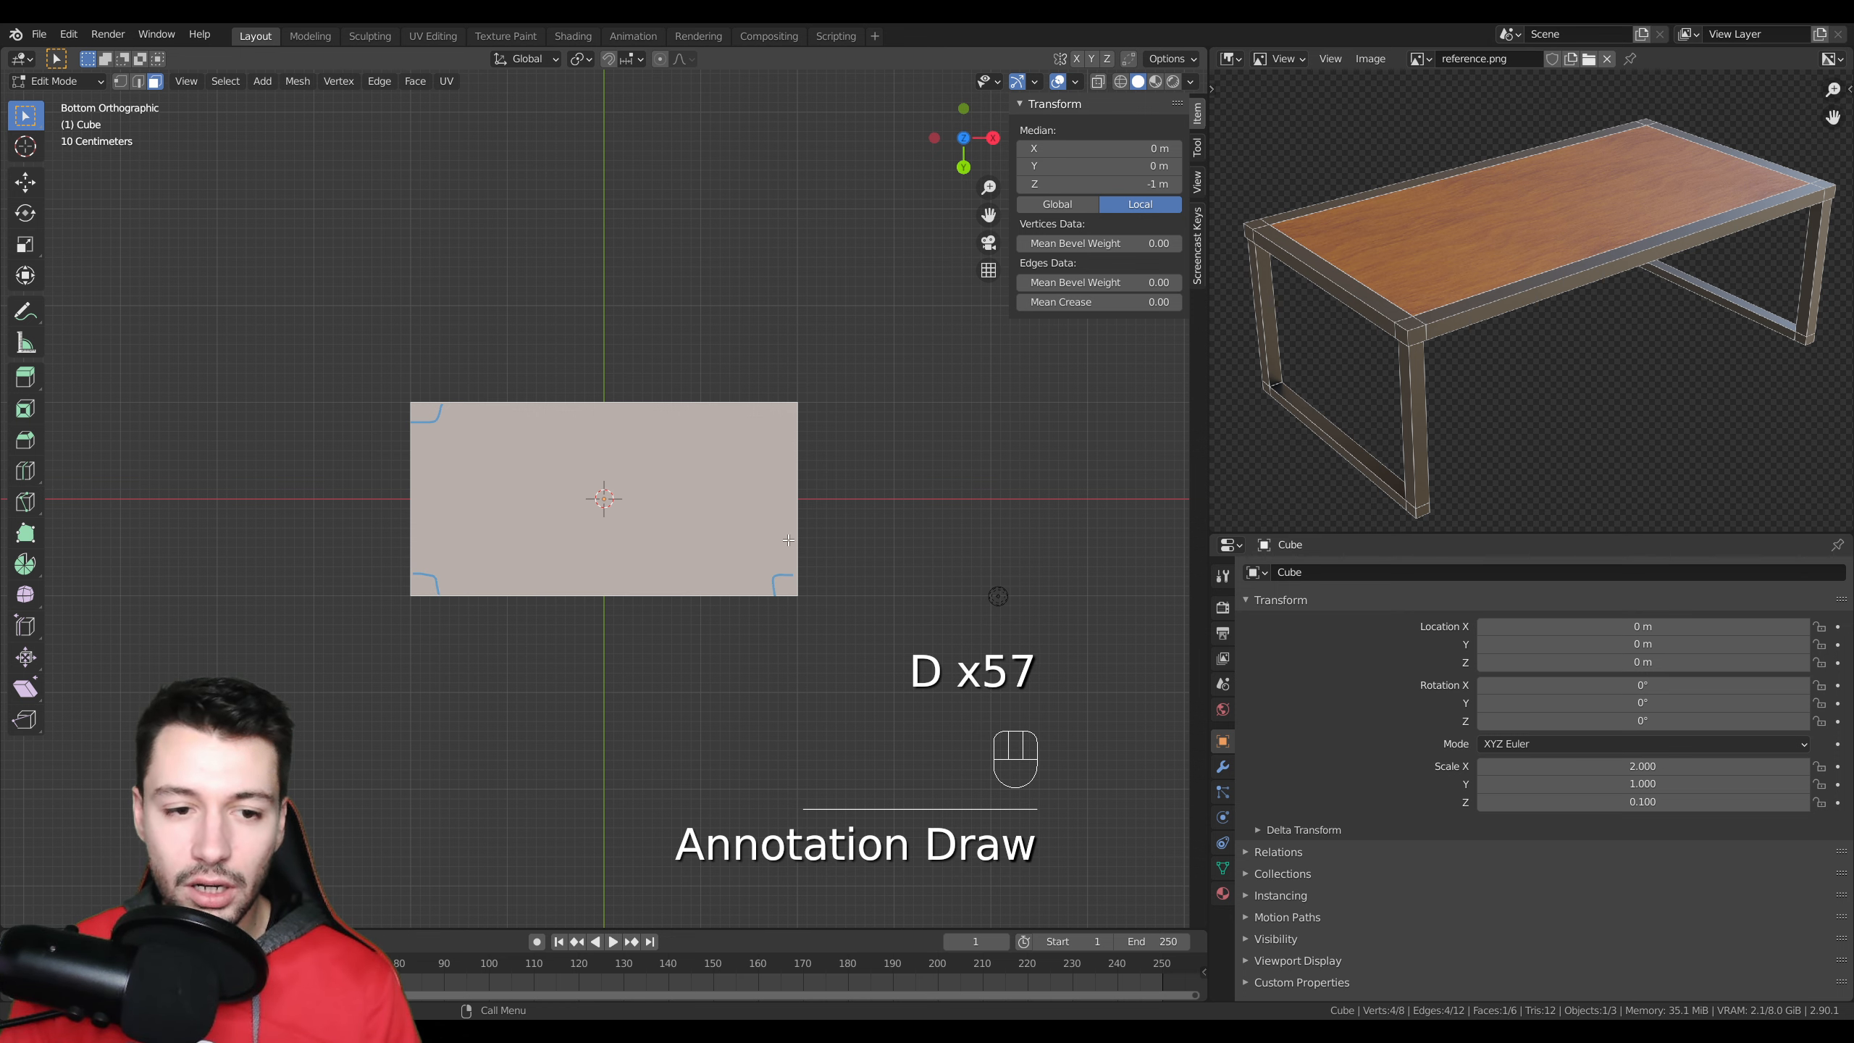
pyautogui.moveTo(771, 408); pyautogui.dragTo(796, 434)
pyautogui.moveTo(789, 405)
pyautogui.mouseDown(button='middle')
pyautogui.moveTo(784, 511)
pyautogui.moveTo(791, 471)
pyautogui.mouseUp(button='middle')
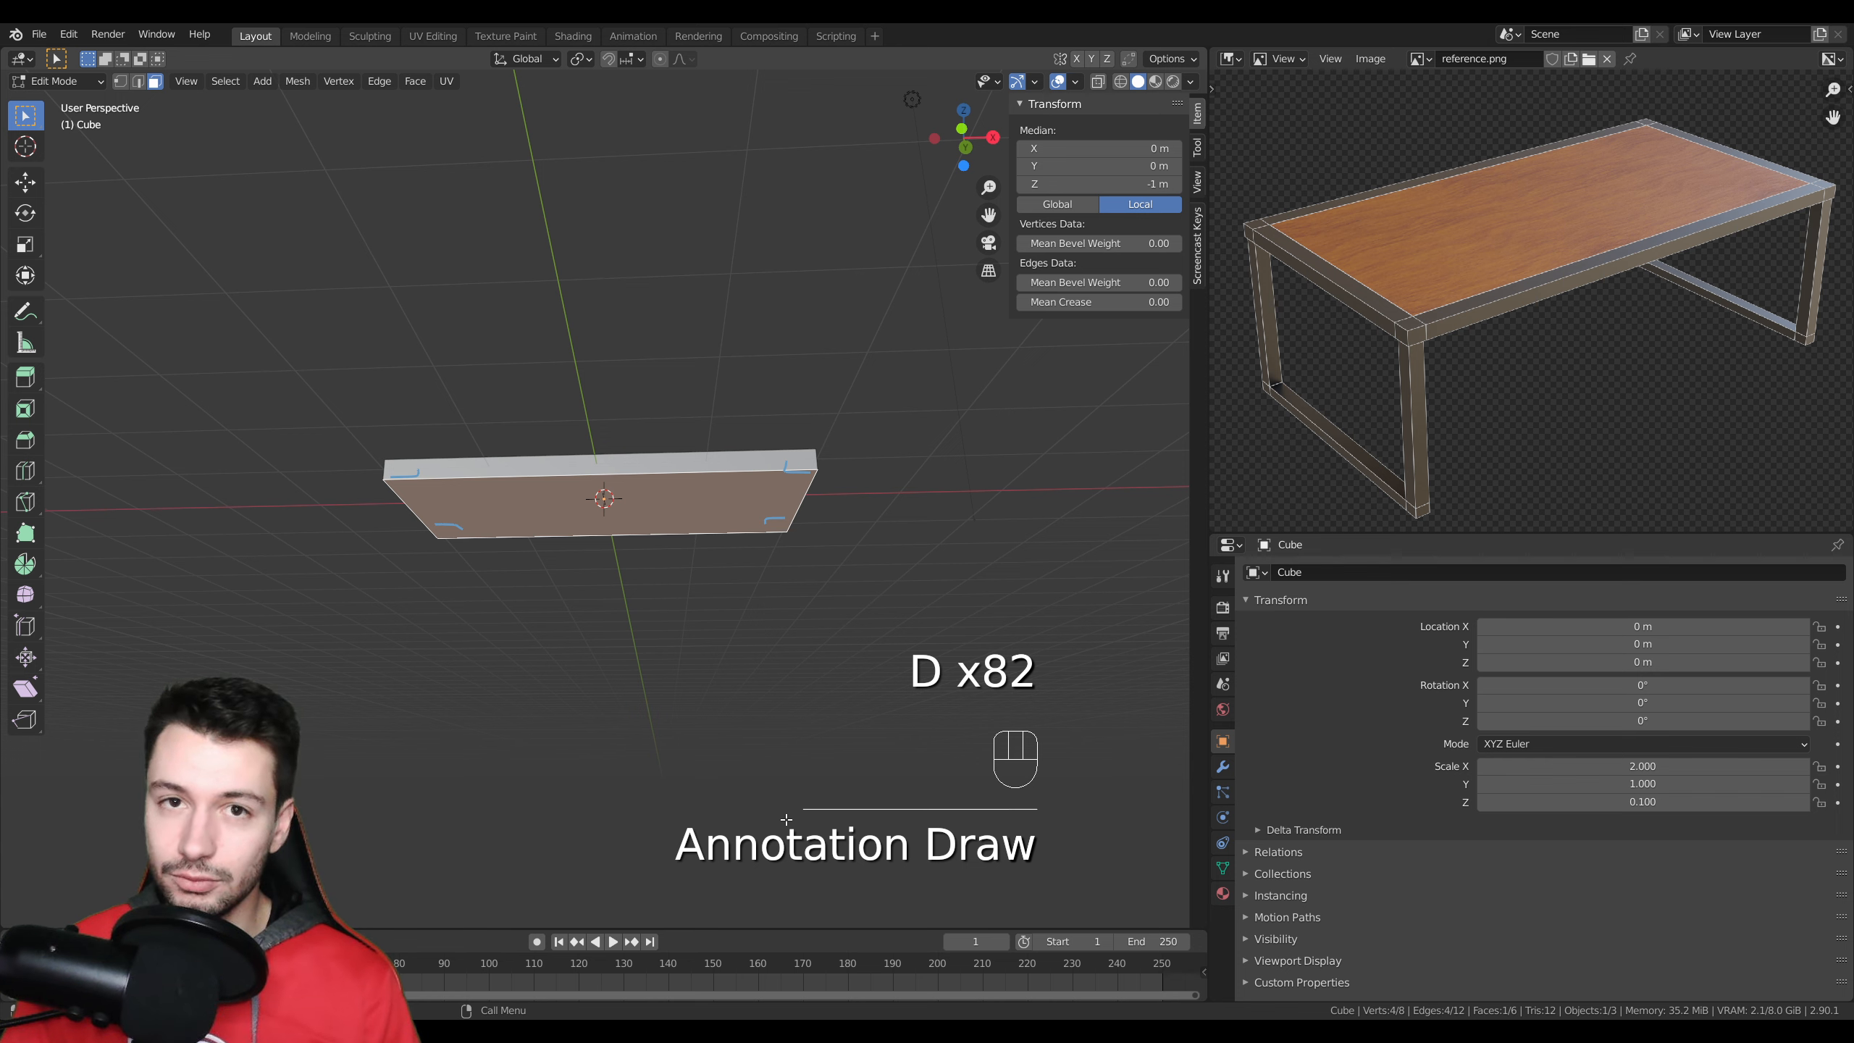
pyautogui.moveTo(785, 818); pyautogui.dragTo(786, 675, button='middle')
pyautogui.hotkey('ctrl', 'z')
pyautogui.hotkey('ctrl', 'z')
pyautogui.hotkey('ctrl', 'z')
pyautogui.hotkey('ctrl', 'z')
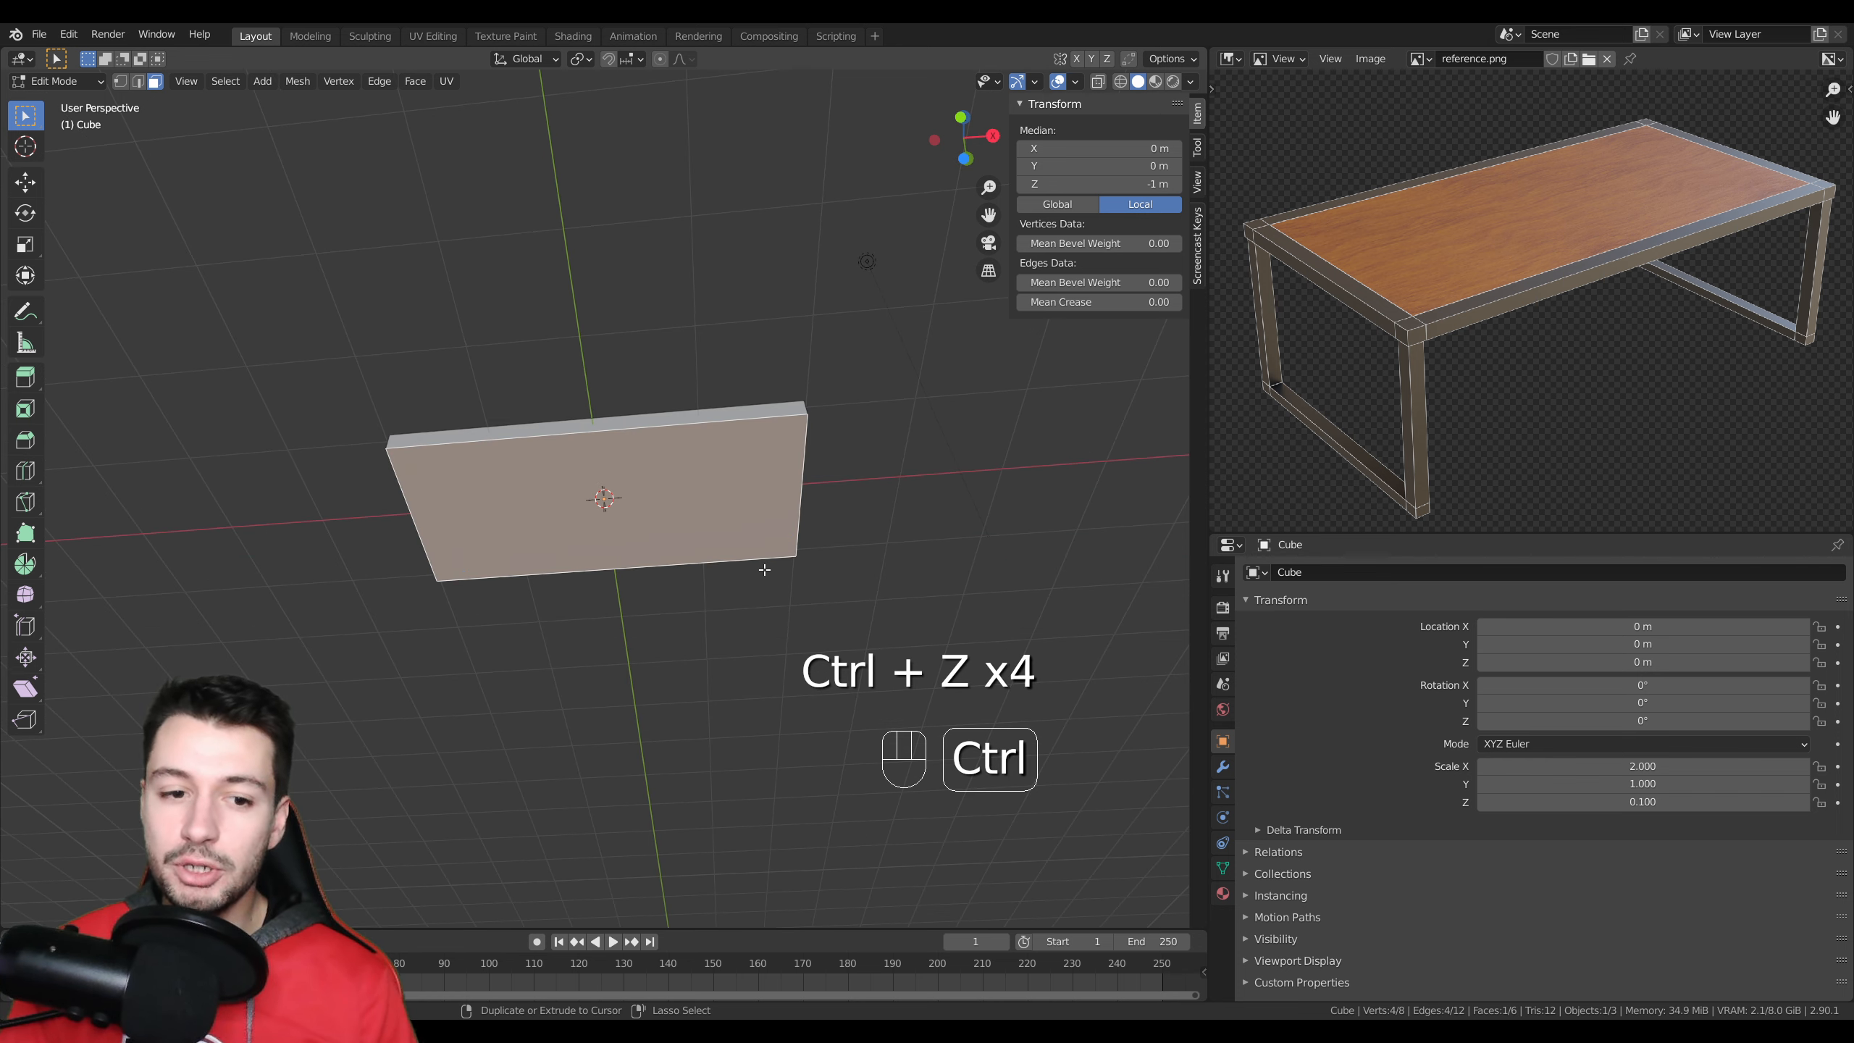
# - From the top view, sketch two annotation lines in each direction near the slab's edges to show the needed cuts, and undo them
pyautogui.press('KP_7')
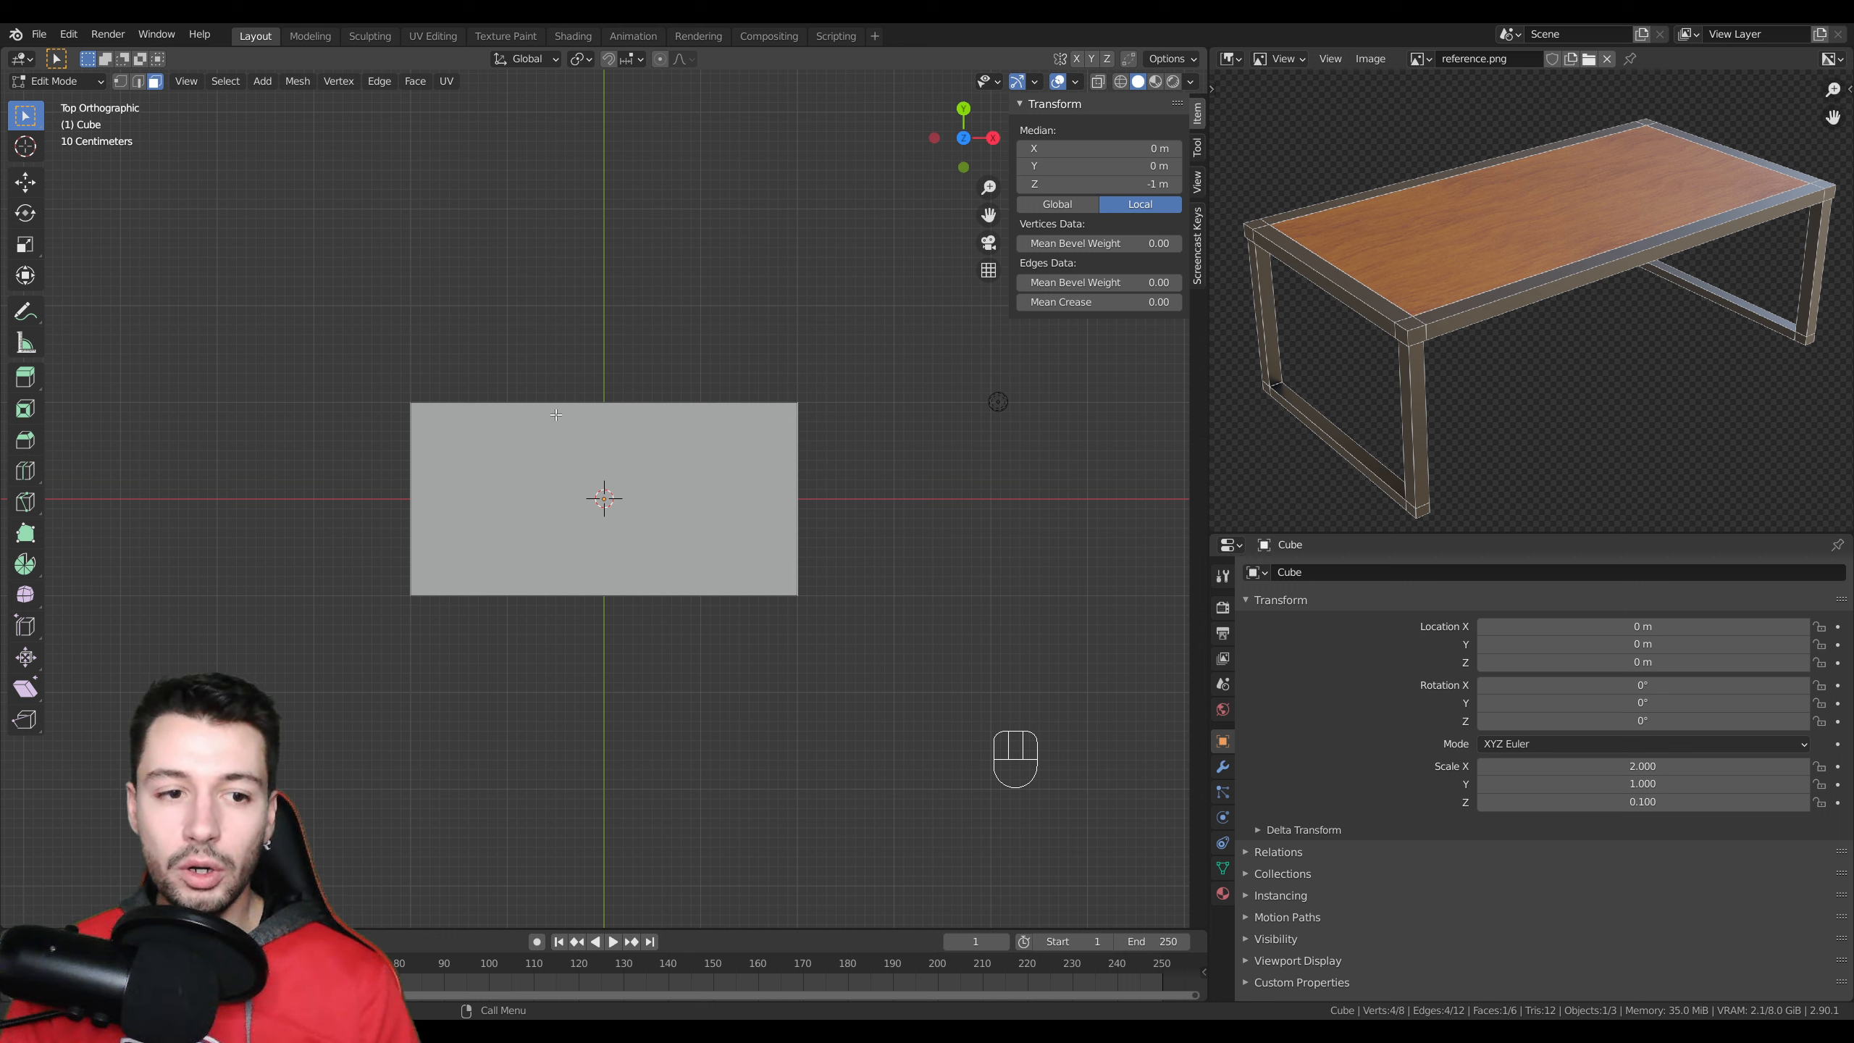
pyautogui.moveTo(437, 377); pyautogui.dragTo(422, 623)
pyautogui.moveTo(770, 394); pyautogui.dragTo(790, 622)
pyautogui.press('ctrl')
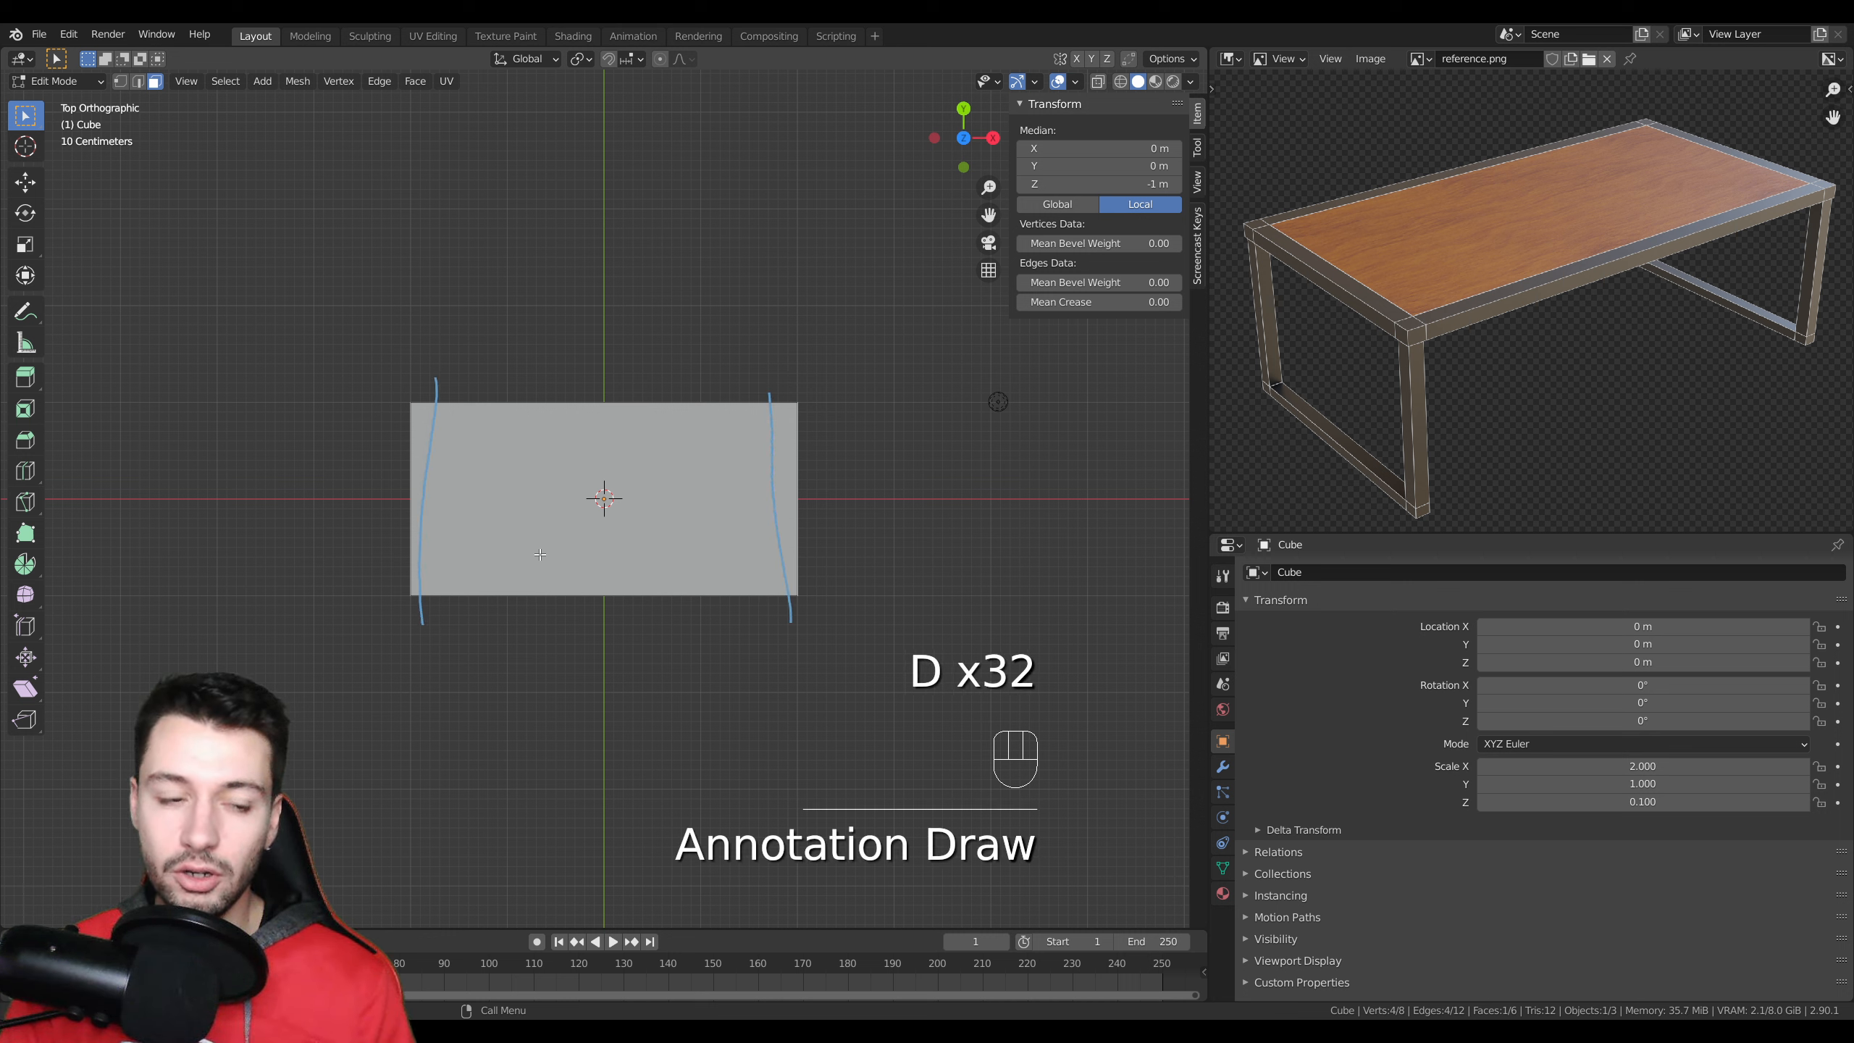
pyautogui.moveTo(367, 436); pyautogui.dragTo(825, 449)
pyautogui.moveTo(365, 559); pyautogui.dragTo(883, 565)
pyautogui.press('ctrl')
pyautogui.hotkey('ctrl', 'z')
pyautogui.hotkey('ctrl', 'z')
pyautogui.hotkey('ctrl', 'z')
pyautogui.hotkey('ctrl', 'z')
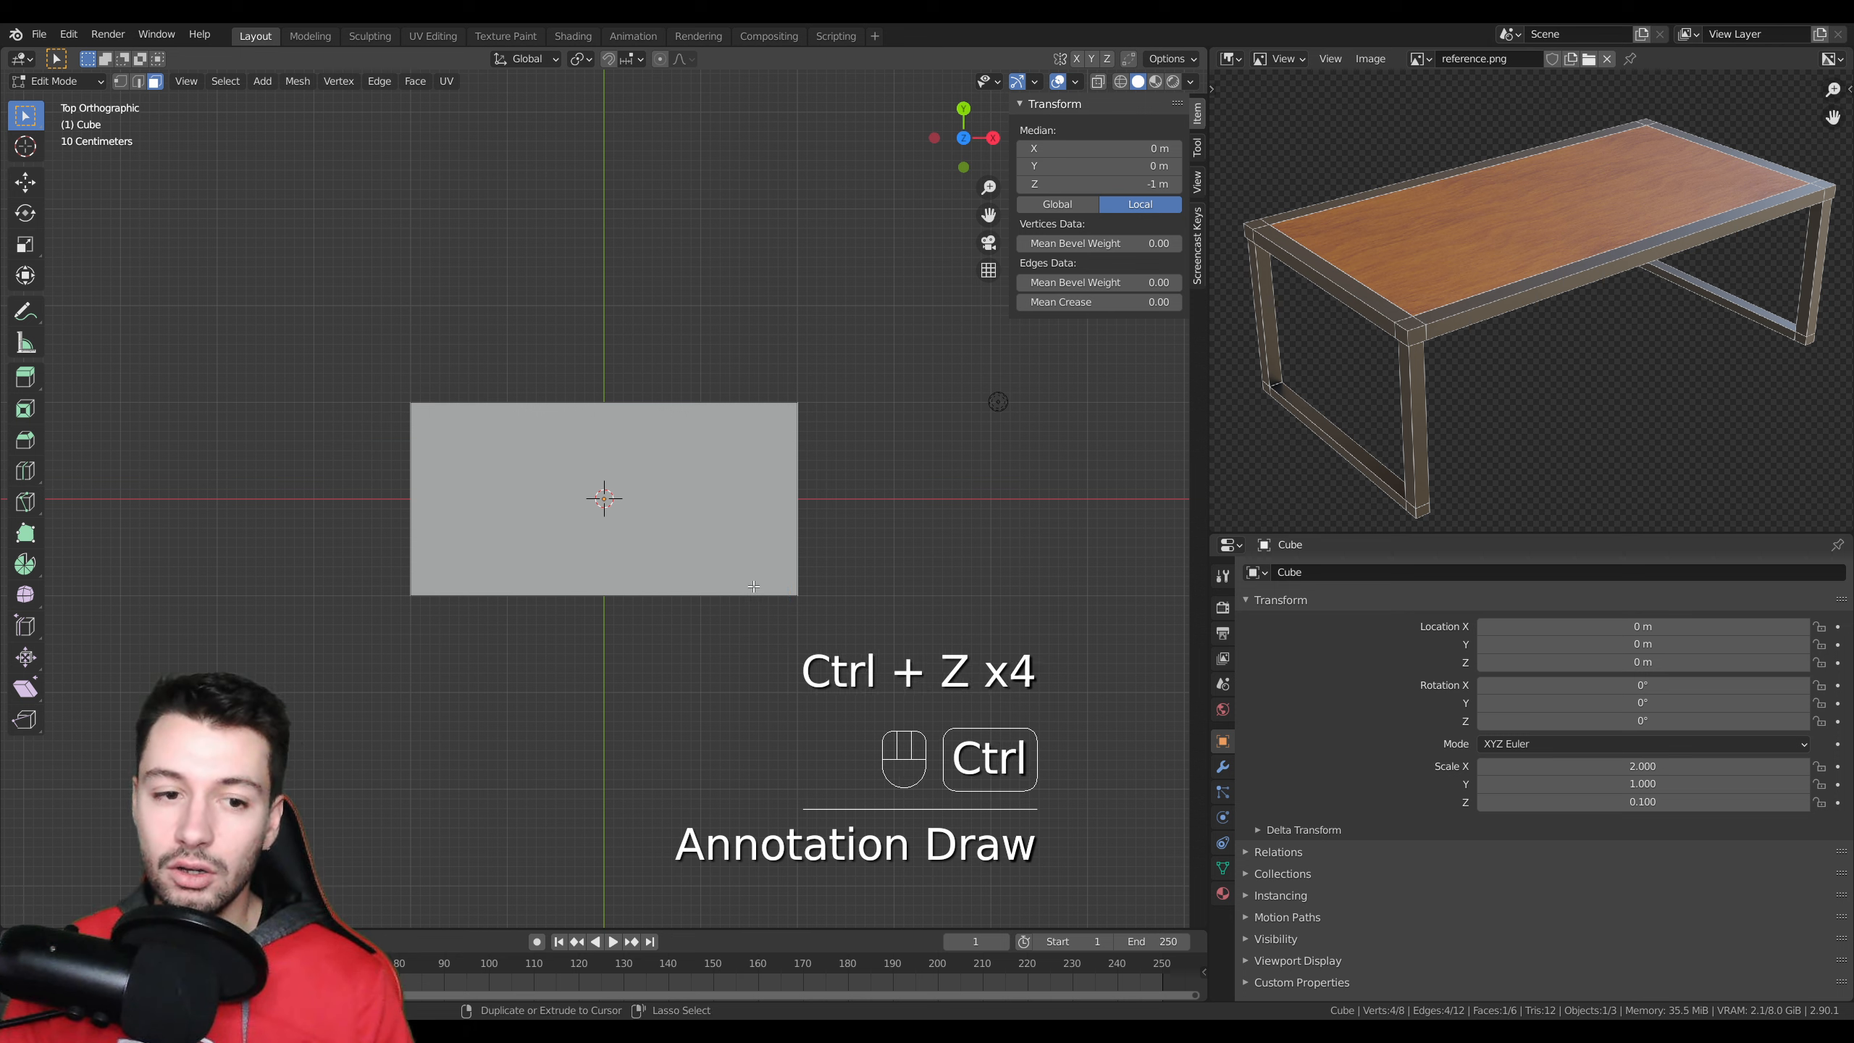
# - Add two evenly spaced loop cuts across the slab's width, leaving them unslid at their default positions
pyautogui.hotkey('ctrl', 'r')
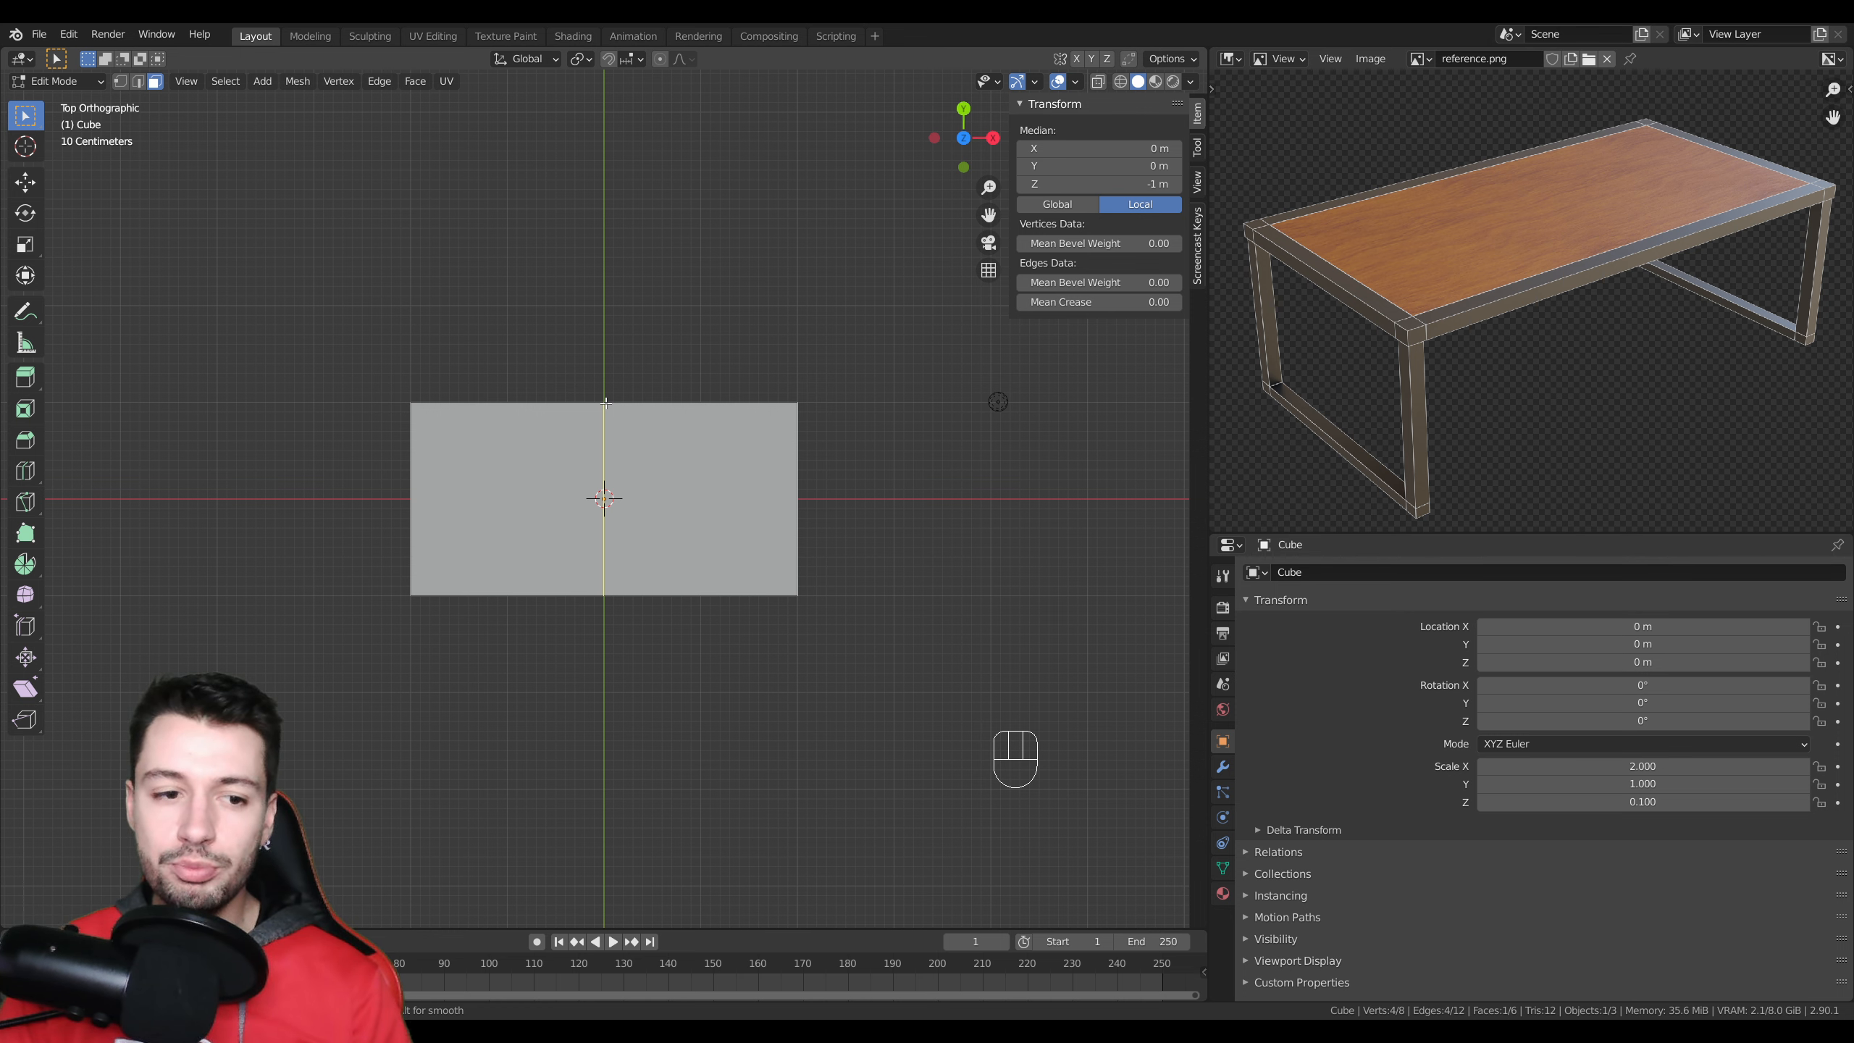
pyautogui.rightClick(605, 403)
pyautogui.scroll(4, 590, 422)
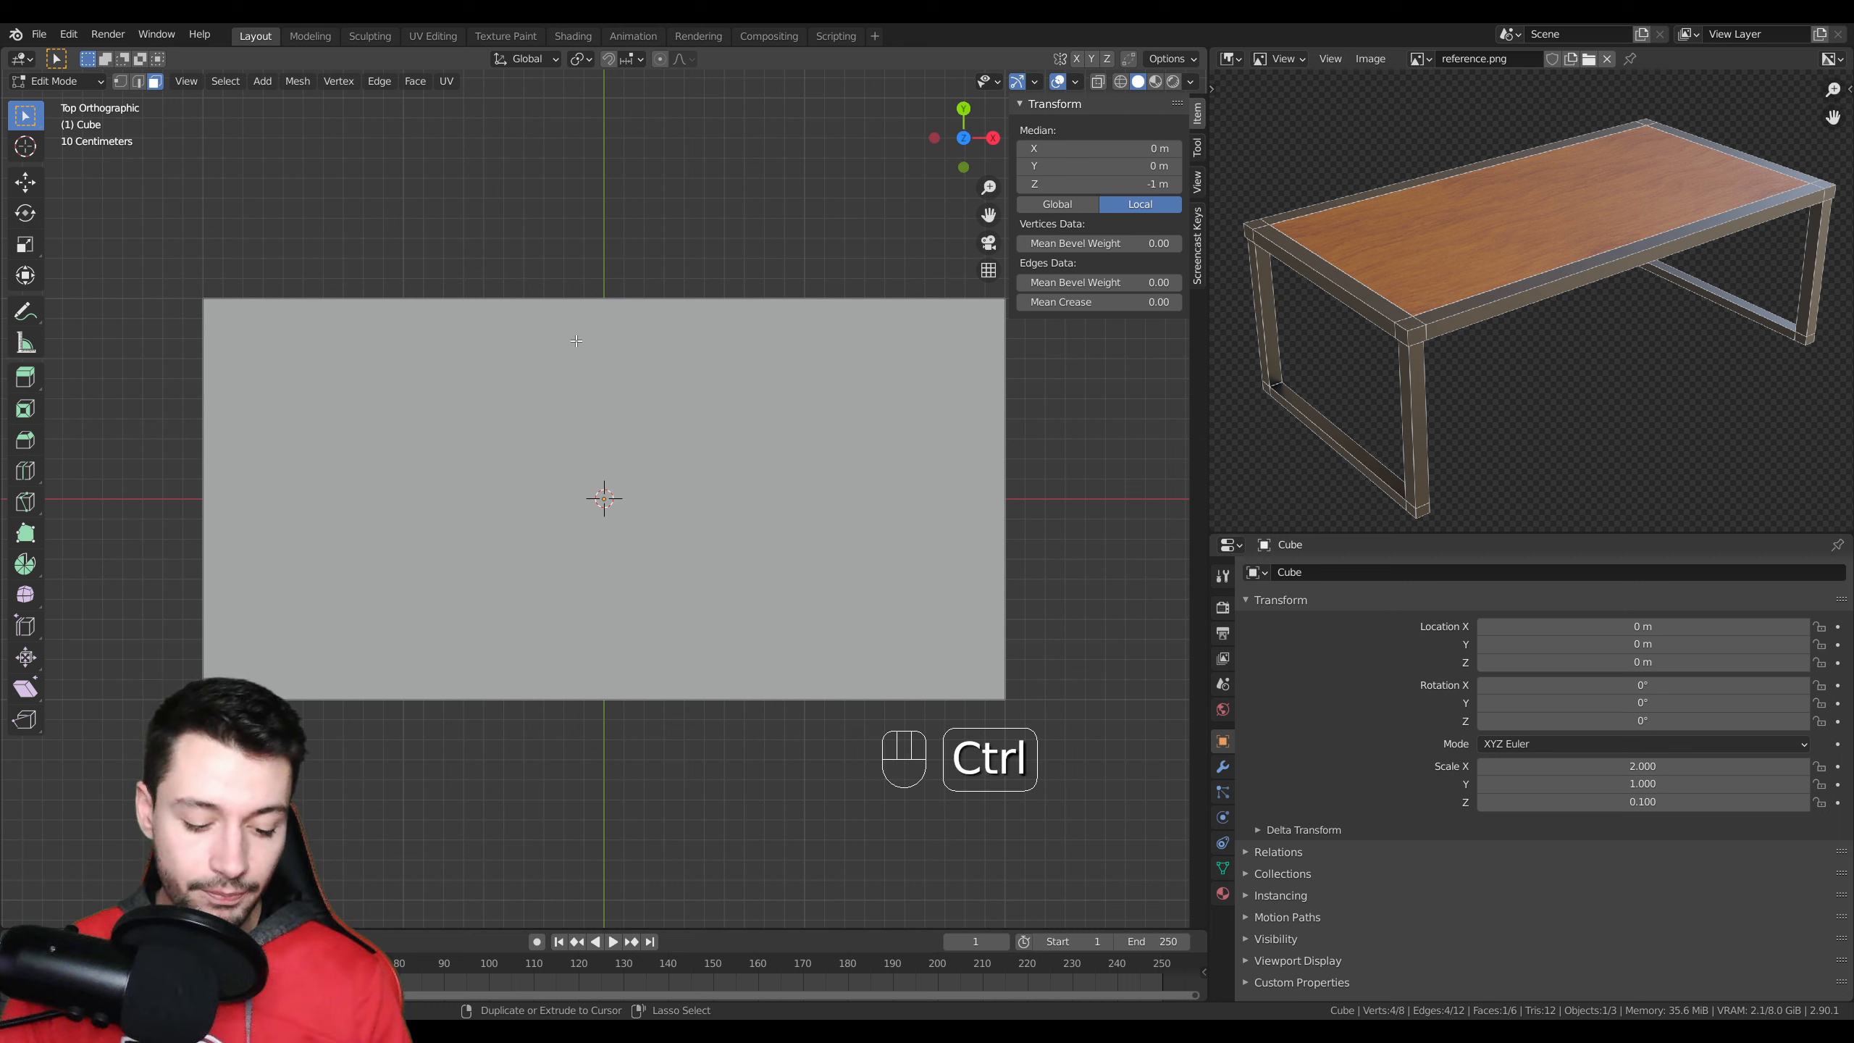
pyautogui.hotkey('ctrl', 'r')
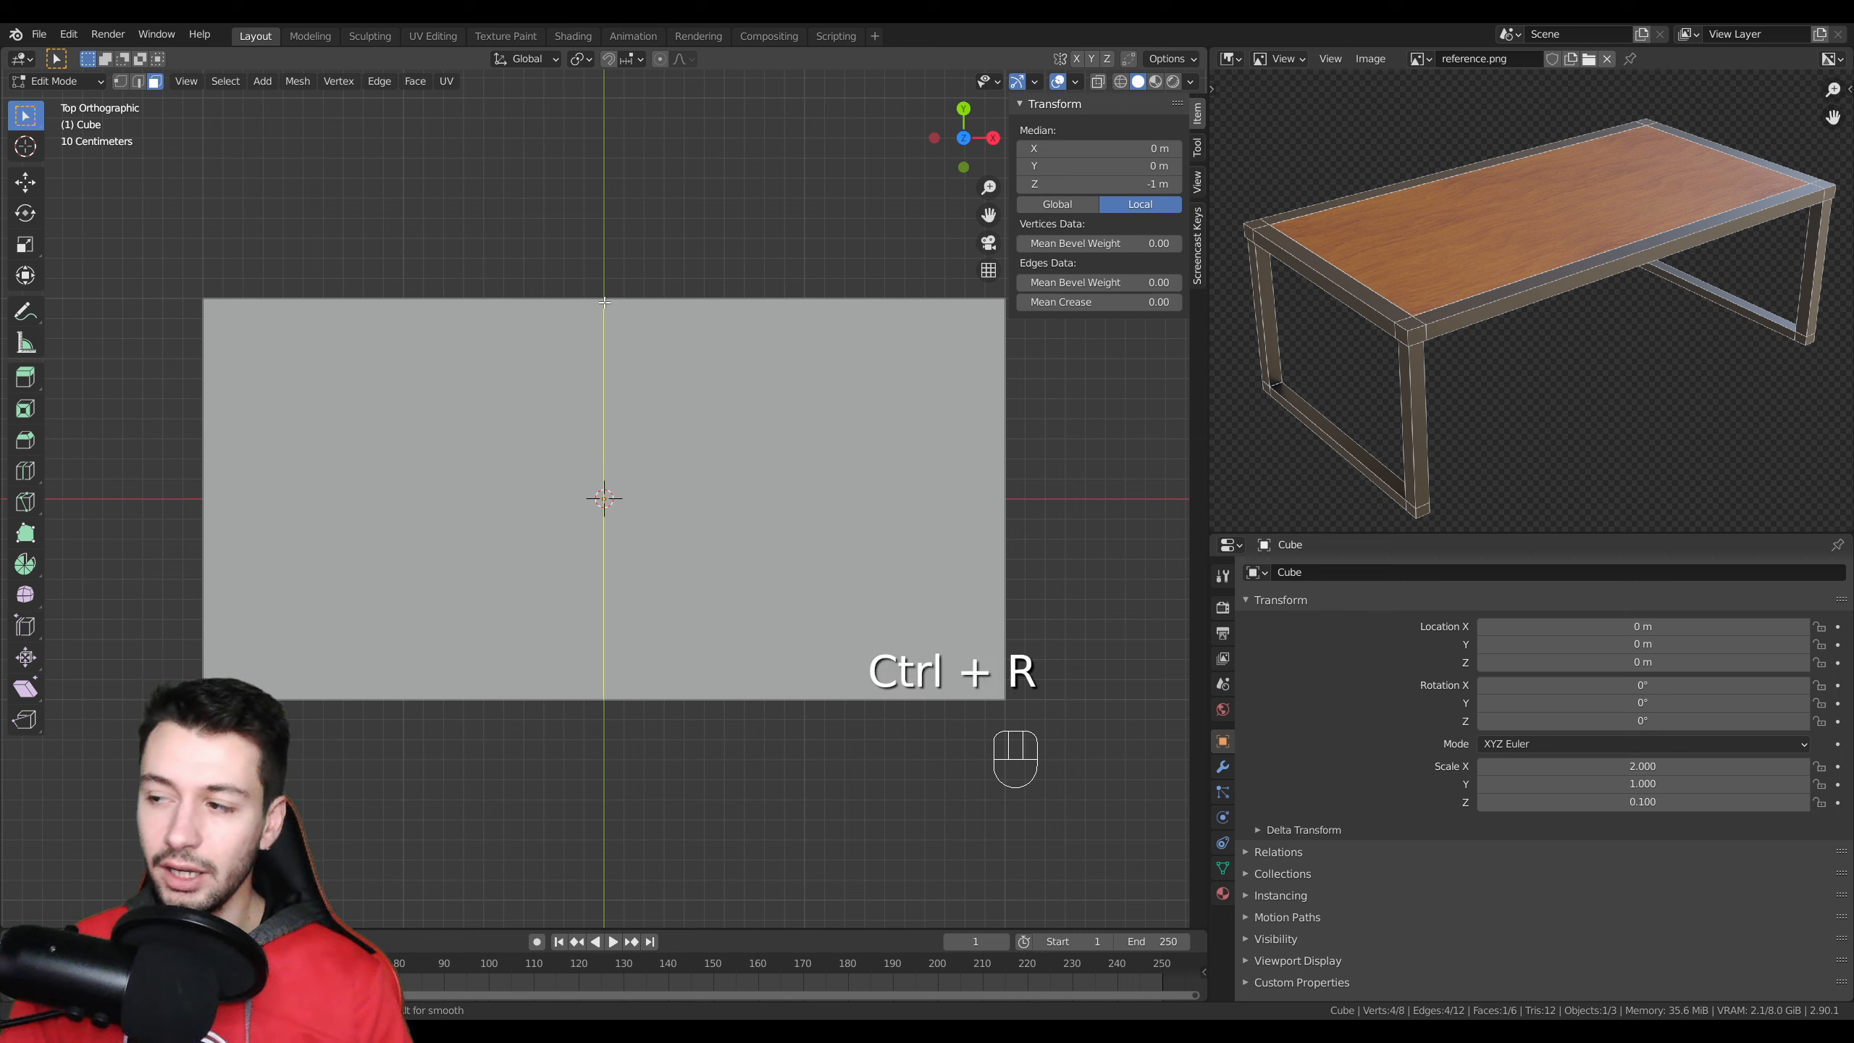
pyautogui.scroll(1, 605, 301)
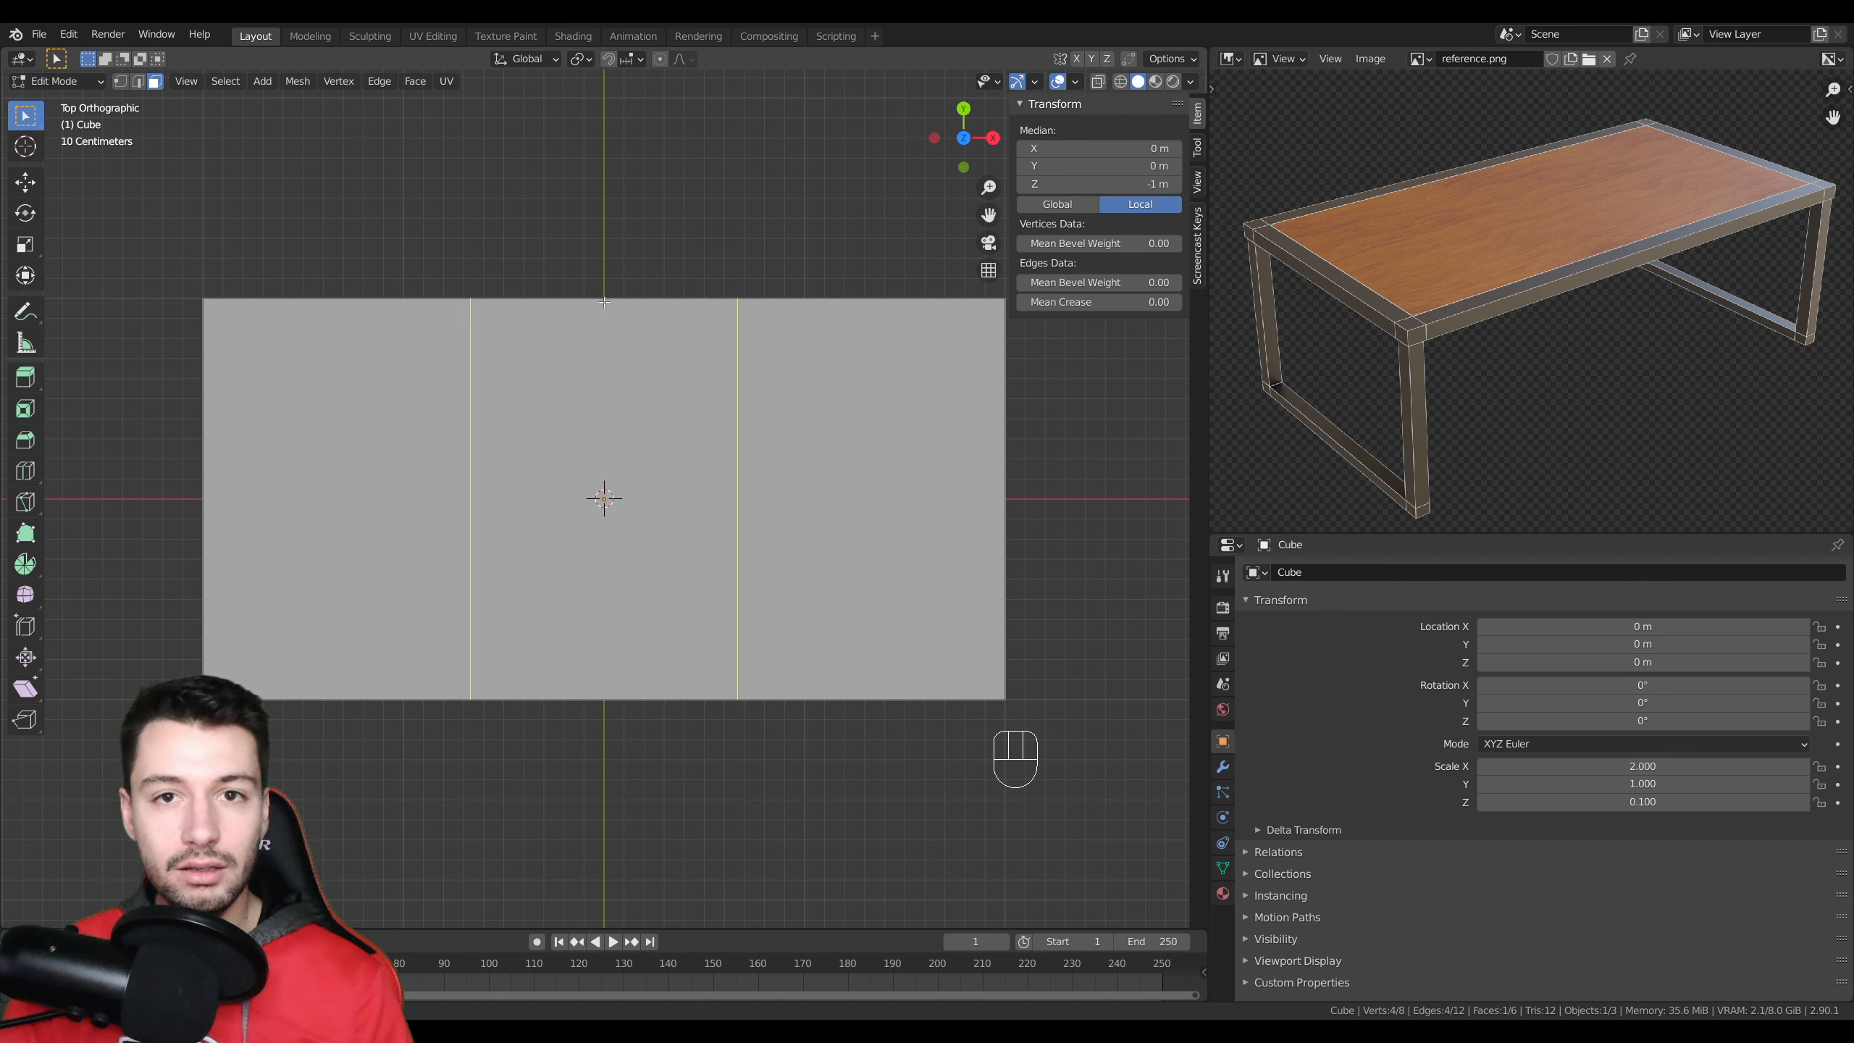
pyautogui.click(604, 302)
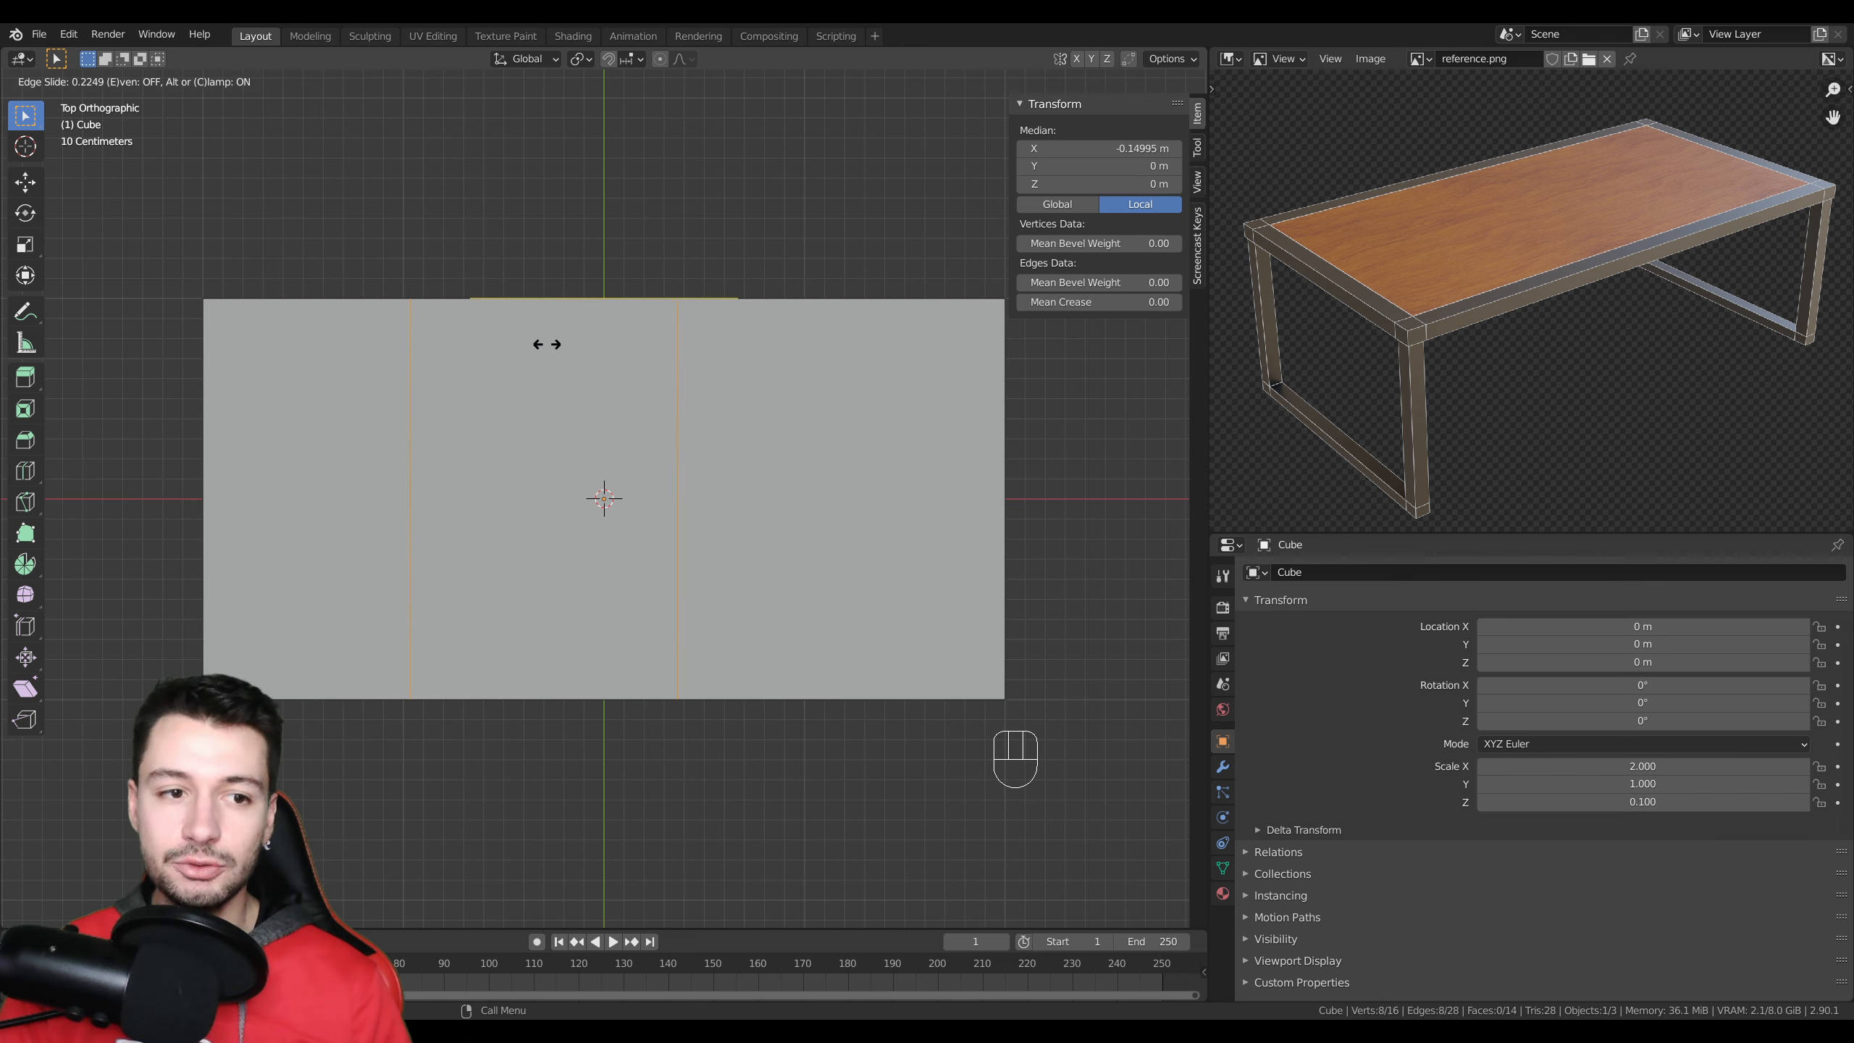
pyautogui.rightClick(619, 358)
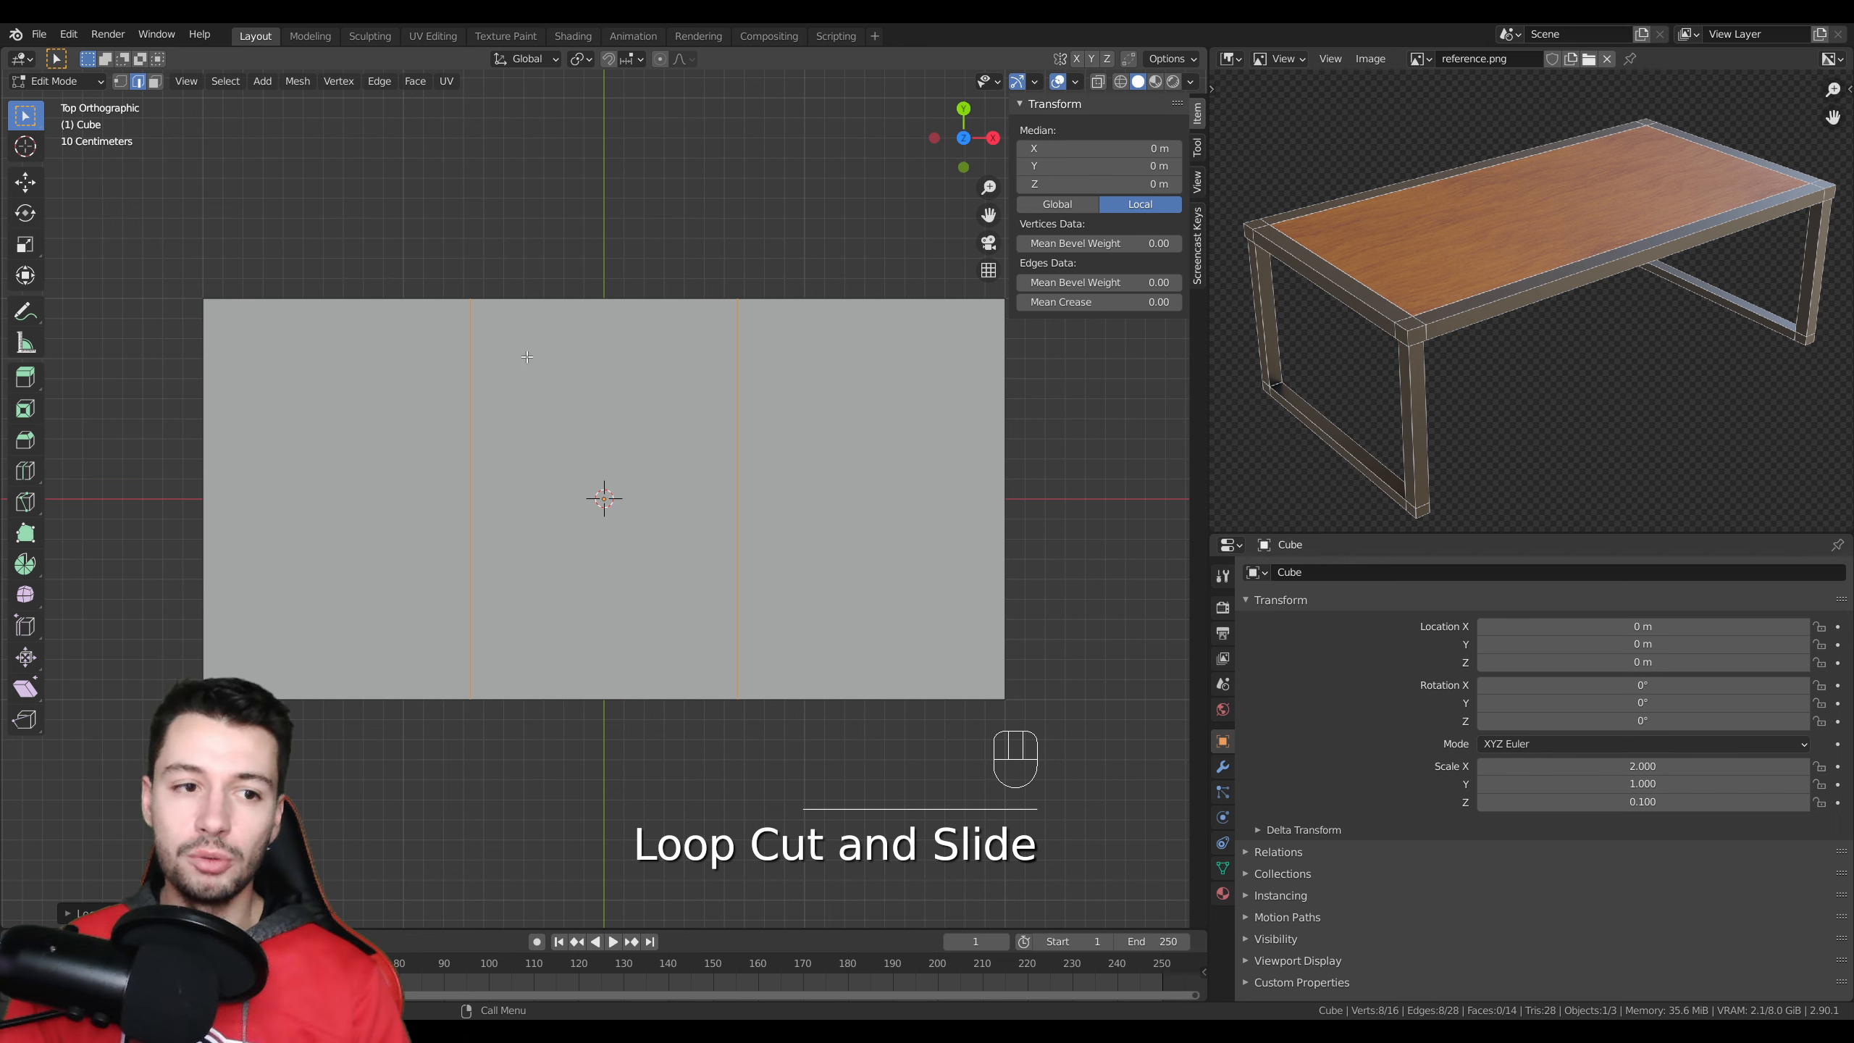
# - Scale the two loop cuts apart along X in snapped increments until they sit close to the slab's short ends
pyautogui.scroll(1, 458, 271)
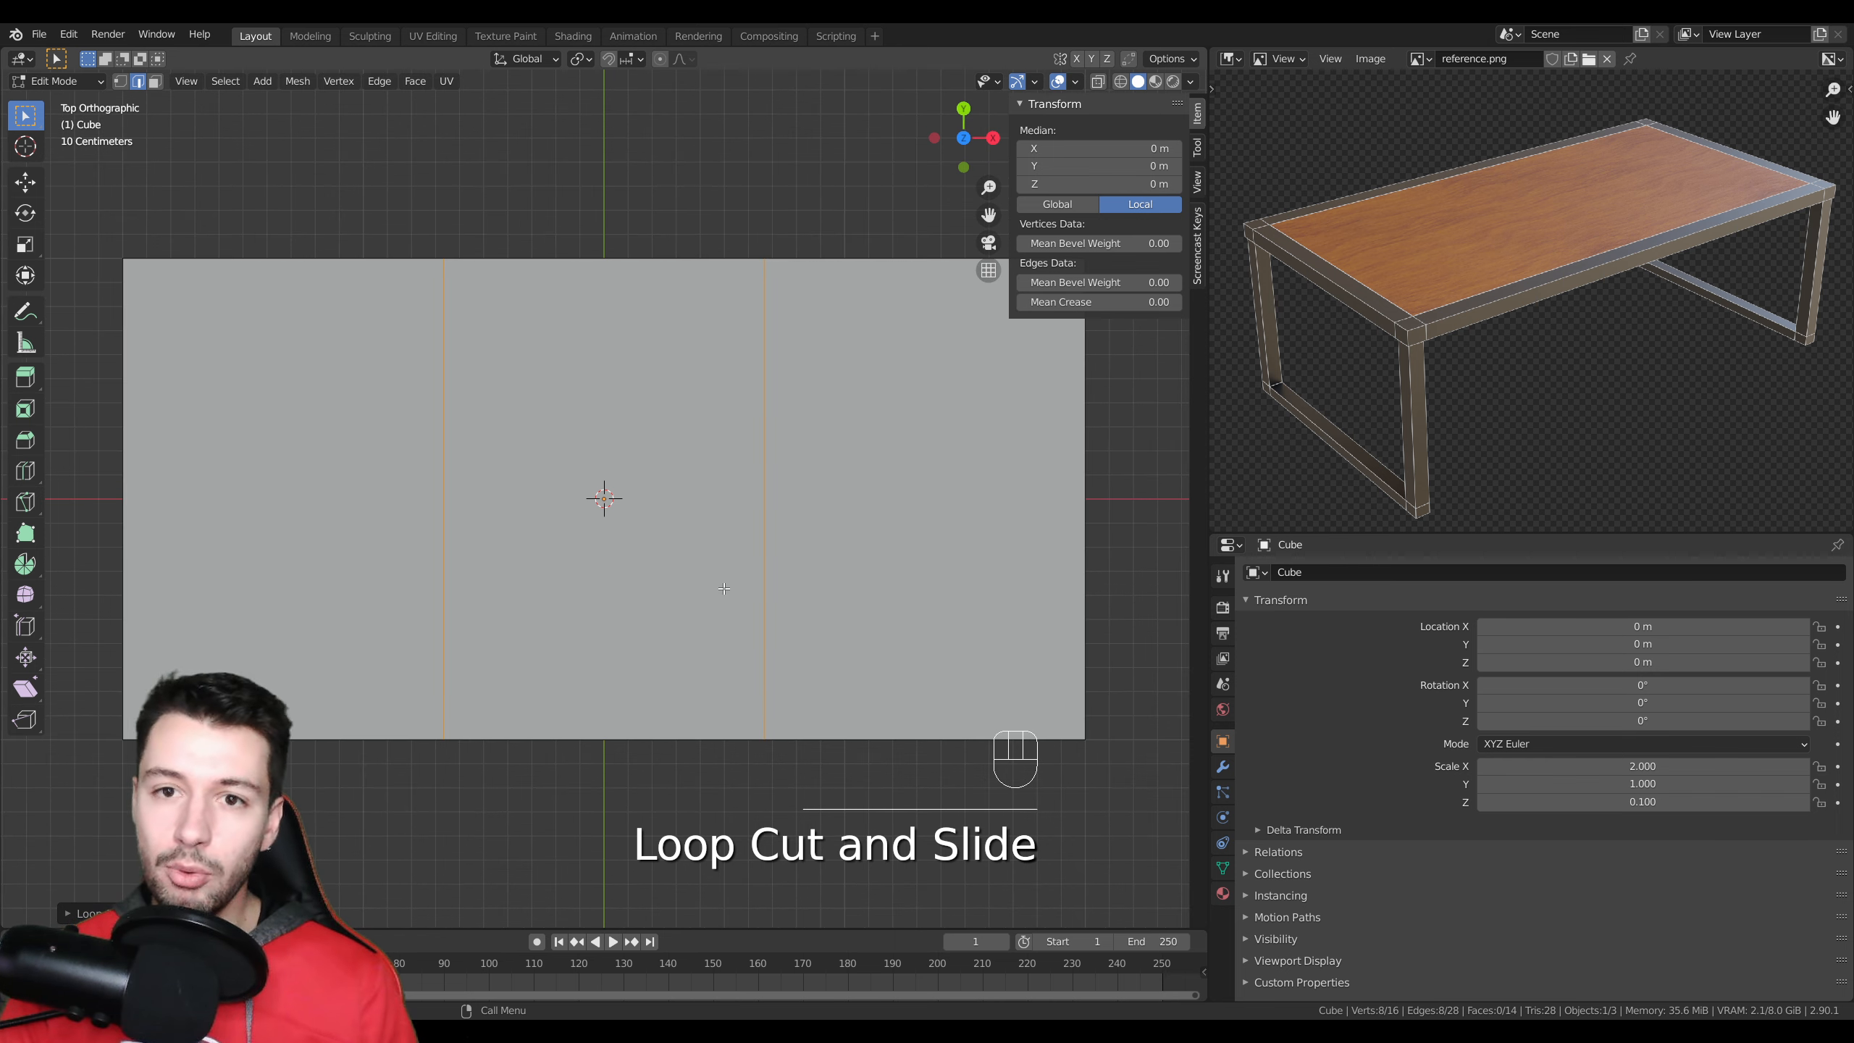
pyautogui.scroll(-2, 724, 588)
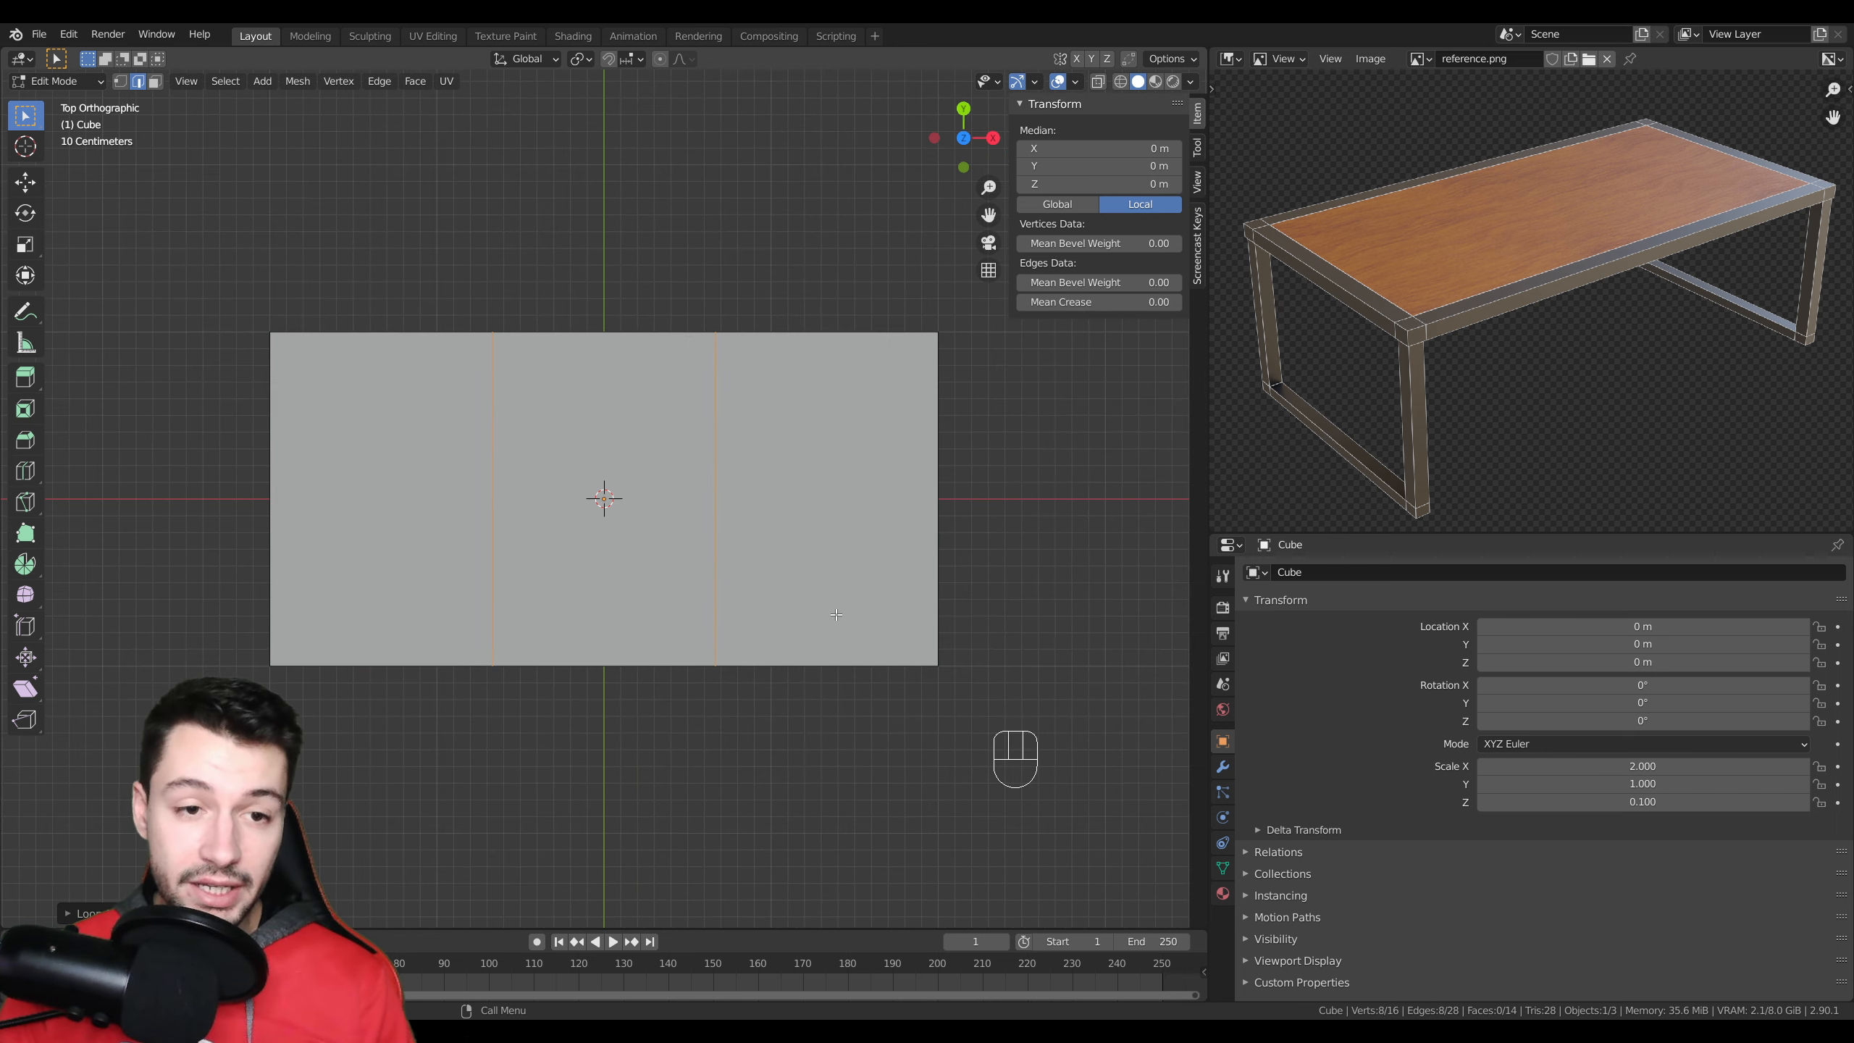
pyautogui.keyDown('shift'); pyautogui.moveTo(750, 484); pyautogui.dragTo(729, 471, button='middle'); pyautogui.keyUp('shift')
pyautogui.press('s')
pyautogui.press('x')
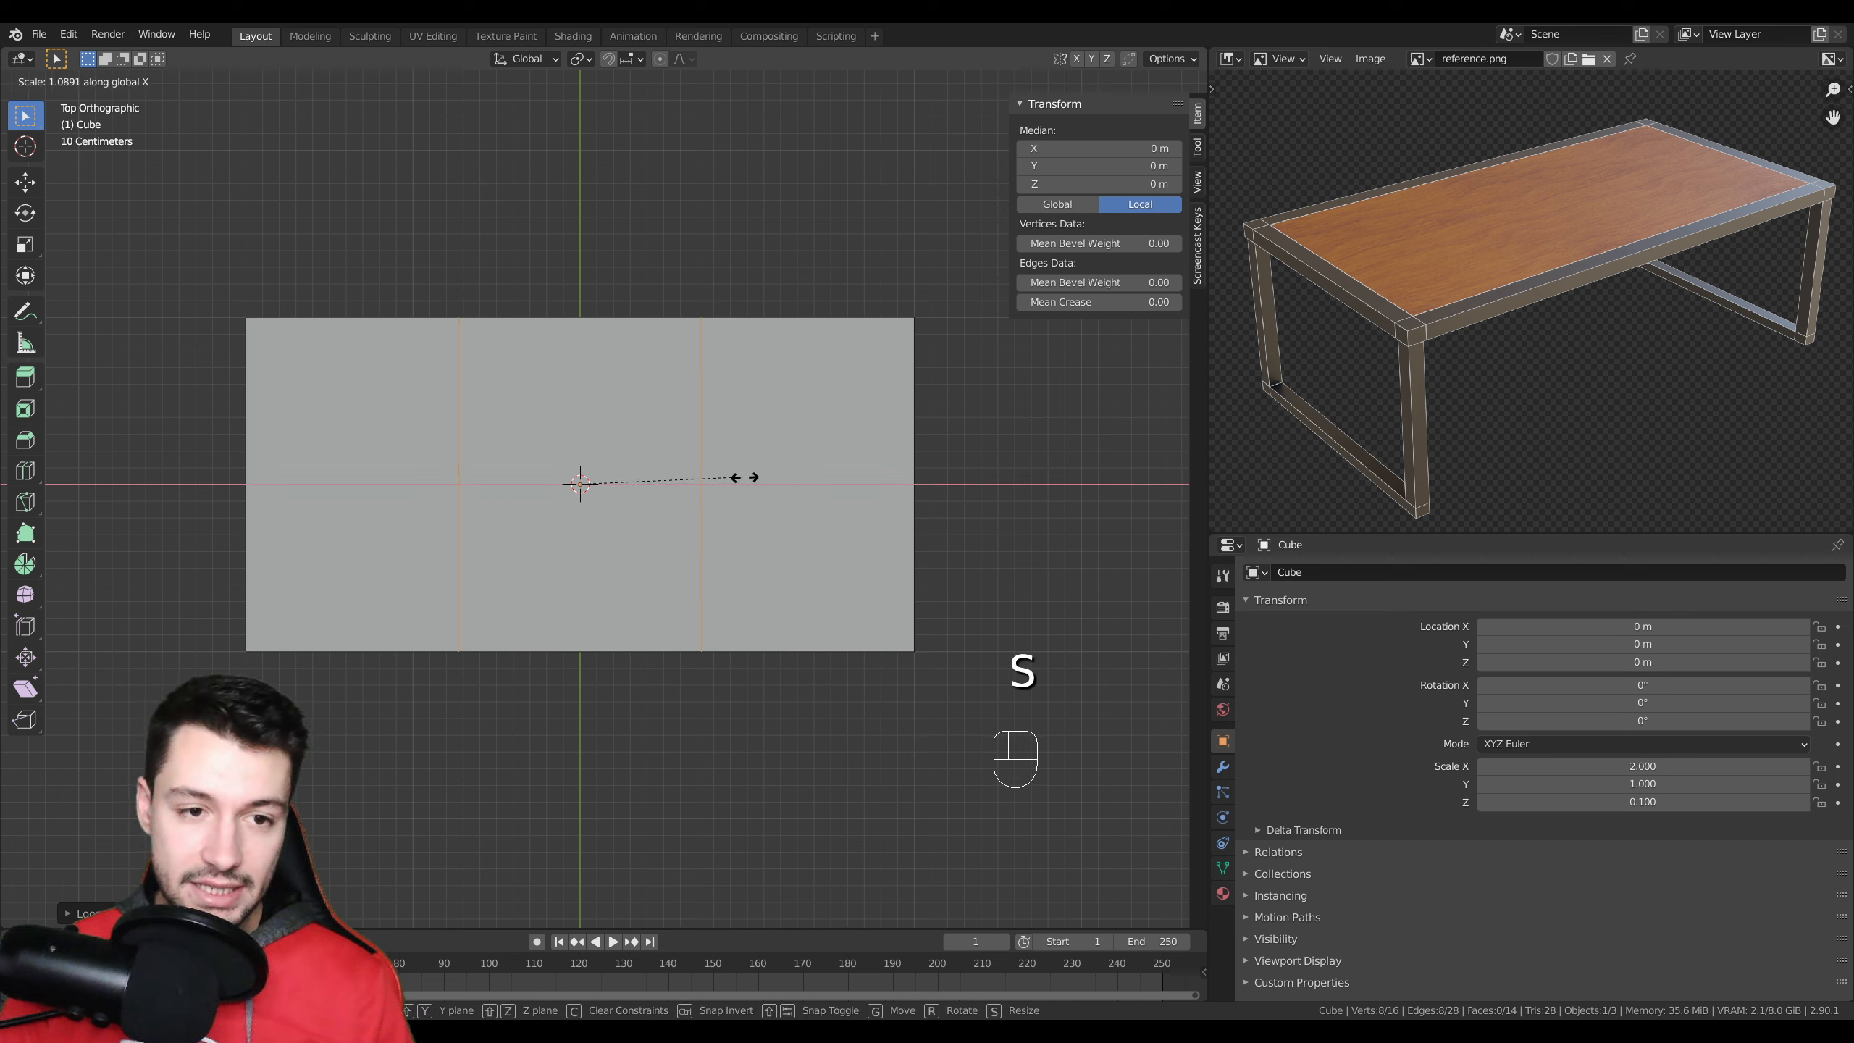
pyautogui.press('ctrl')
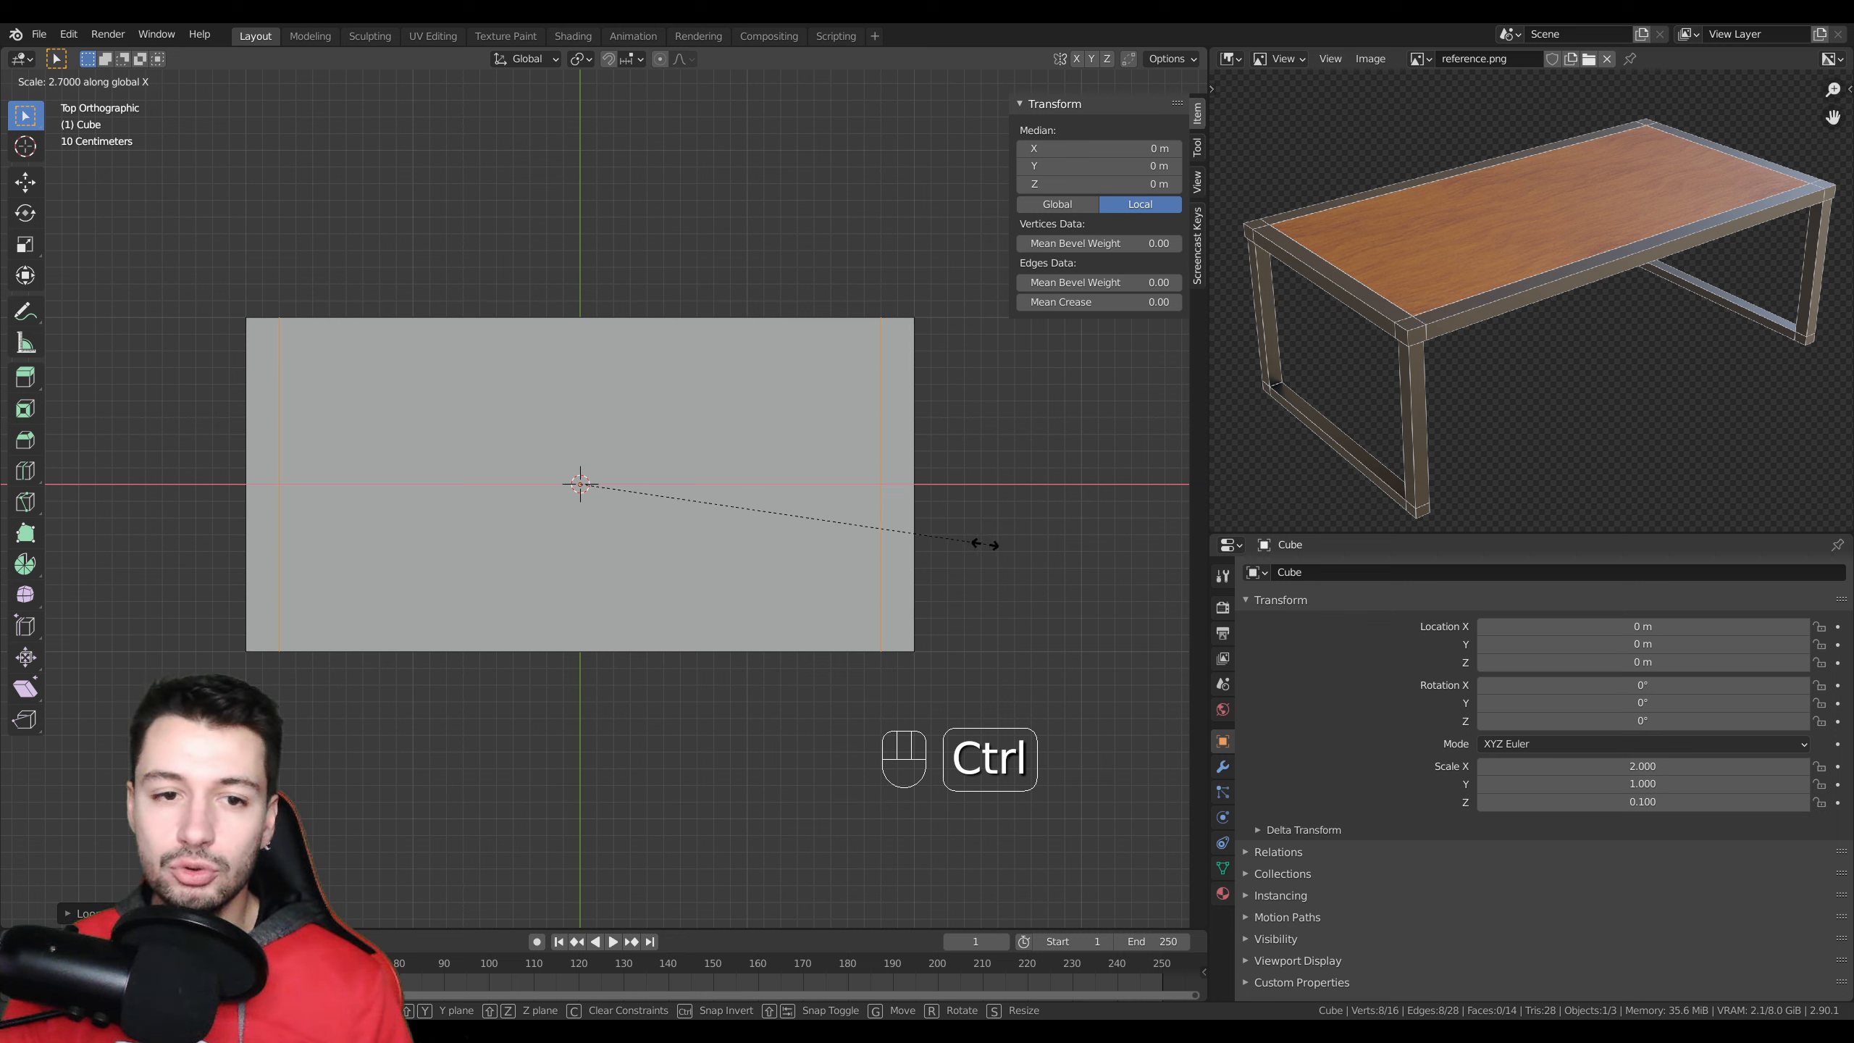
pyautogui.click(991, 544)
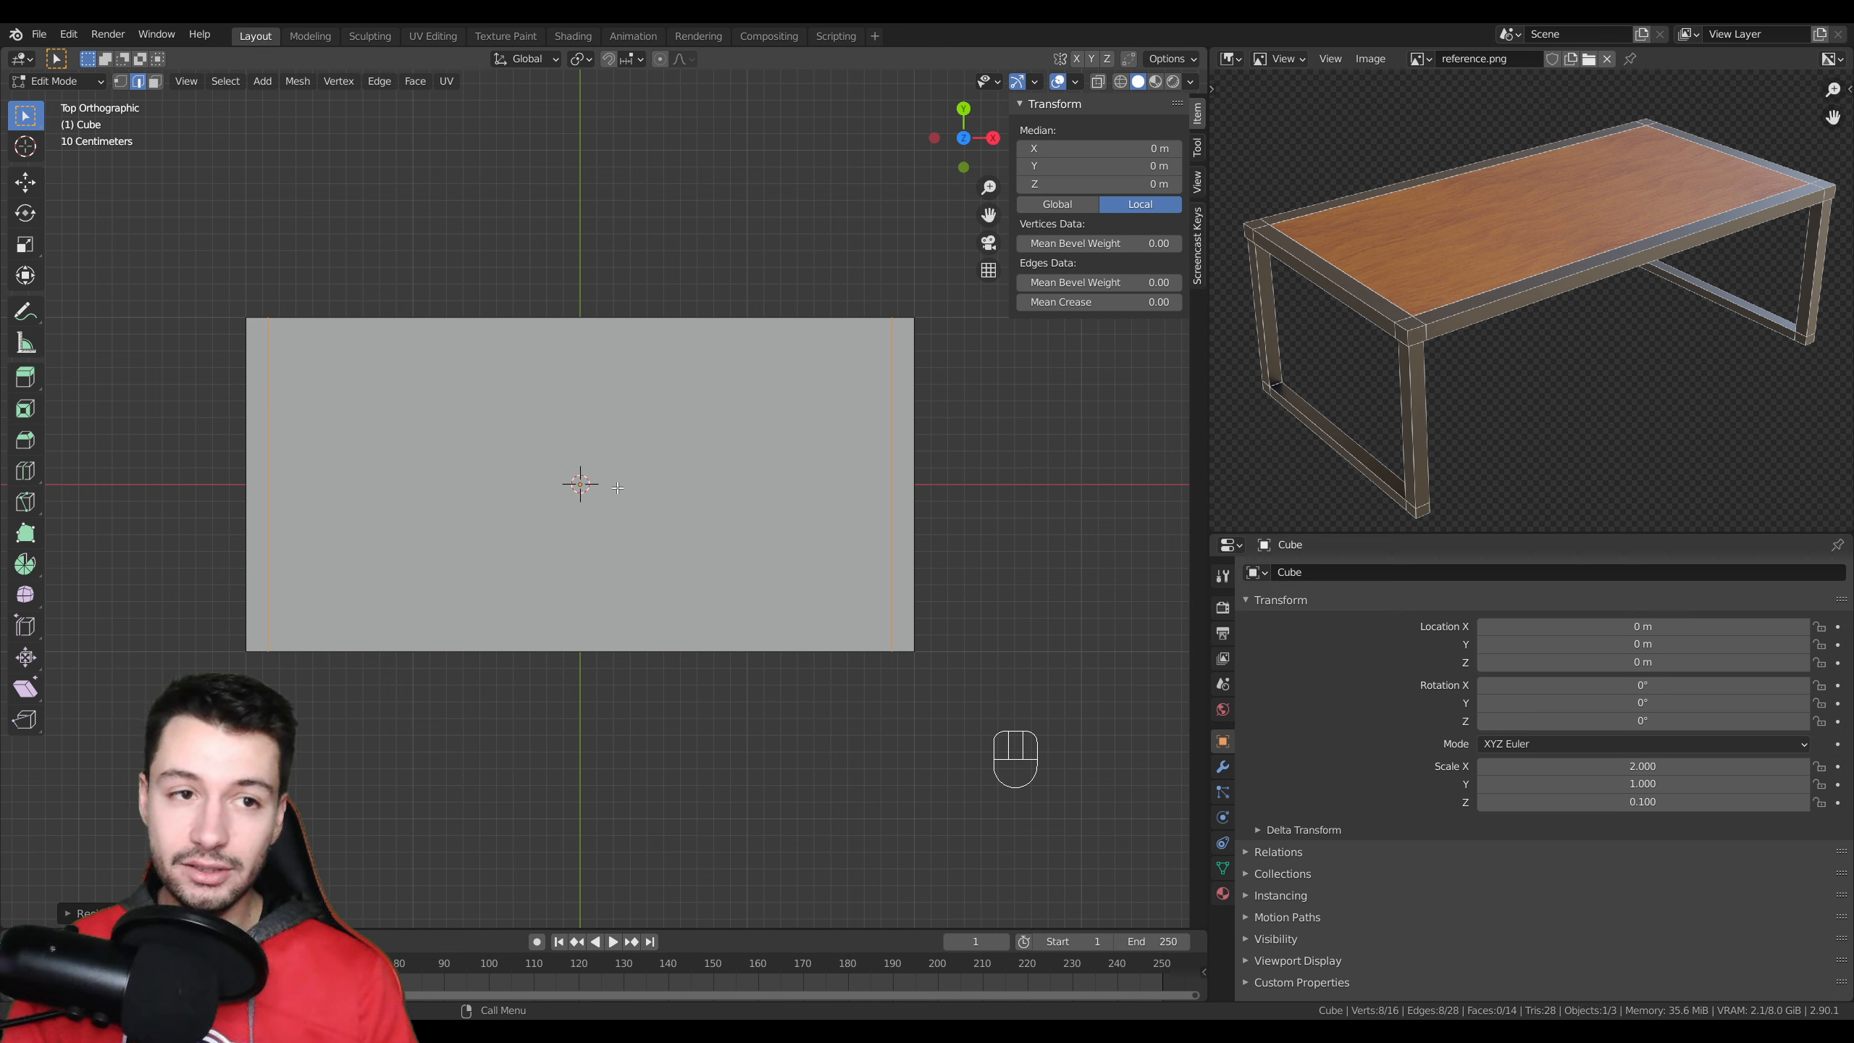
# - Set the transform pivot point to Median Point
pyautogui.click(578, 62)
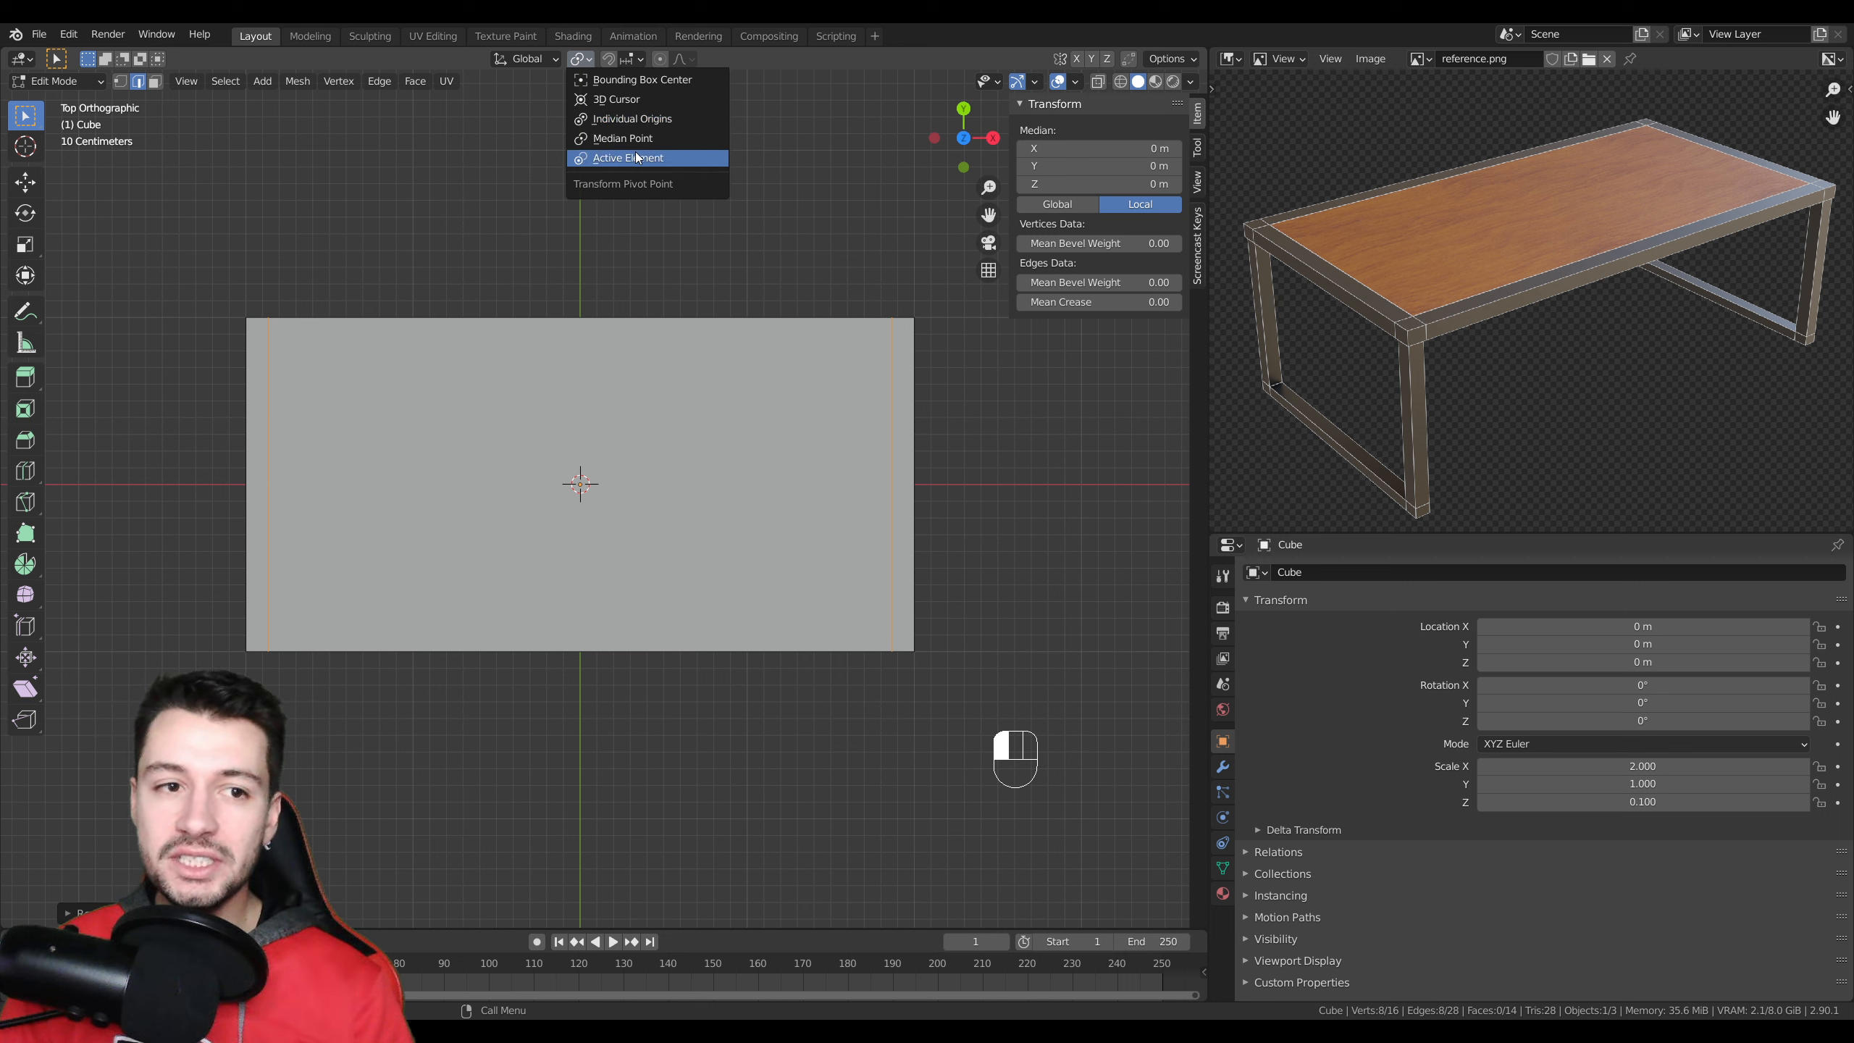
pyautogui.click(622, 139)
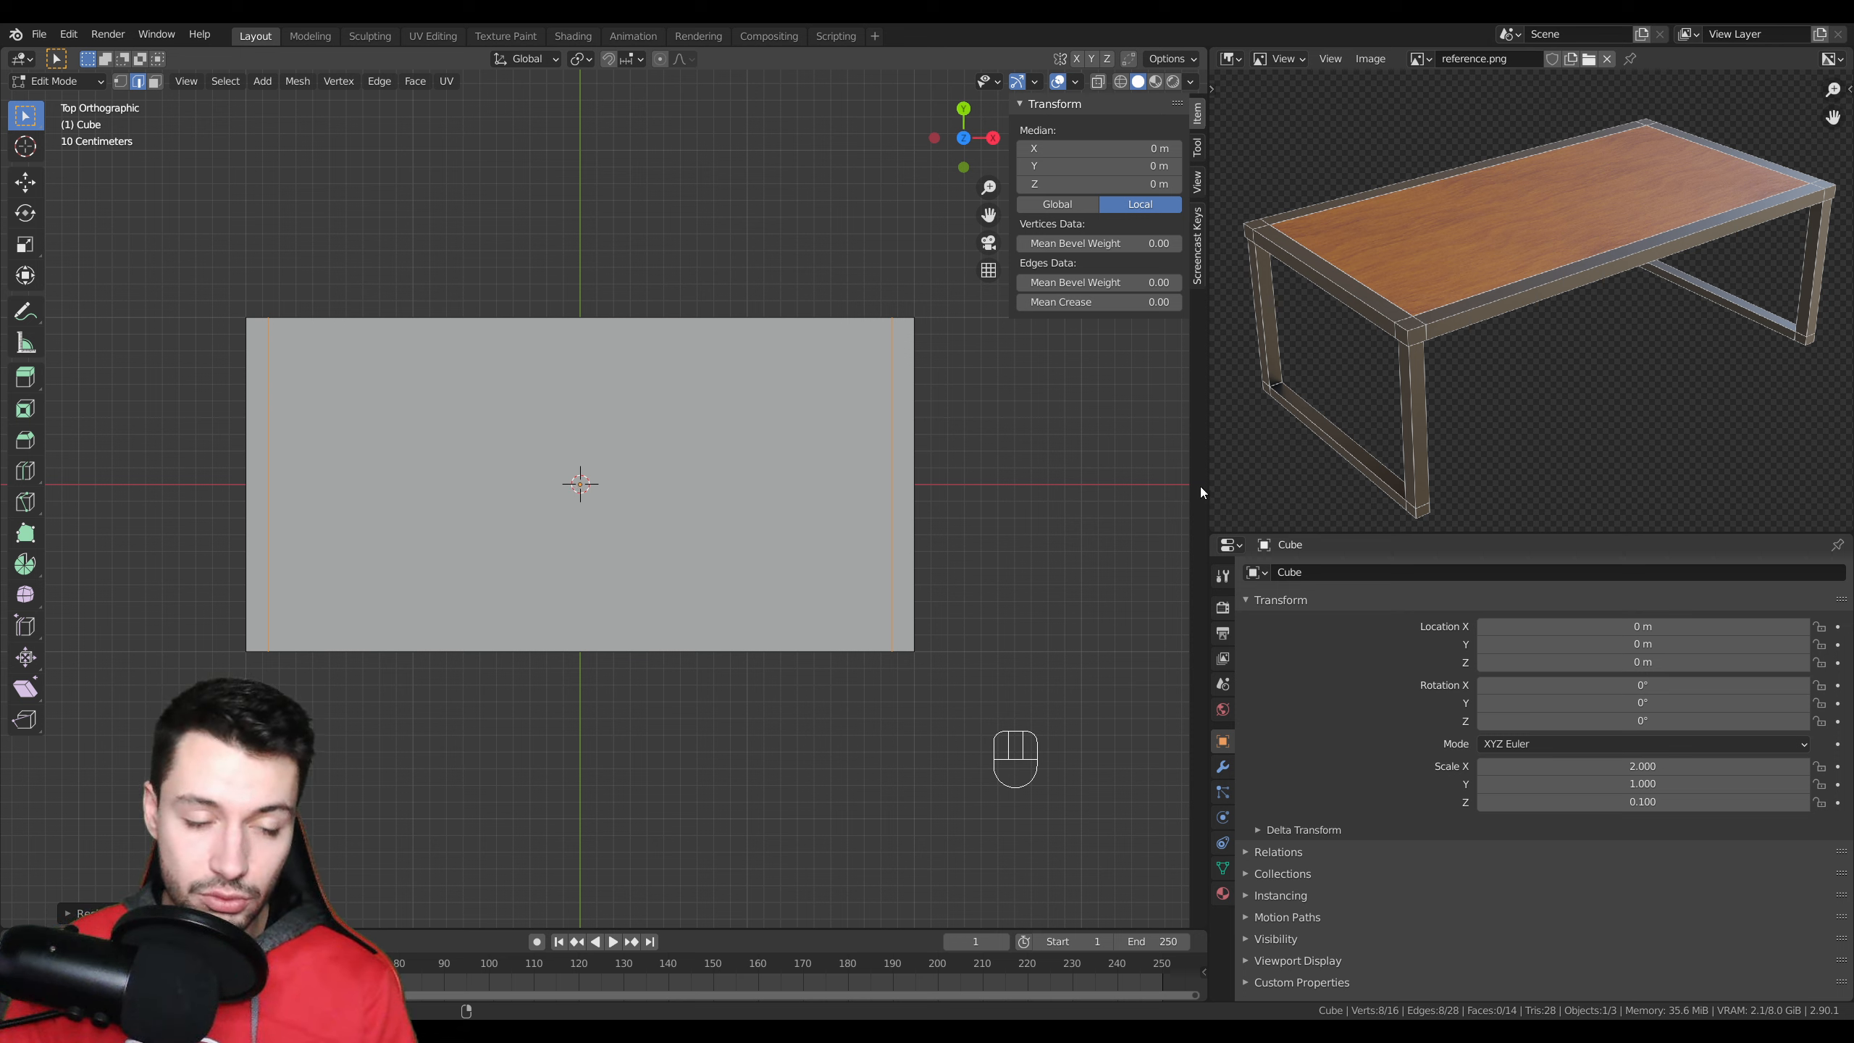
pyautogui.press('r')
pyautogui.press('Escape')
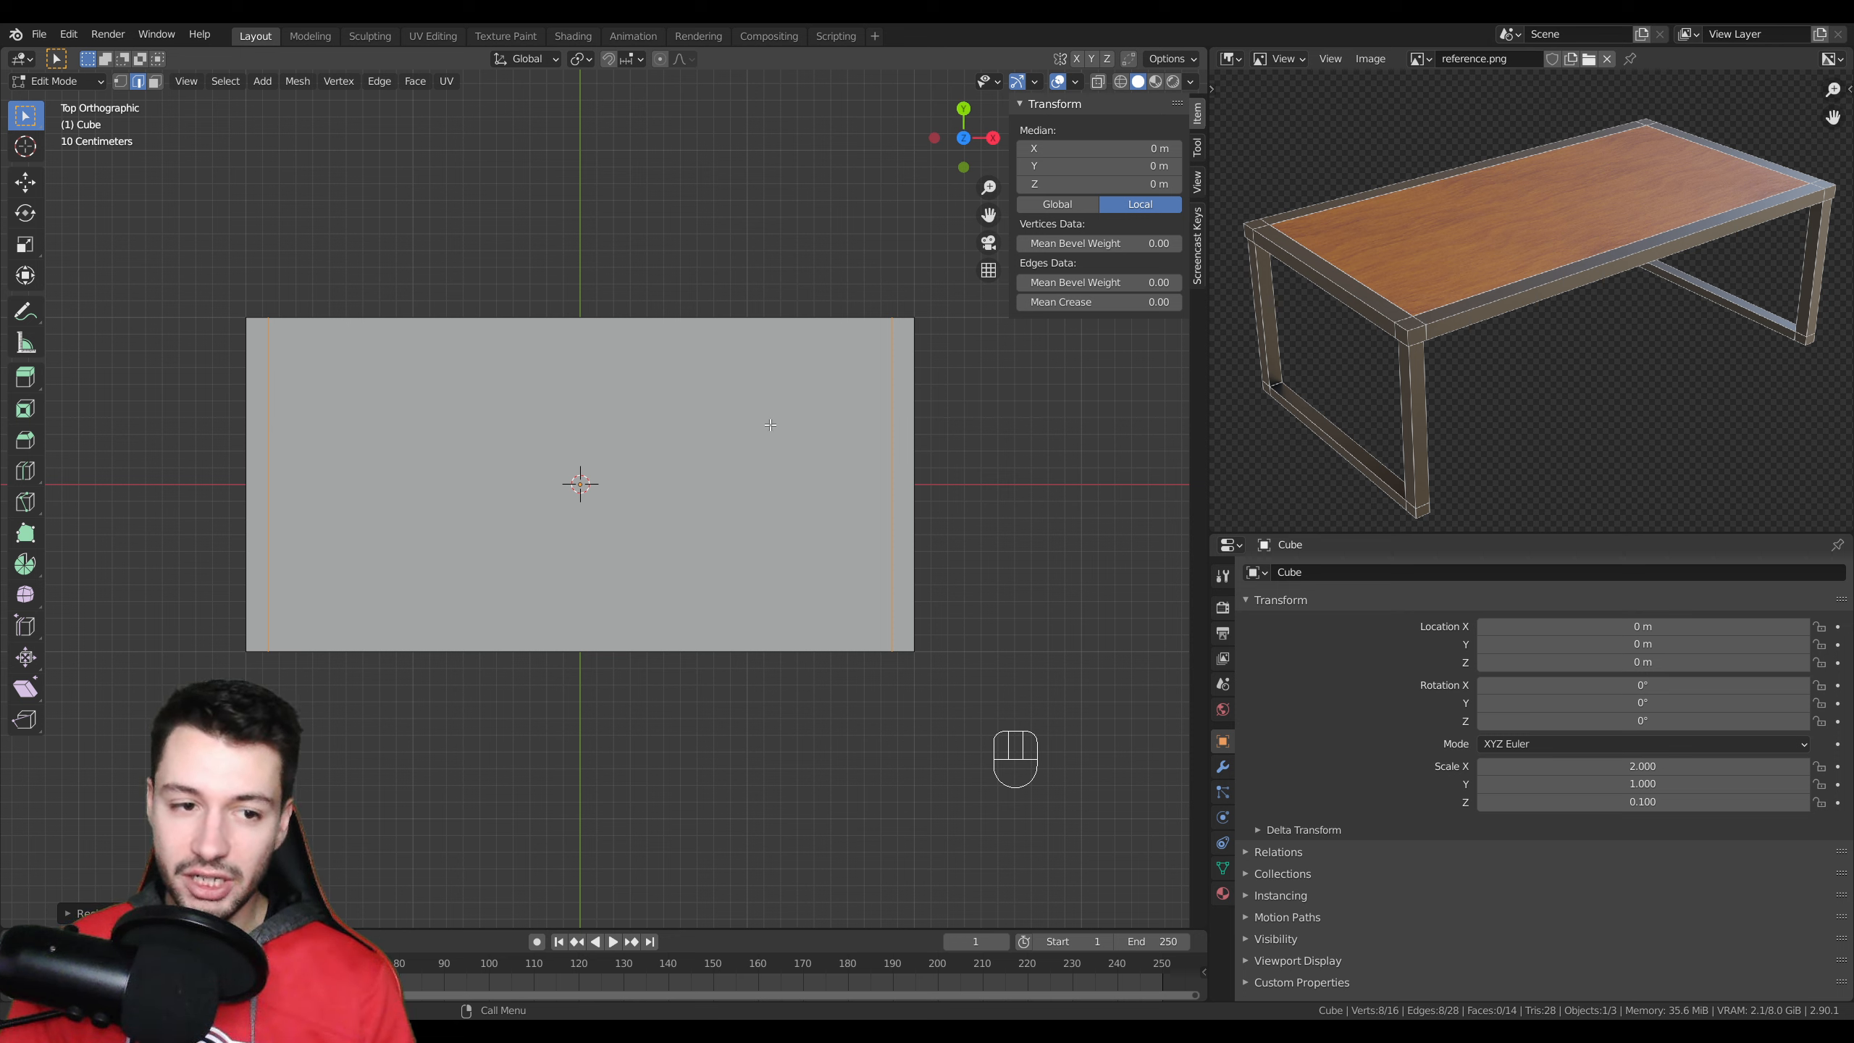
# - Sketch annotation arrows from the slab's centre to both loop cuts plus a vertical centre line, and undo the annotations
pyautogui.moveTo(588, 306)
pyautogui.mouseDown()
pyautogui.moveTo(903, 311)
pyautogui.moveTo(857, 321)
pyautogui.mouseUp()
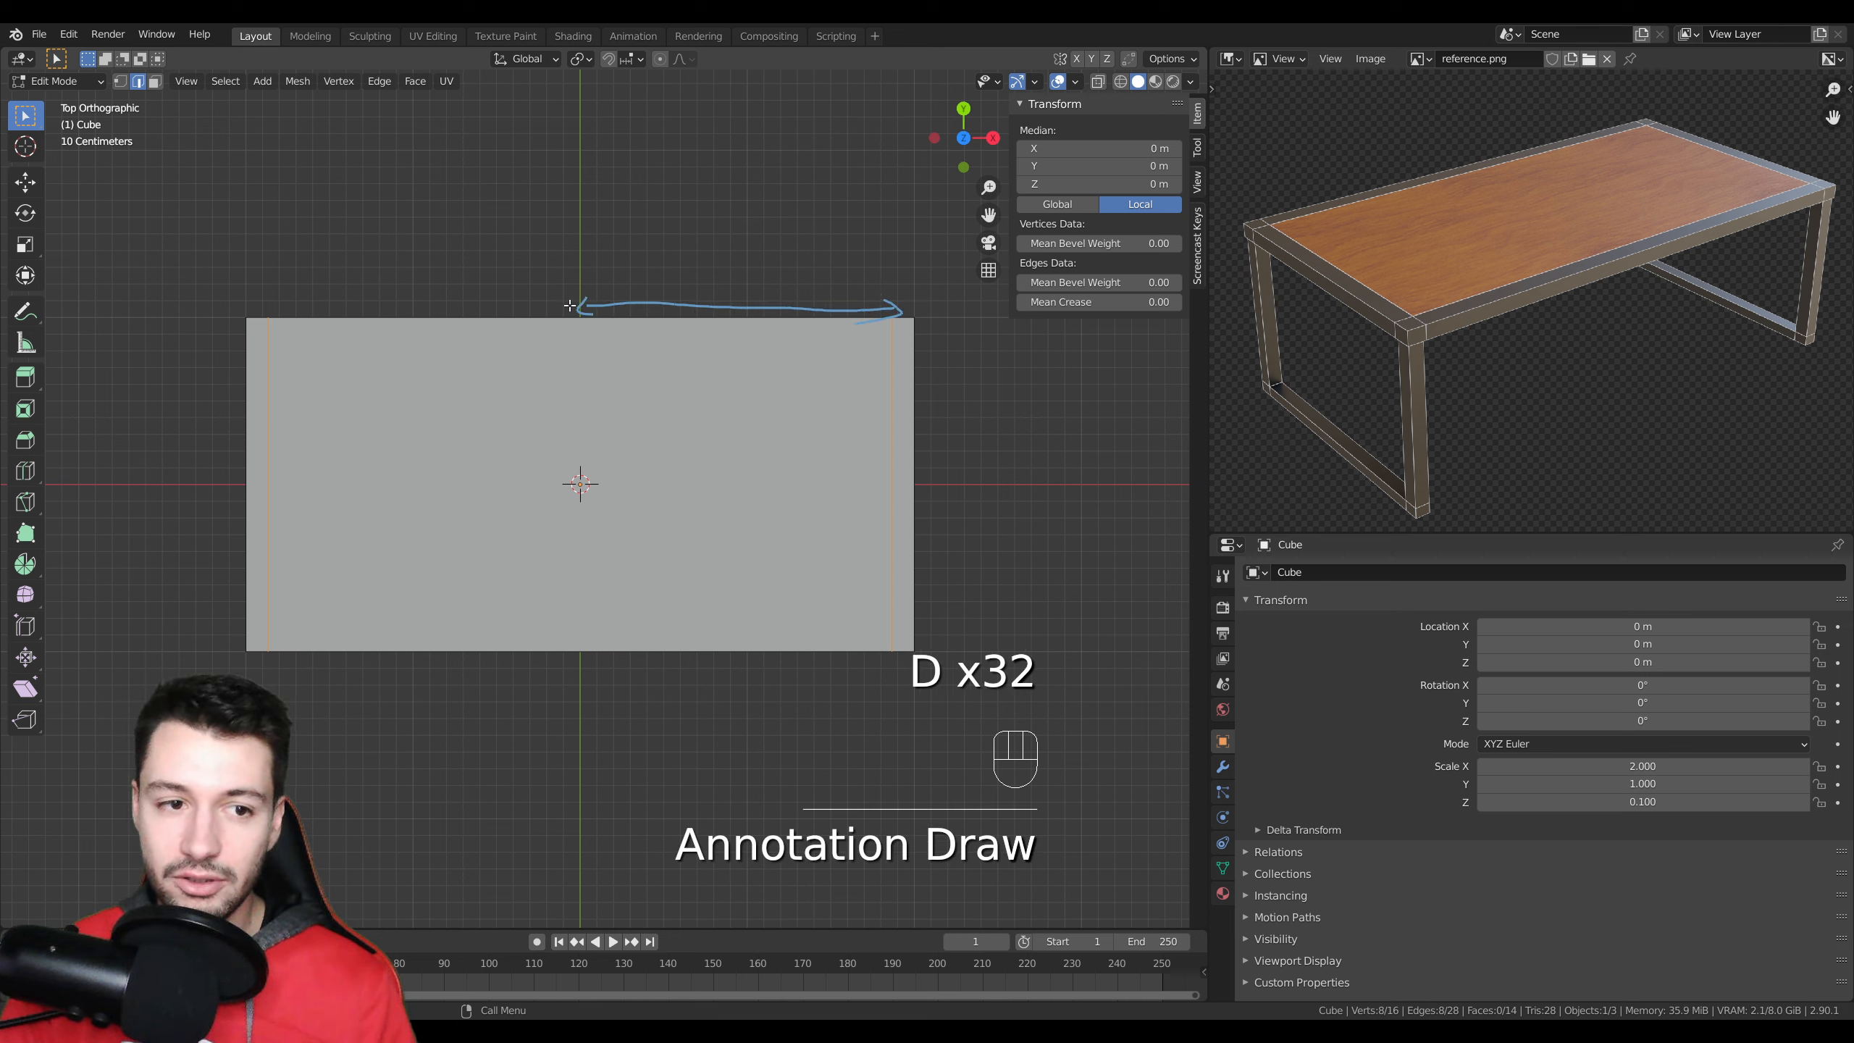
pyautogui.moveTo(580, 307)
pyautogui.mouseDown()
pyautogui.moveTo(284, 307)
pyautogui.moveTo(584, 298)
pyautogui.mouseUp()
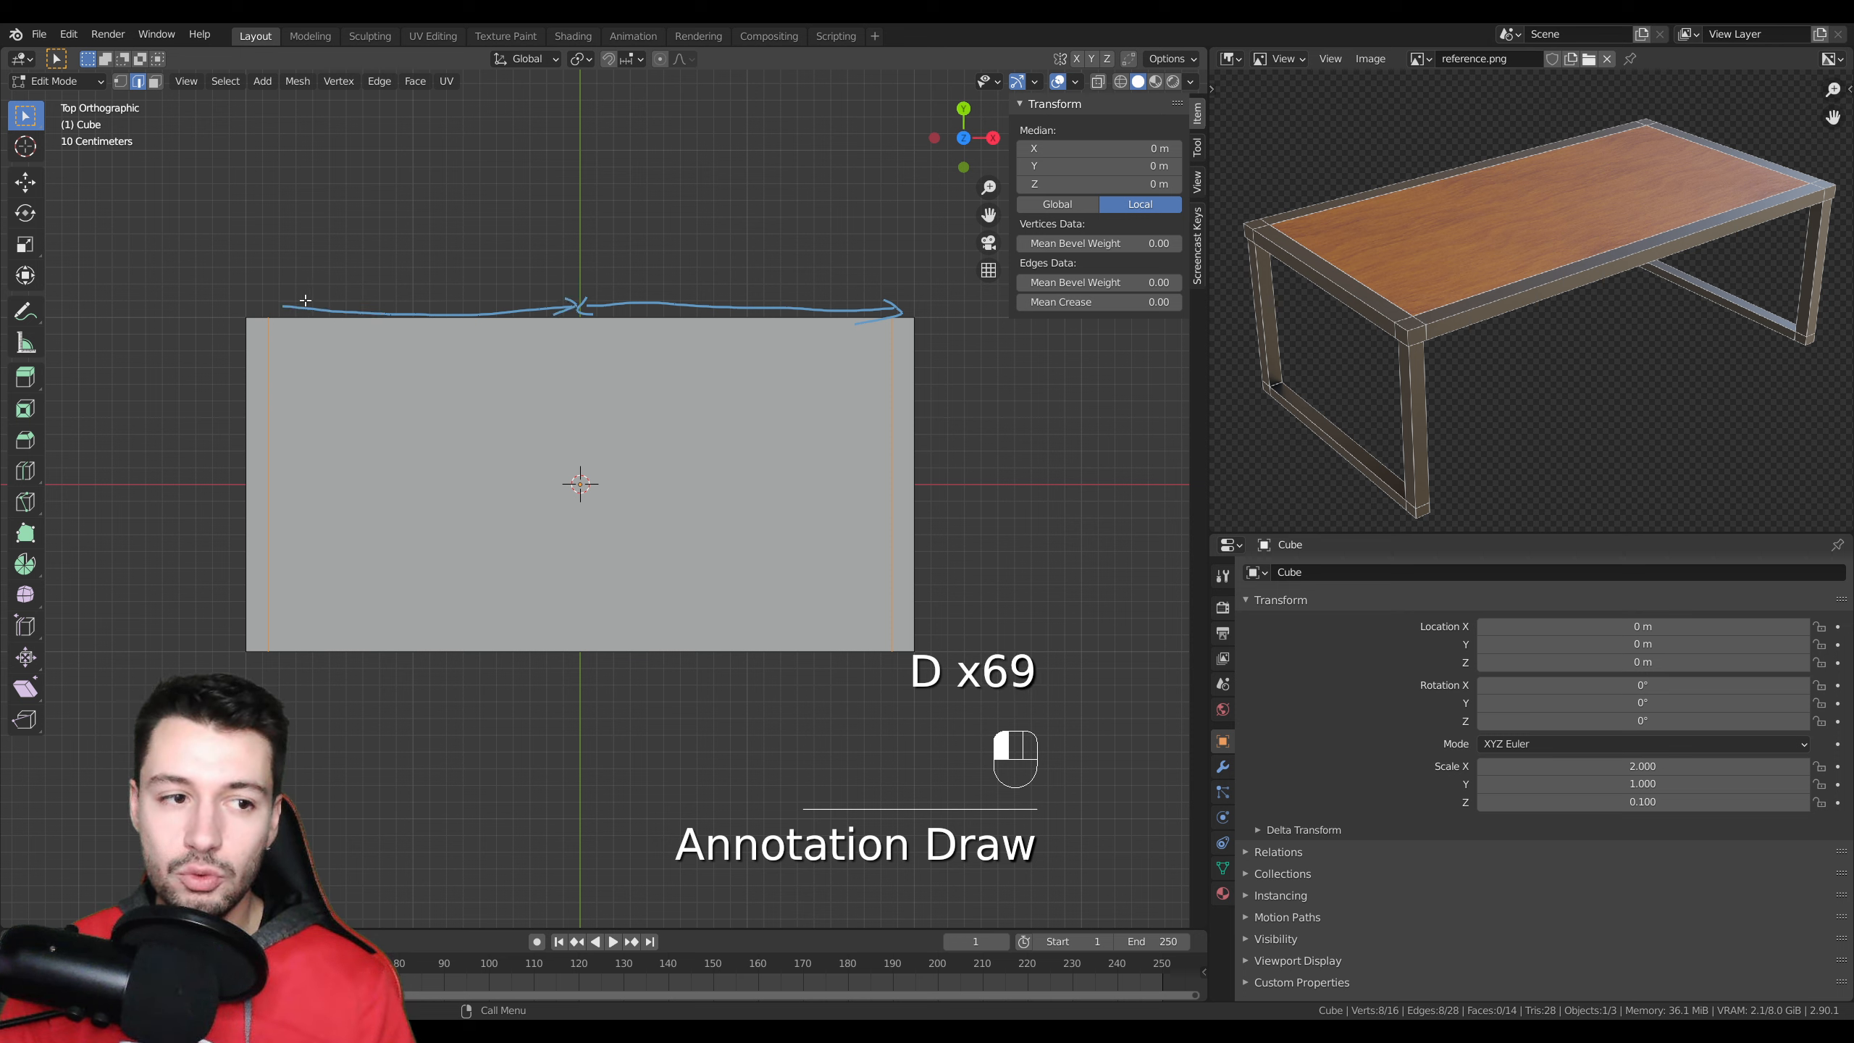
pyautogui.moveTo(291, 295); pyautogui.dragTo(290, 318)
pyautogui.moveTo(559, 299)
pyautogui.mouseDown()
pyautogui.moveTo(589, 444)
pyautogui.moveTo(588, 626)
pyautogui.mouseUp()
pyautogui.hotkey('ctrl', 'z')
pyautogui.hotkey('ctrl', 'z')
pyautogui.hotkey('ctrl', 'z')
pyautogui.hotkey('ctrl', 'z')
pyautogui.hotkey('ctrl', 'z')
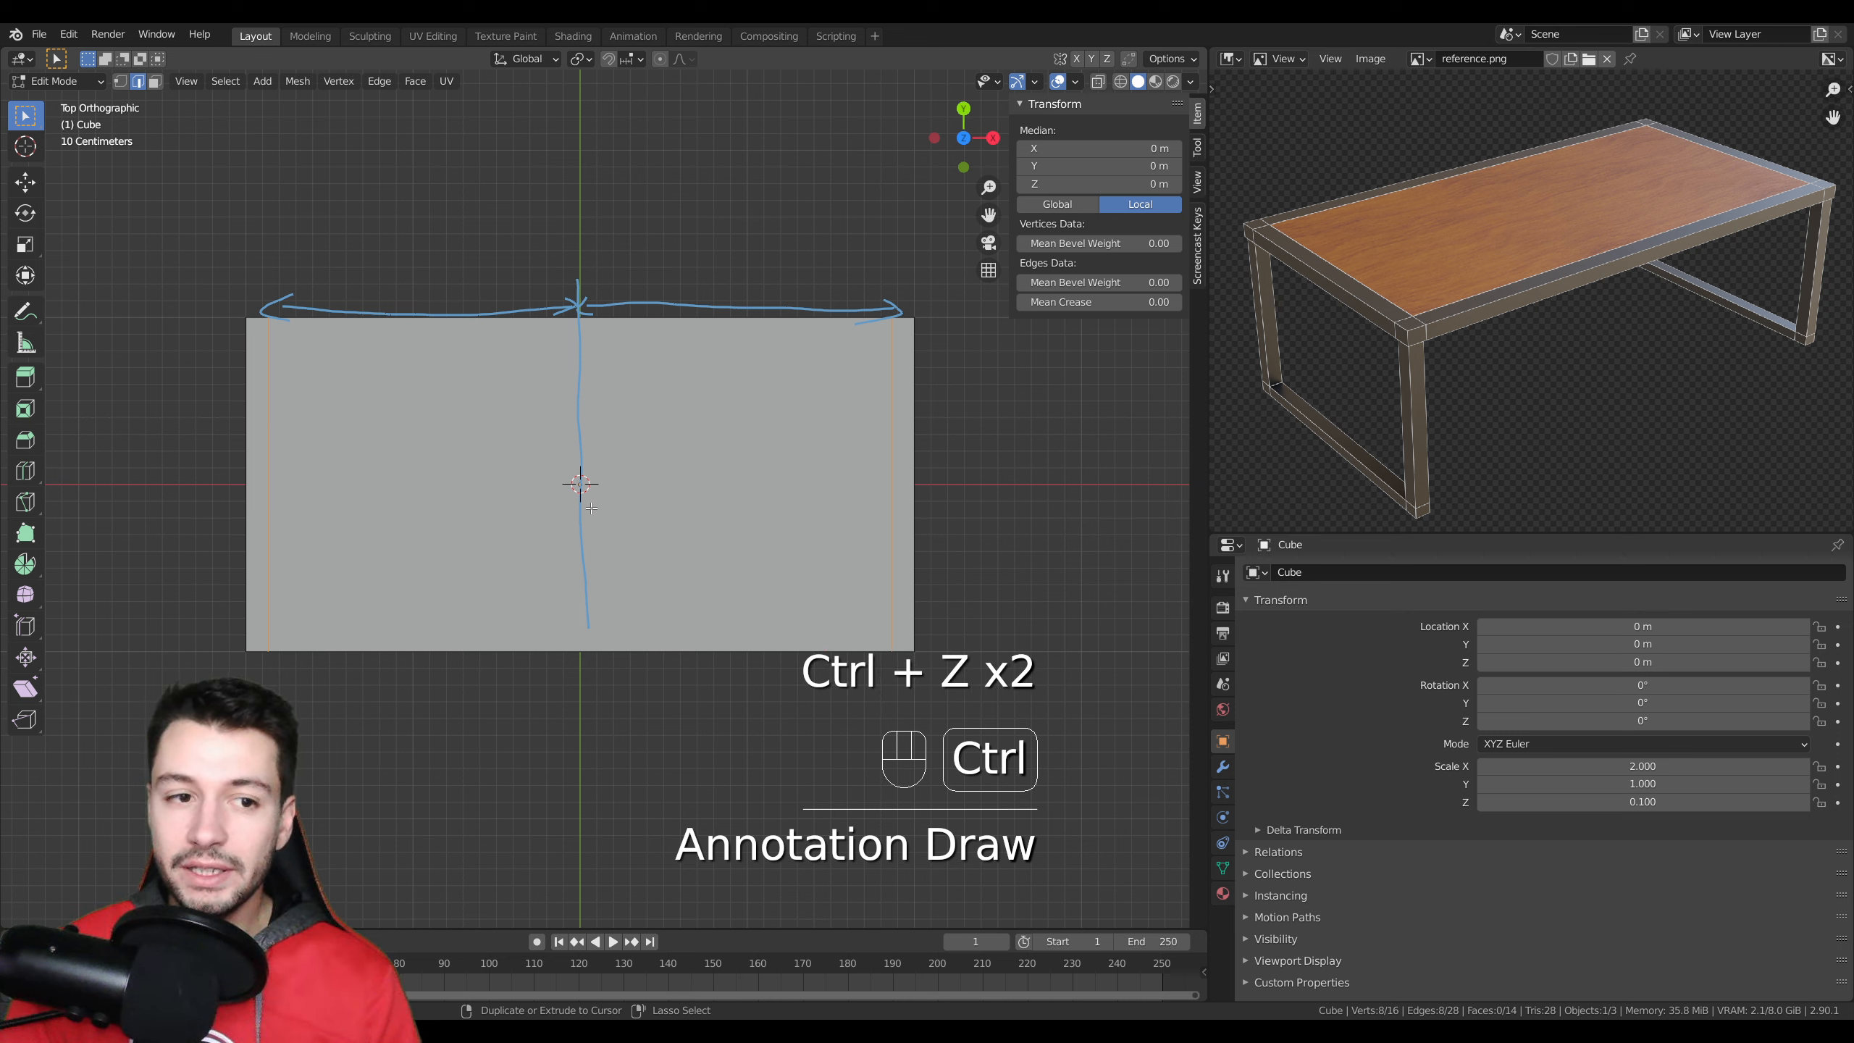
pyautogui.hotkey('ctrl', 'z')
pyautogui.hotkey('ctrl', 'z')
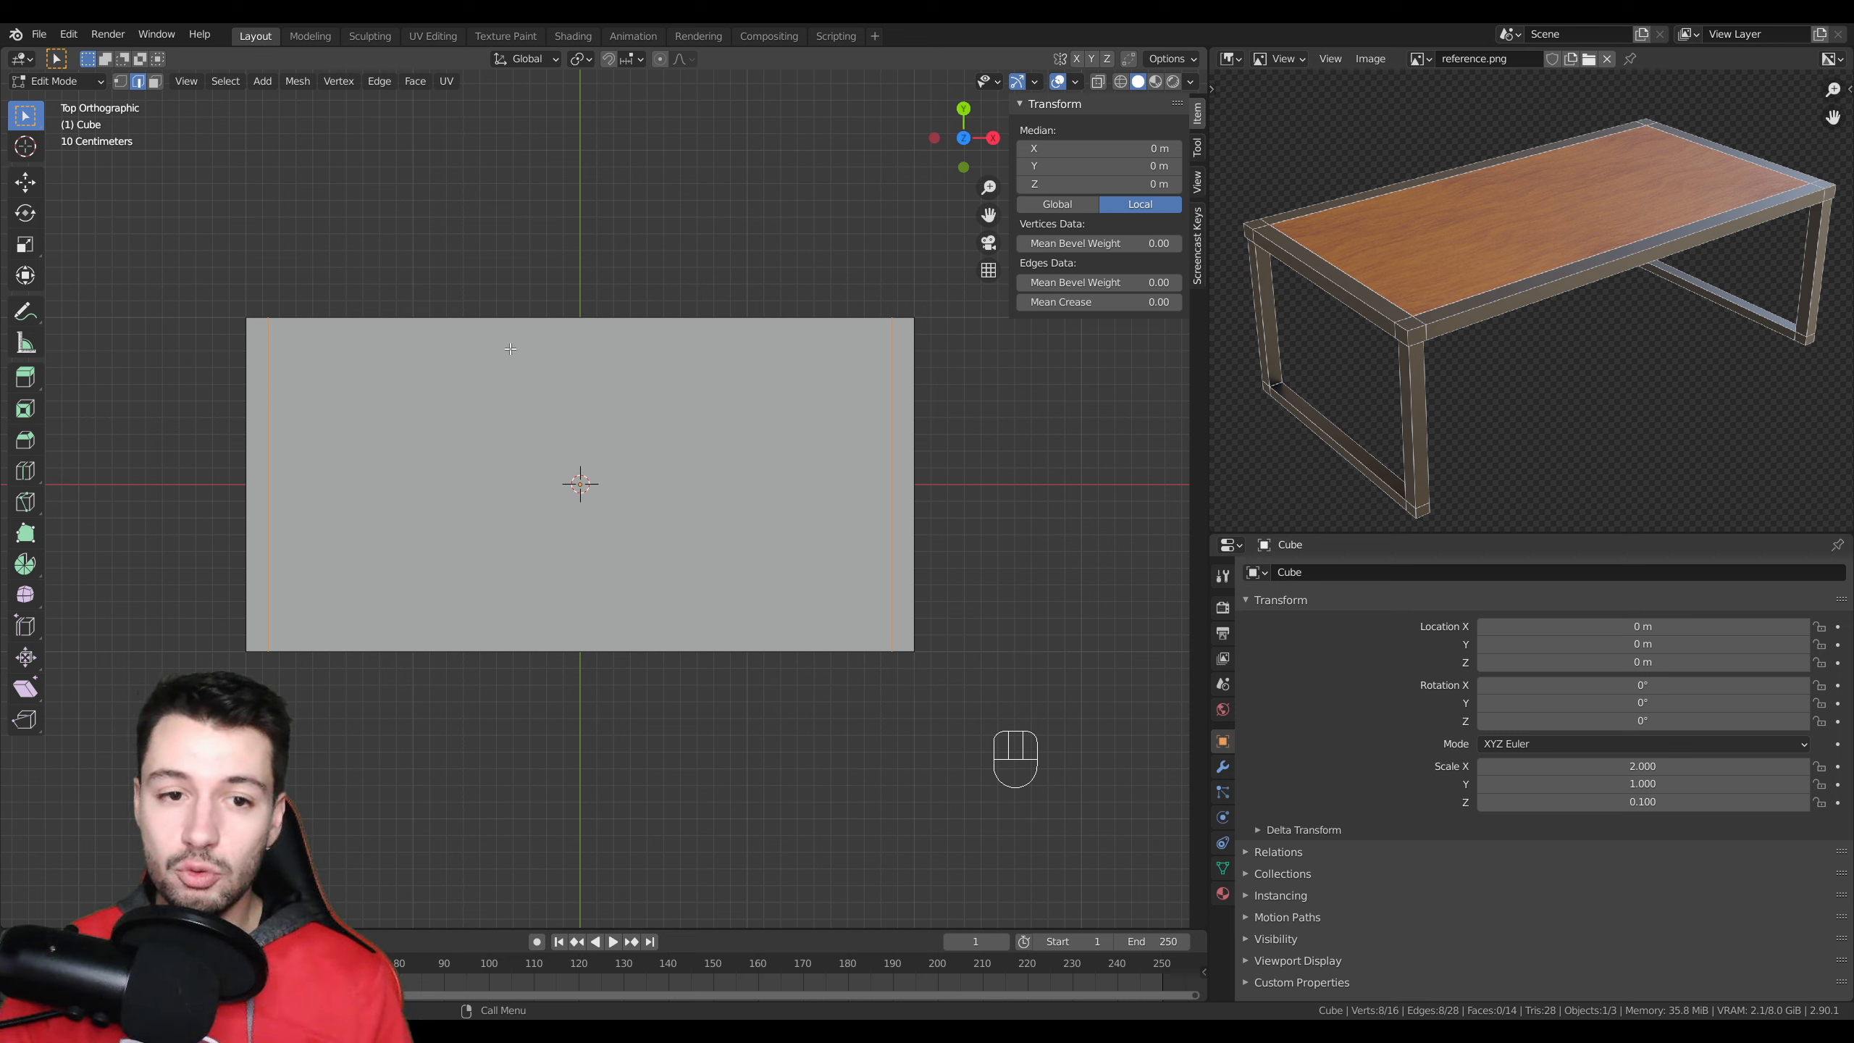
# - Add two evenly spaced loop cuts running along the slab's length, leaving them unslid at their default positions
pyautogui.press('ctrl')
pyautogui.hotkey('ctrl', 'r')
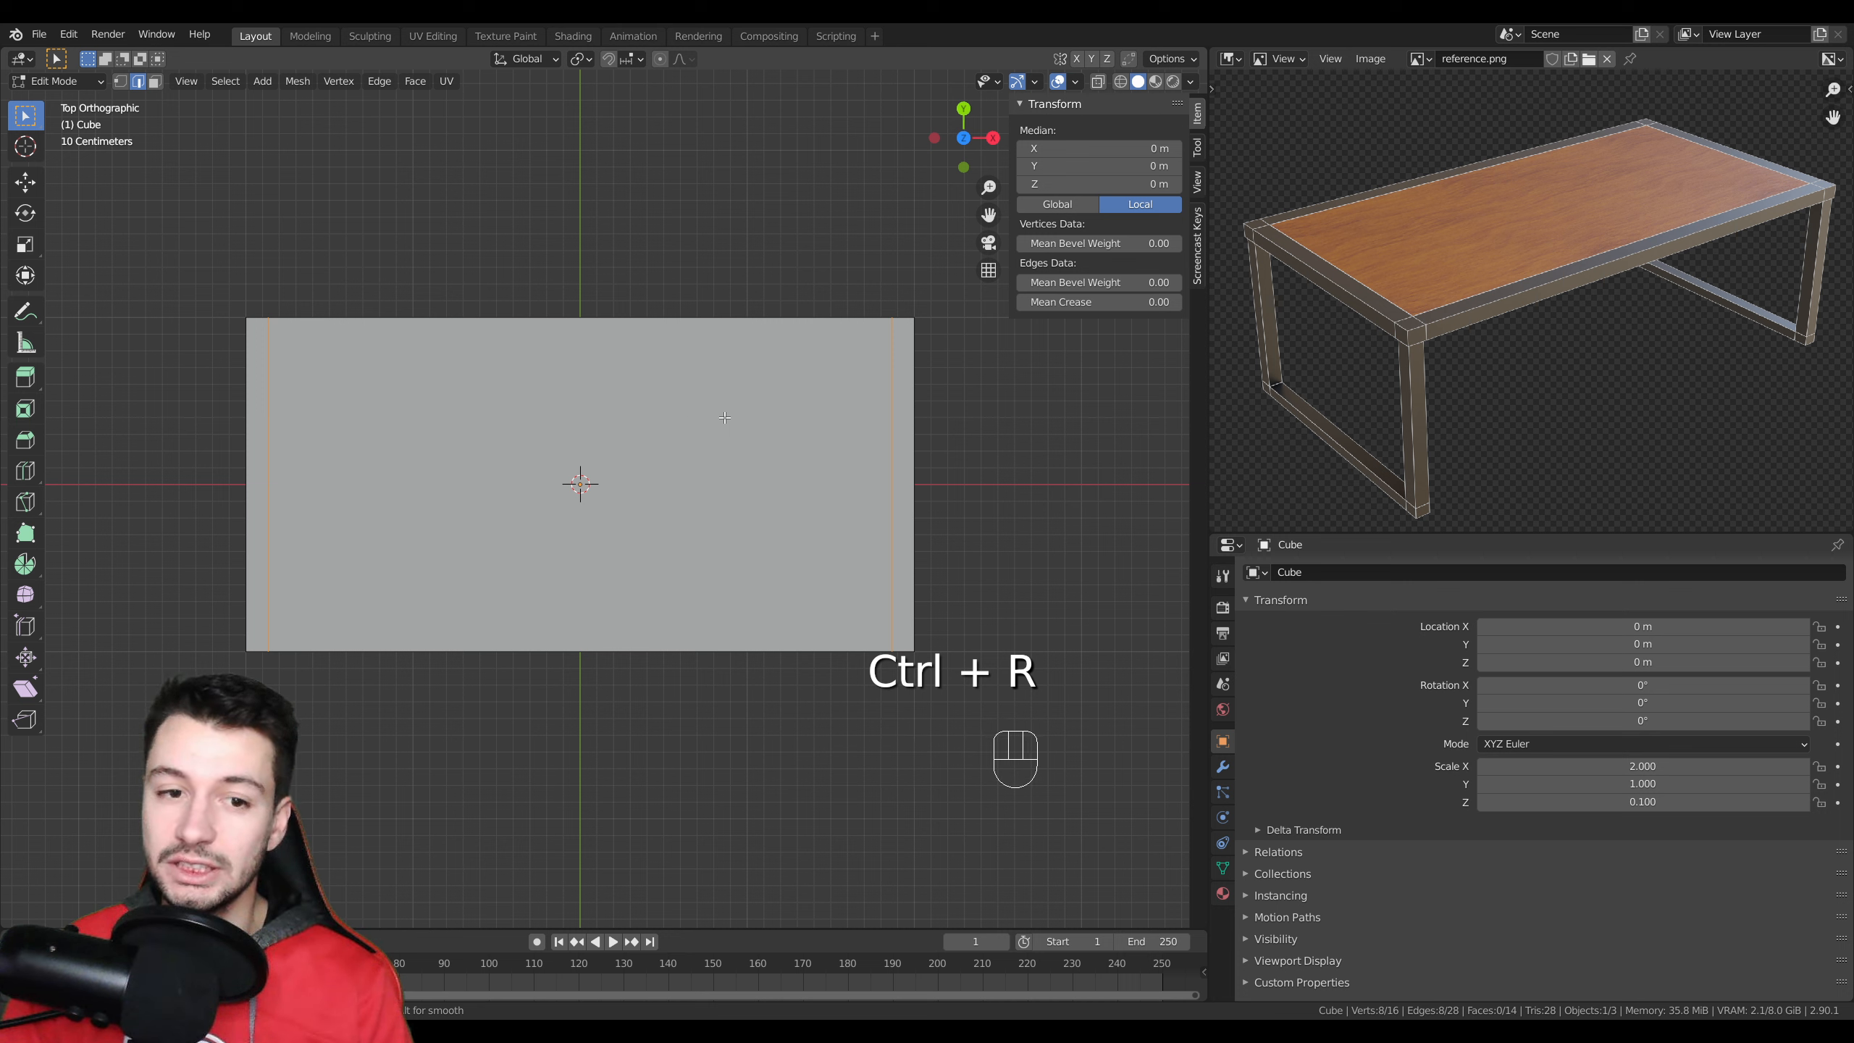
pyautogui.scroll(1, 884, 411)
pyautogui.click(884, 411)
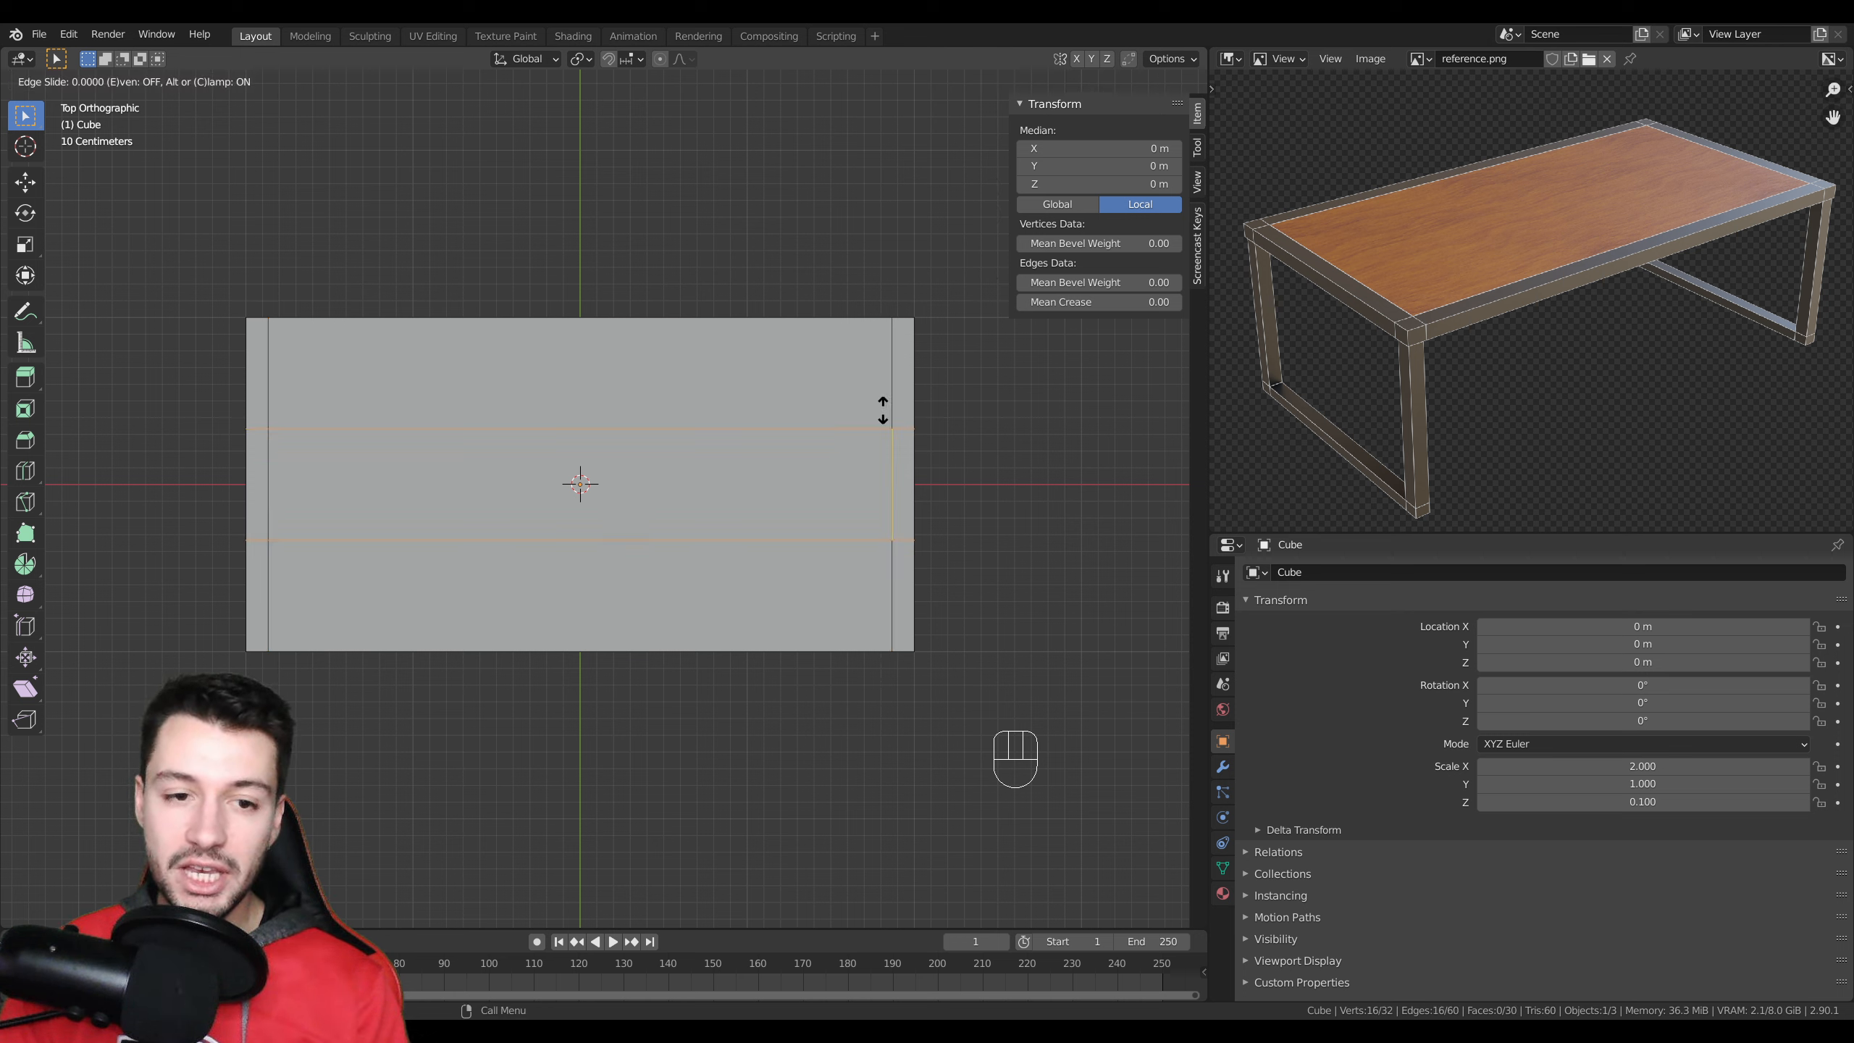
pyautogui.rightClick(884, 410)
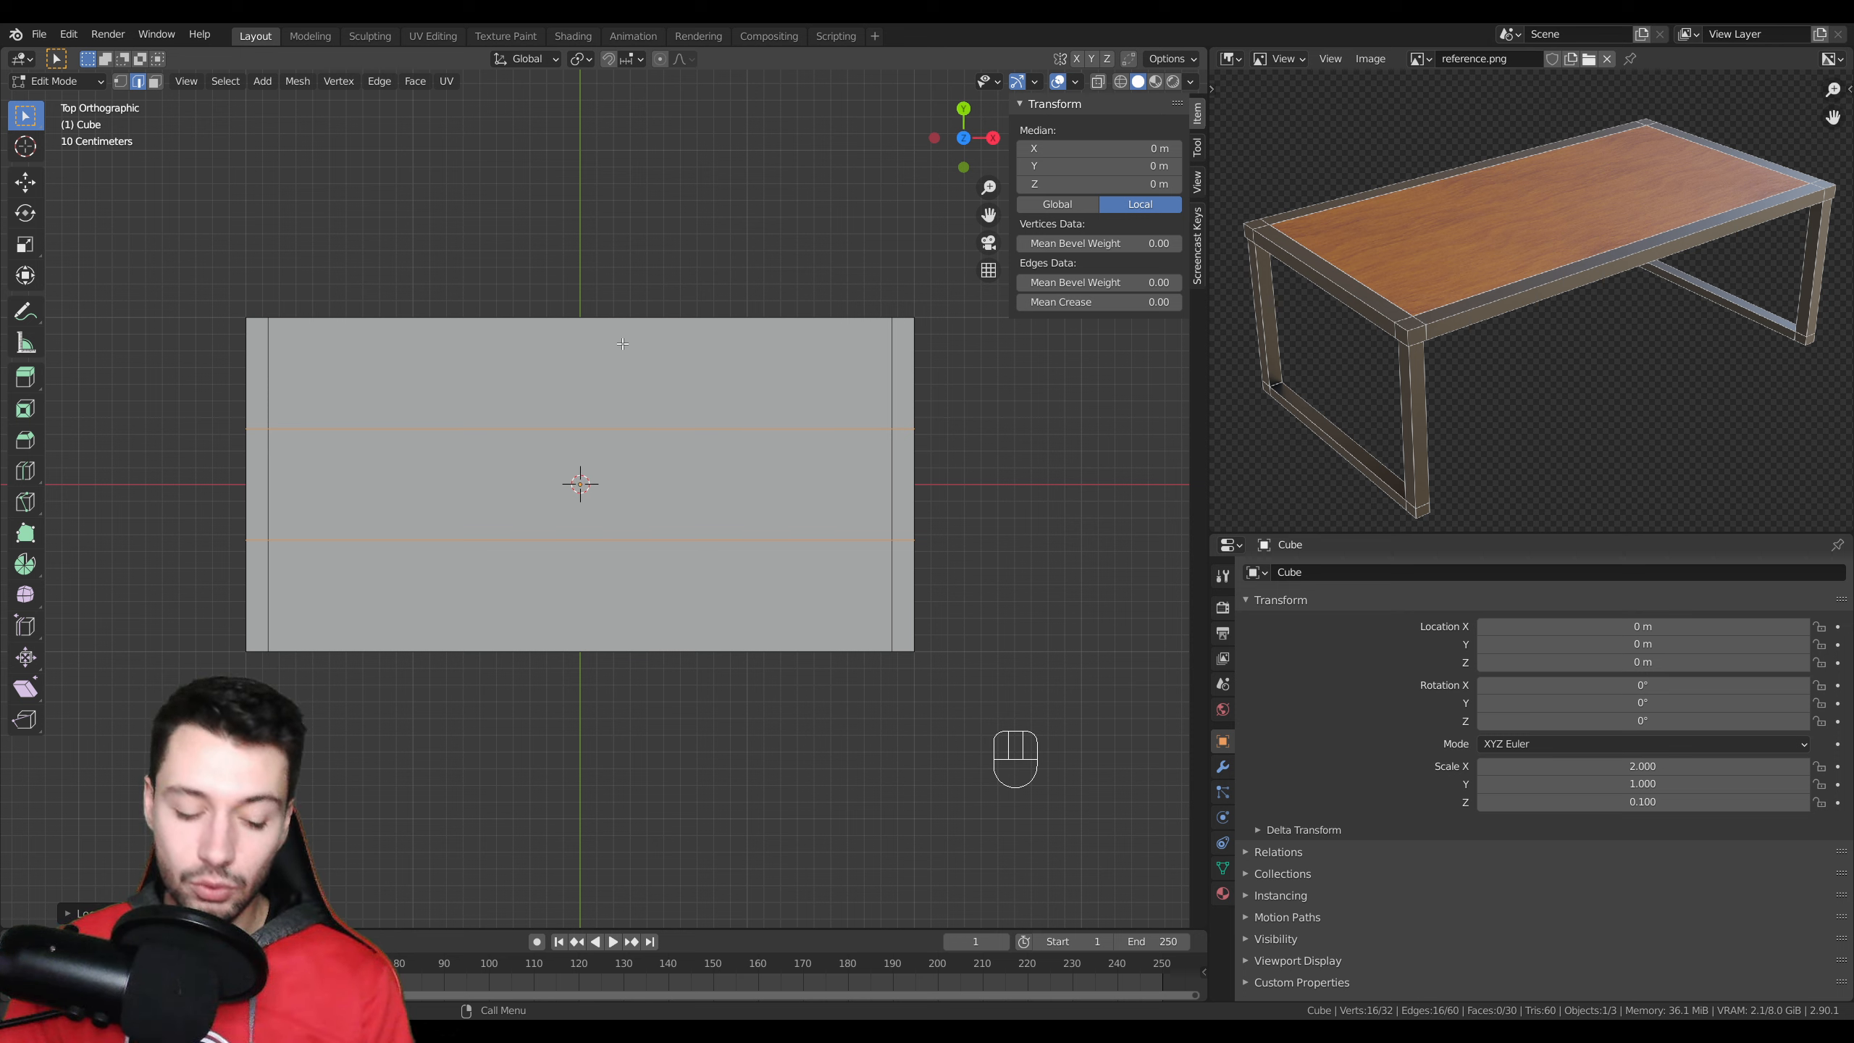
# - Scale the two lengthwise loop cuts apart along Y in snapped increments until they sit close to the slab's long edges
pyautogui.press('s')
pyautogui.press('y')
pyautogui.press('ctrl')
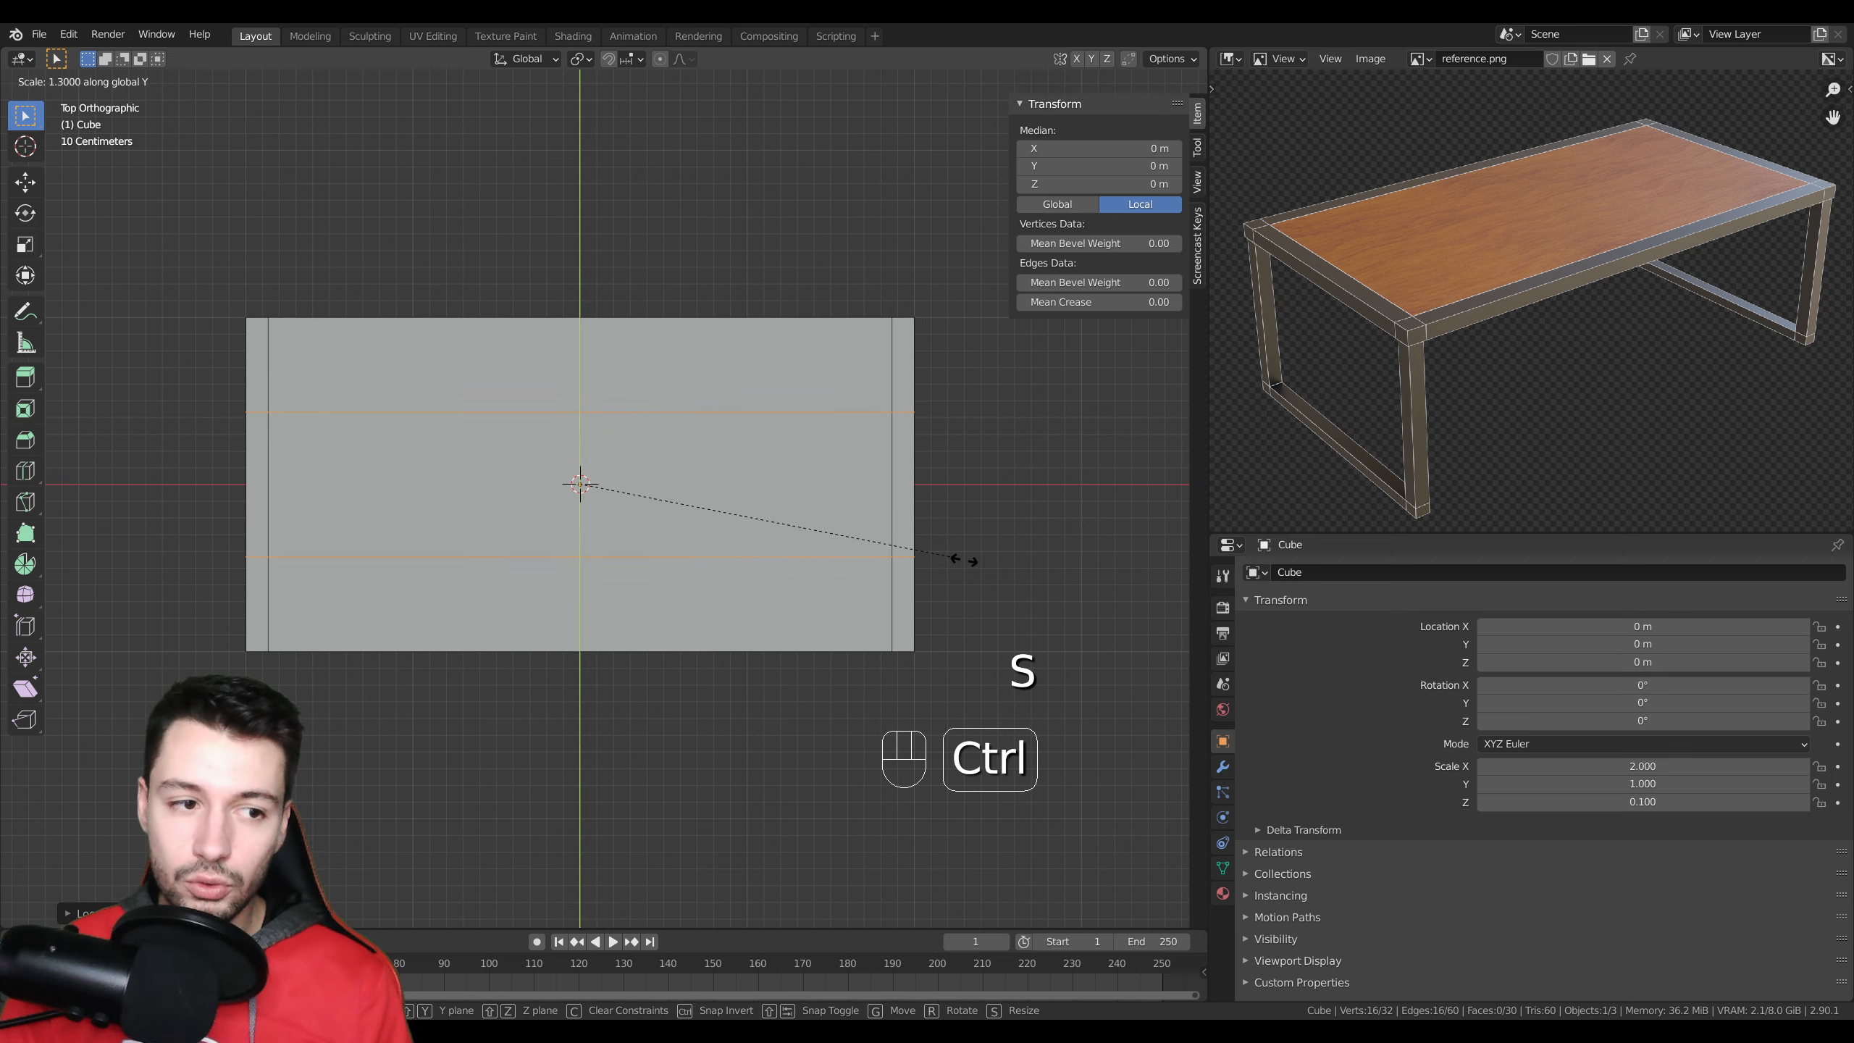
pyautogui.click(127, 617)
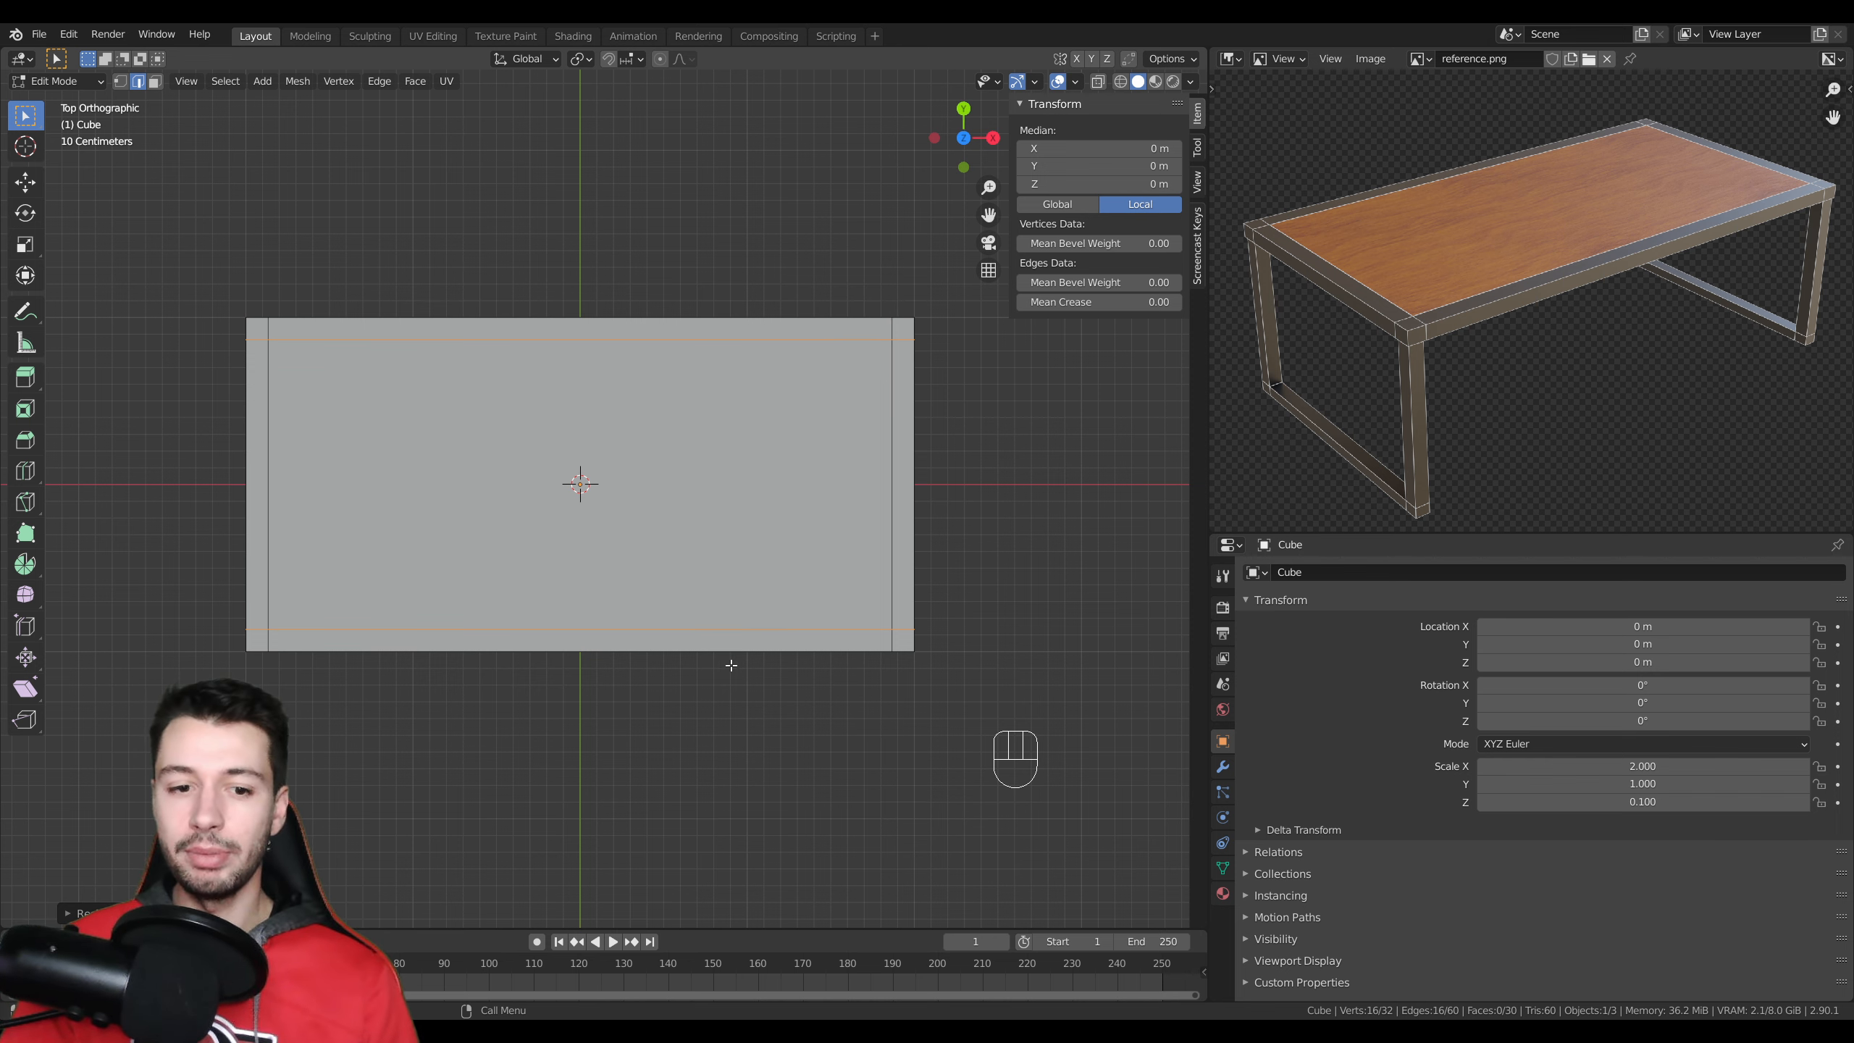
# - In face selection mode, select the four small corner faces on the slab's underside
pyautogui.moveTo(716, 688); pyautogui.dragTo(837, 378, button='middle')
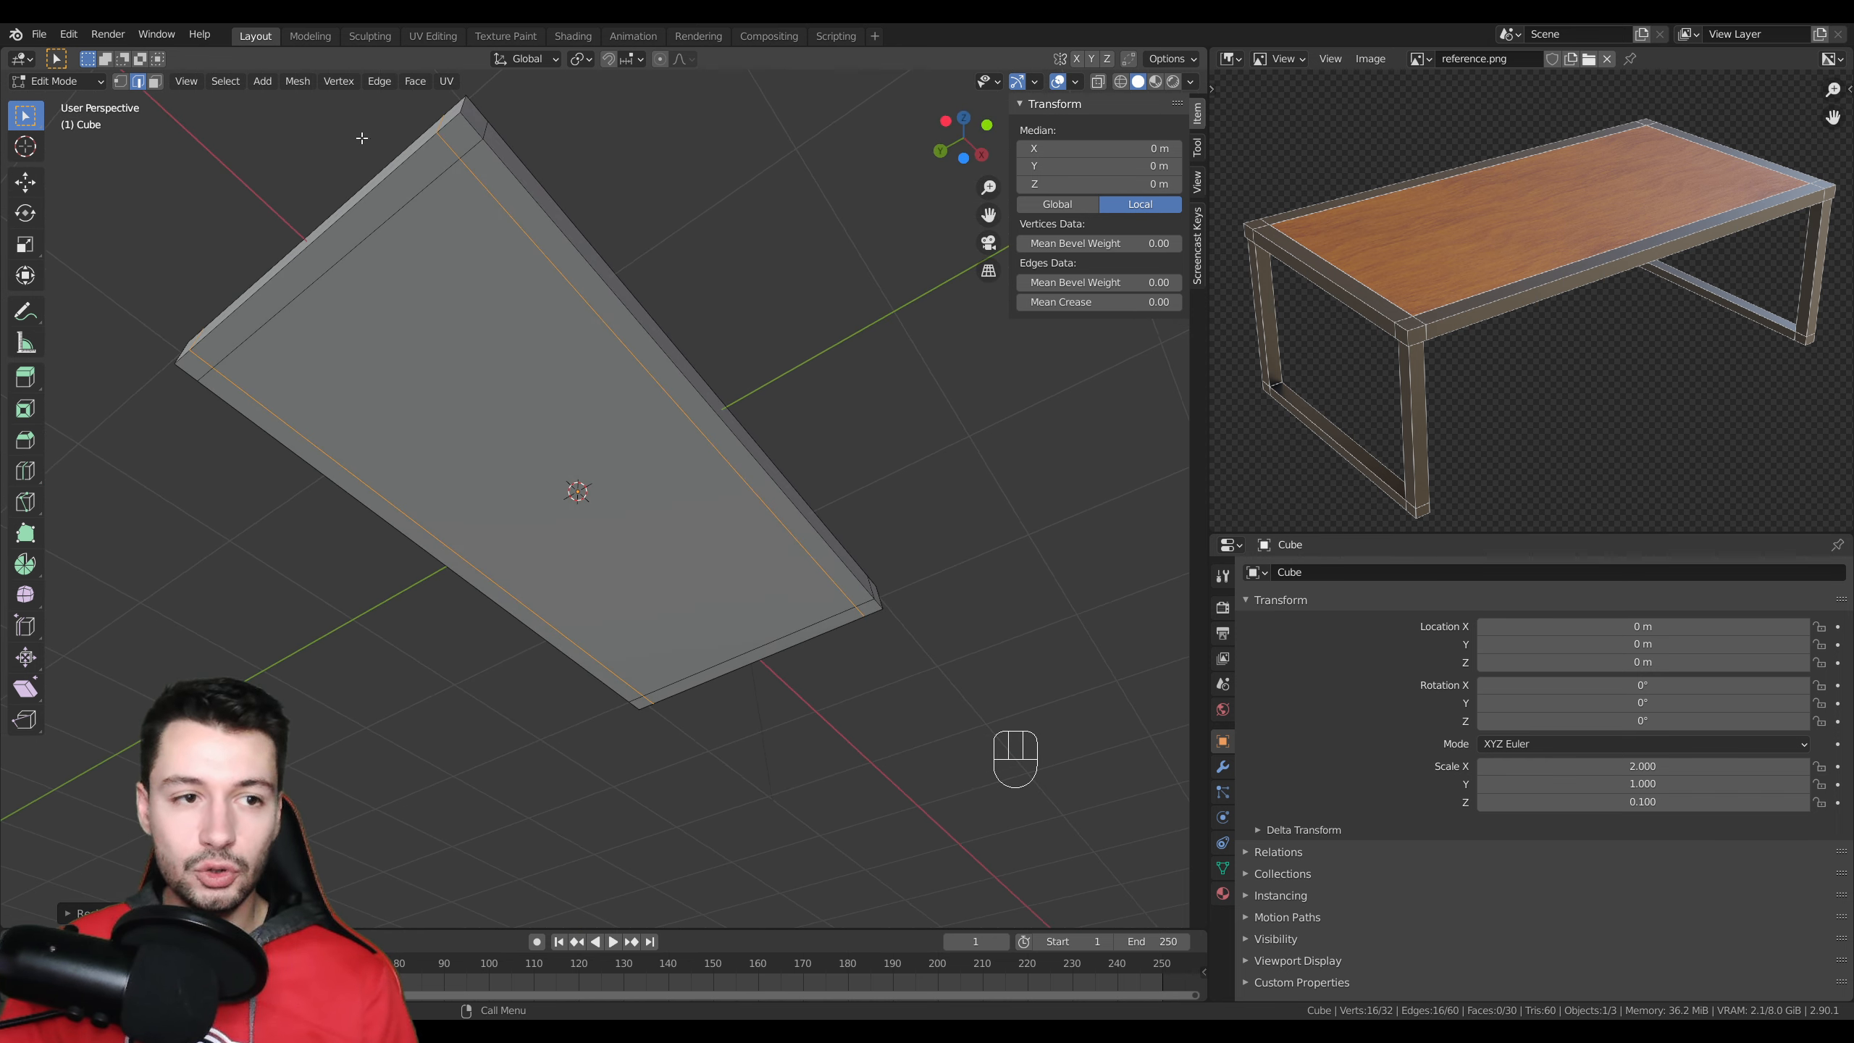
pyautogui.click(155, 81)
pyautogui.click(465, 136)
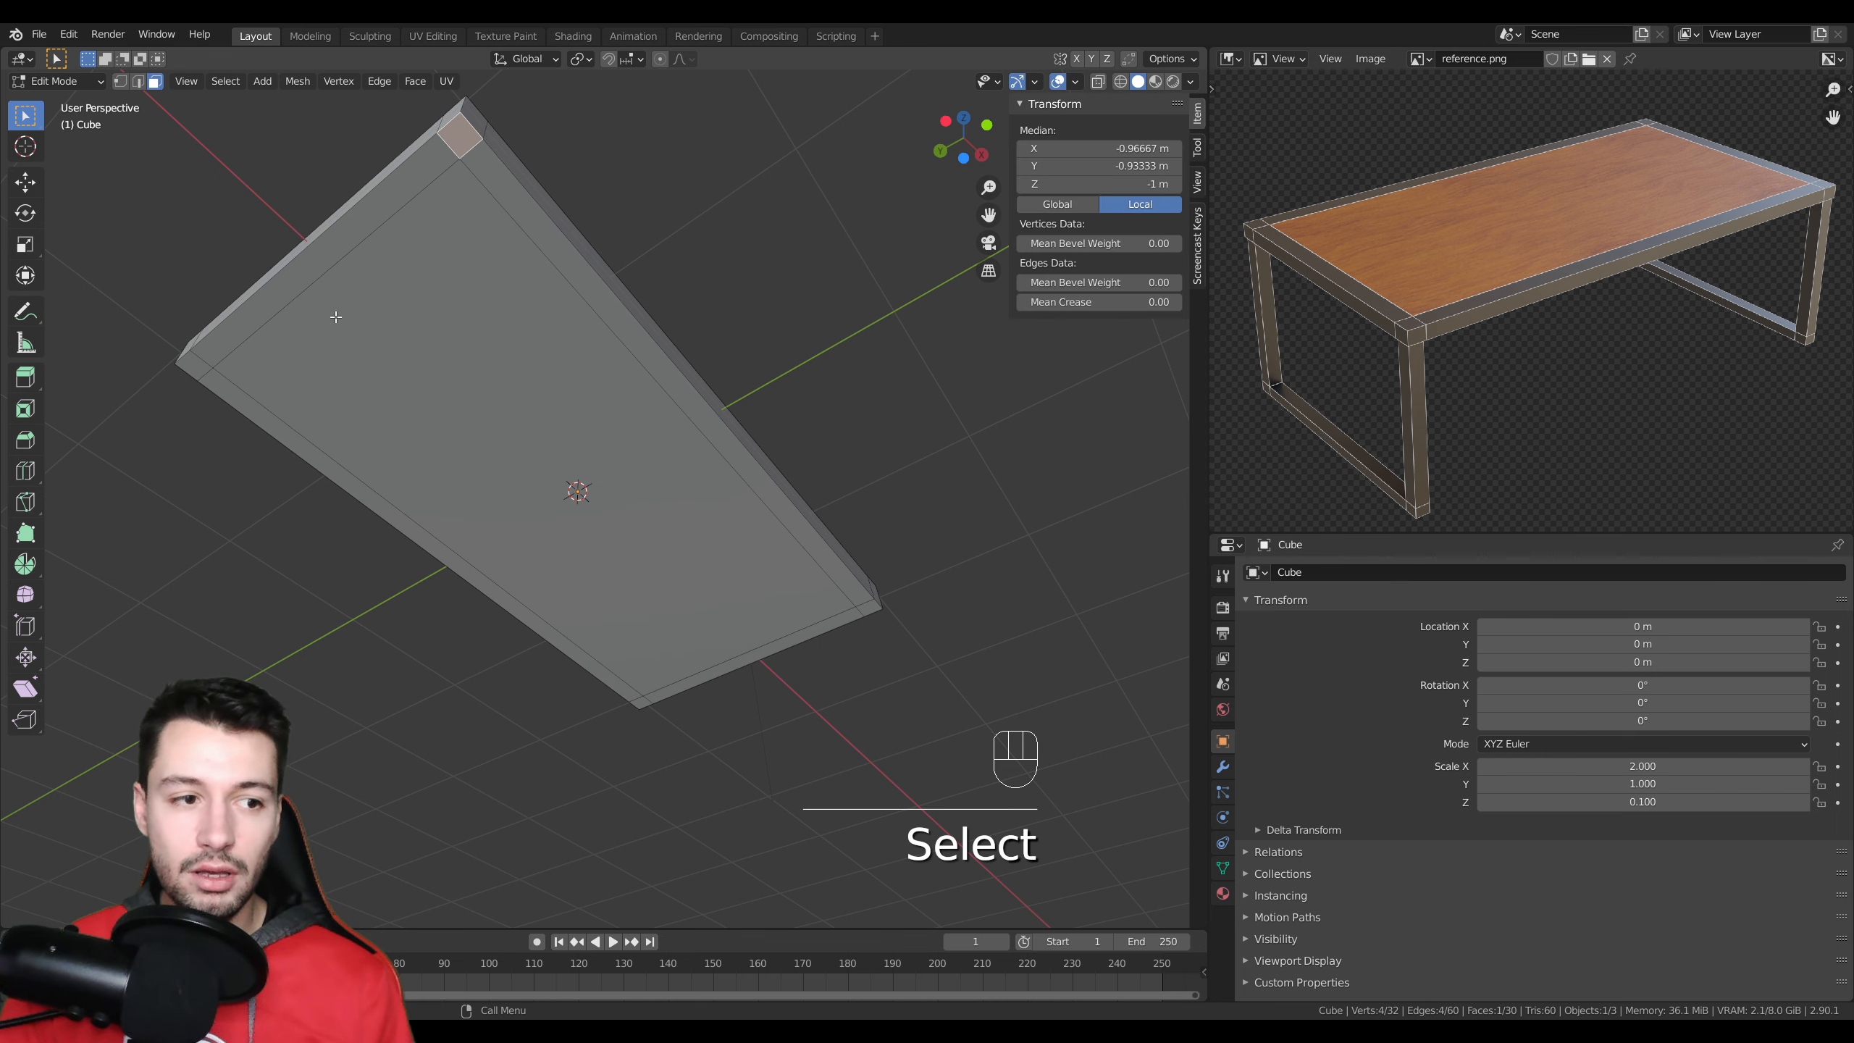
pyautogui.moveTo(336, 318); pyautogui.dragTo(274, 307, button='middle')
pyautogui.keyDown('shift'); pyautogui.click(270, 303); pyautogui.keyUp('shift')
pyautogui.keyDown('shift'); pyautogui.click(622, 815); pyautogui.keyUp('shift')
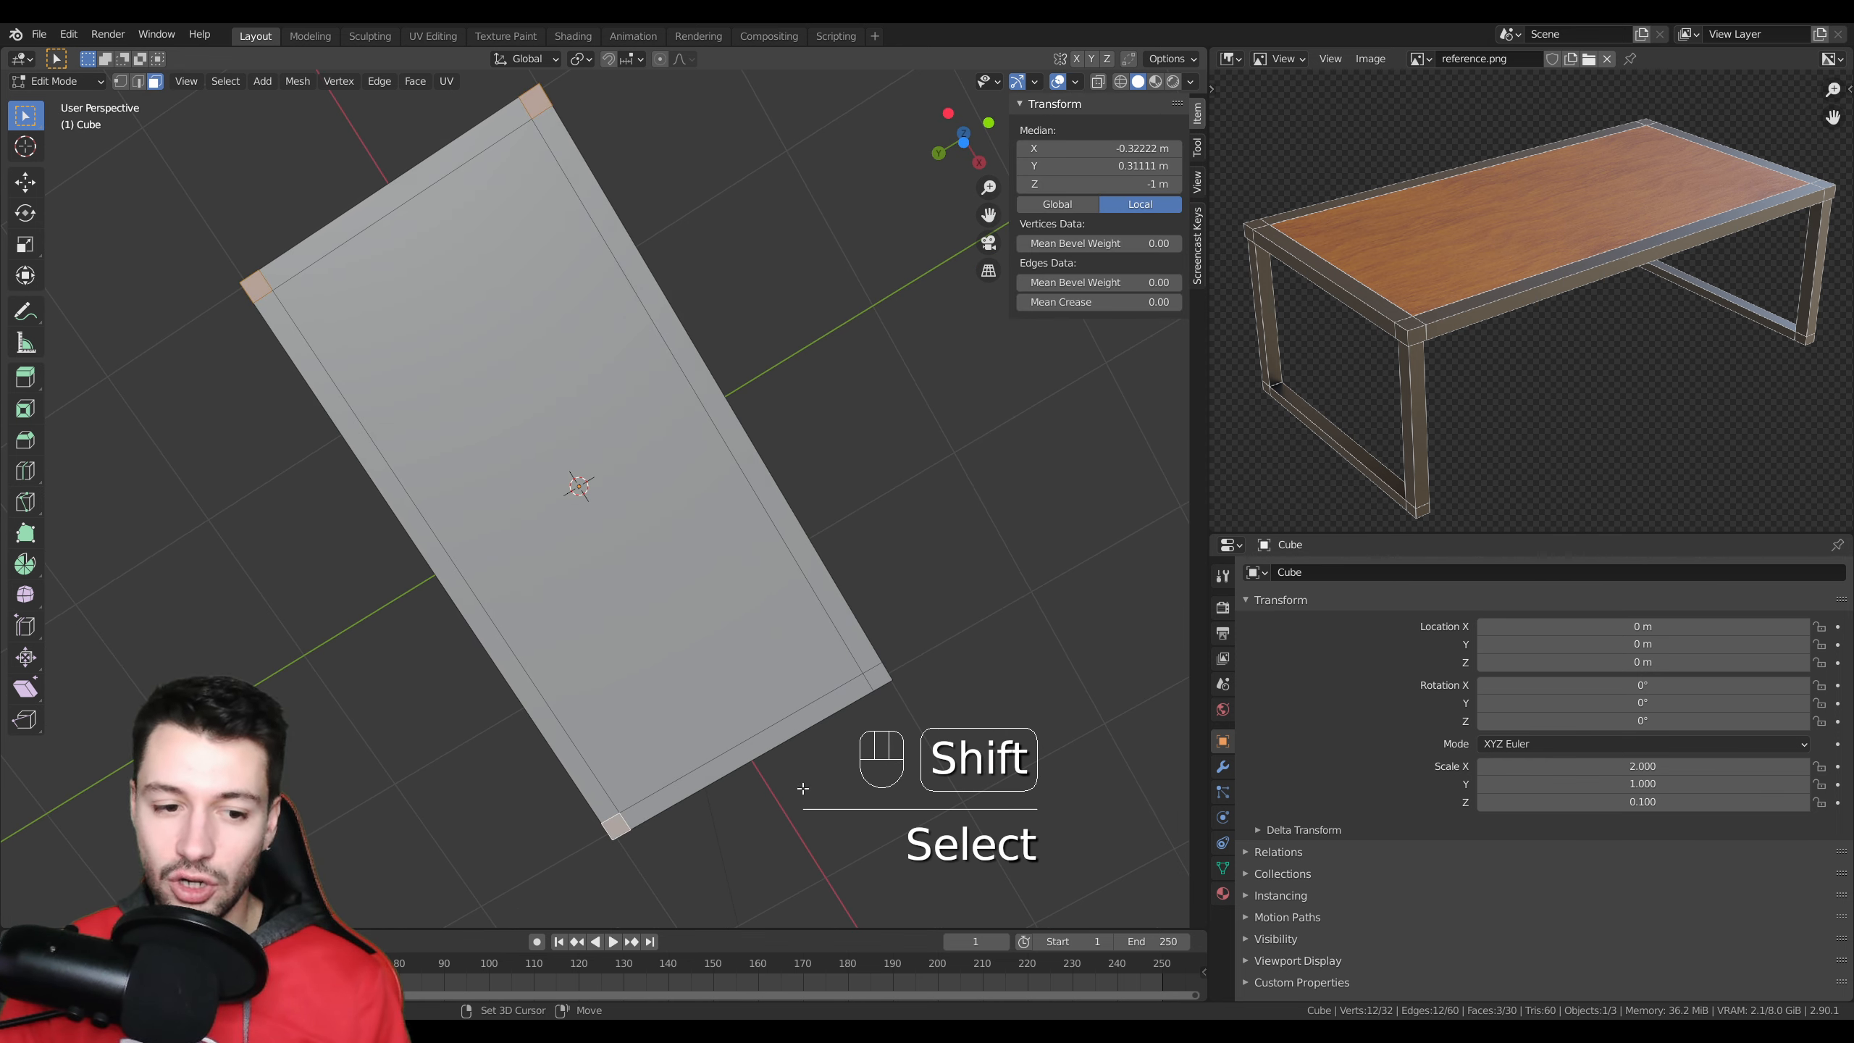
pyautogui.keyDown('shift'); pyautogui.click(885, 682); pyautogui.keyUp('shift')
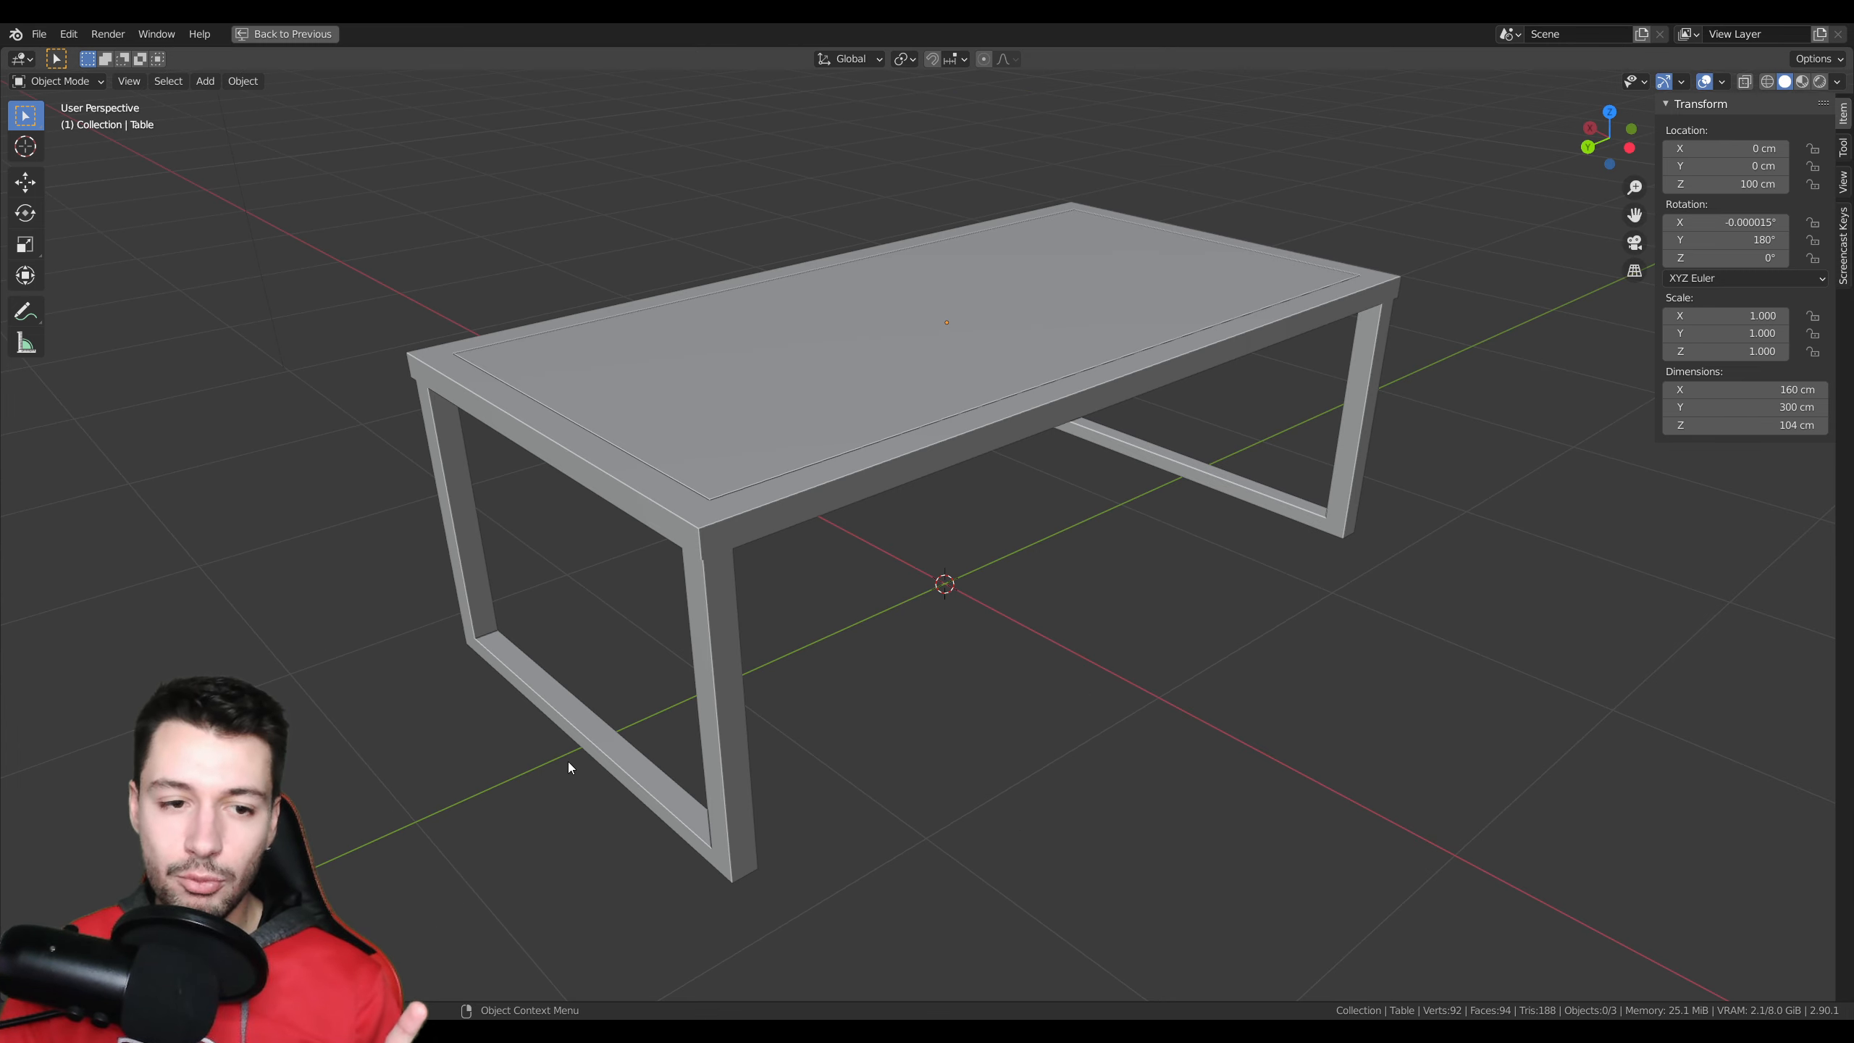
# - Examine from below how the legs meet the tabletop in the finished table file, and return to the working file
pyautogui.moveTo(567, 762); pyautogui.dragTo(796, 504, button='middle')
pyautogui.keyDown('shift'); pyautogui.moveTo(922, 247); pyautogui.dragTo(933, 397, button='middle'); pyautogui.keyUp('shift')
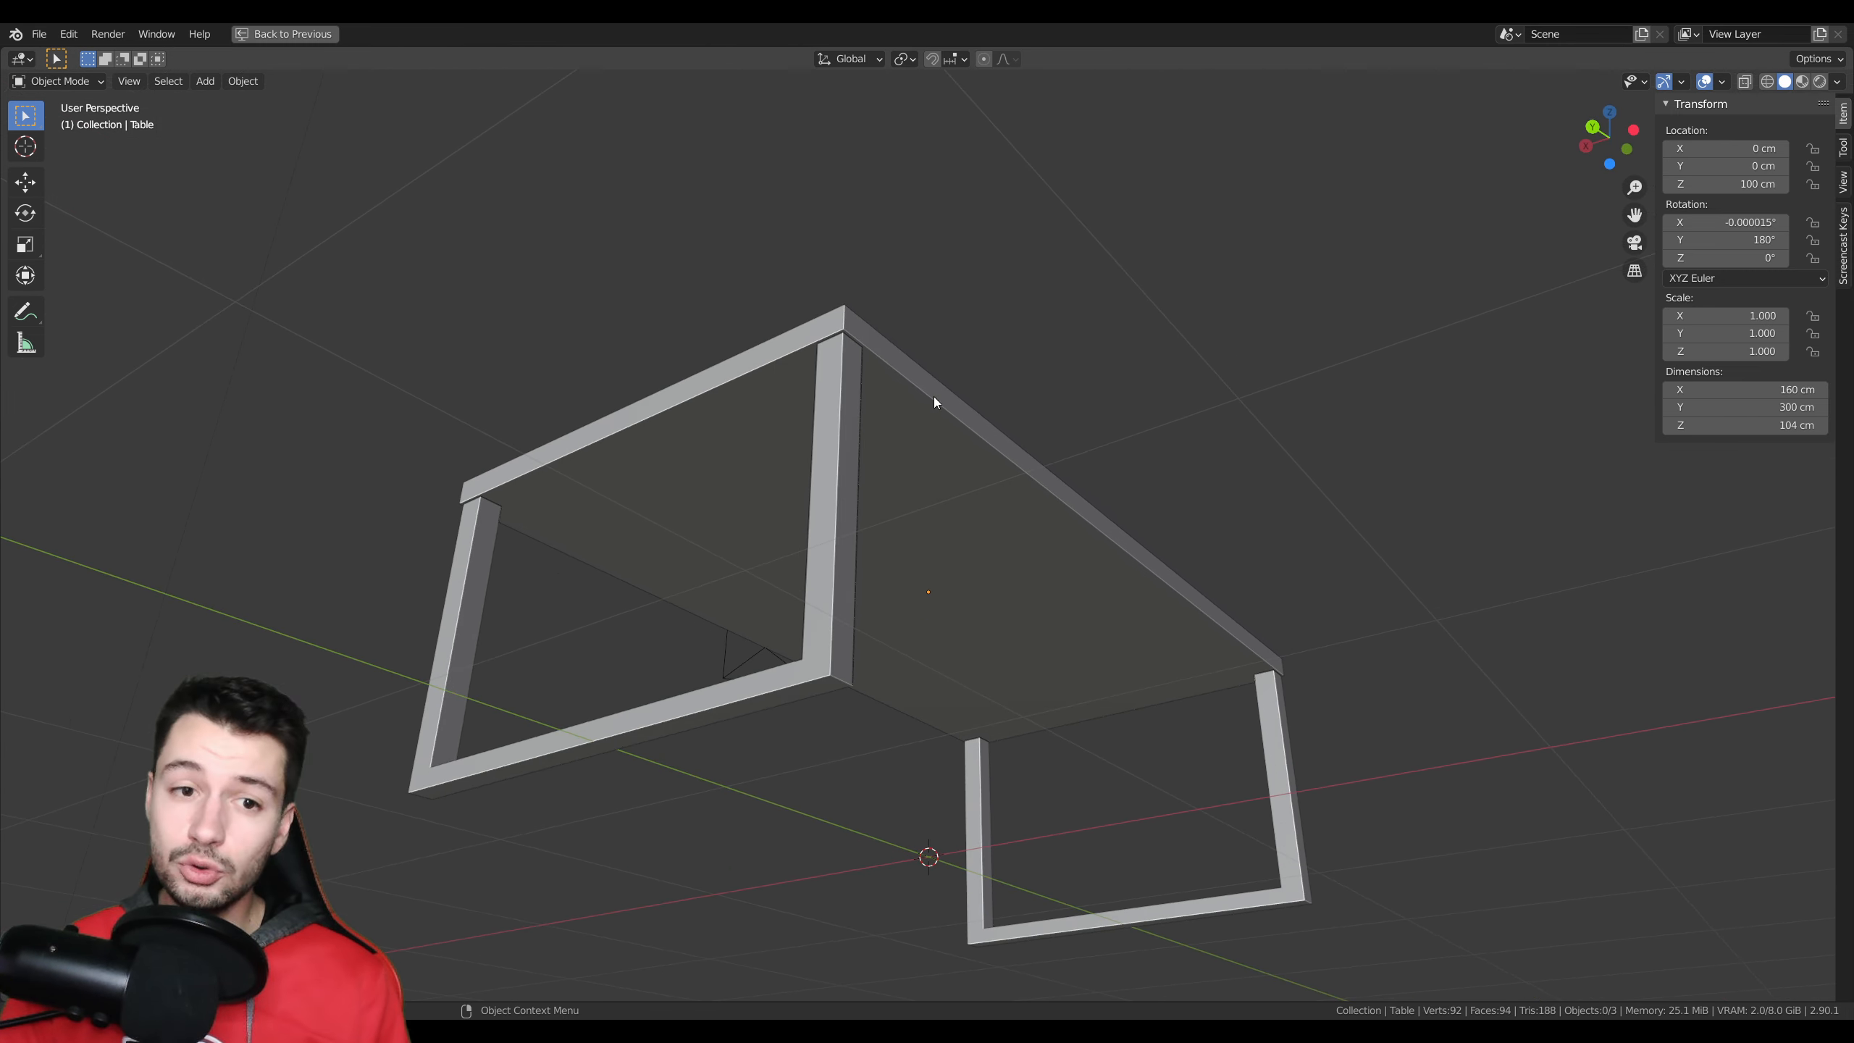
pyautogui.scroll(3, 924, 352)
pyautogui.keyDown('shift'); pyautogui.moveTo(817, 372); pyautogui.dragTo(887, 371, button='middle'); pyautogui.keyUp('shift')
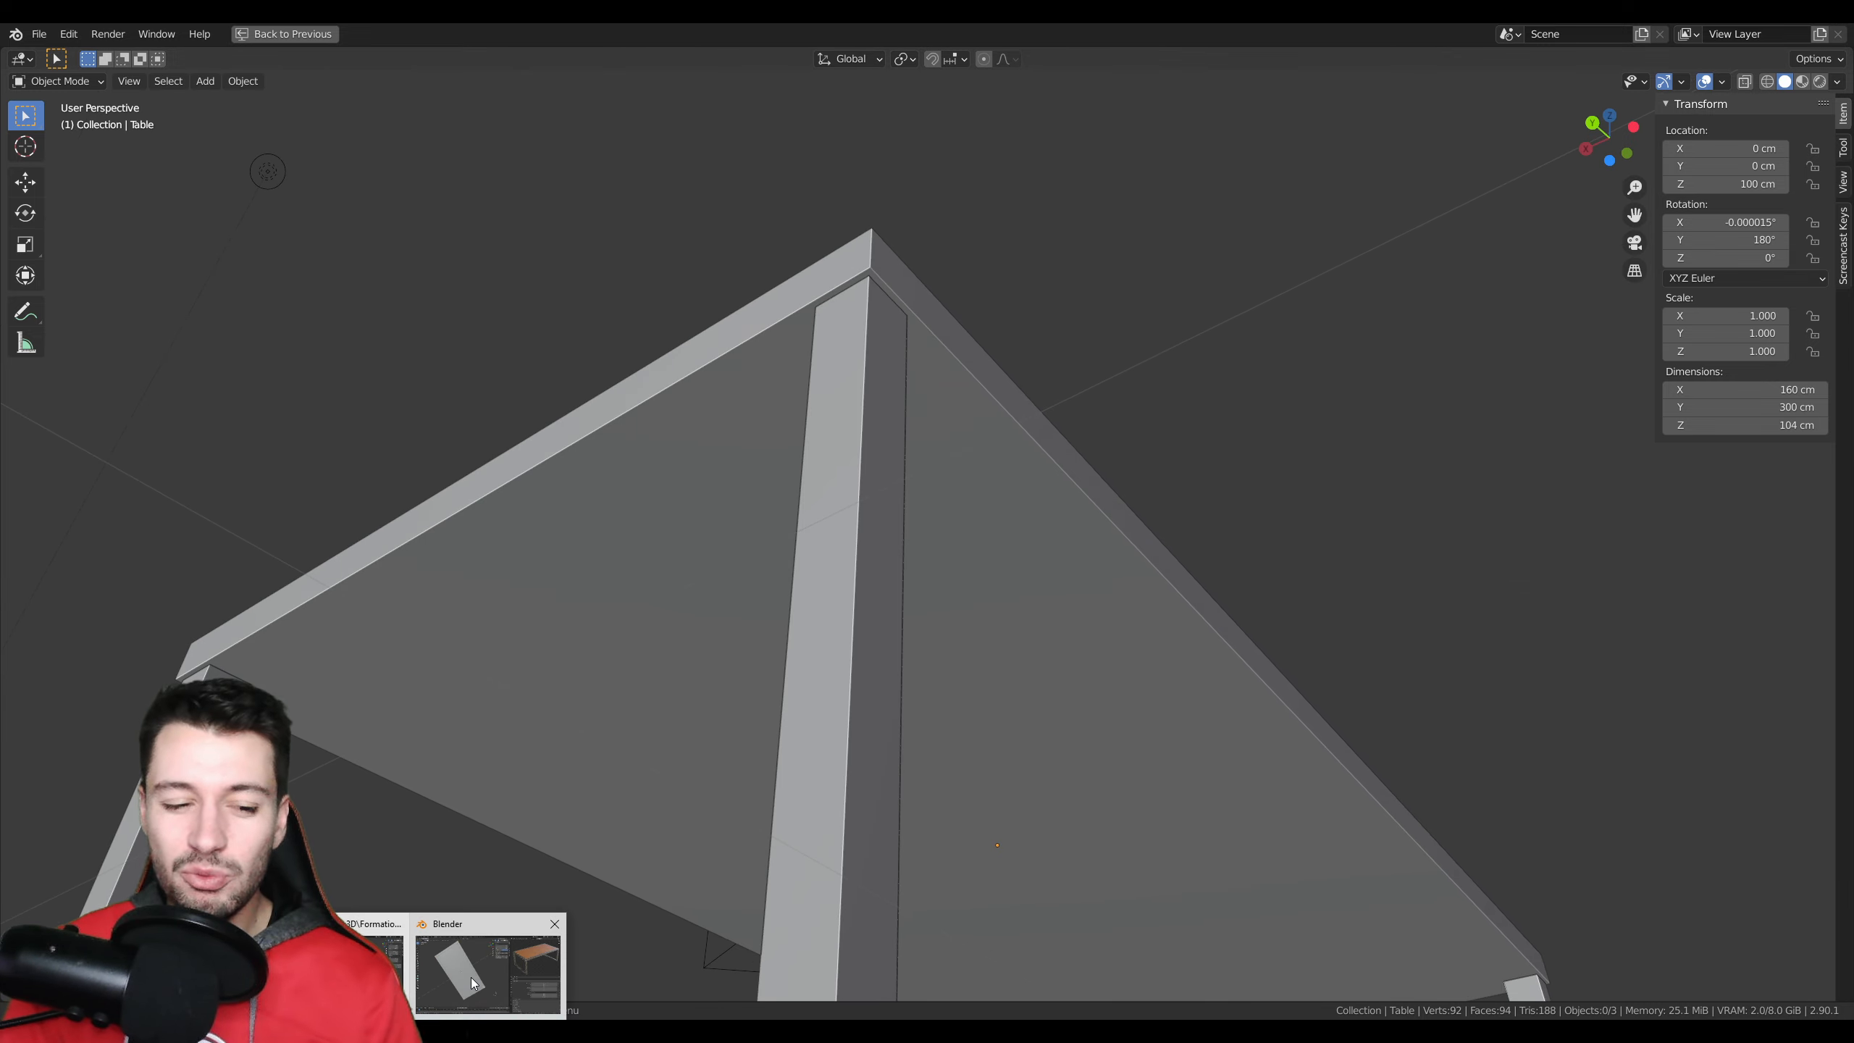
pyautogui.click(473, 982)
# - From the bottom view, try to inset the four selected corner faces and undo the inset
pyautogui.keyDown('shift'); pyautogui.moveTo(615, 451); pyautogui.dragTo(661, 454, button='middle'); pyautogui.keyUp('shift')
pyautogui.press('ctrl+KP_7')
pyautogui.scroll(3, 664, 454)
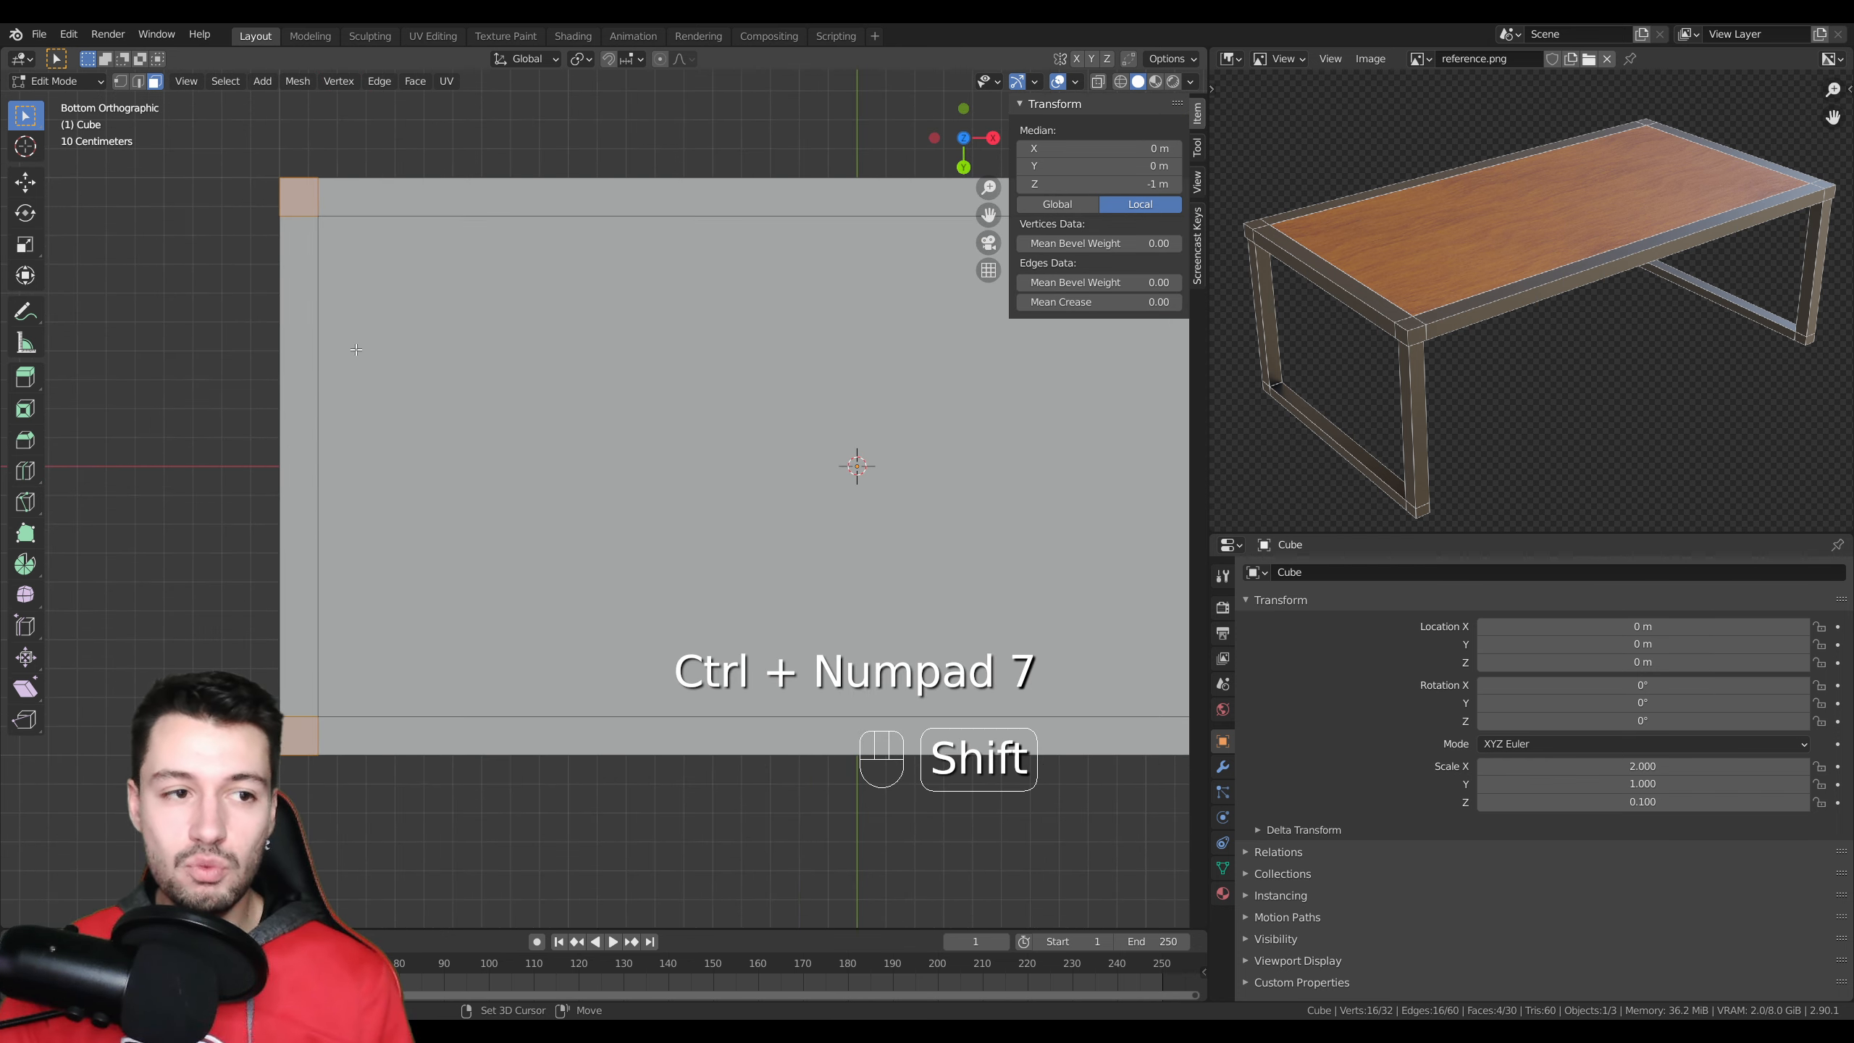
pyautogui.keyDown('shift'); pyautogui.moveTo(289, 179); pyautogui.dragTo(521, 363, button='middle'); pyautogui.keyUp('shift')
pyautogui.scroll(4, 521, 363)
pyautogui.scroll(-3, 466, 301)
pyautogui.keyDown('shift'); pyautogui.moveTo(719, 591); pyautogui.dragTo(546, 414, button='middle'); pyautogui.keyUp('shift')
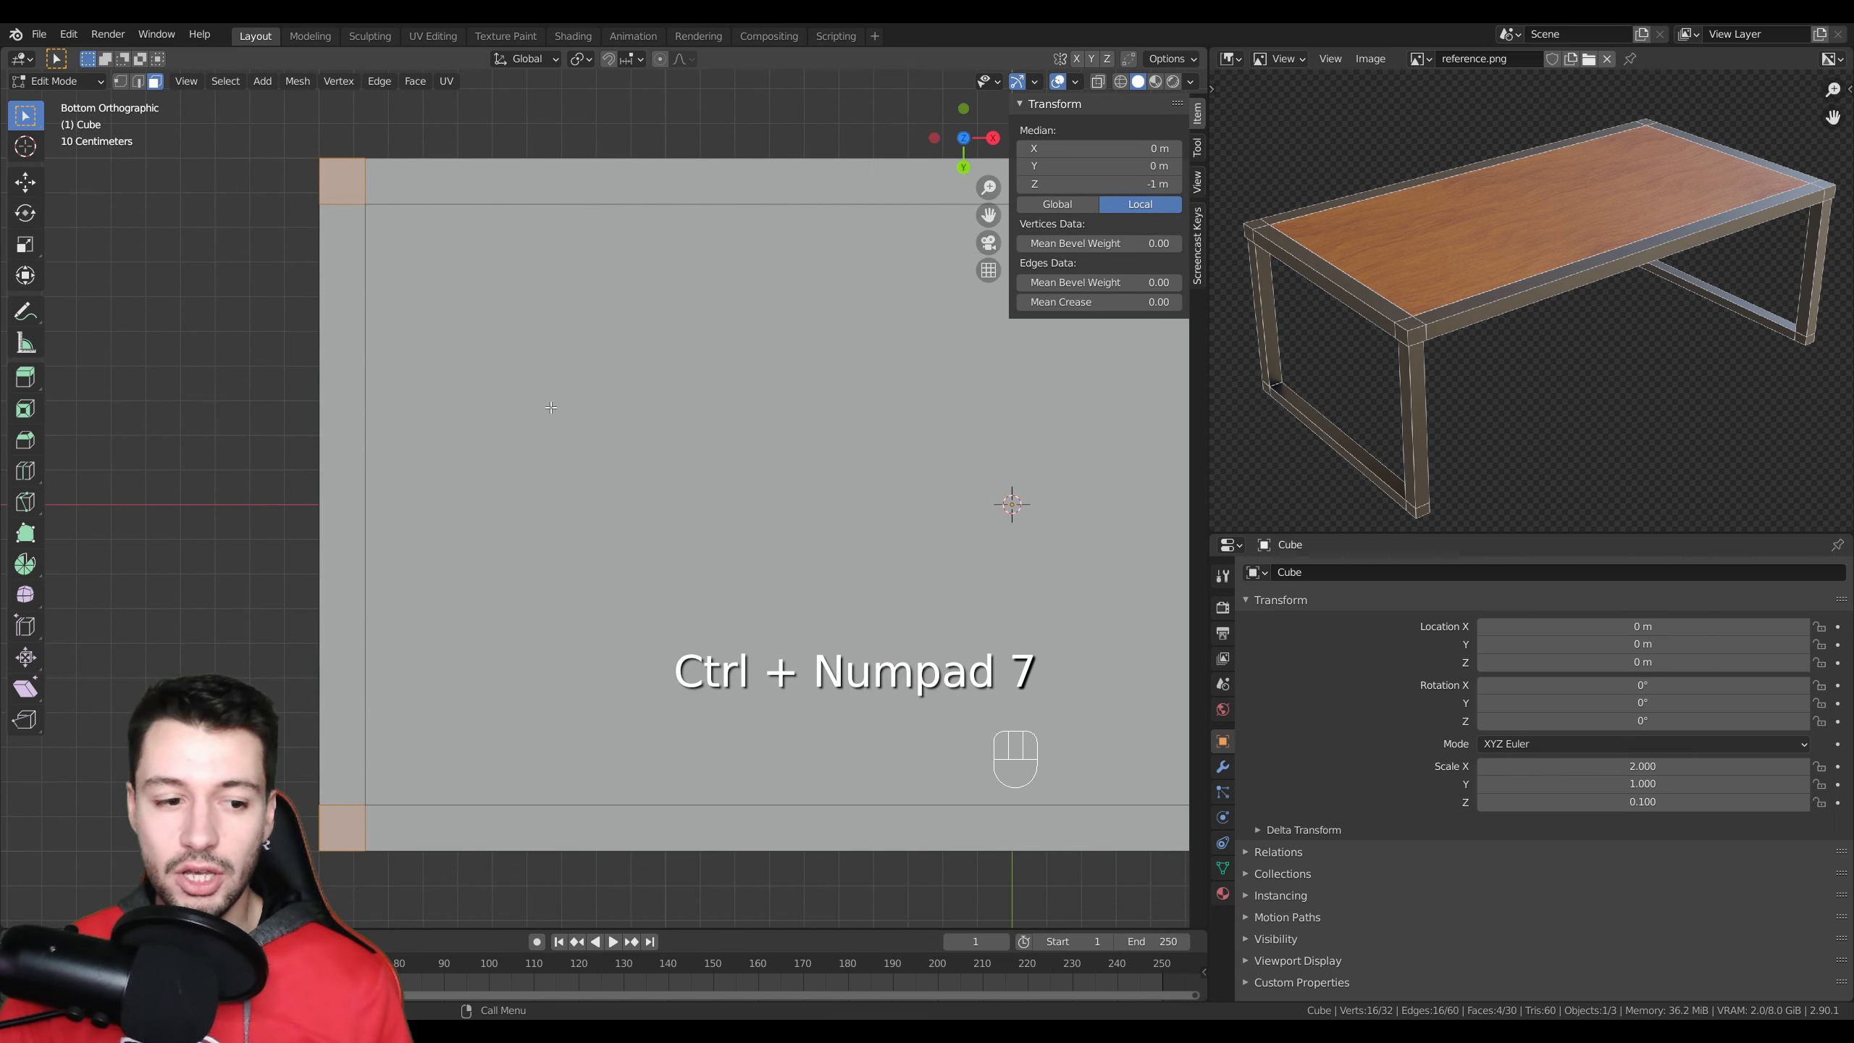
pyautogui.scroll(-2, 688, 560)
pyautogui.press('i')
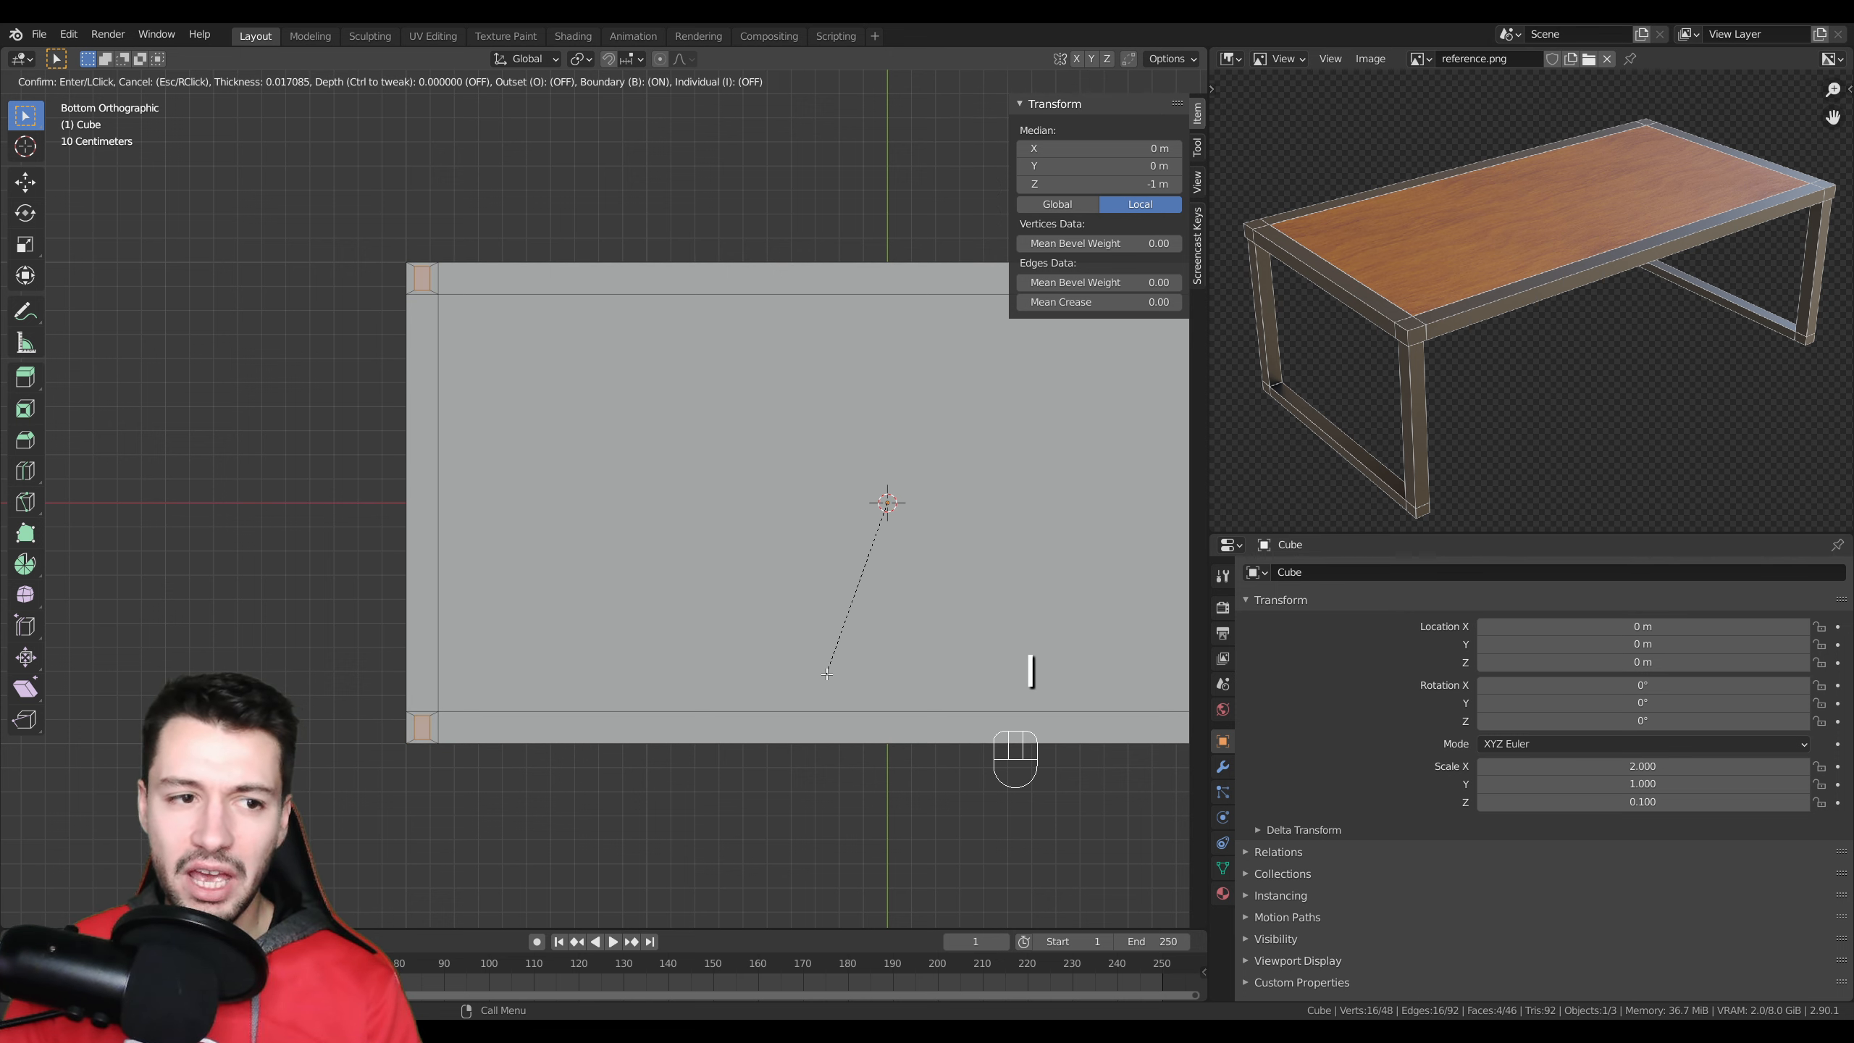
pyautogui.click(832, 659)
pyautogui.scroll(1, 415, 288)
pyautogui.keyDown('shift'); pyautogui.moveTo(414, 288); pyautogui.dragTo(370, 239, button='middle'); pyautogui.keyUp('shift')
pyautogui.scroll(4, 585, 390)
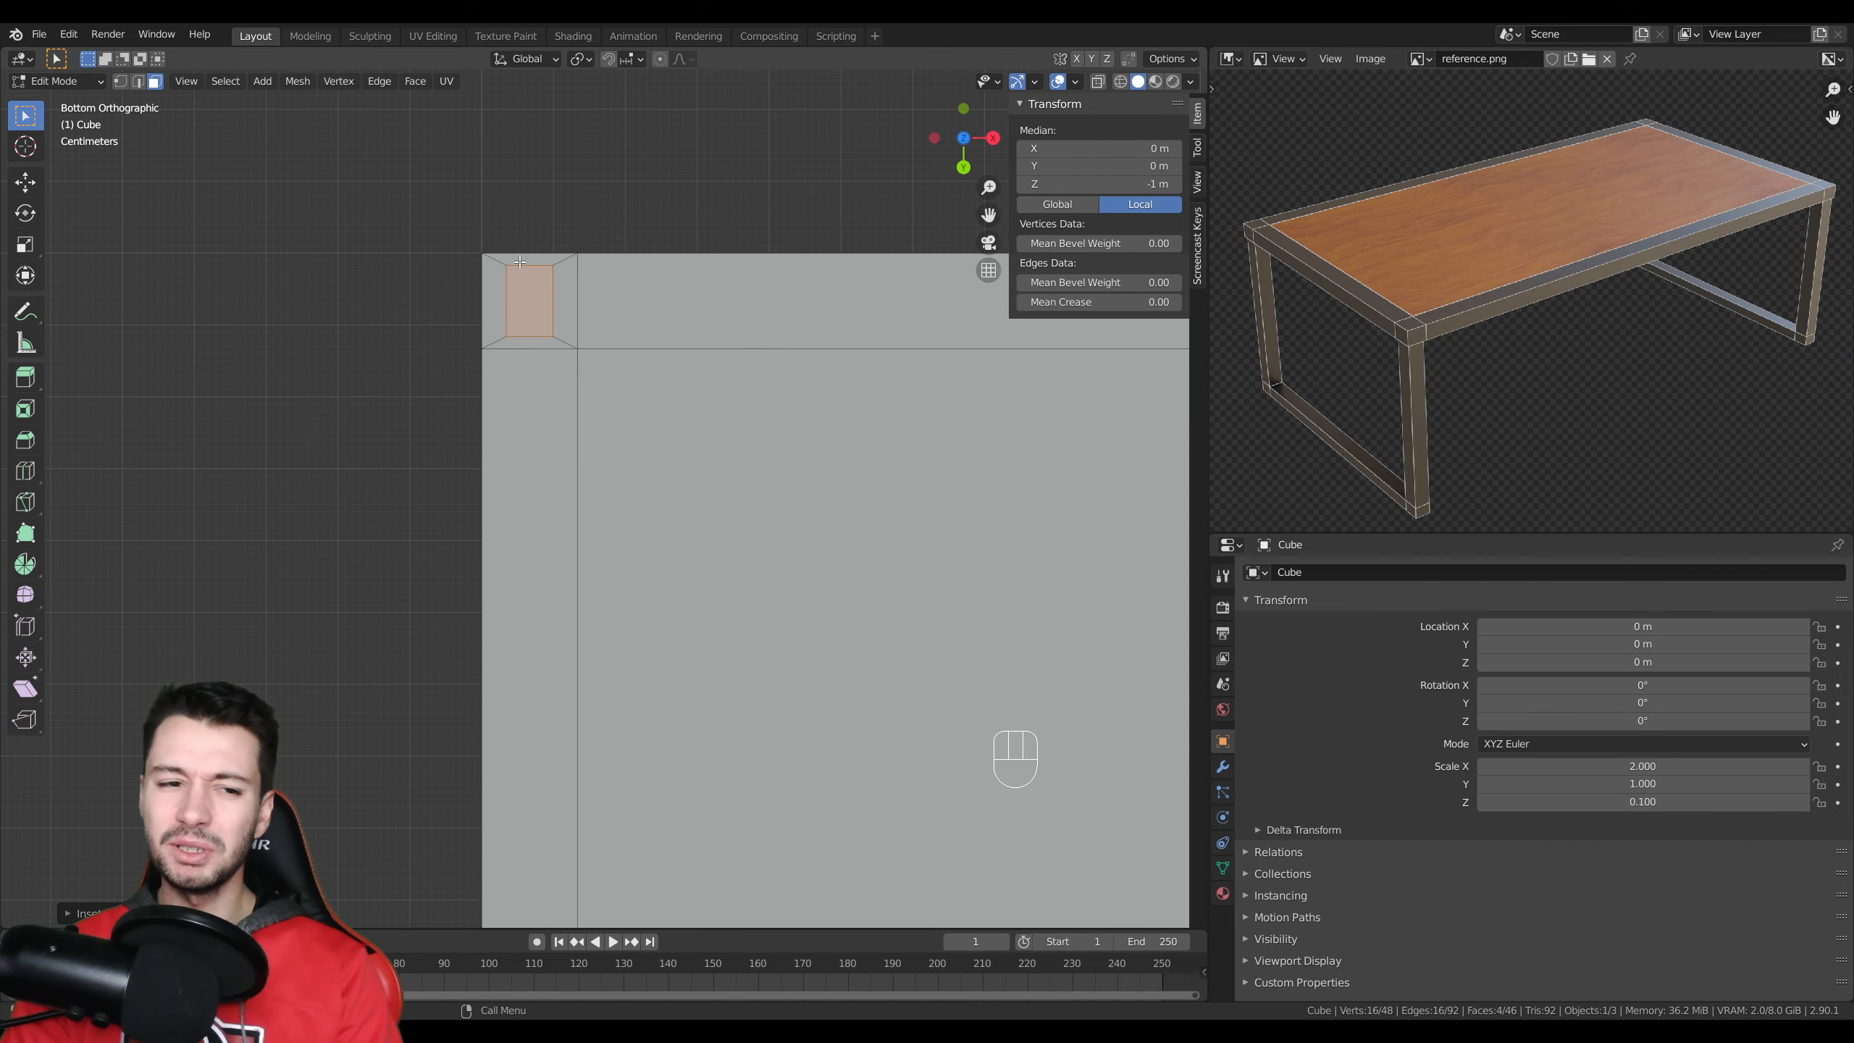
pyautogui.hotkey('ctrl', 'z')
pyautogui.scroll(-5, 875, 585)
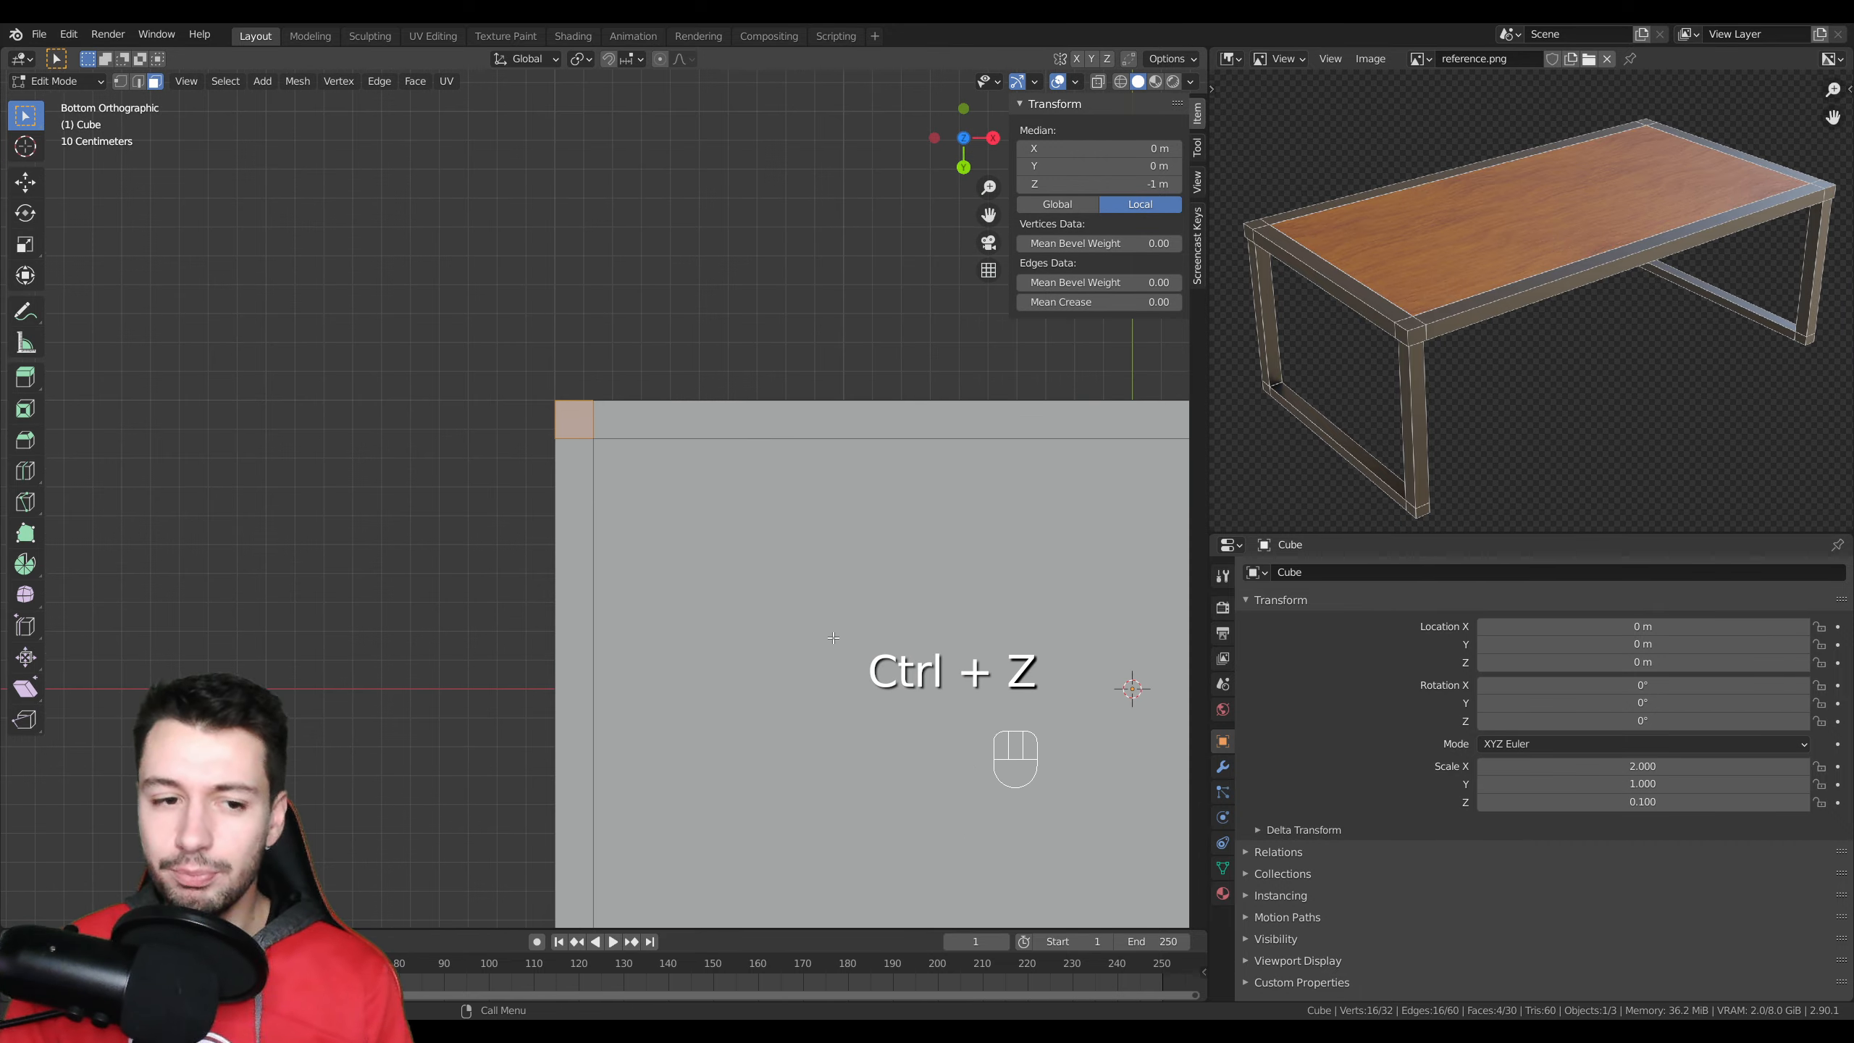
pyautogui.moveTo(876, 584); pyautogui.dragTo(884, 672, button='middle')
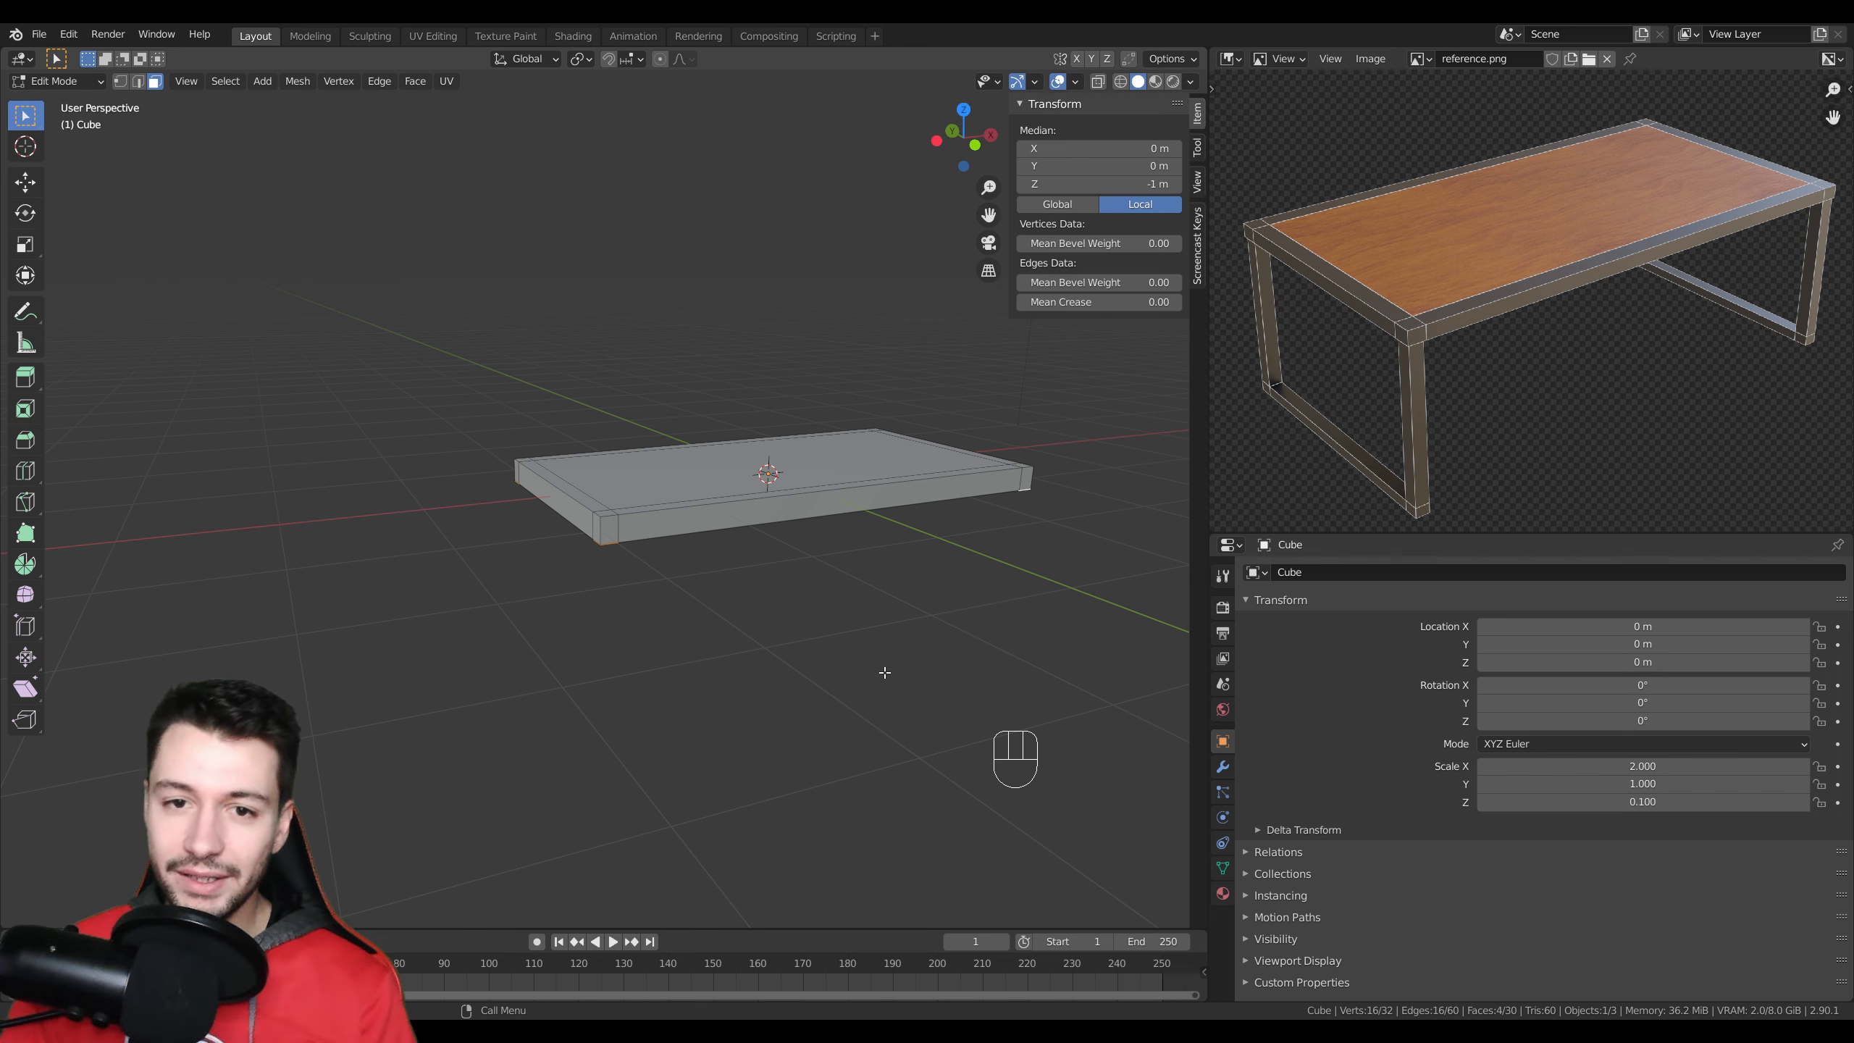
# - Apply the slab's scale in Object Mode and return to editing its mesh
pyautogui.moveTo(918, 648); pyautogui.dragTo(927, 482, button='middle')
pyautogui.press('Tab')
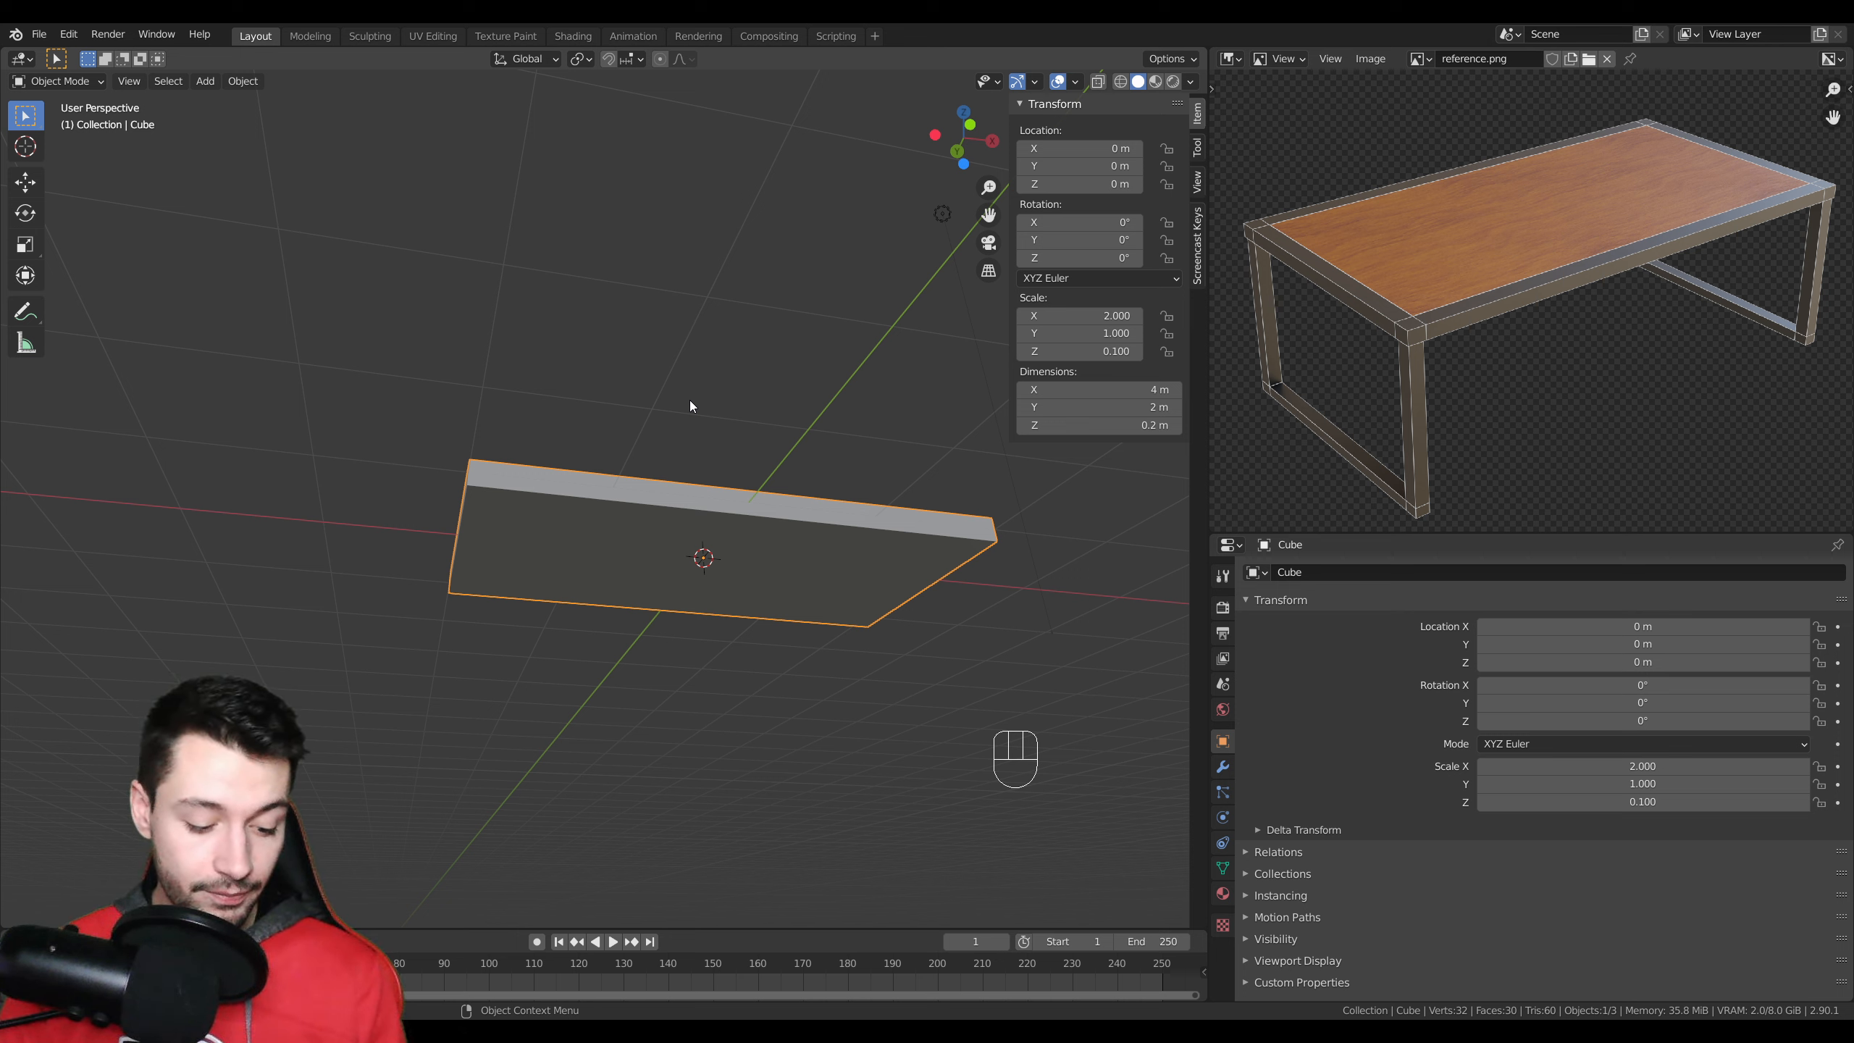
pyautogui.hotkey('ctrl', 'a')
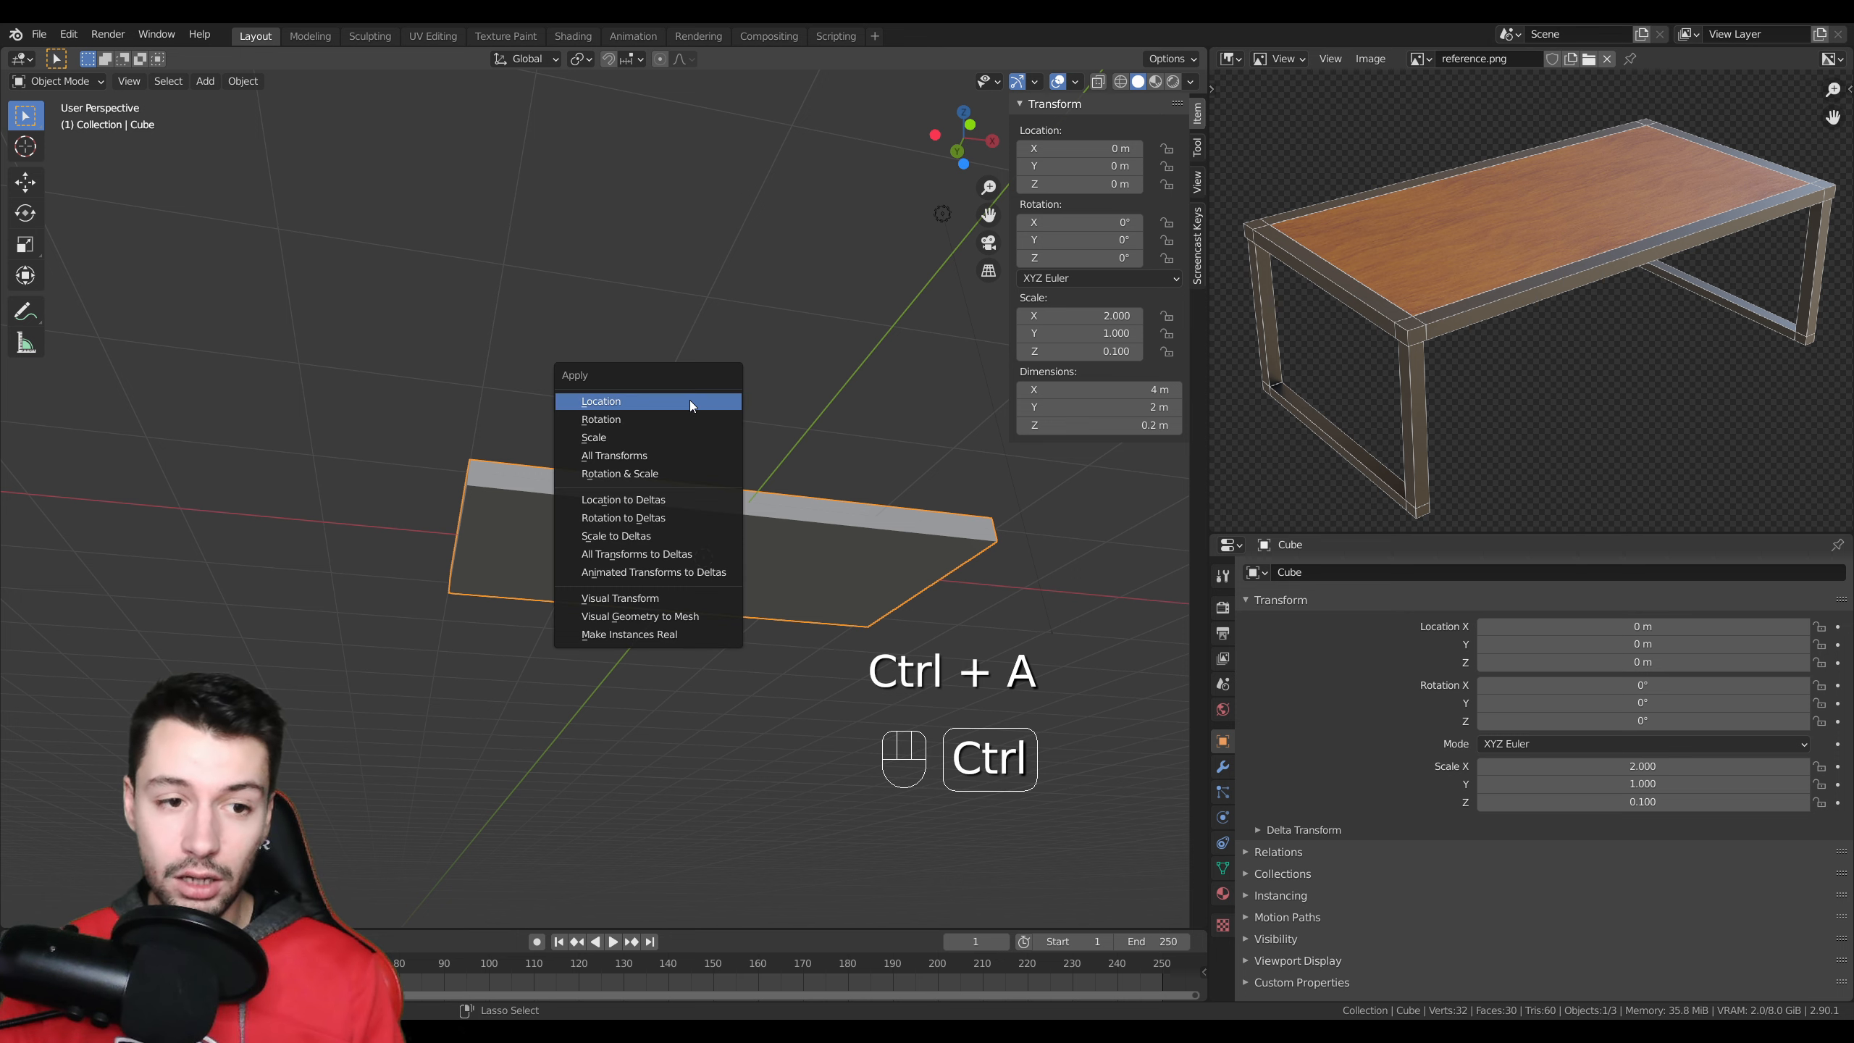
pyautogui.click(625, 438)
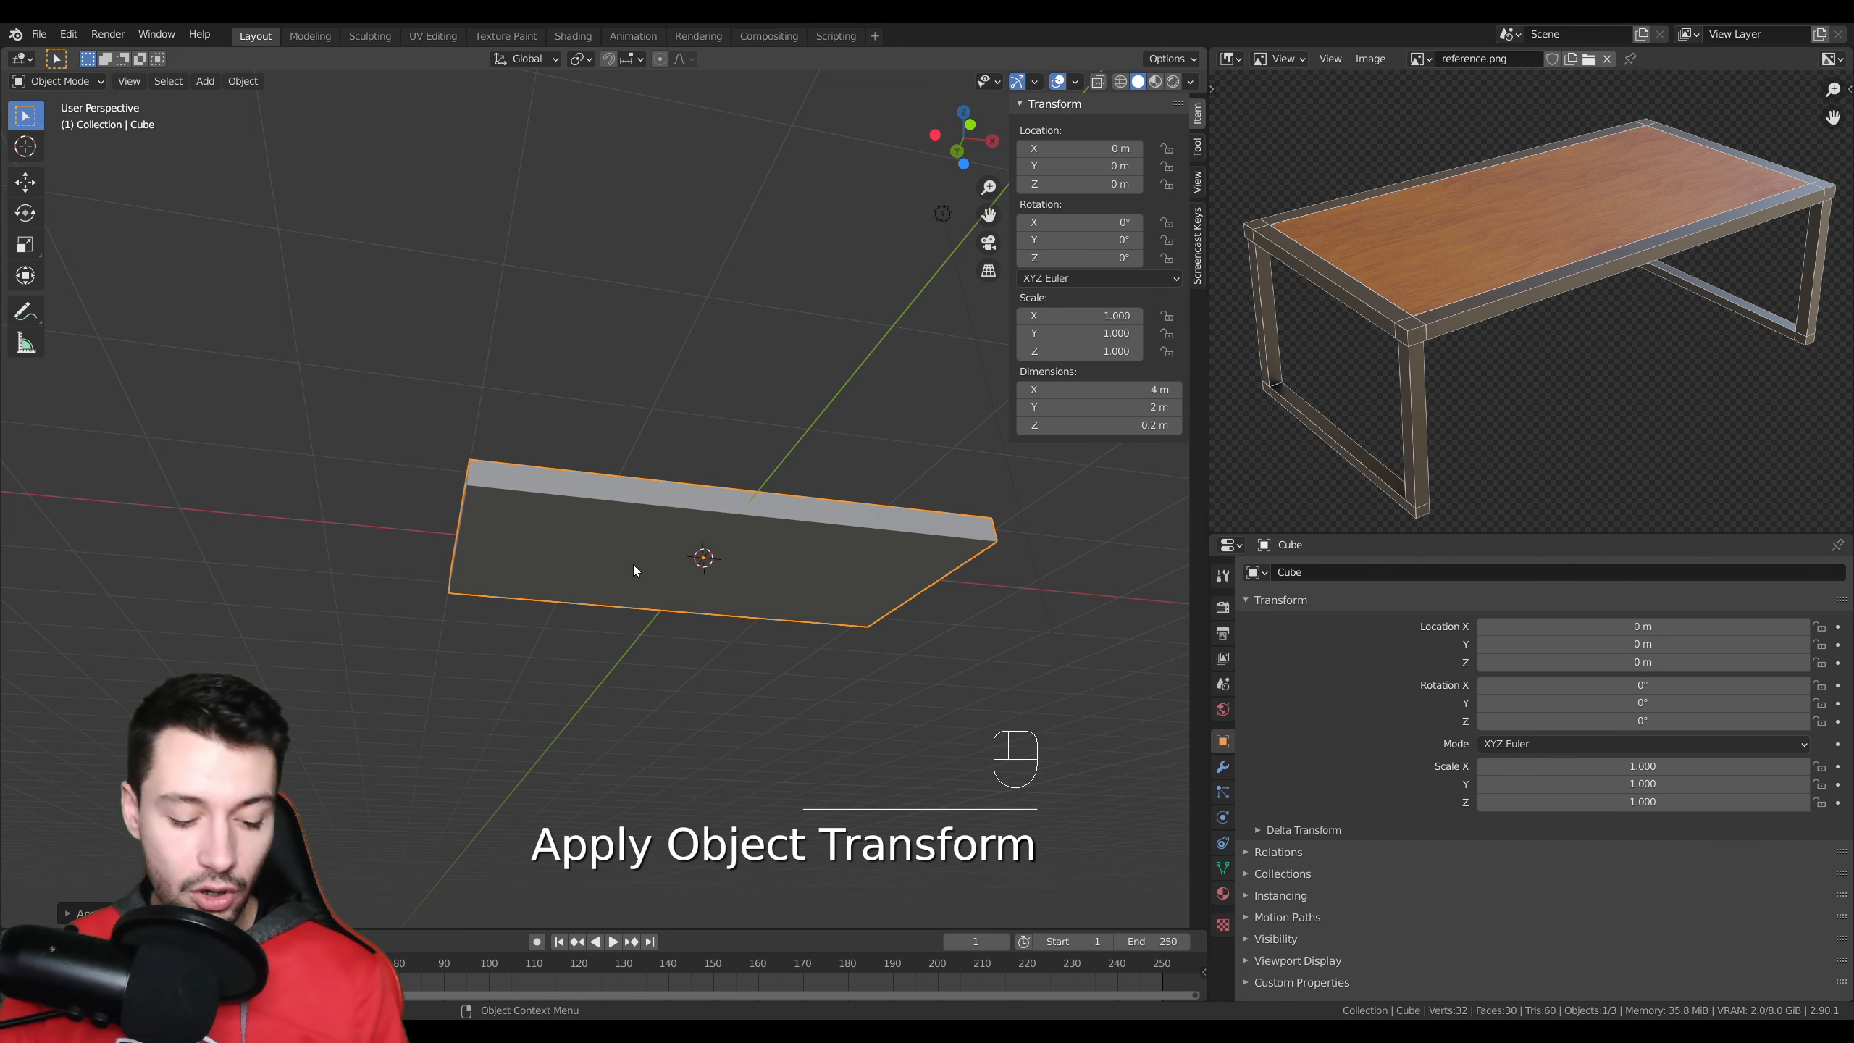
pyautogui.press('Tab')
# - Select a single corner face on the slab's underside, try to inset it and undo the inset
pyautogui.moveTo(581, 603); pyautogui.dragTo(598, 494, button='middle')
pyautogui.scroll(4, 512, 488)
pyautogui.keyDown('shift'); pyautogui.moveTo(366, 482); pyautogui.dragTo(623, 454, button='middle'); pyautogui.keyUp('shift')
pyautogui.scroll(1, 623, 454)
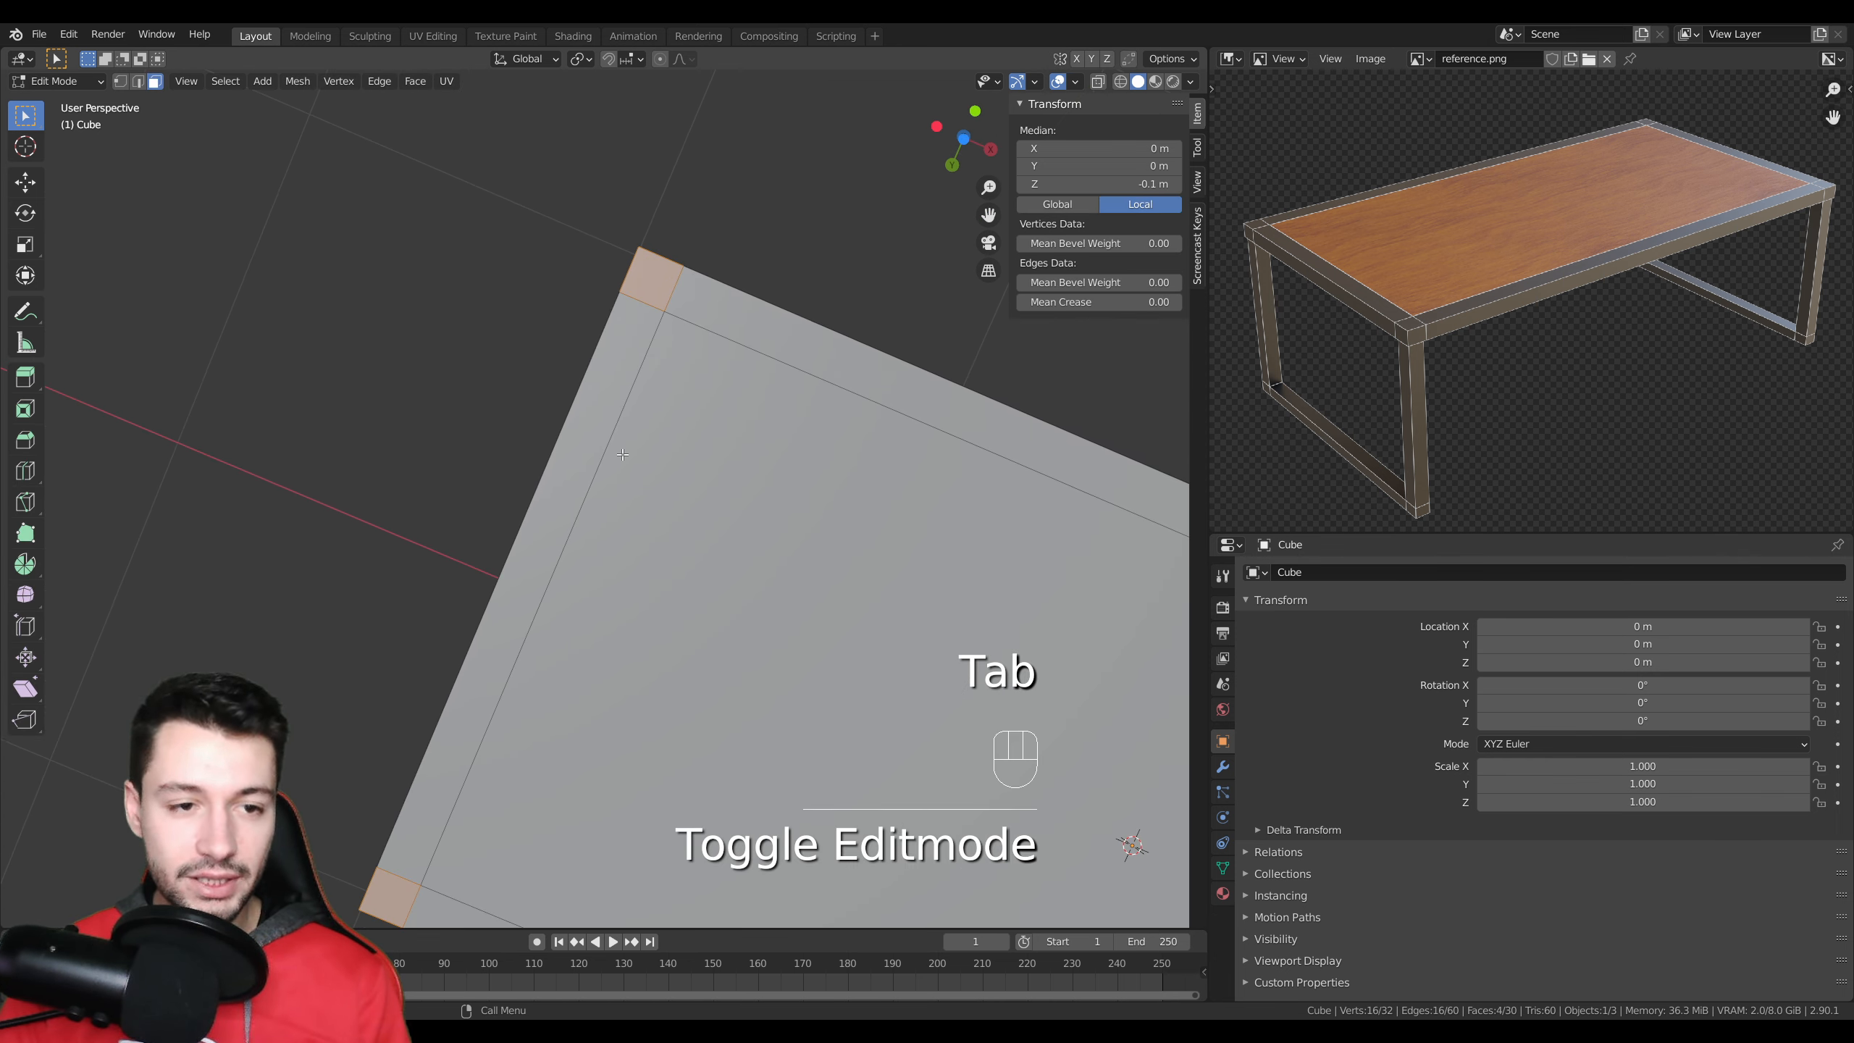
pyautogui.scroll(-4, 581, 680)
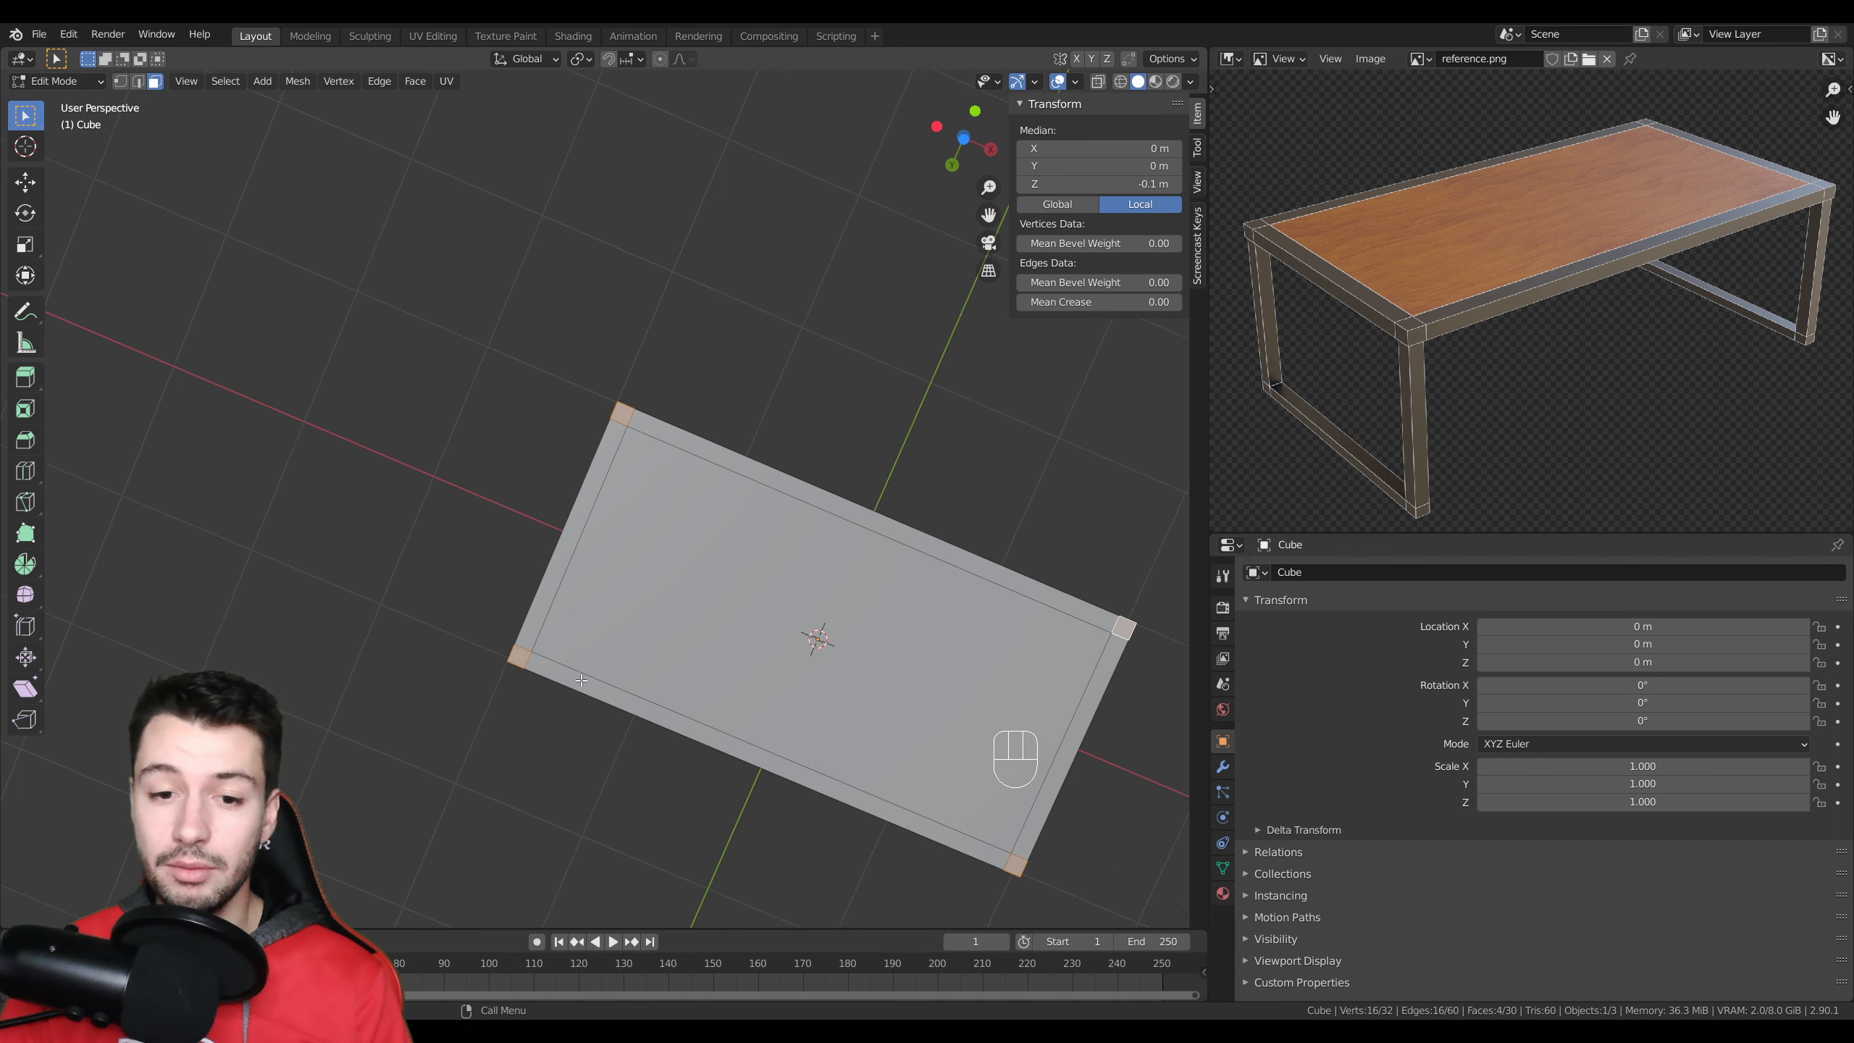
pyautogui.click(622, 414)
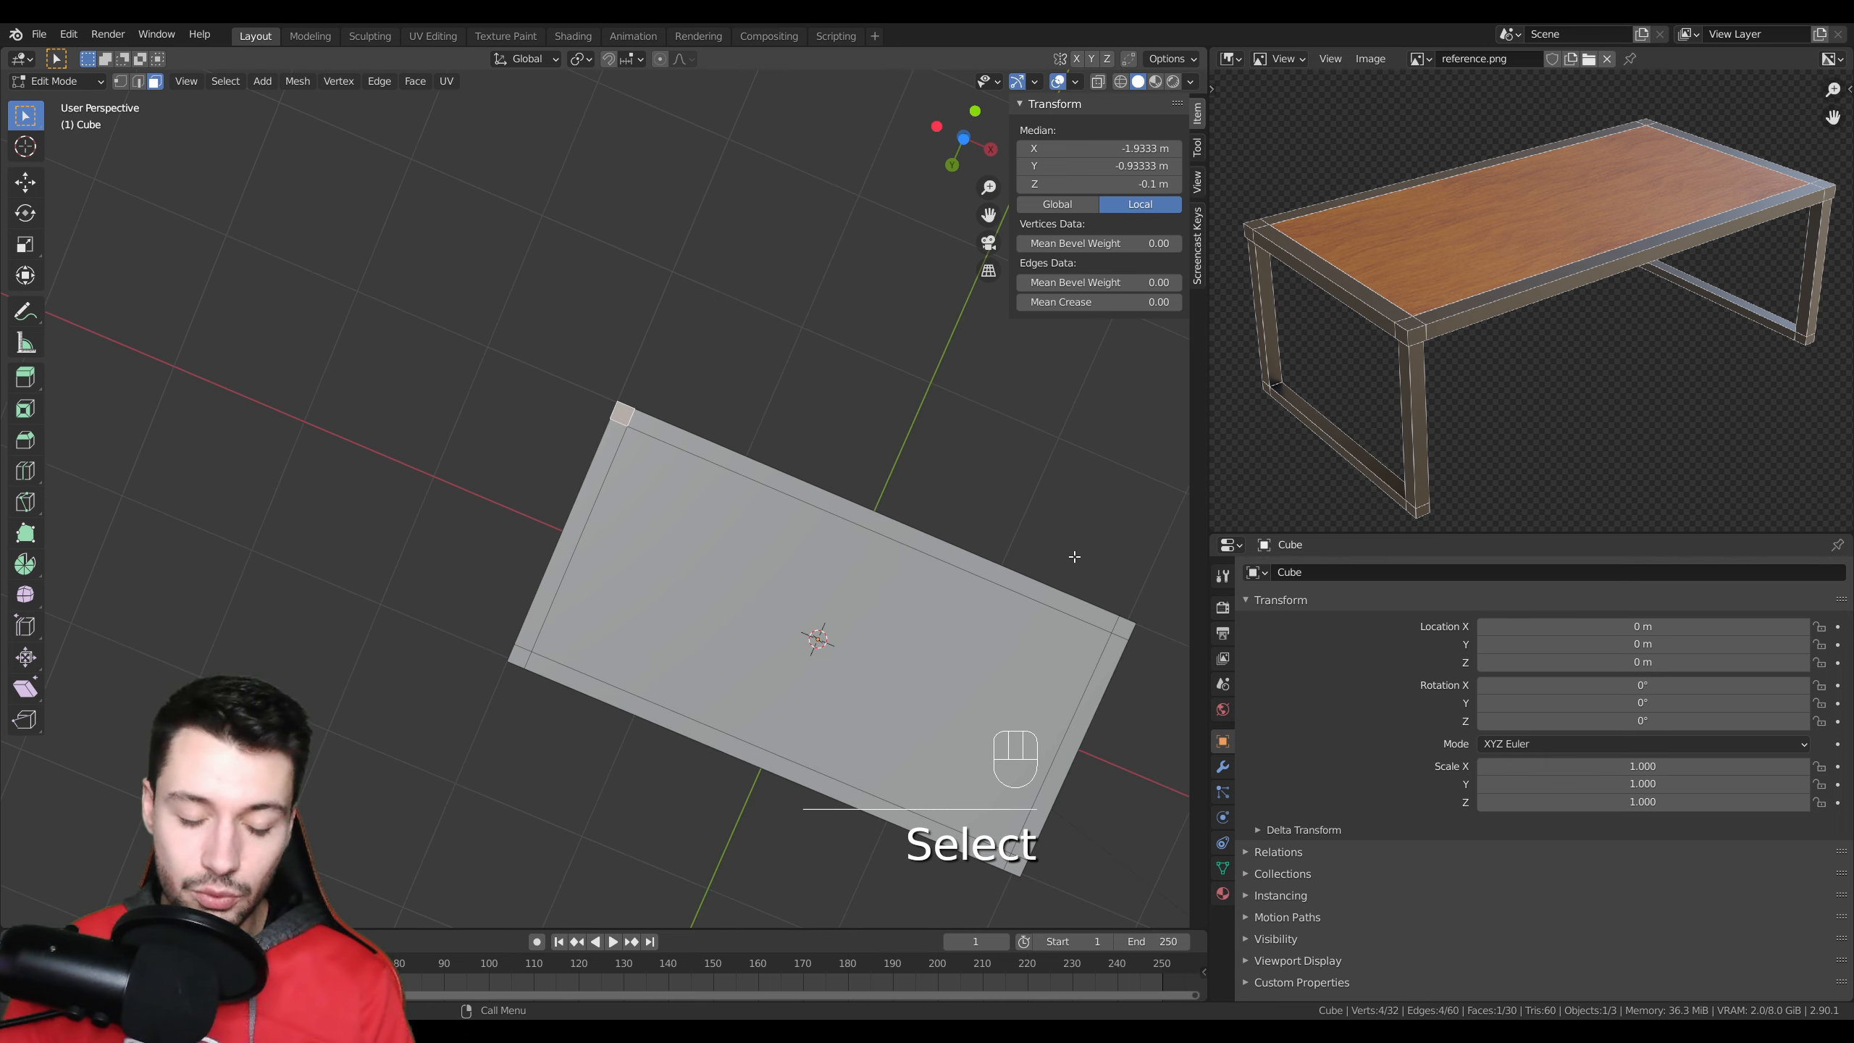
pyautogui.press('i')
pyautogui.click(763, 630)
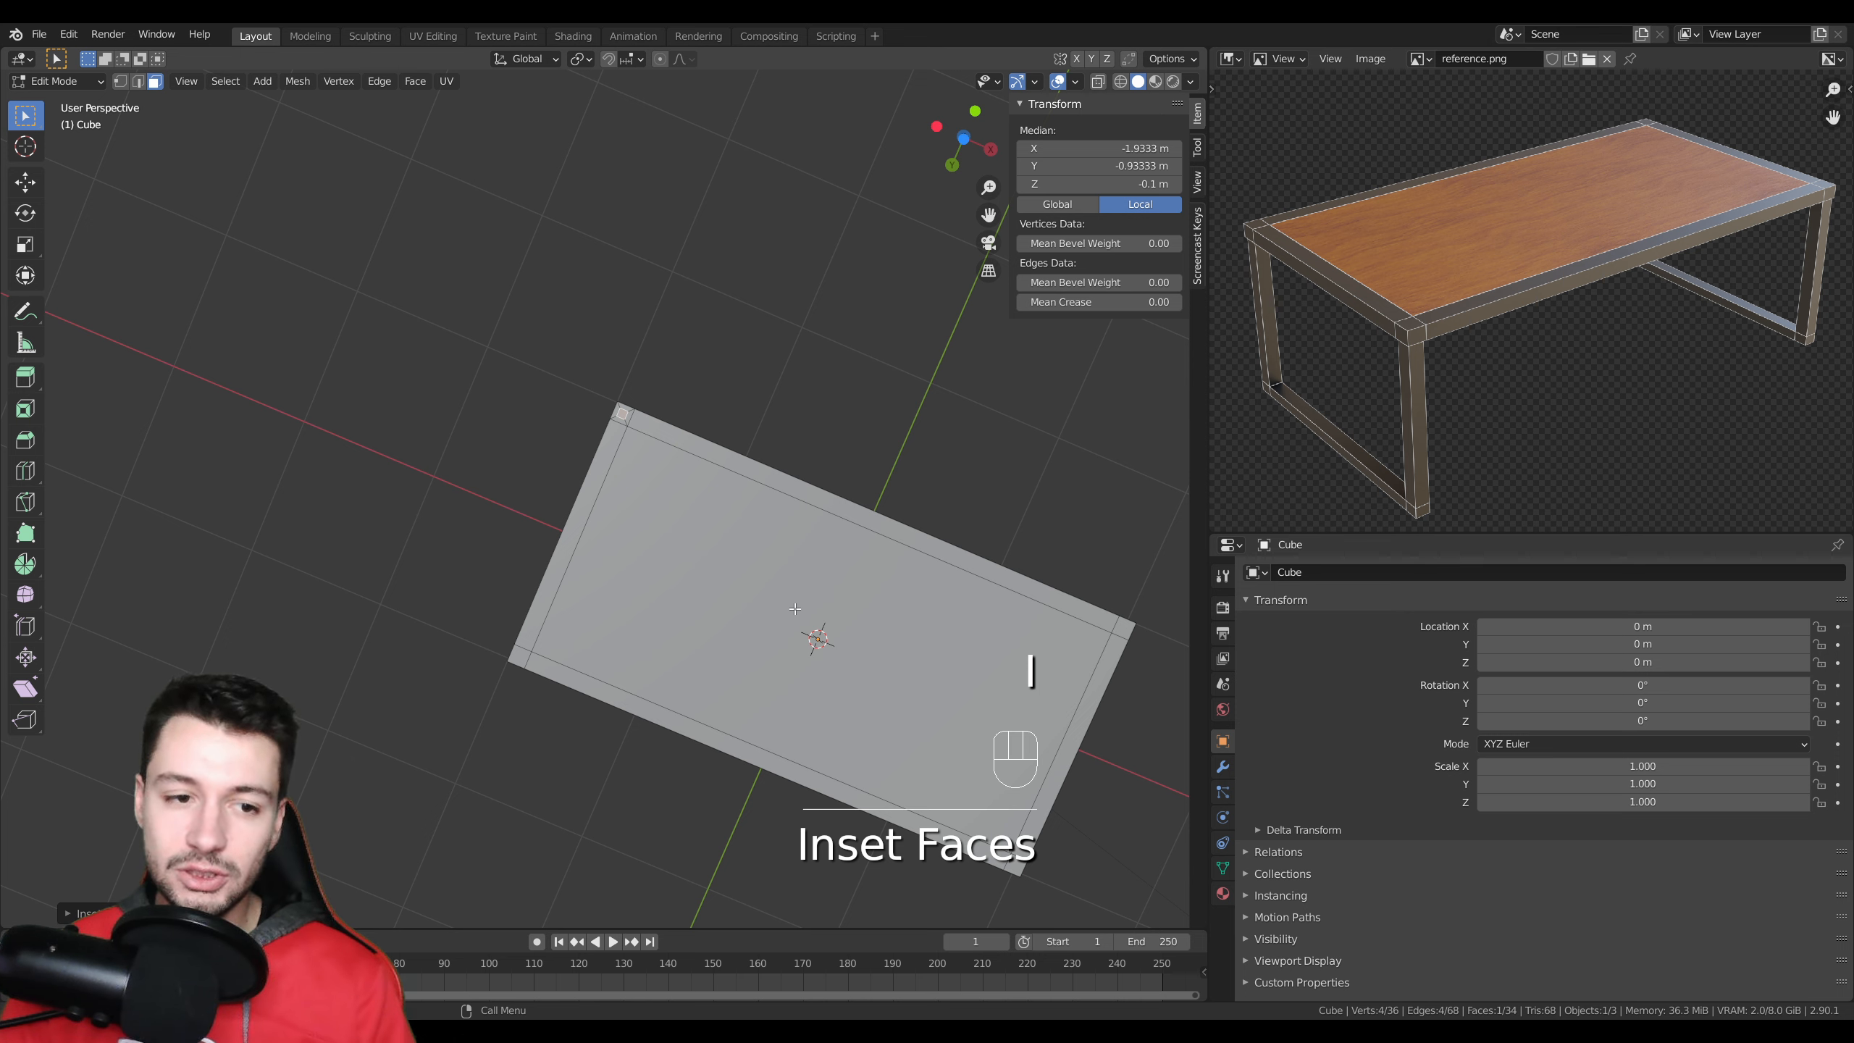
pyautogui.hotkey('ctrl', 'z')
# - Add the other three corner faces on the slab's underside to the selection
pyautogui.keyDown('shift'); pyautogui.click(520, 656); pyautogui.keyUp('shift')
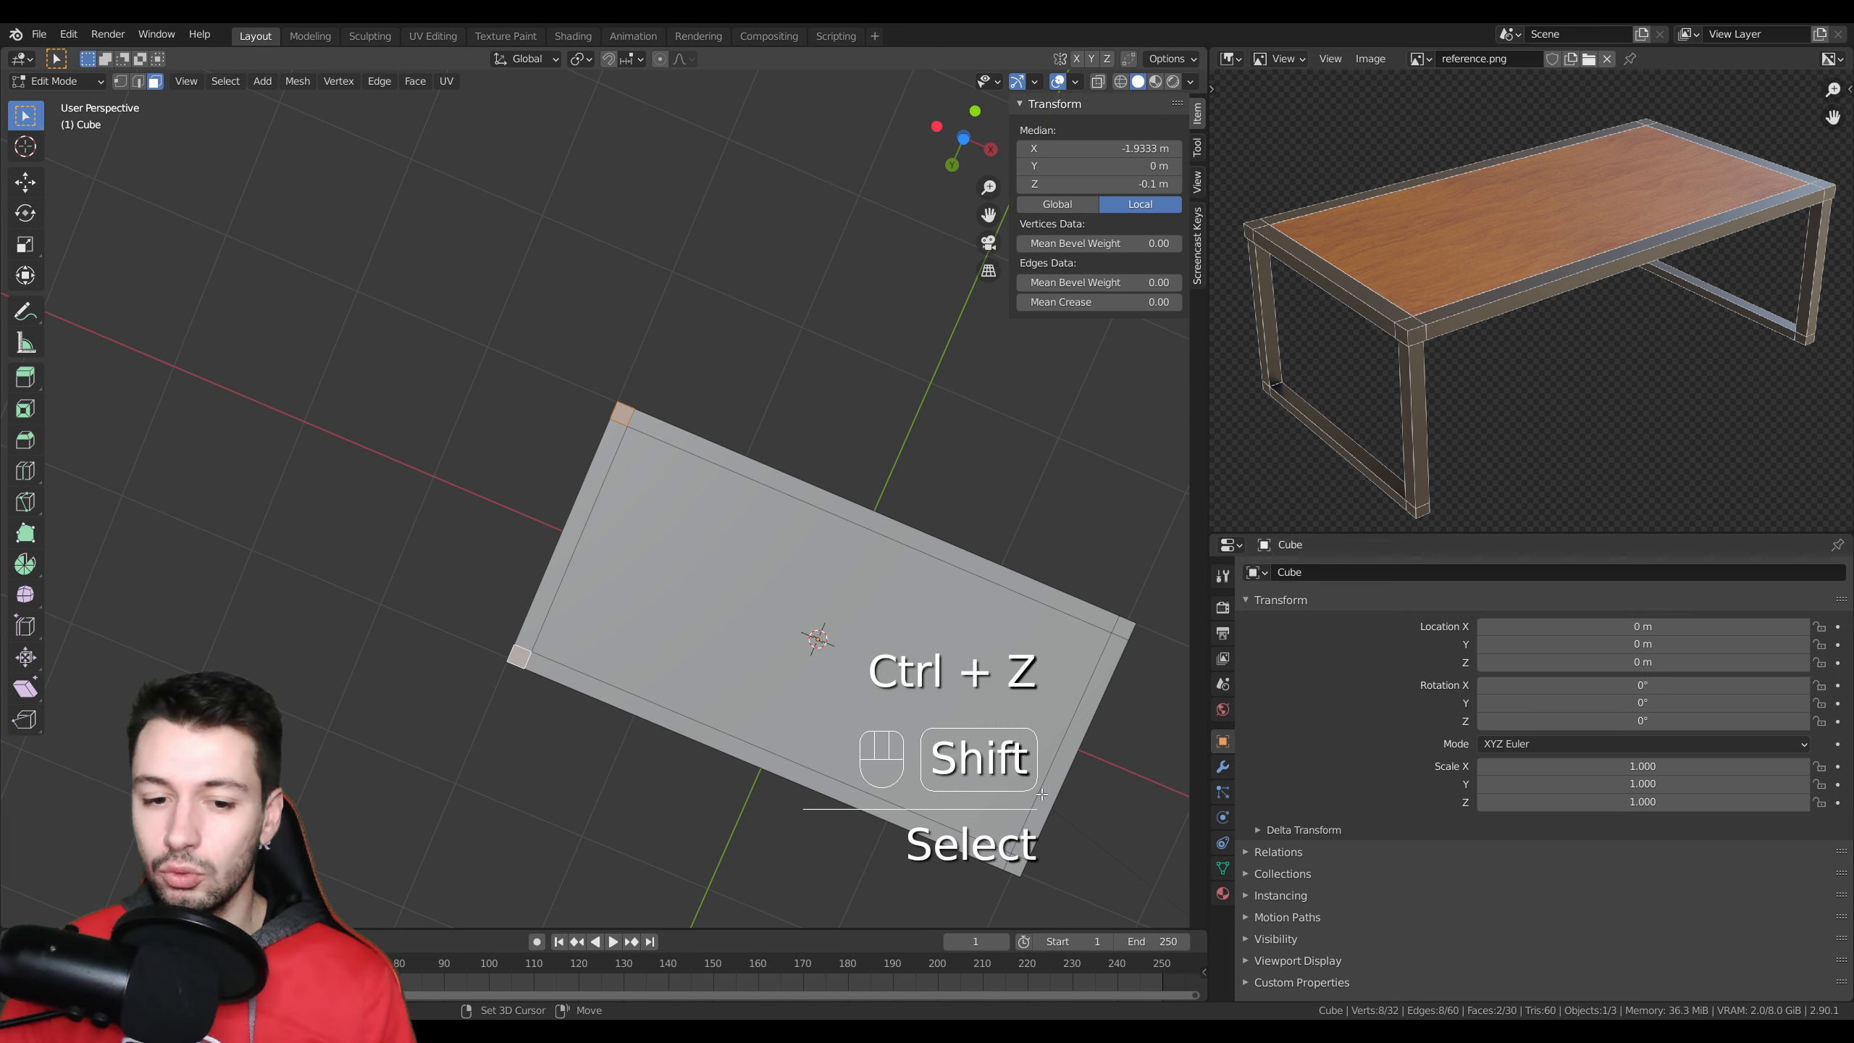
pyautogui.keyDown('shift'); pyautogui.click(1020, 862); pyautogui.keyUp('shift')
pyautogui.keyDown('shift'); pyautogui.click(1128, 629); pyautogui.keyUp('shift')
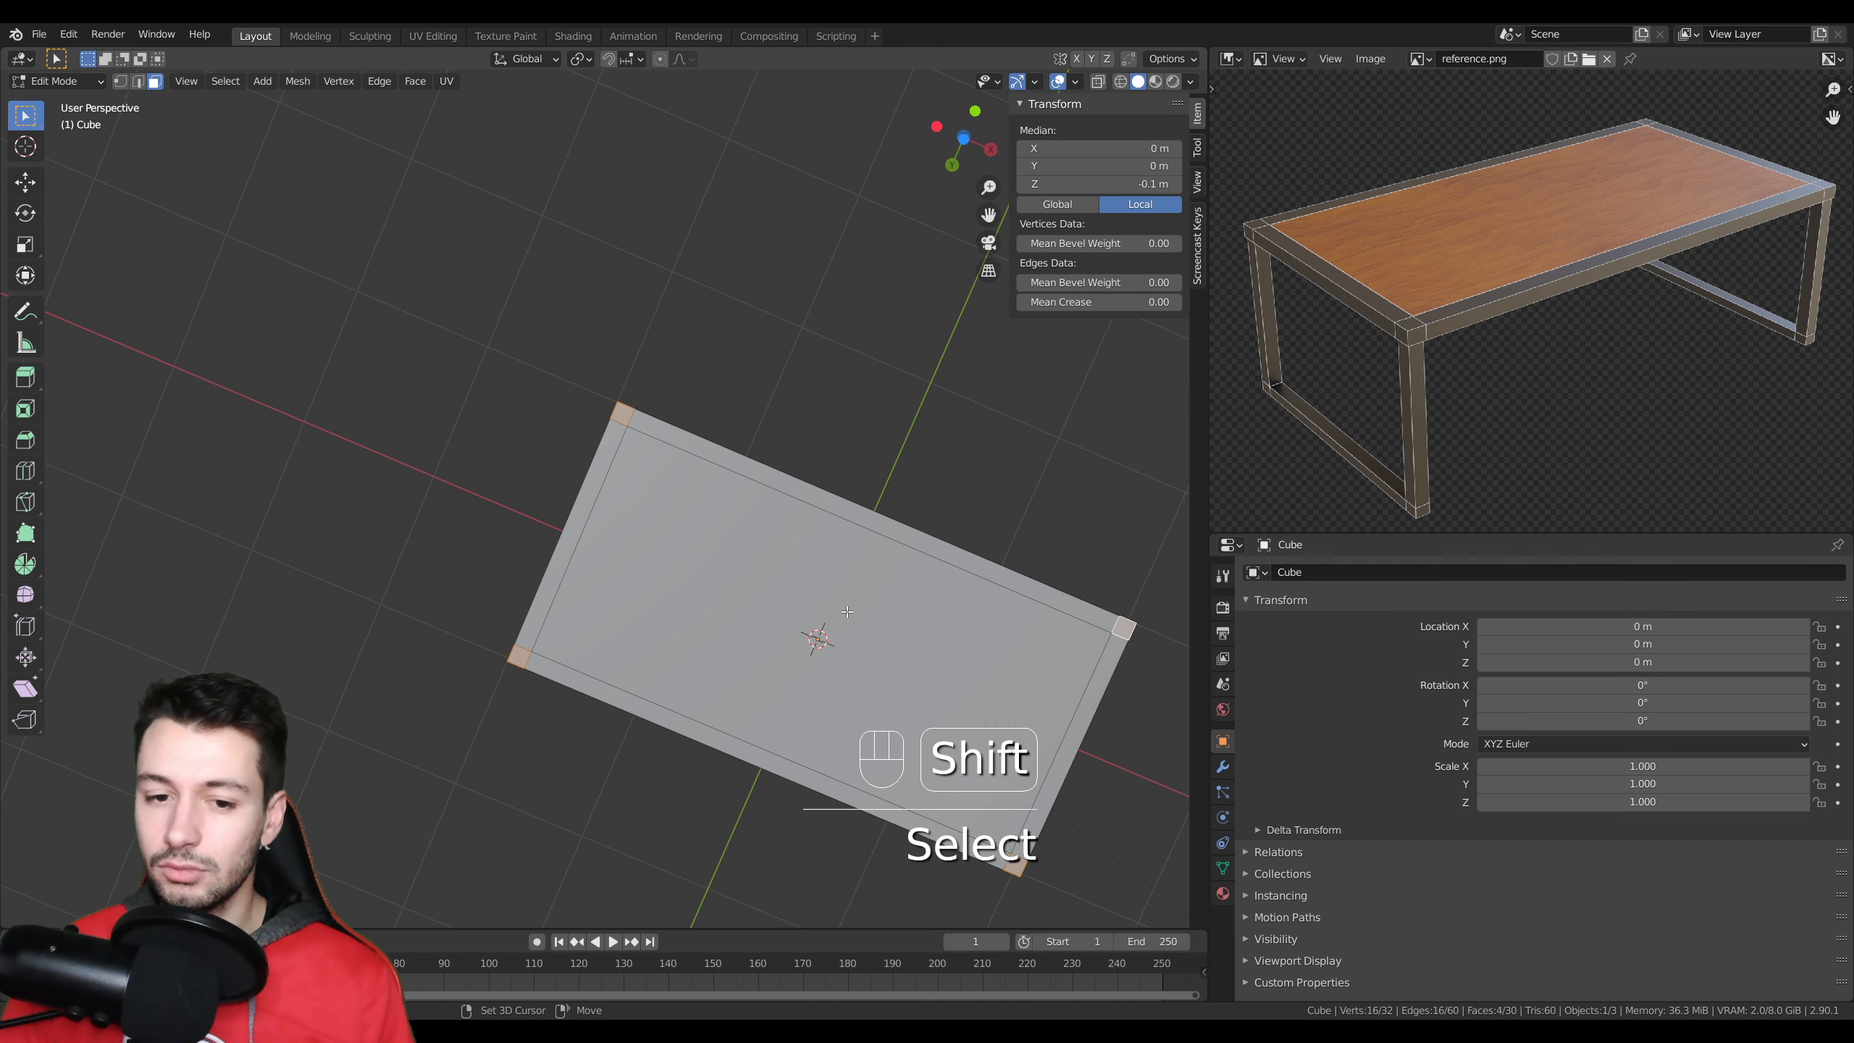
# - Inset the four selected corner faces by a thickness of about 0.008 m
pyautogui.scroll(4, 691, 537)
pyautogui.keyDown('shift'); pyautogui.moveTo(691, 536); pyautogui.dragTo(656, 514, button='middle'); pyautogui.keyUp('shift')
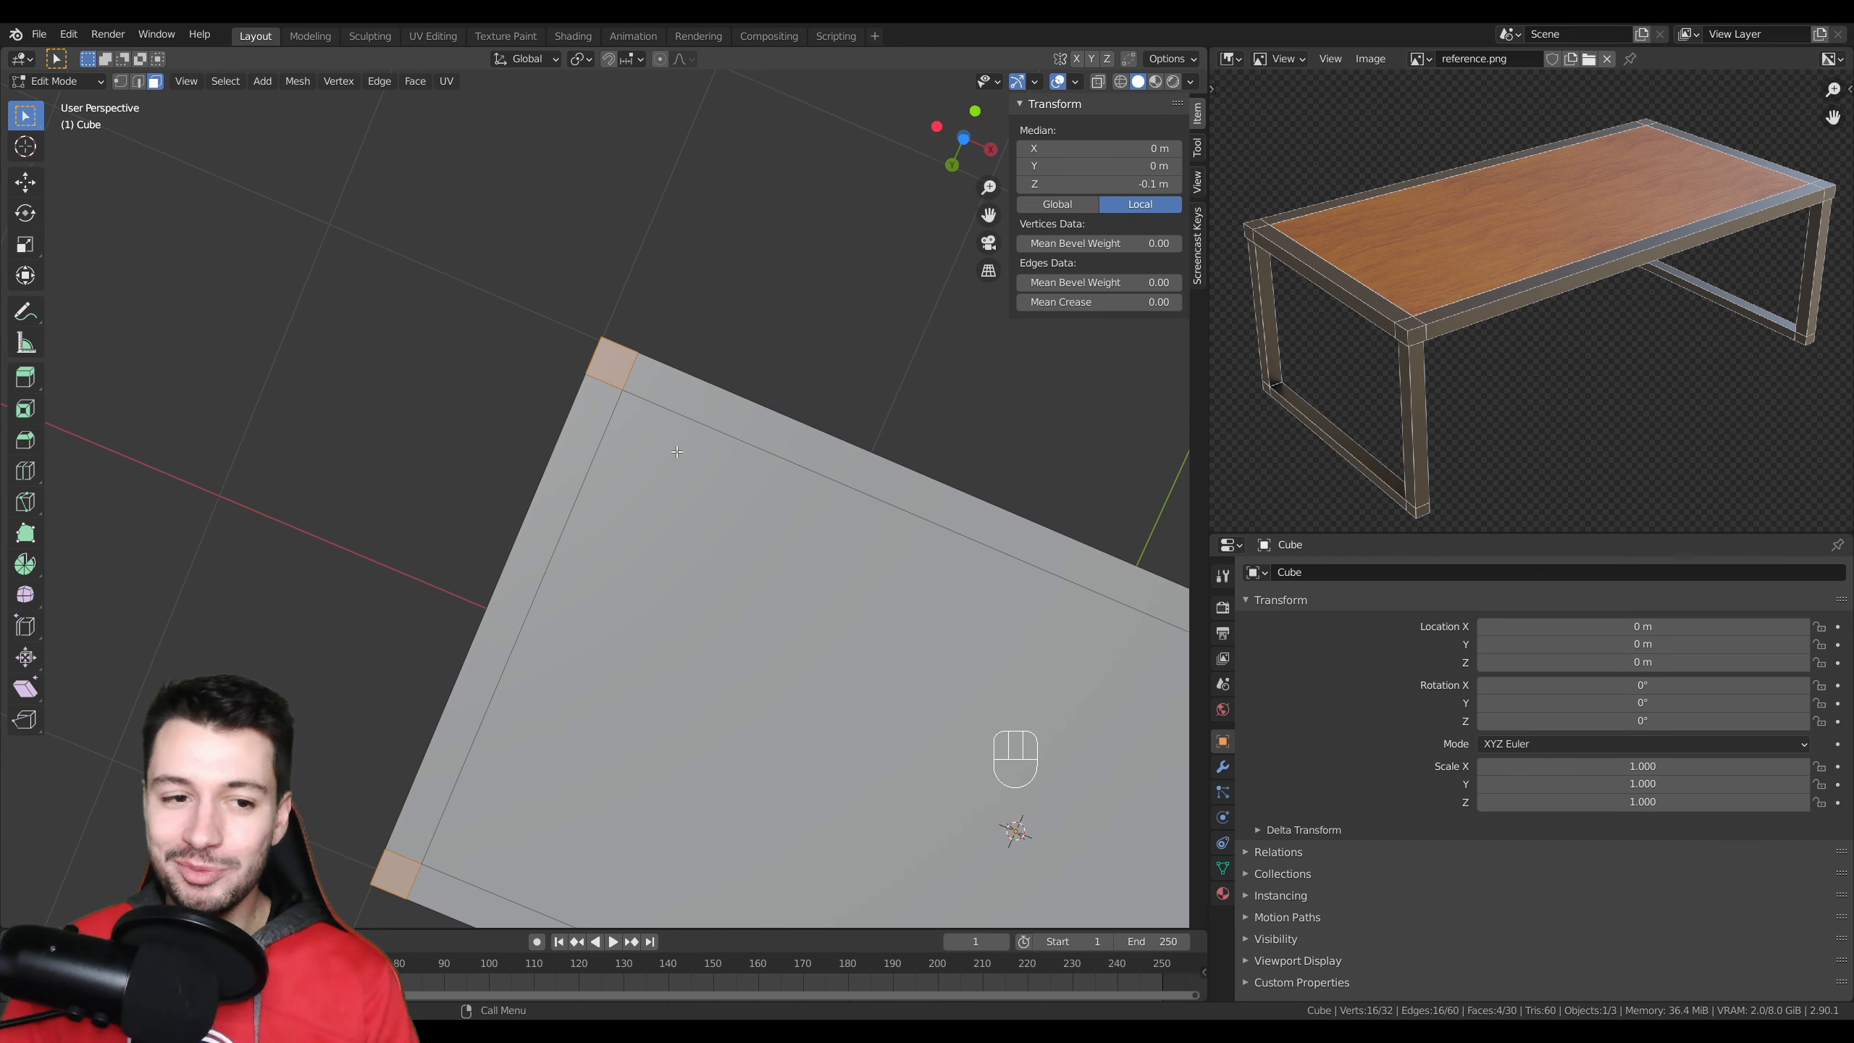
pyautogui.scroll(2, 772, 423)
pyautogui.keyDown('shift'); pyautogui.moveTo(773, 416); pyautogui.dragTo(777, 492, button='middle'); pyautogui.keyUp('shift')
pyautogui.scroll(2, 777, 493)
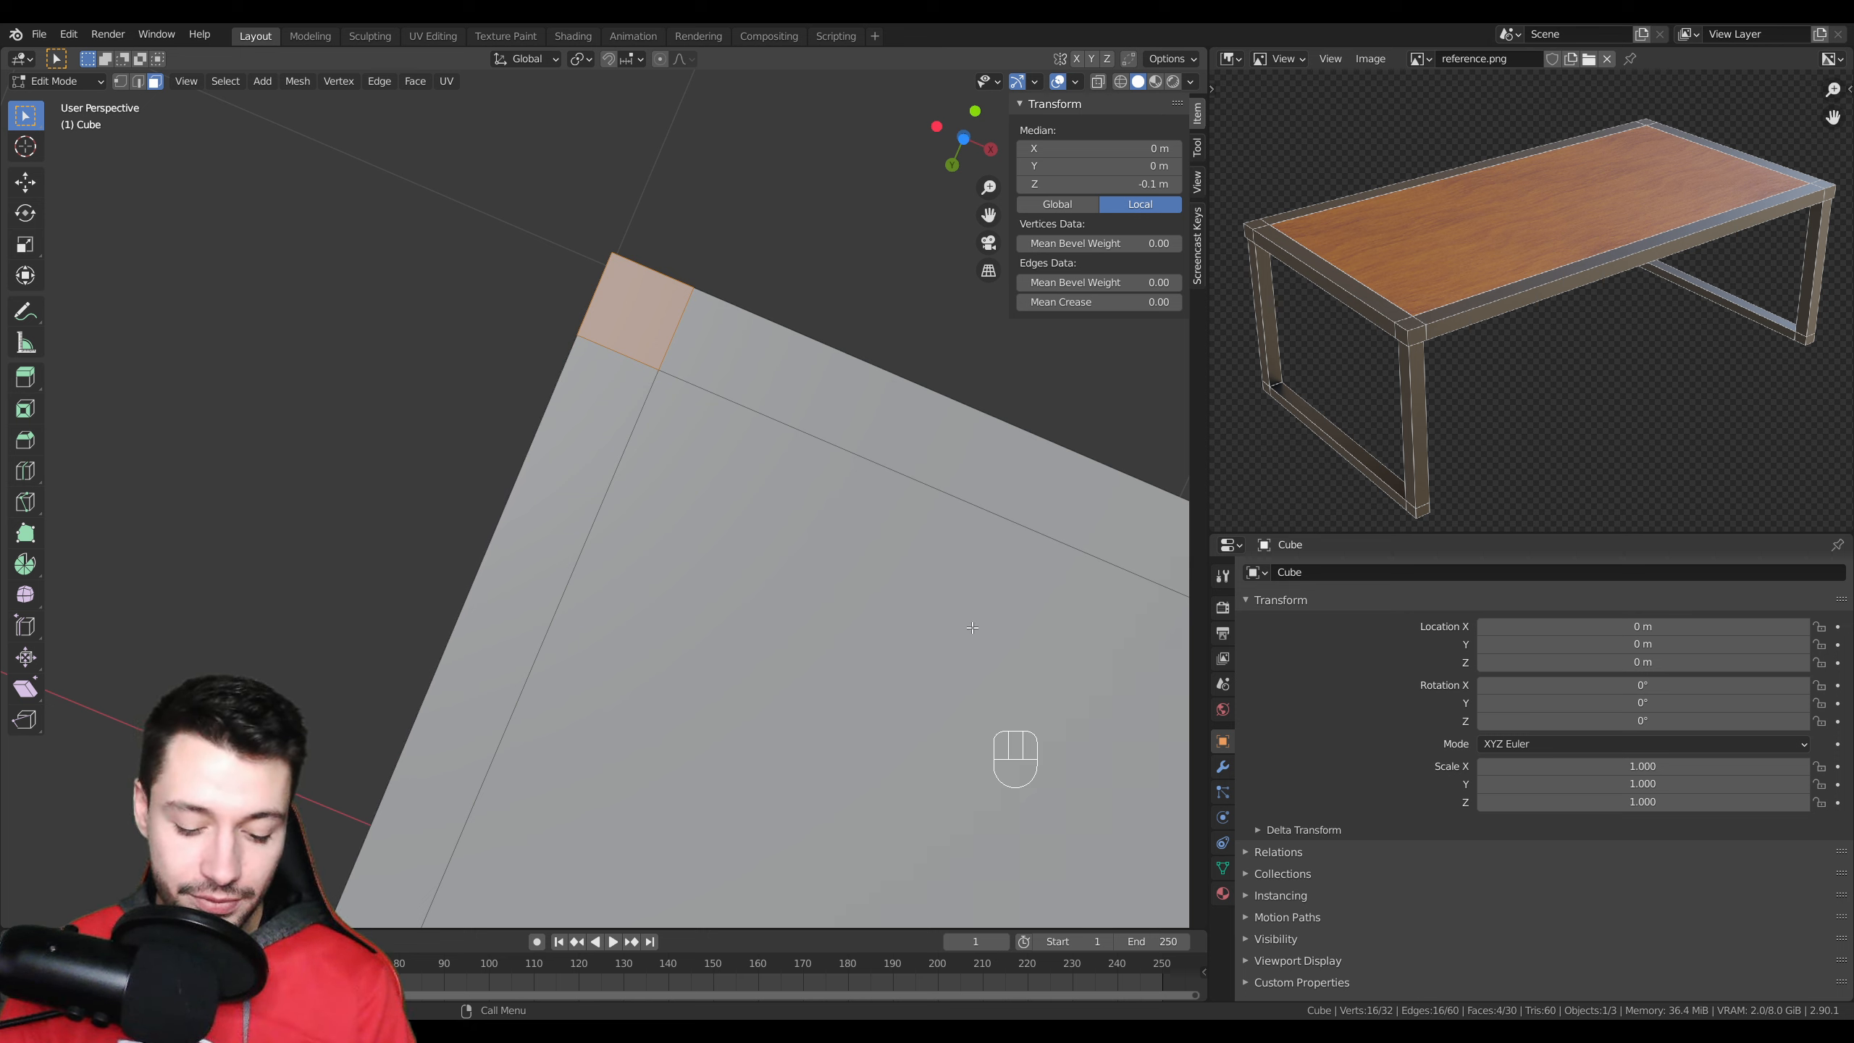
pyautogui.press('i')
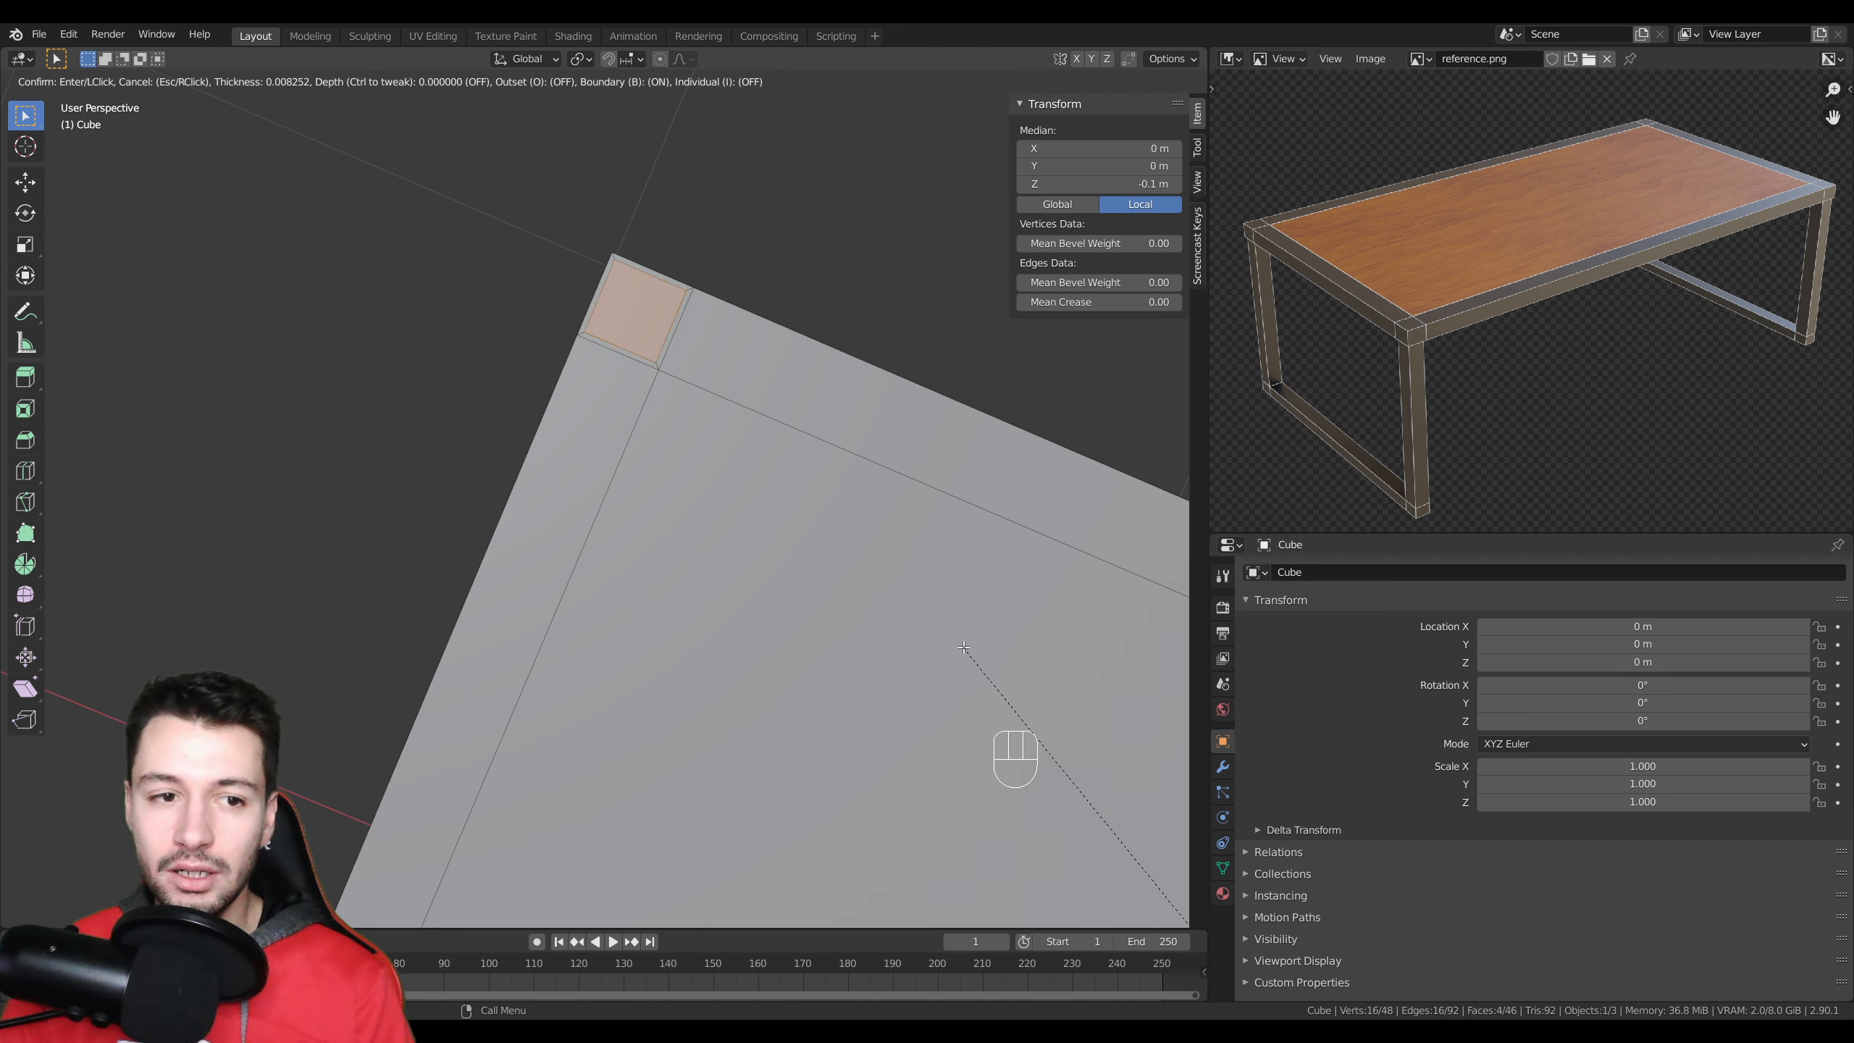
pyautogui.click(965, 647)
# - From the front view, extrude the four inset corner faces 1.2 m downward in snapped increments to form the legs
pyautogui.scroll(-2, 639, 660)
pyautogui.keyDown('shift'); pyautogui.moveTo(639, 660); pyautogui.dragTo(506, 283, button='middle'); pyautogui.keyUp('shift')
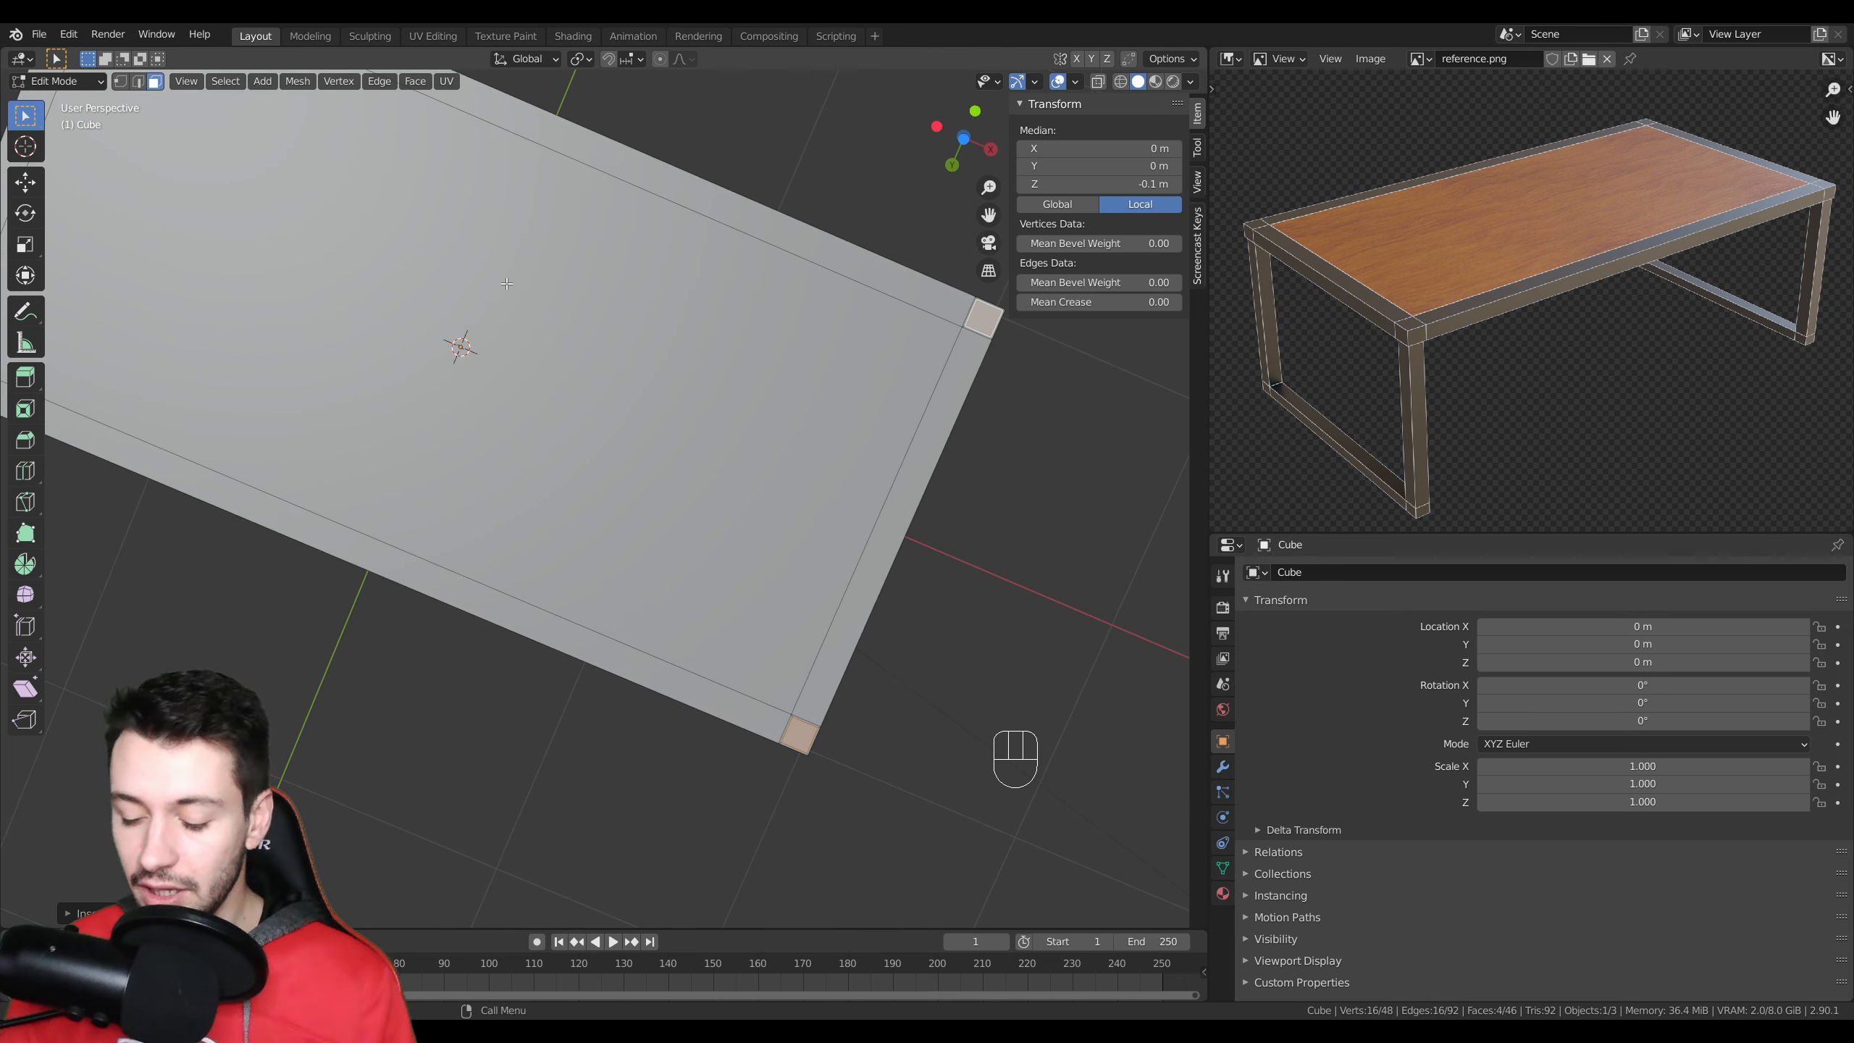
pyautogui.press('KP_1')
pyautogui.keyDown('shift'); pyautogui.moveTo(405, 563); pyautogui.dragTo(599, 534, button='middle'); pyautogui.keyUp('shift')
pyautogui.scroll(-1, 604, 534)
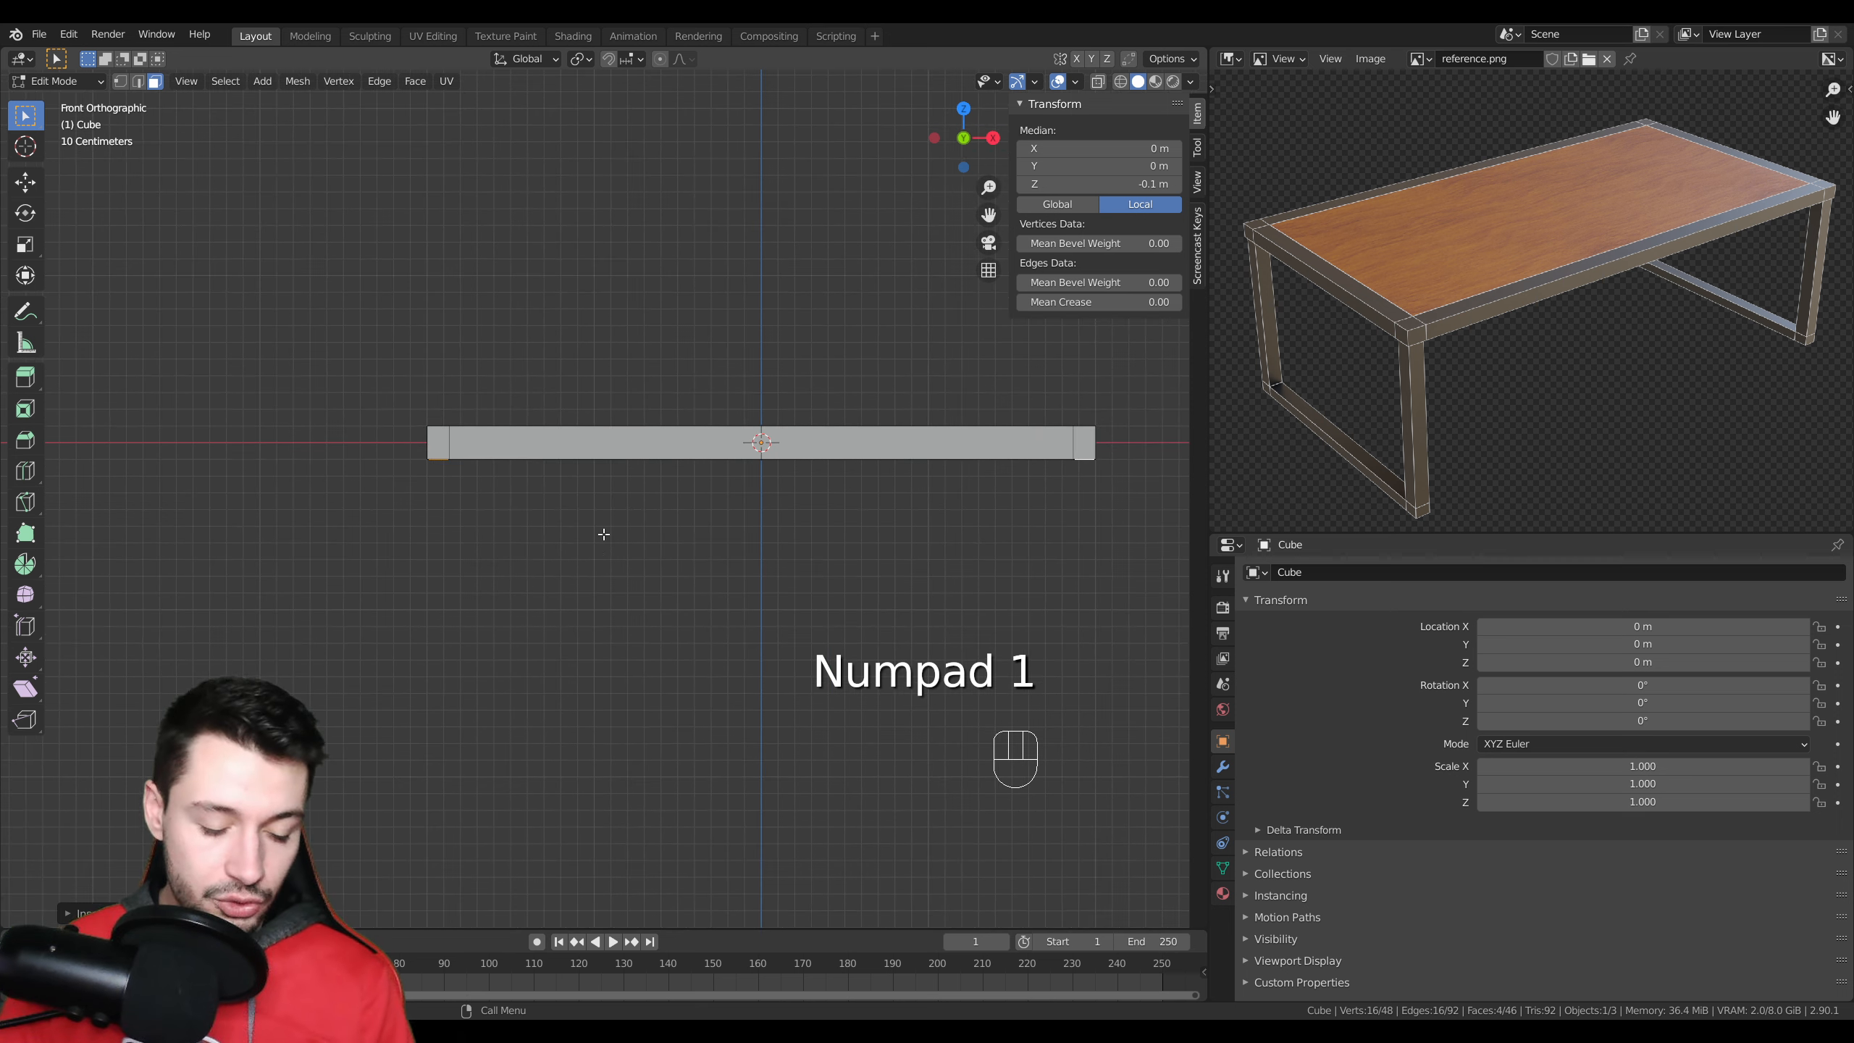
pyautogui.press('e')
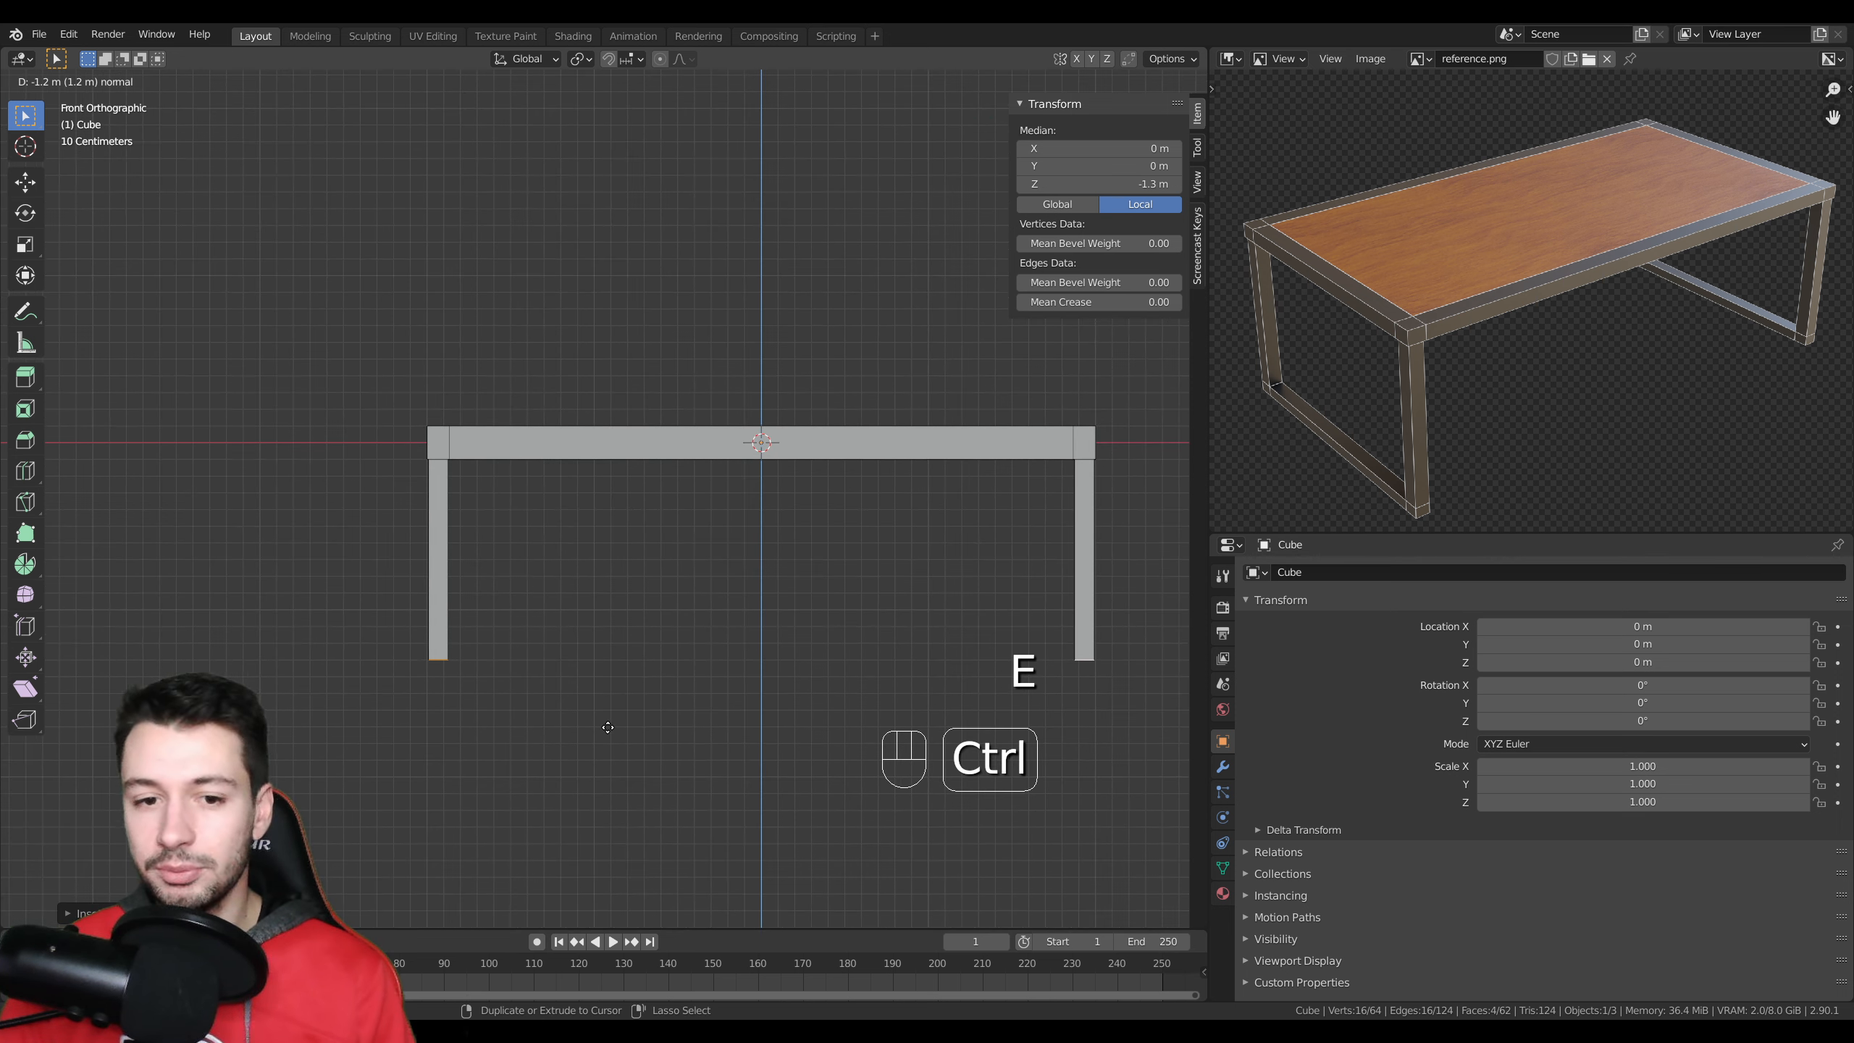
pyautogui.click(608, 726)
# - Lengthen the legs by moving their end faces 0.2 m down along Z with snapping, in the front view
pyautogui.moveTo(608, 729); pyautogui.dragTo(637, 439, button='middle')
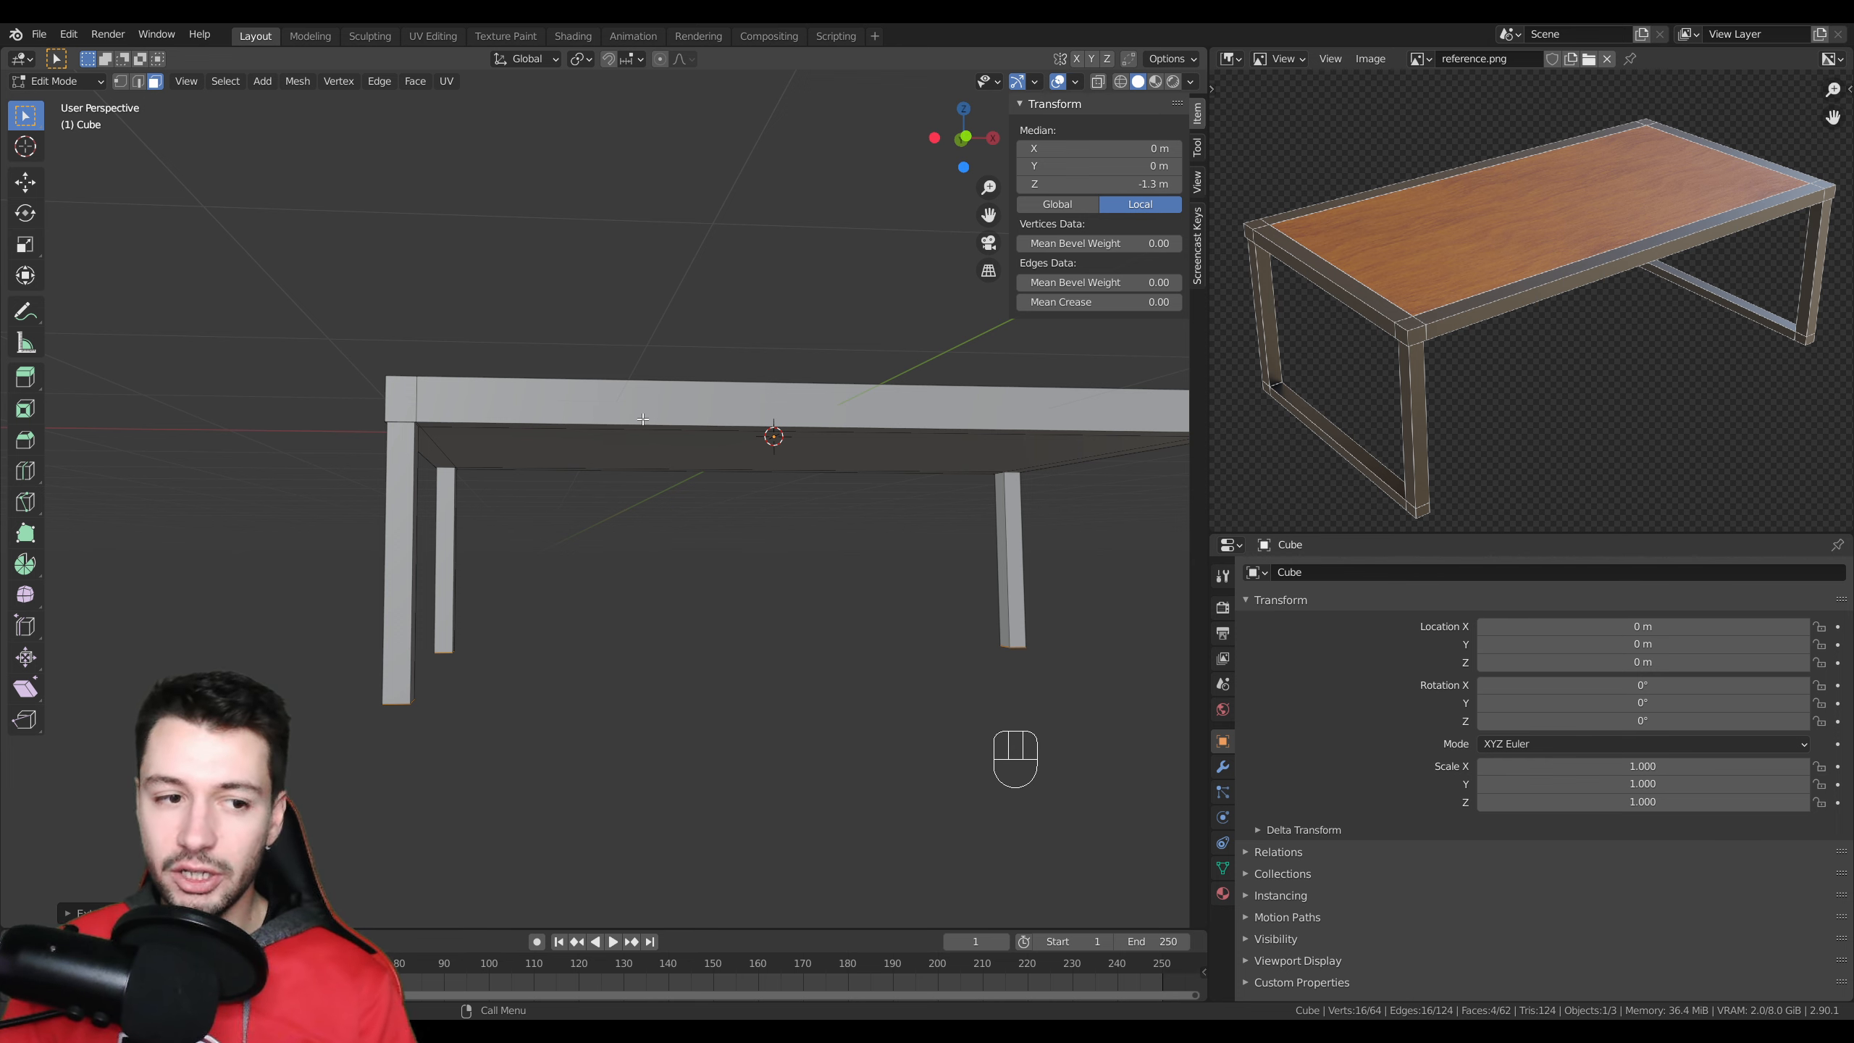
pyautogui.moveTo(575, 613); pyautogui.dragTo(657, 577, button='middle')
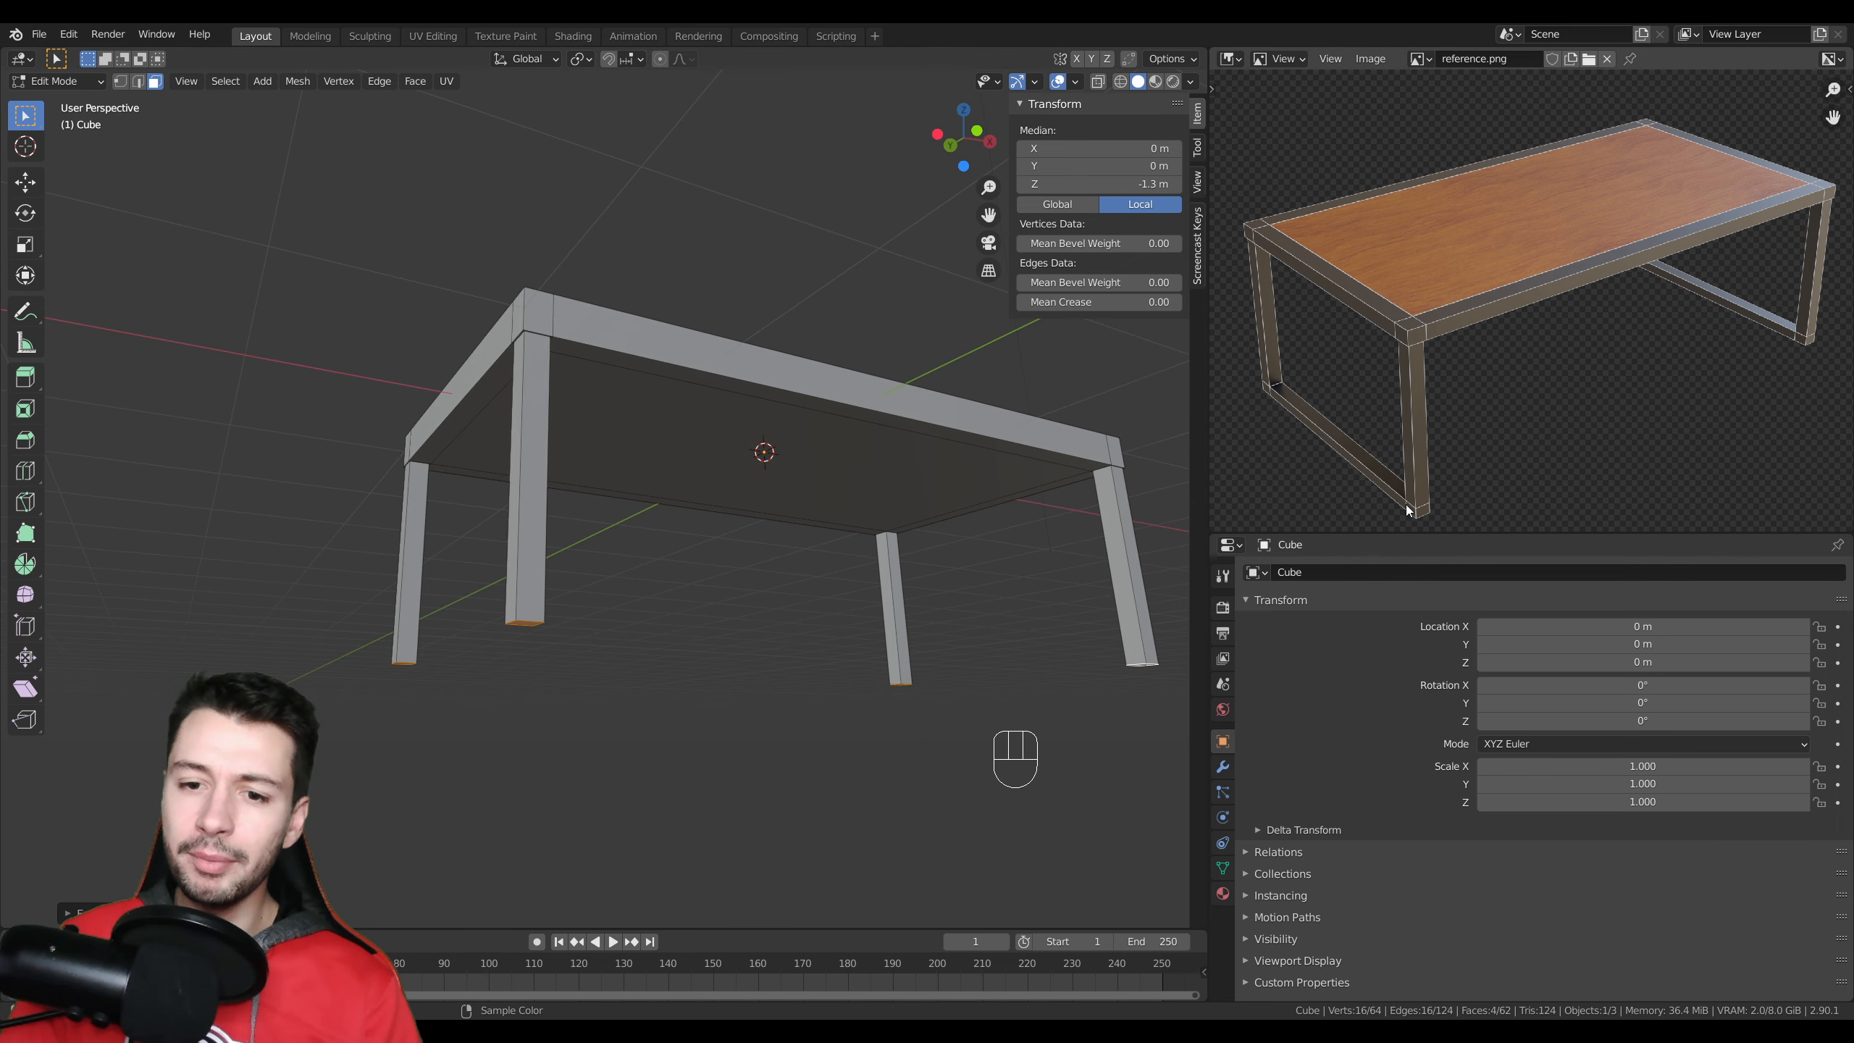
pyautogui.press('KP_1')
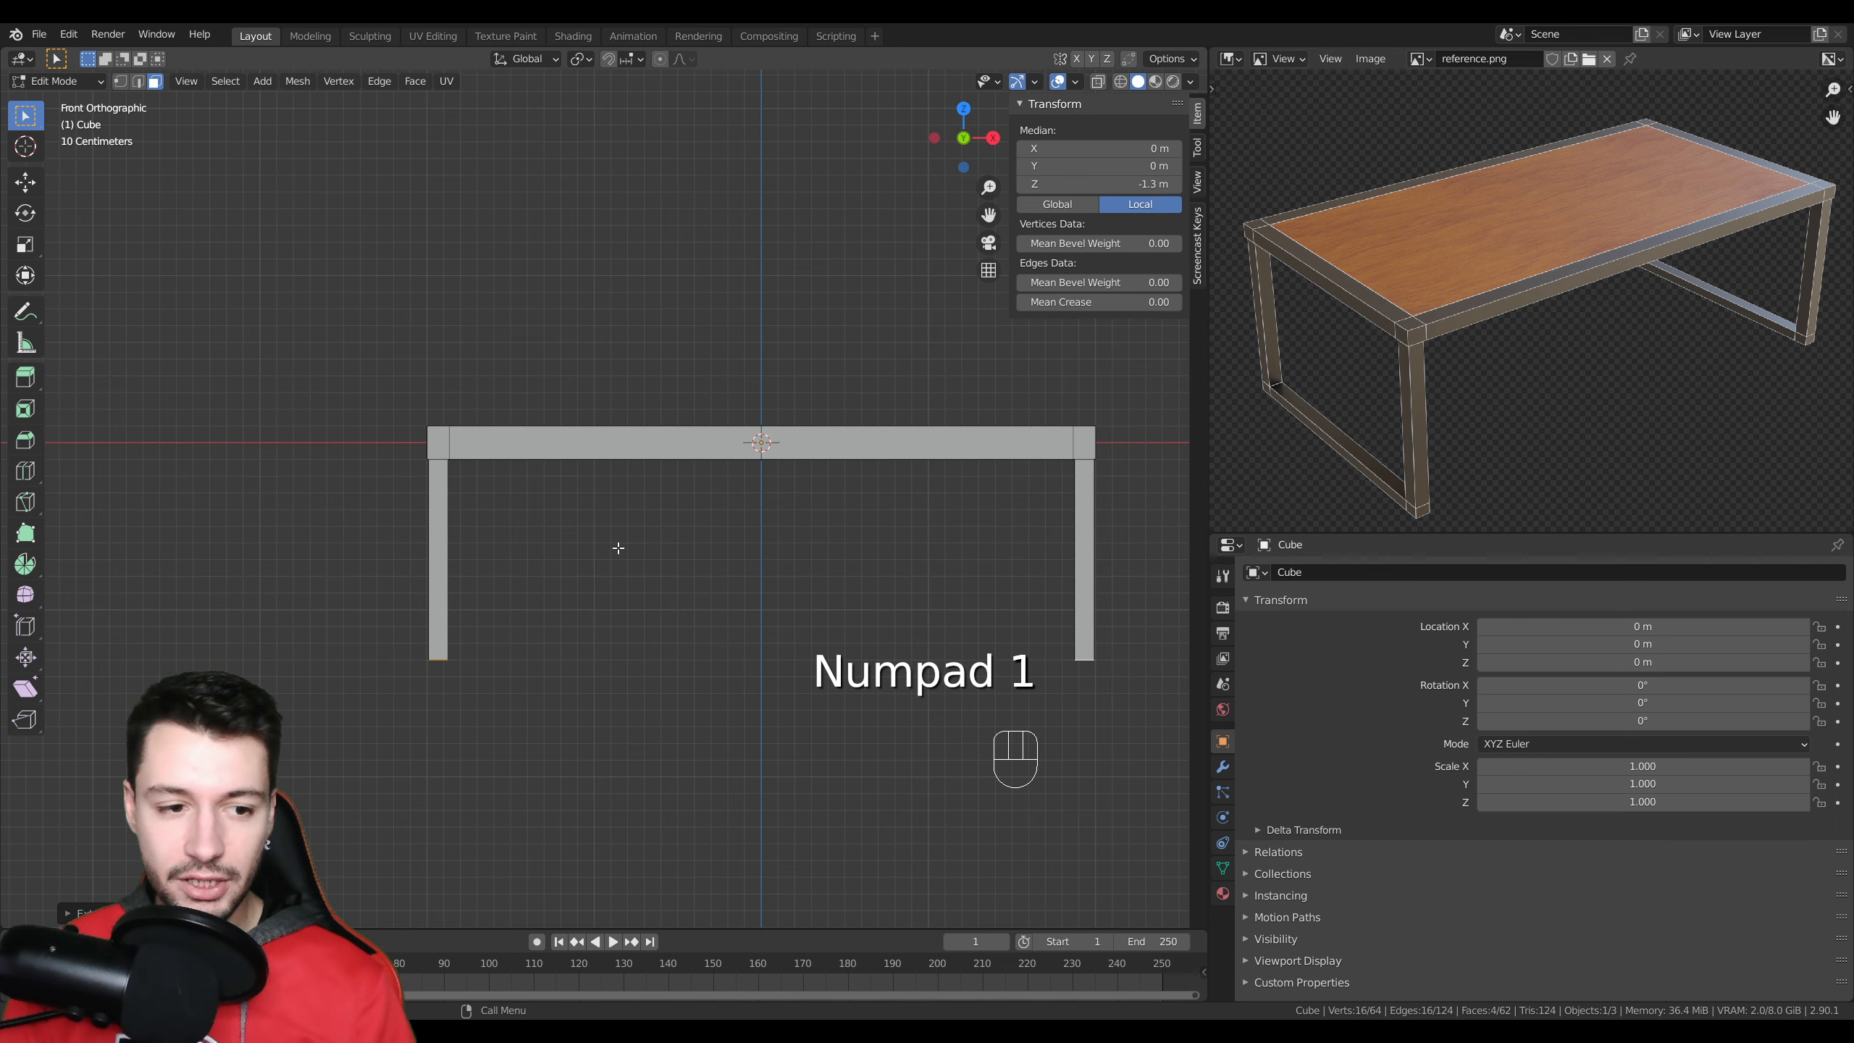
pyautogui.keyDown('shift'); pyautogui.moveTo(563, 629); pyautogui.dragTo(584, 499, button='middle'); pyautogui.keyUp('shift')
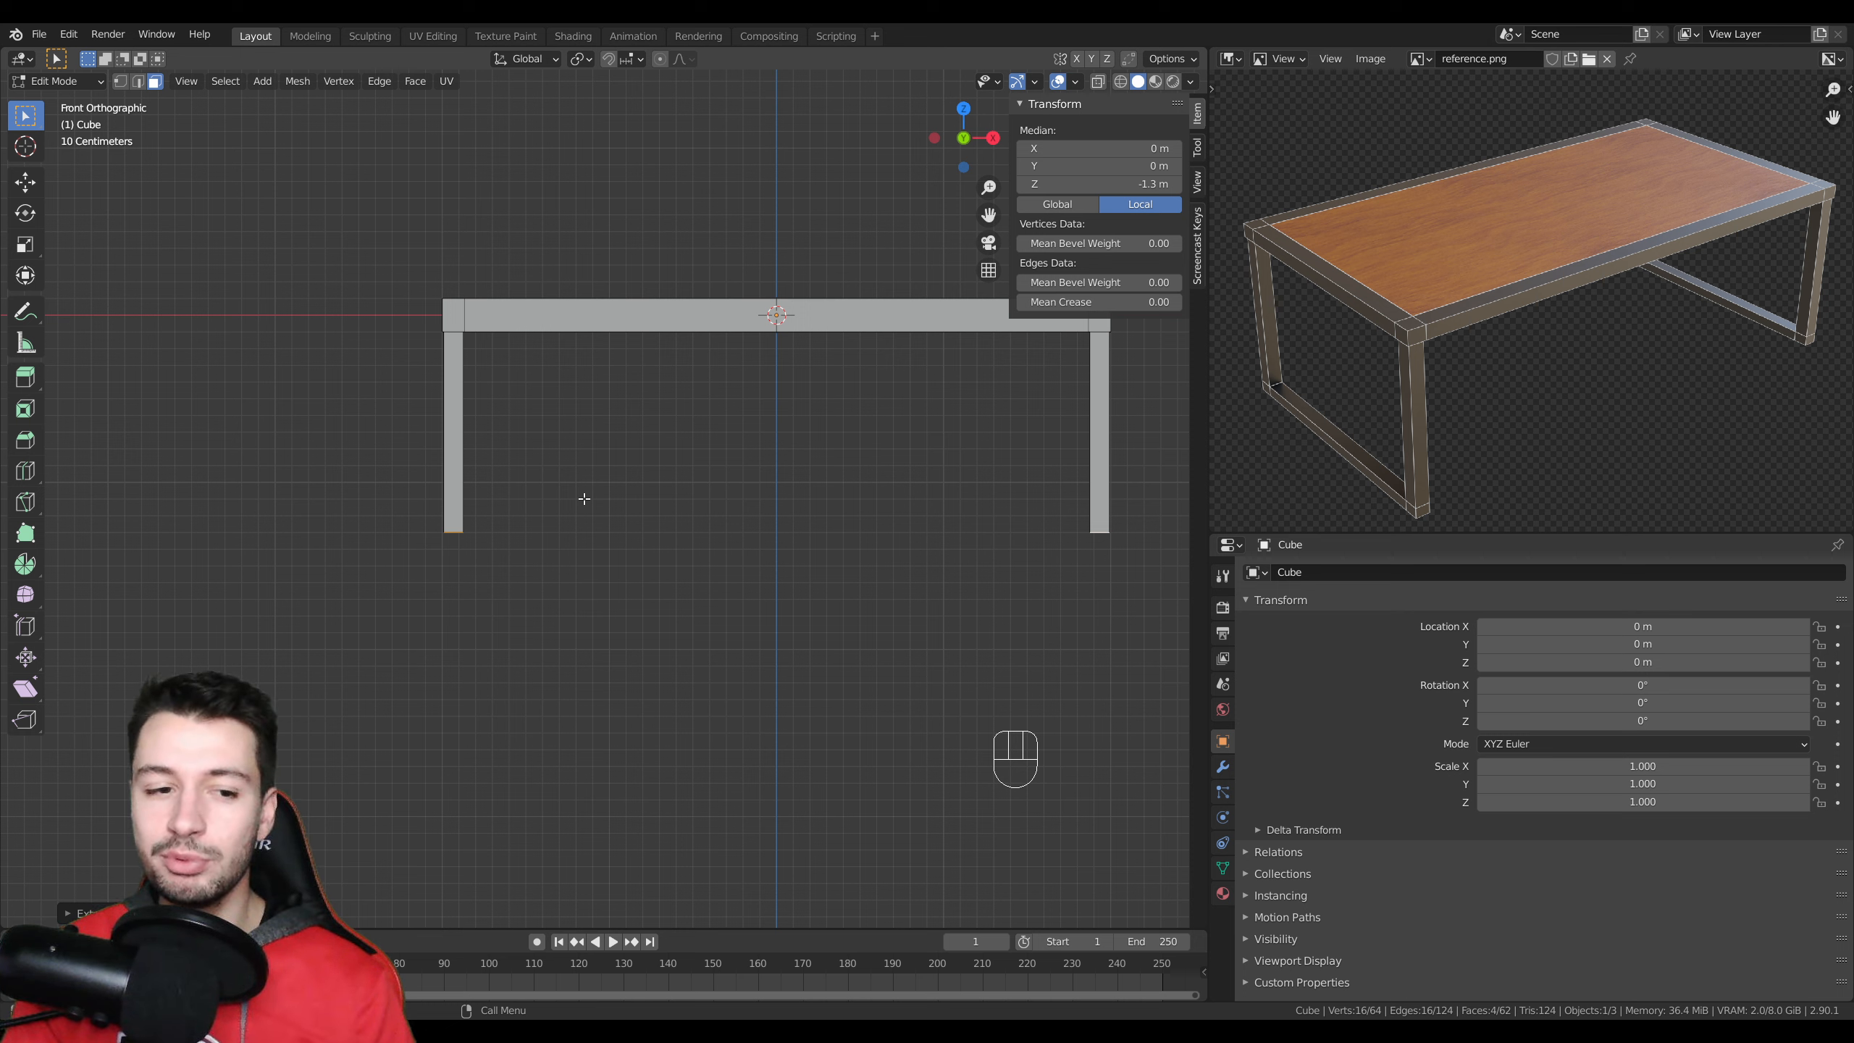
pyautogui.press('g')
pyautogui.press('z')
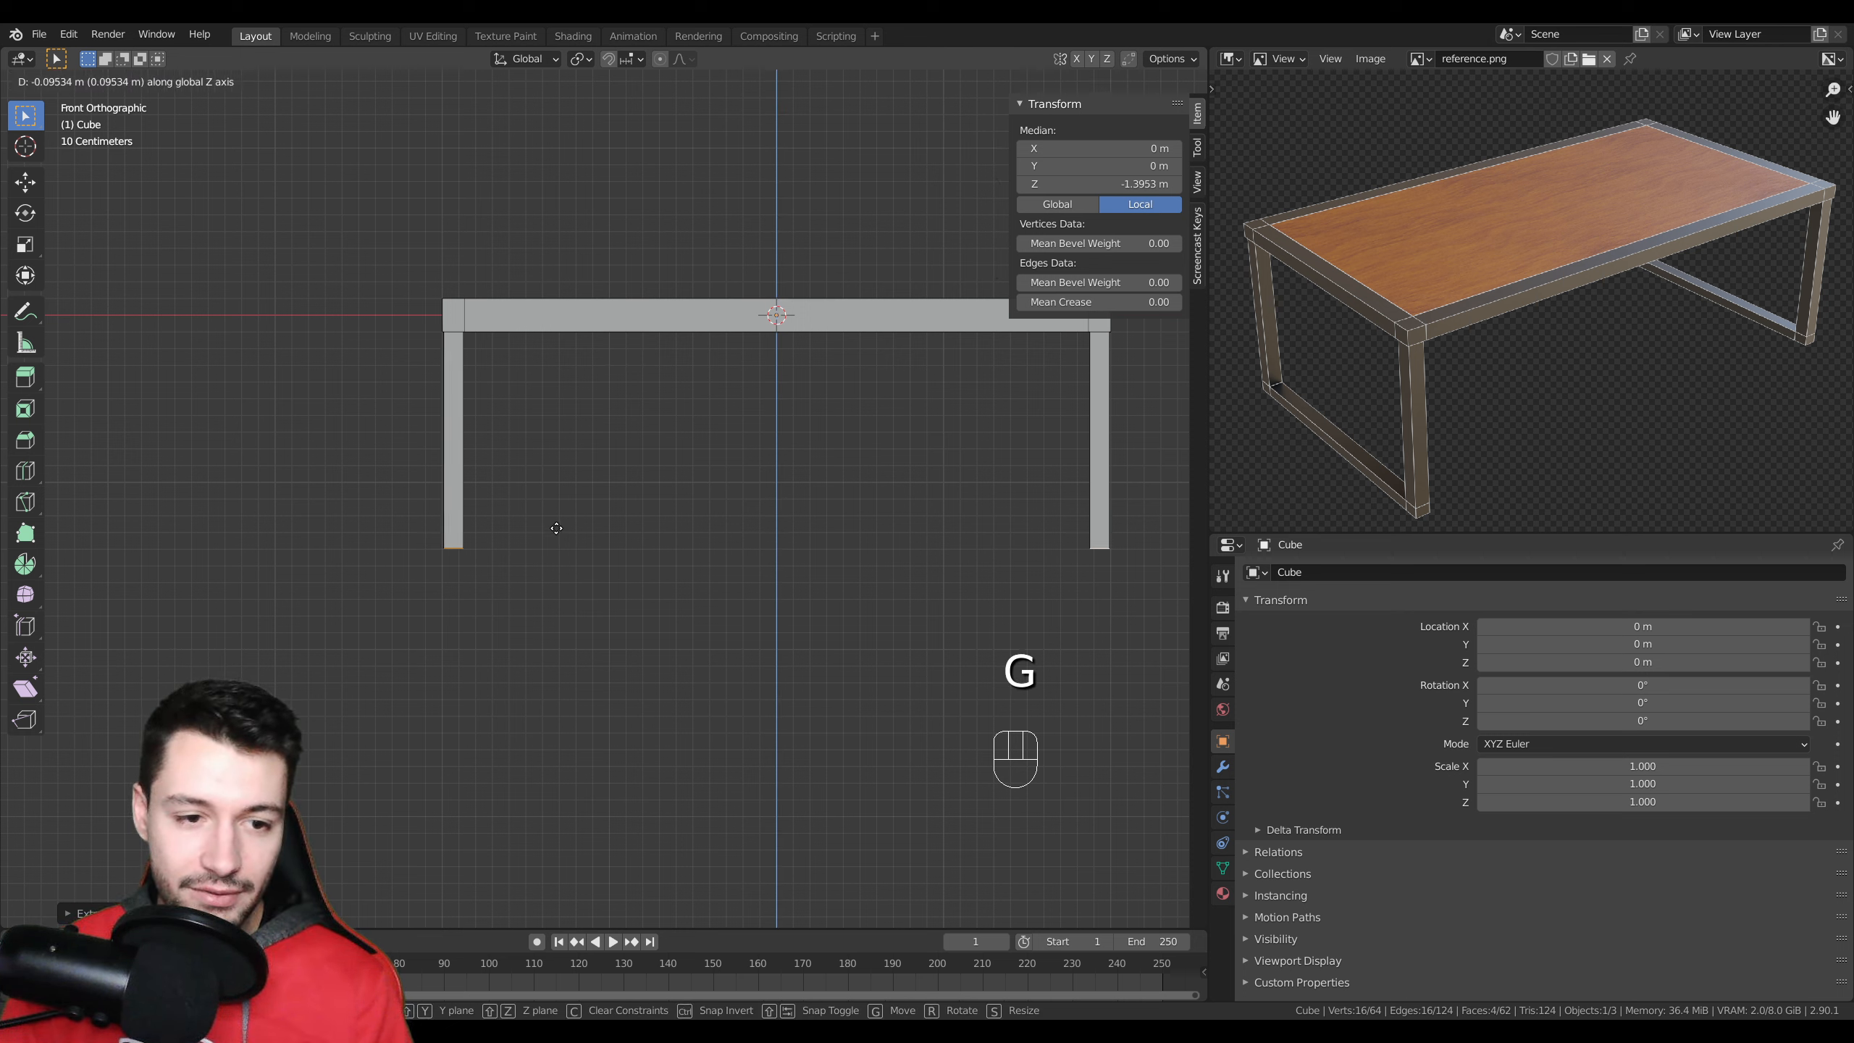
pyautogui.press('ctrl')
pyautogui.click(490, 546)
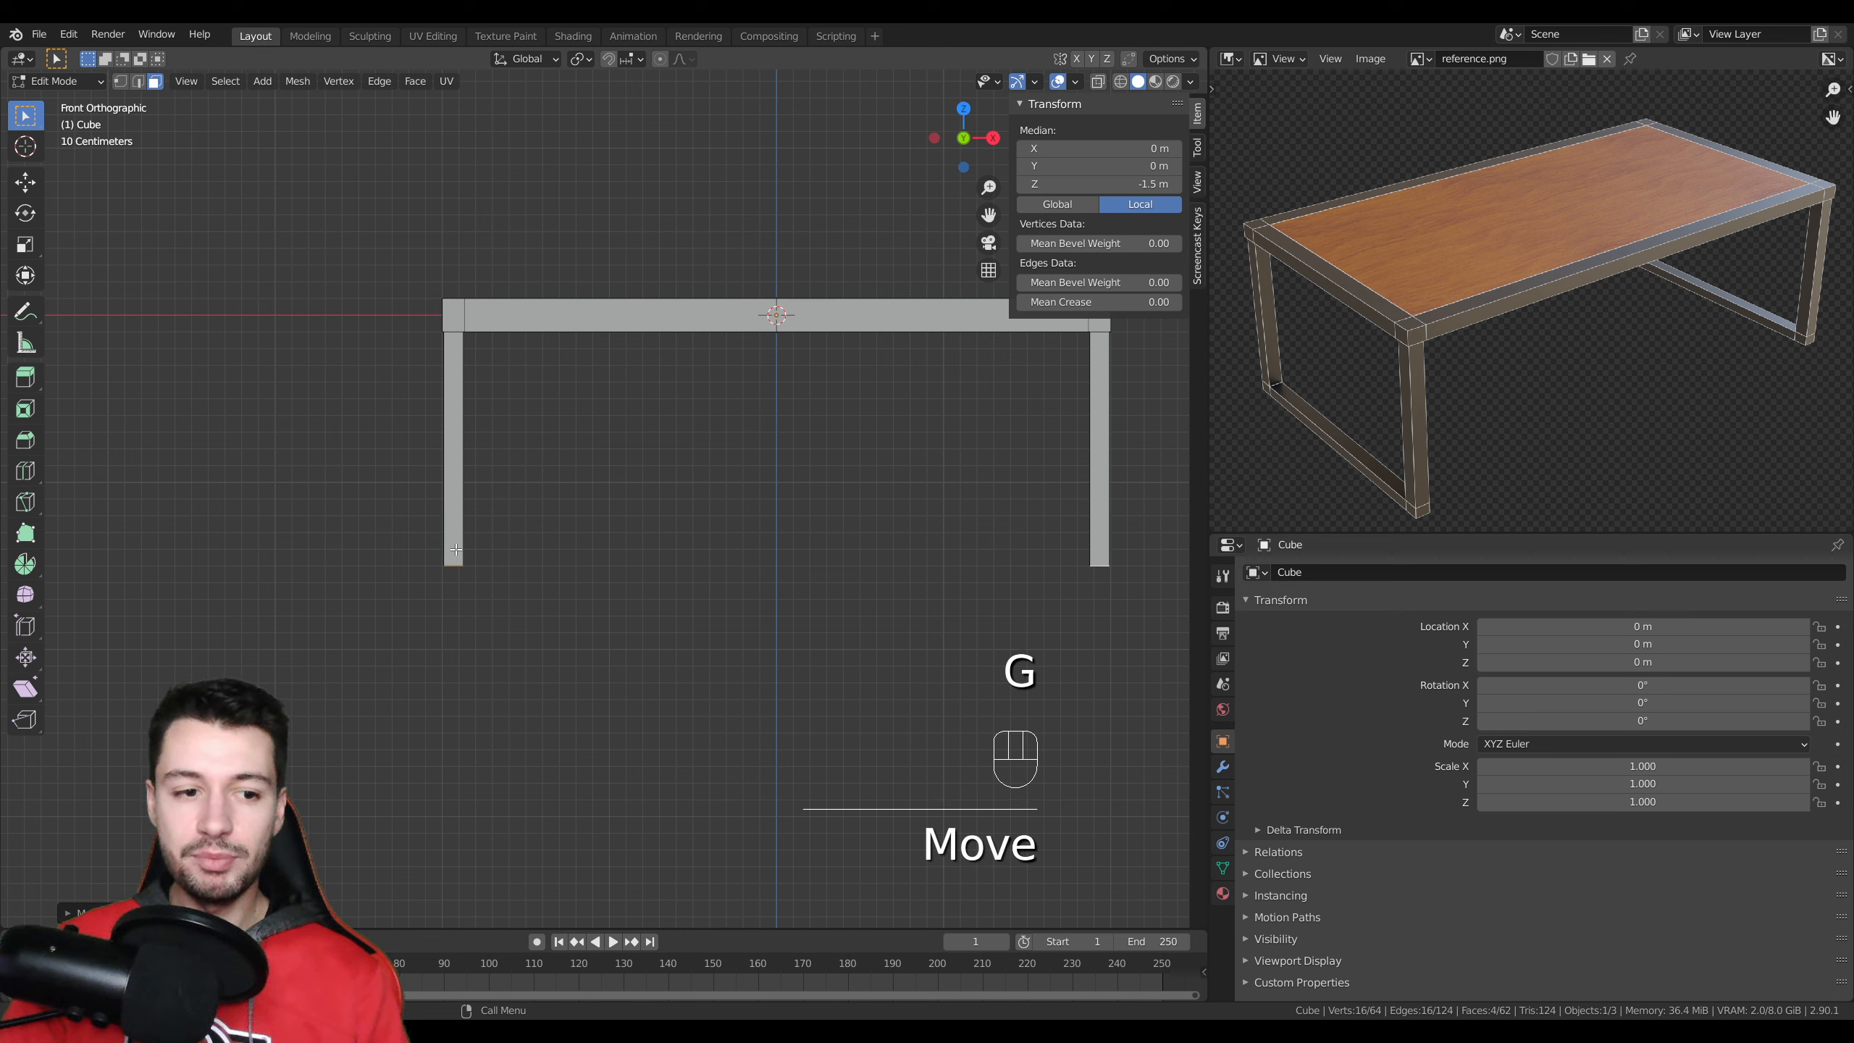
# - Draw an annotation line across the lower part of the legs and undo it
pyautogui.keyDown('shift'); pyautogui.moveTo(687, 521); pyautogui.dragTo(541, 460, button='middle'); pyautogui.keyUp('shift')
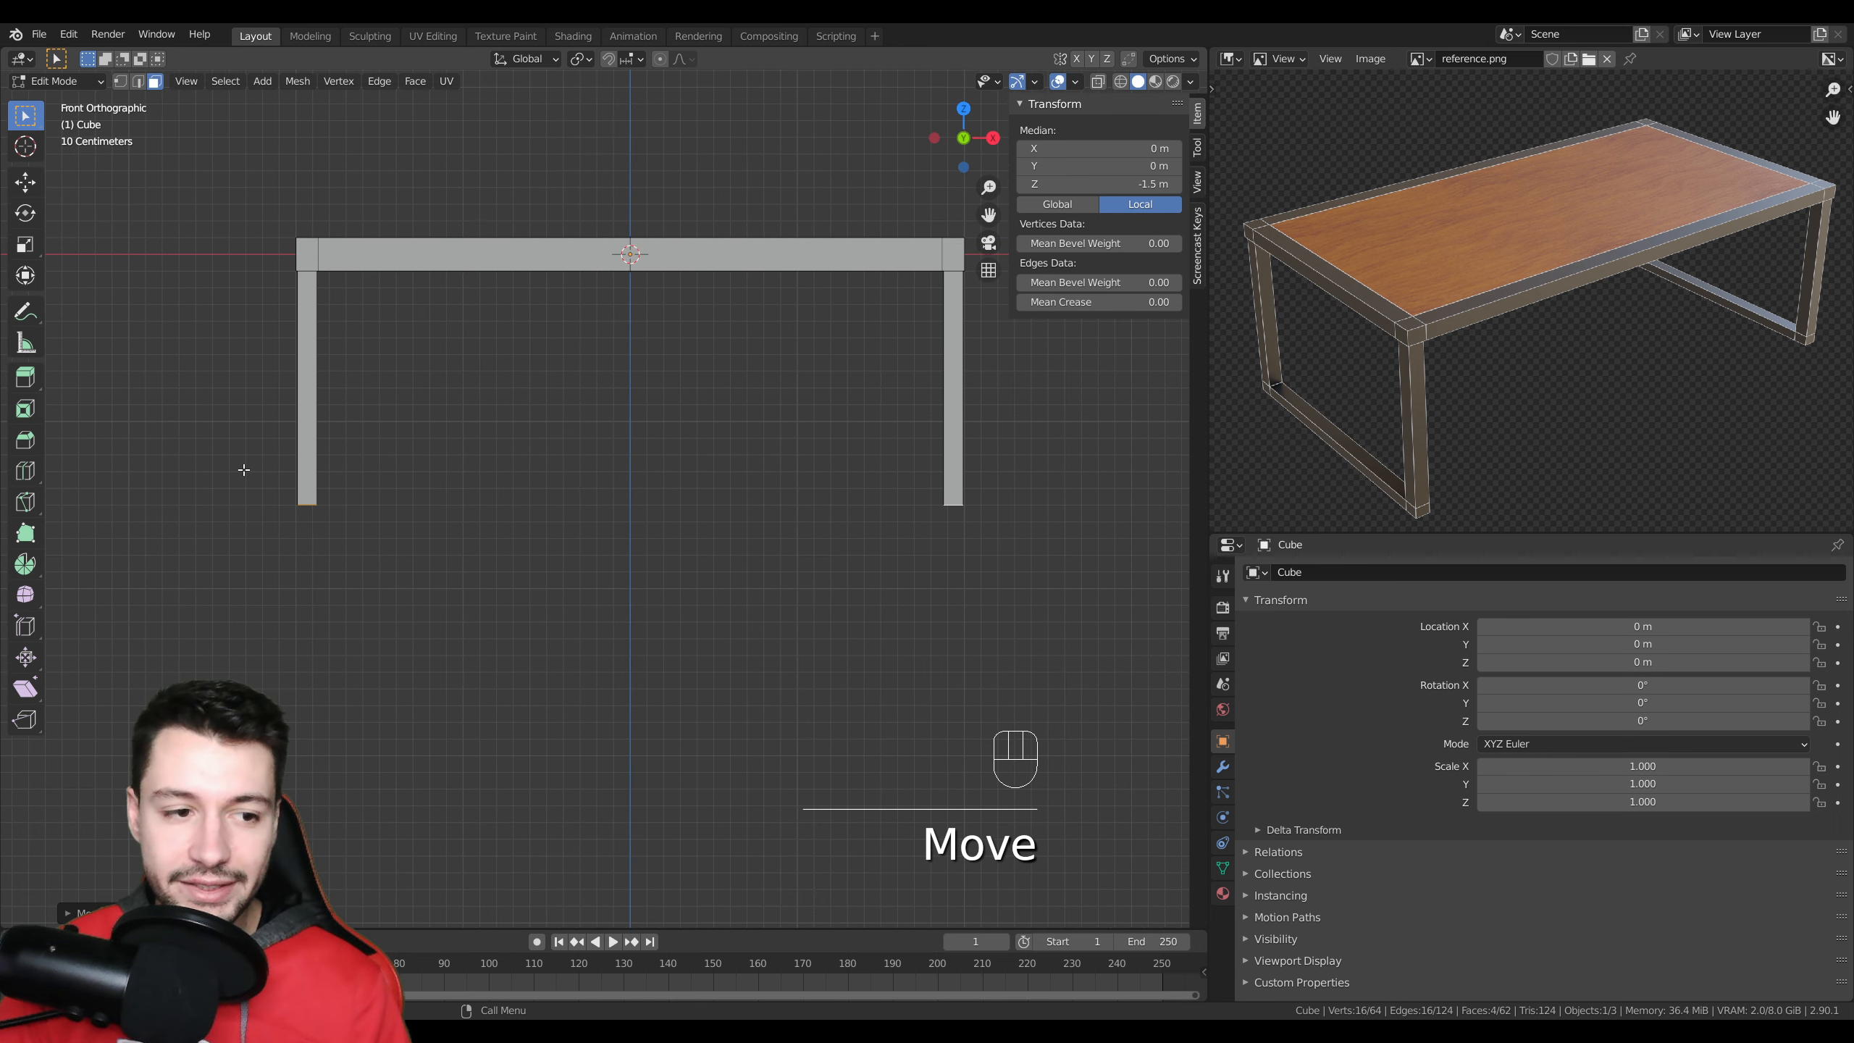
pyautogui.moveTo(257, 474); pyautogui.dragTo(1029, 461)
pyautogui.hotkey('ctrl', 'z')
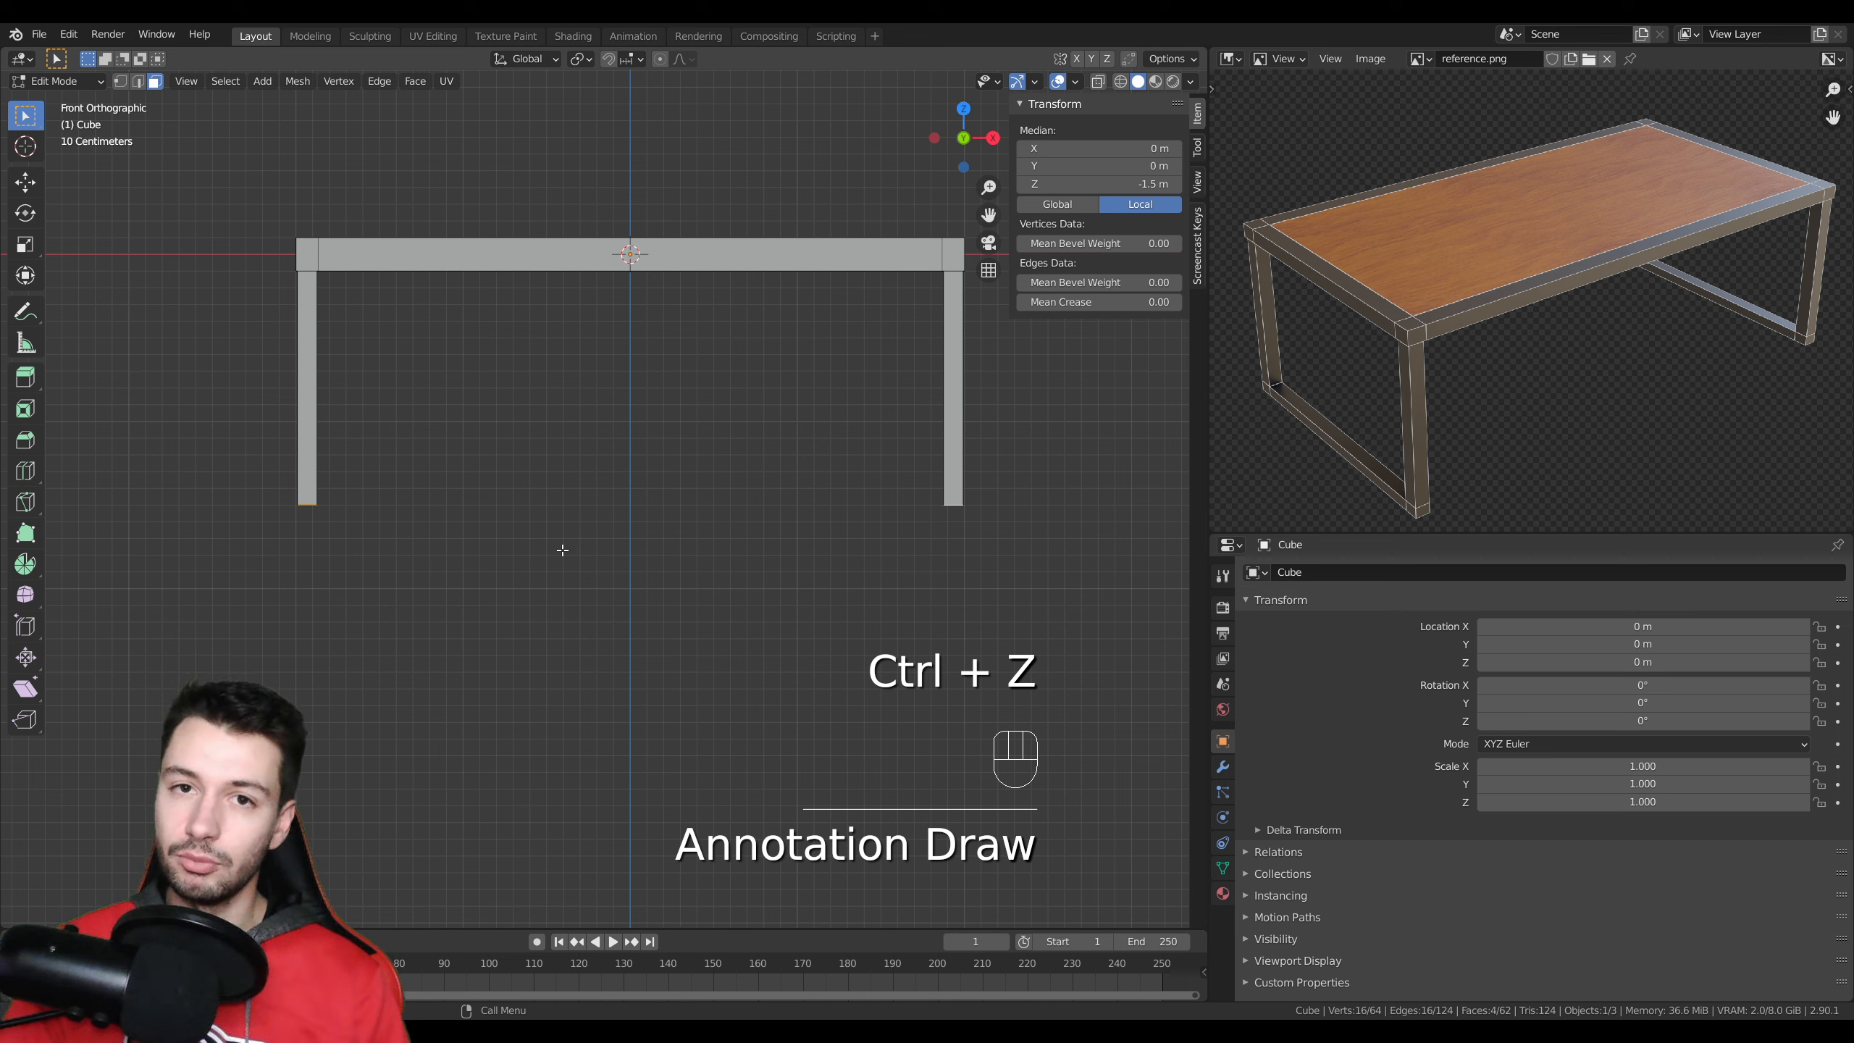
# - Cut a horizontal, angle-constrained line through all four legs near their bottom ends using the Knife with Occlude Geometry off
pyautogui.scroll(3, 1317, 361)
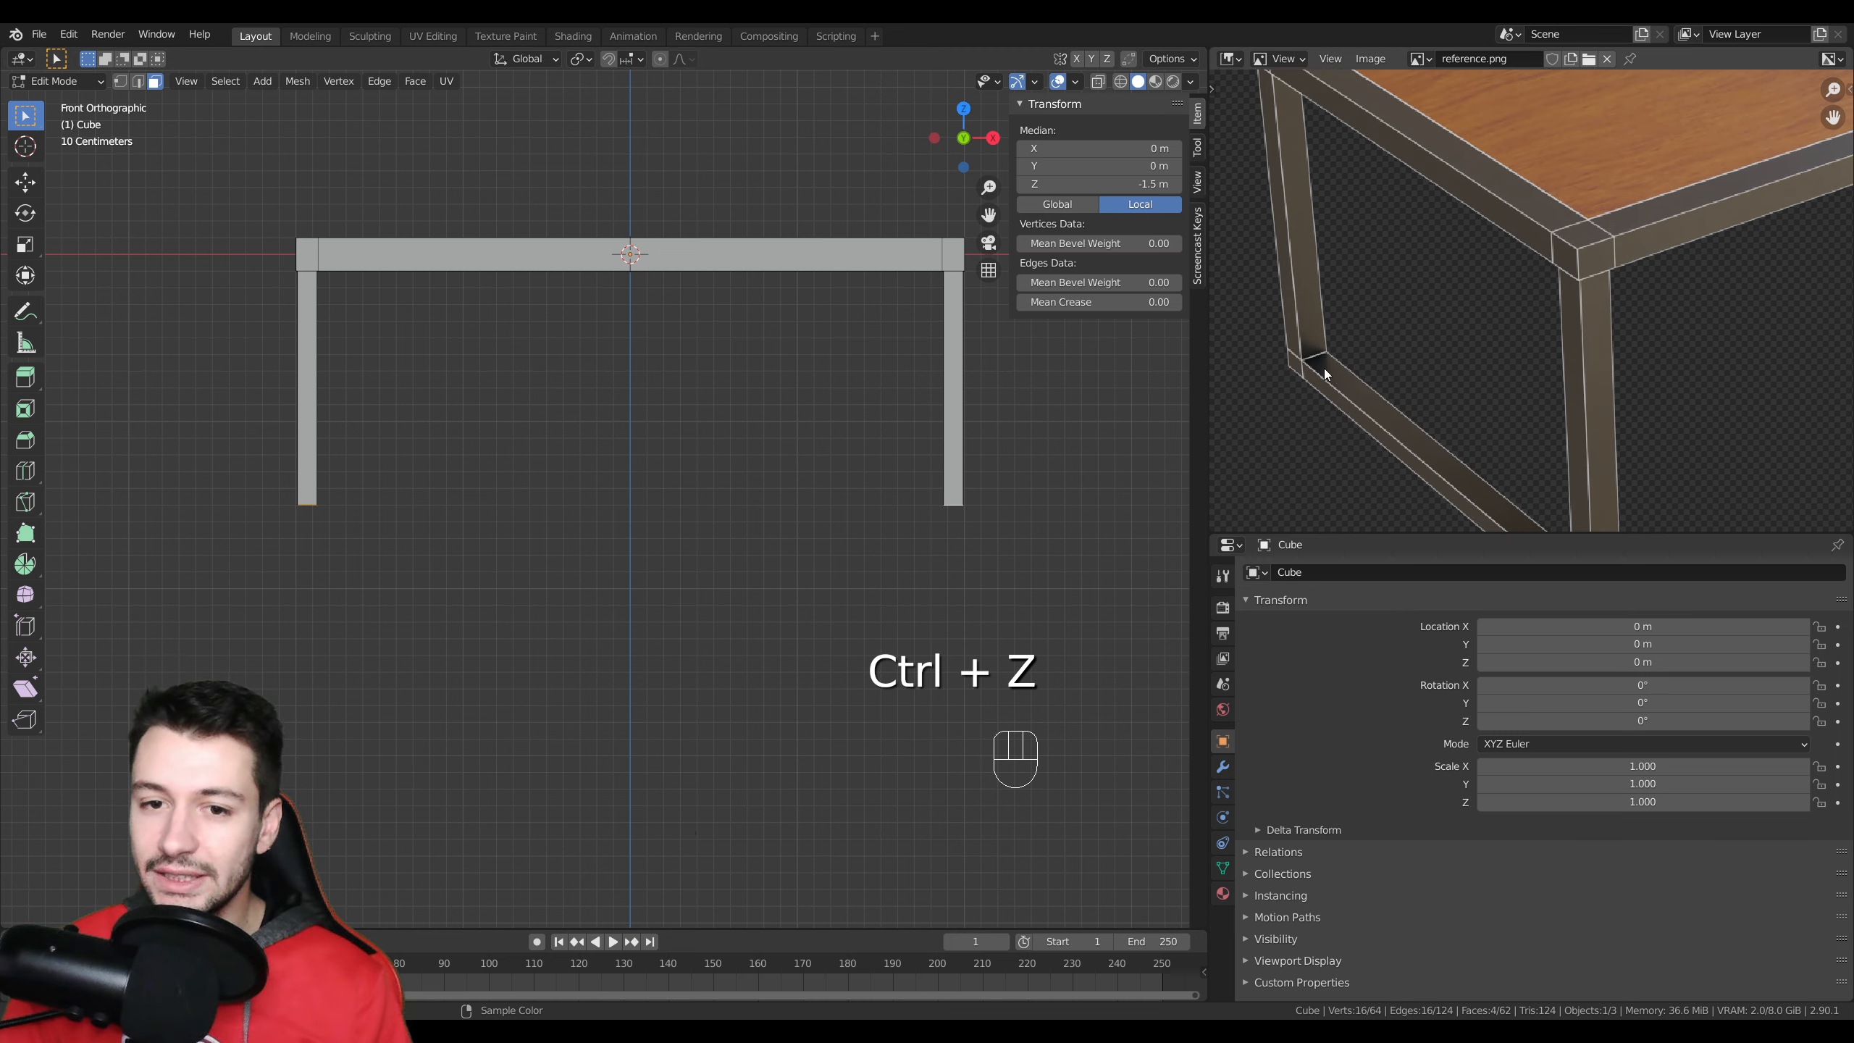
pyautogui.scroll(-1, 1324, 368)
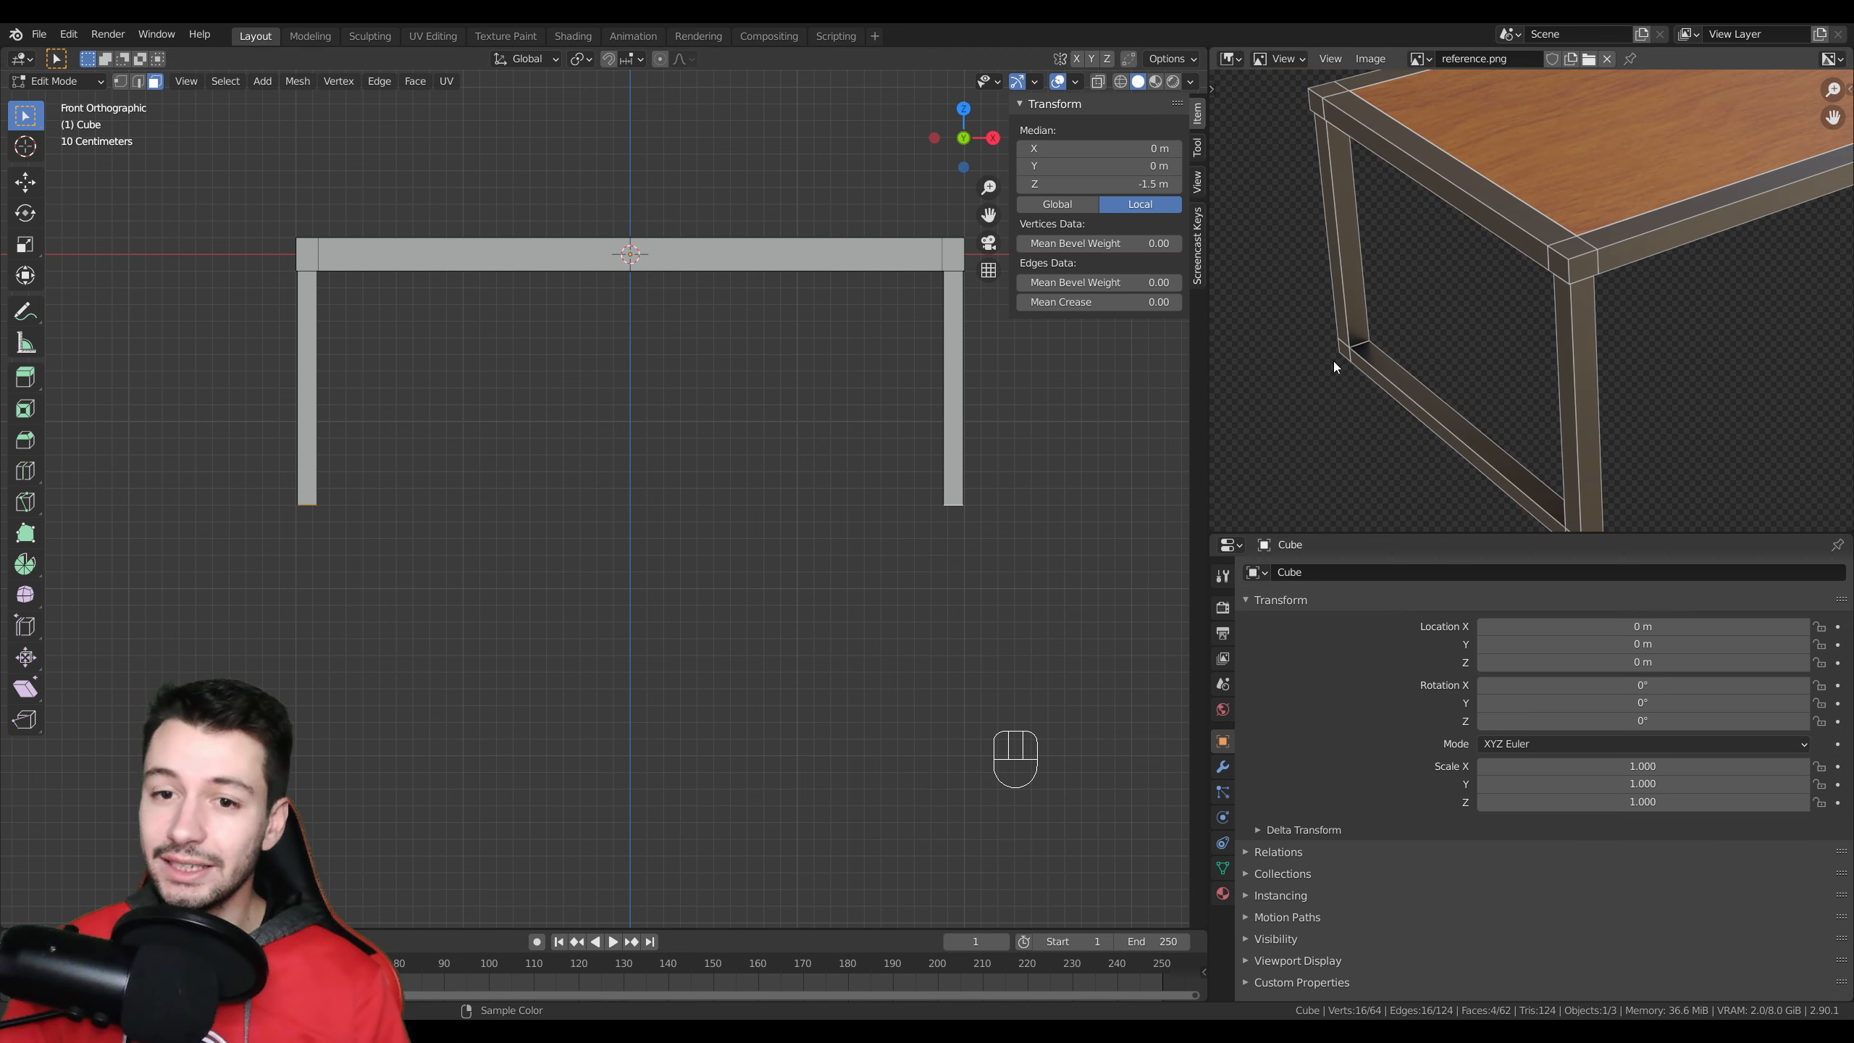
pyautogui.click(25, 504)
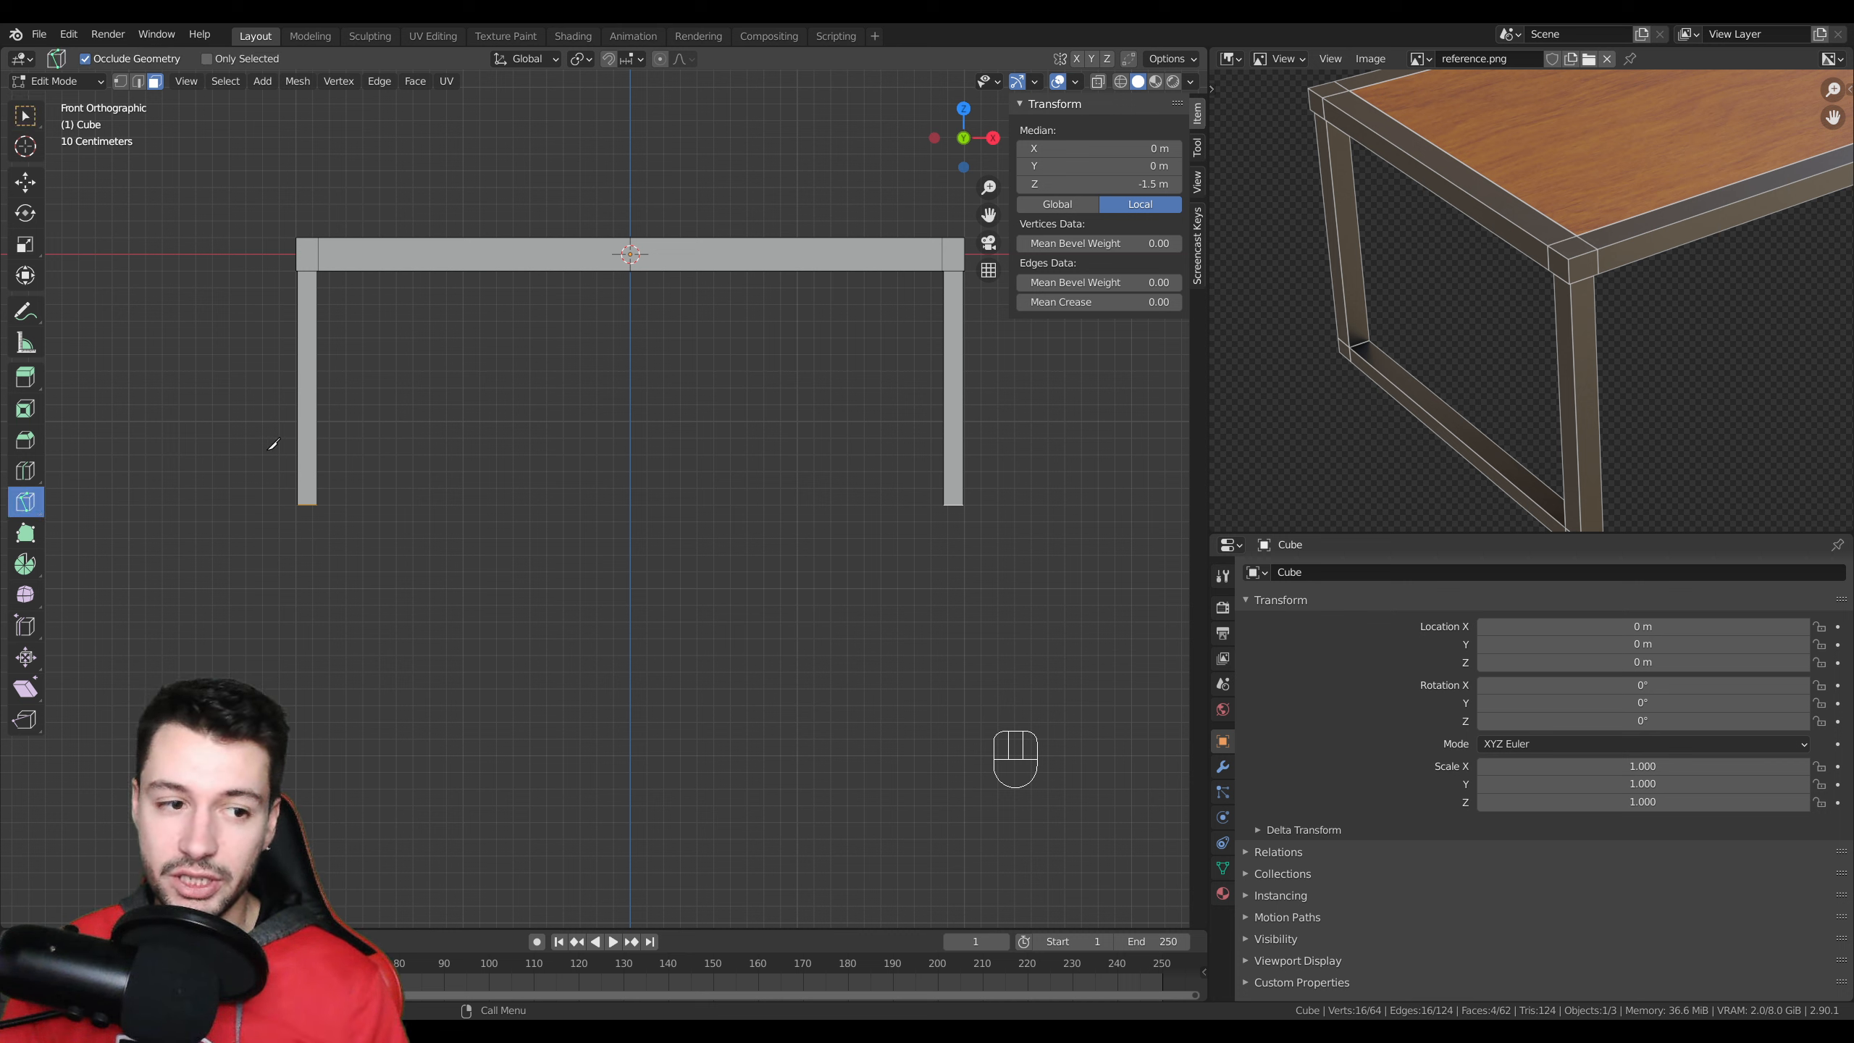
pyautogui.click(85, 60)
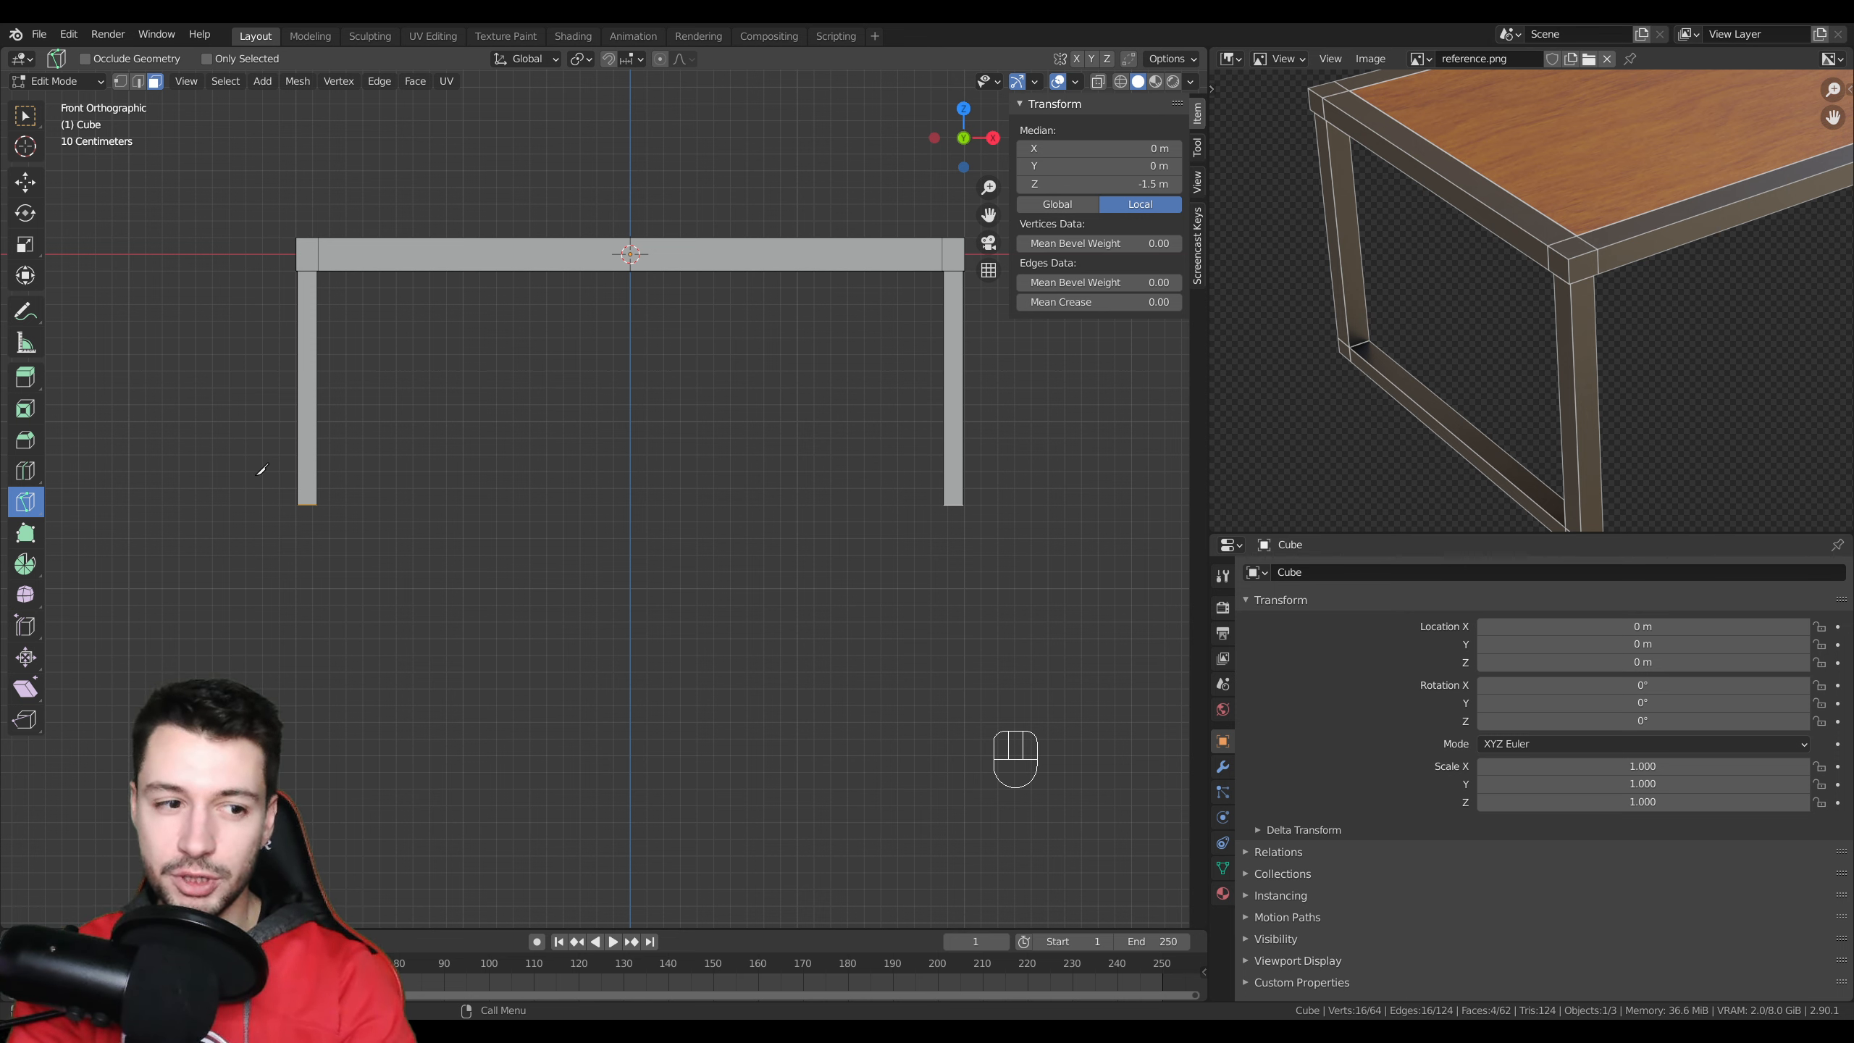
pyautogui.scroll(1, 224, 480)
pyautogui.click(195, 482)
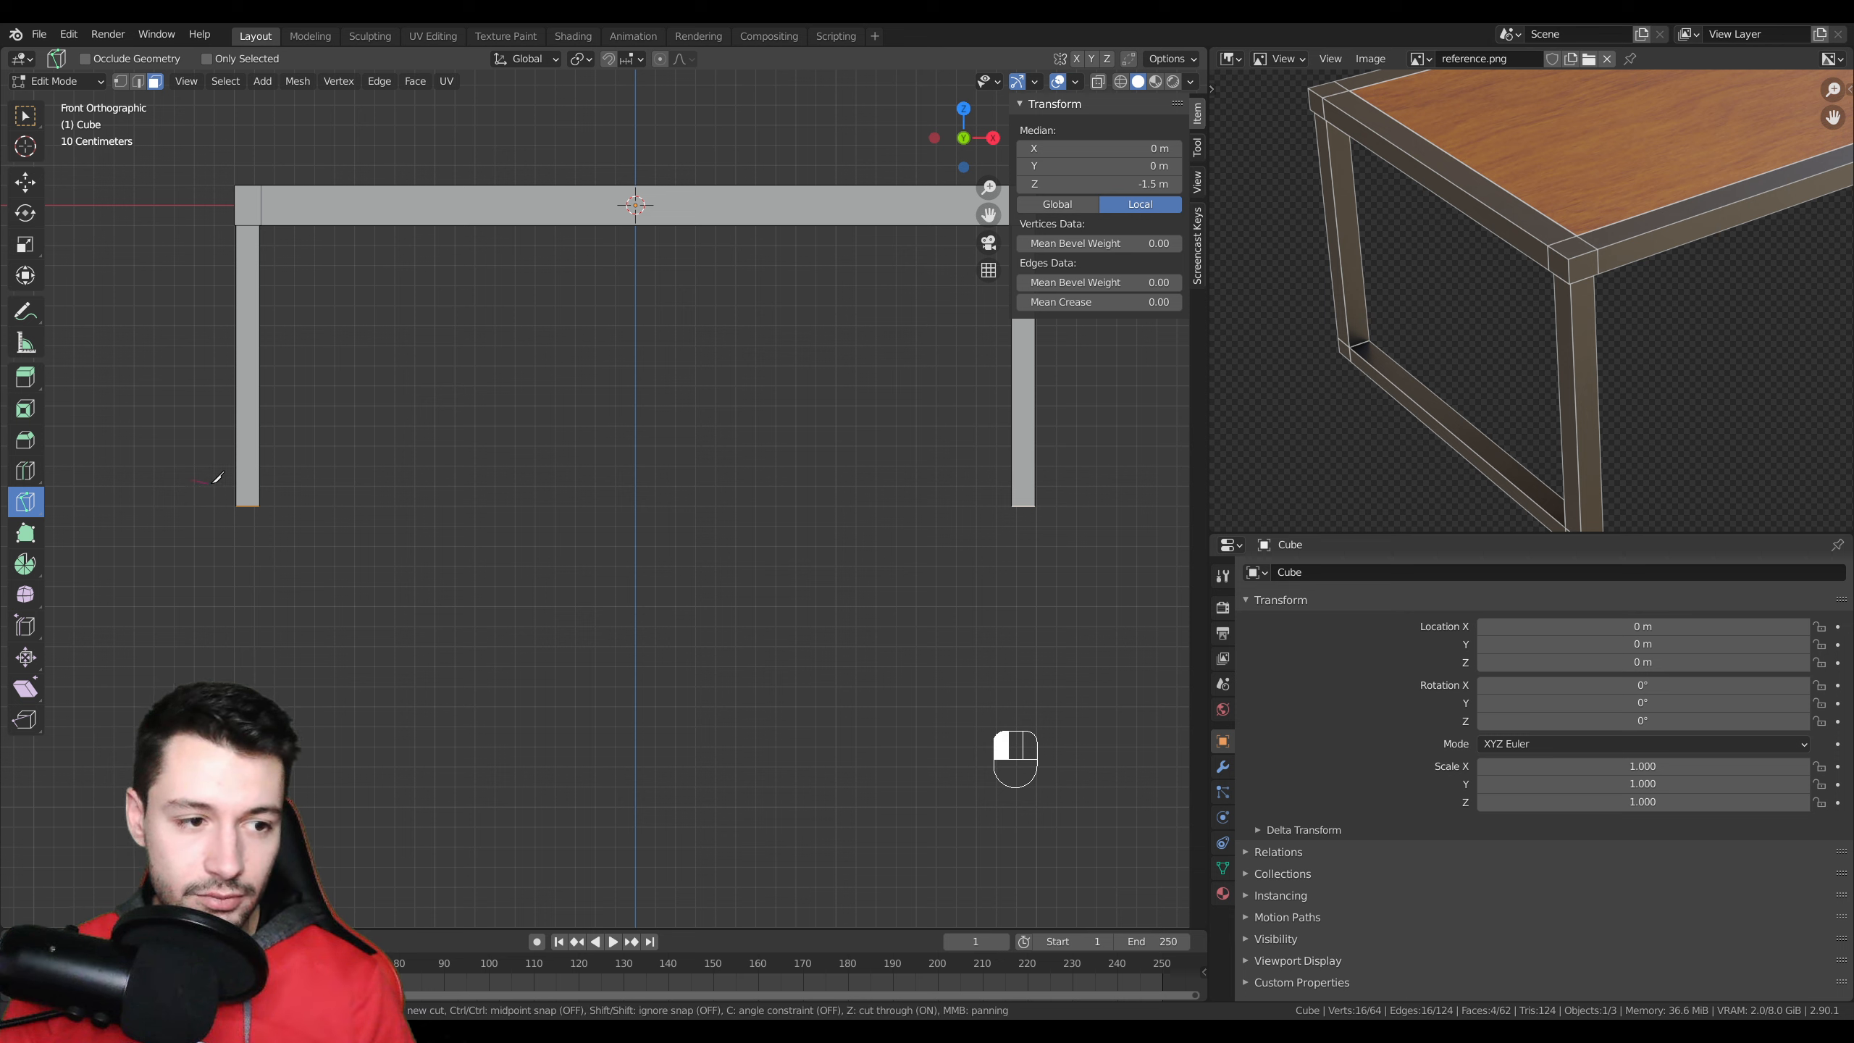
pyautogui.press('c')
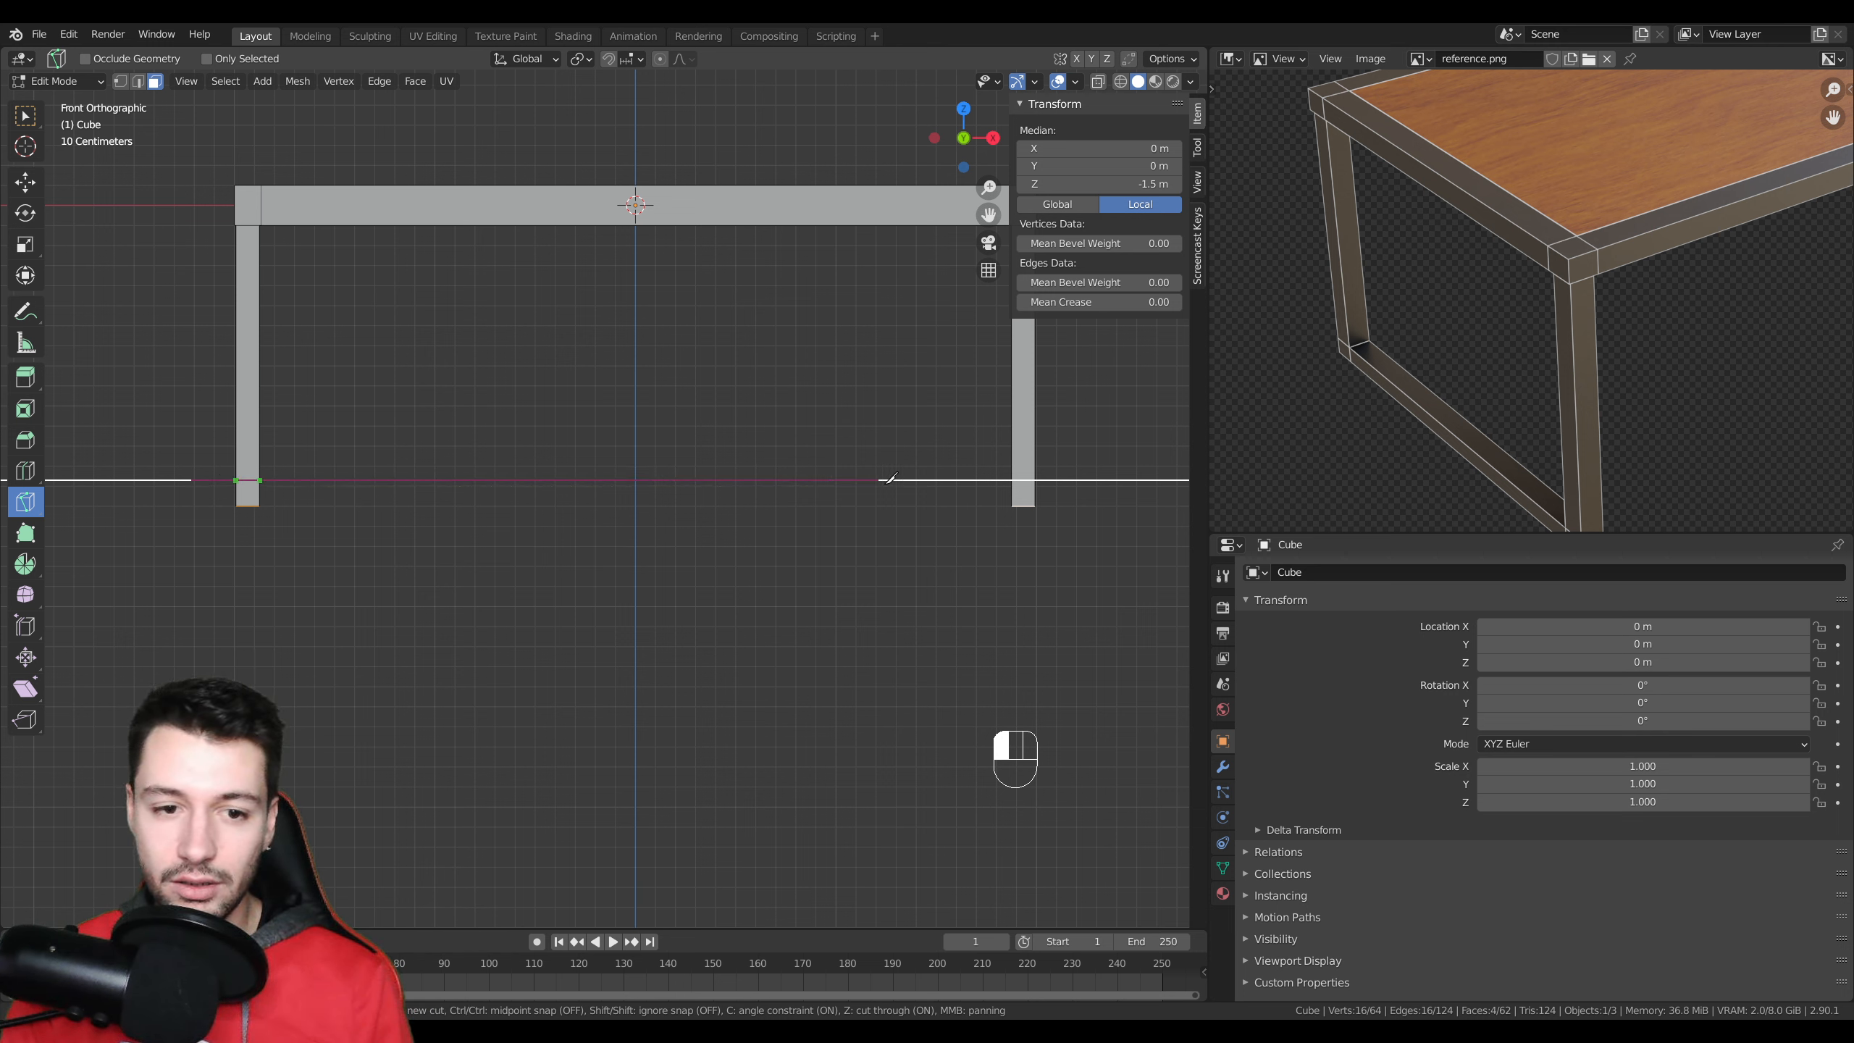
pyautogui.click(1109, 473)
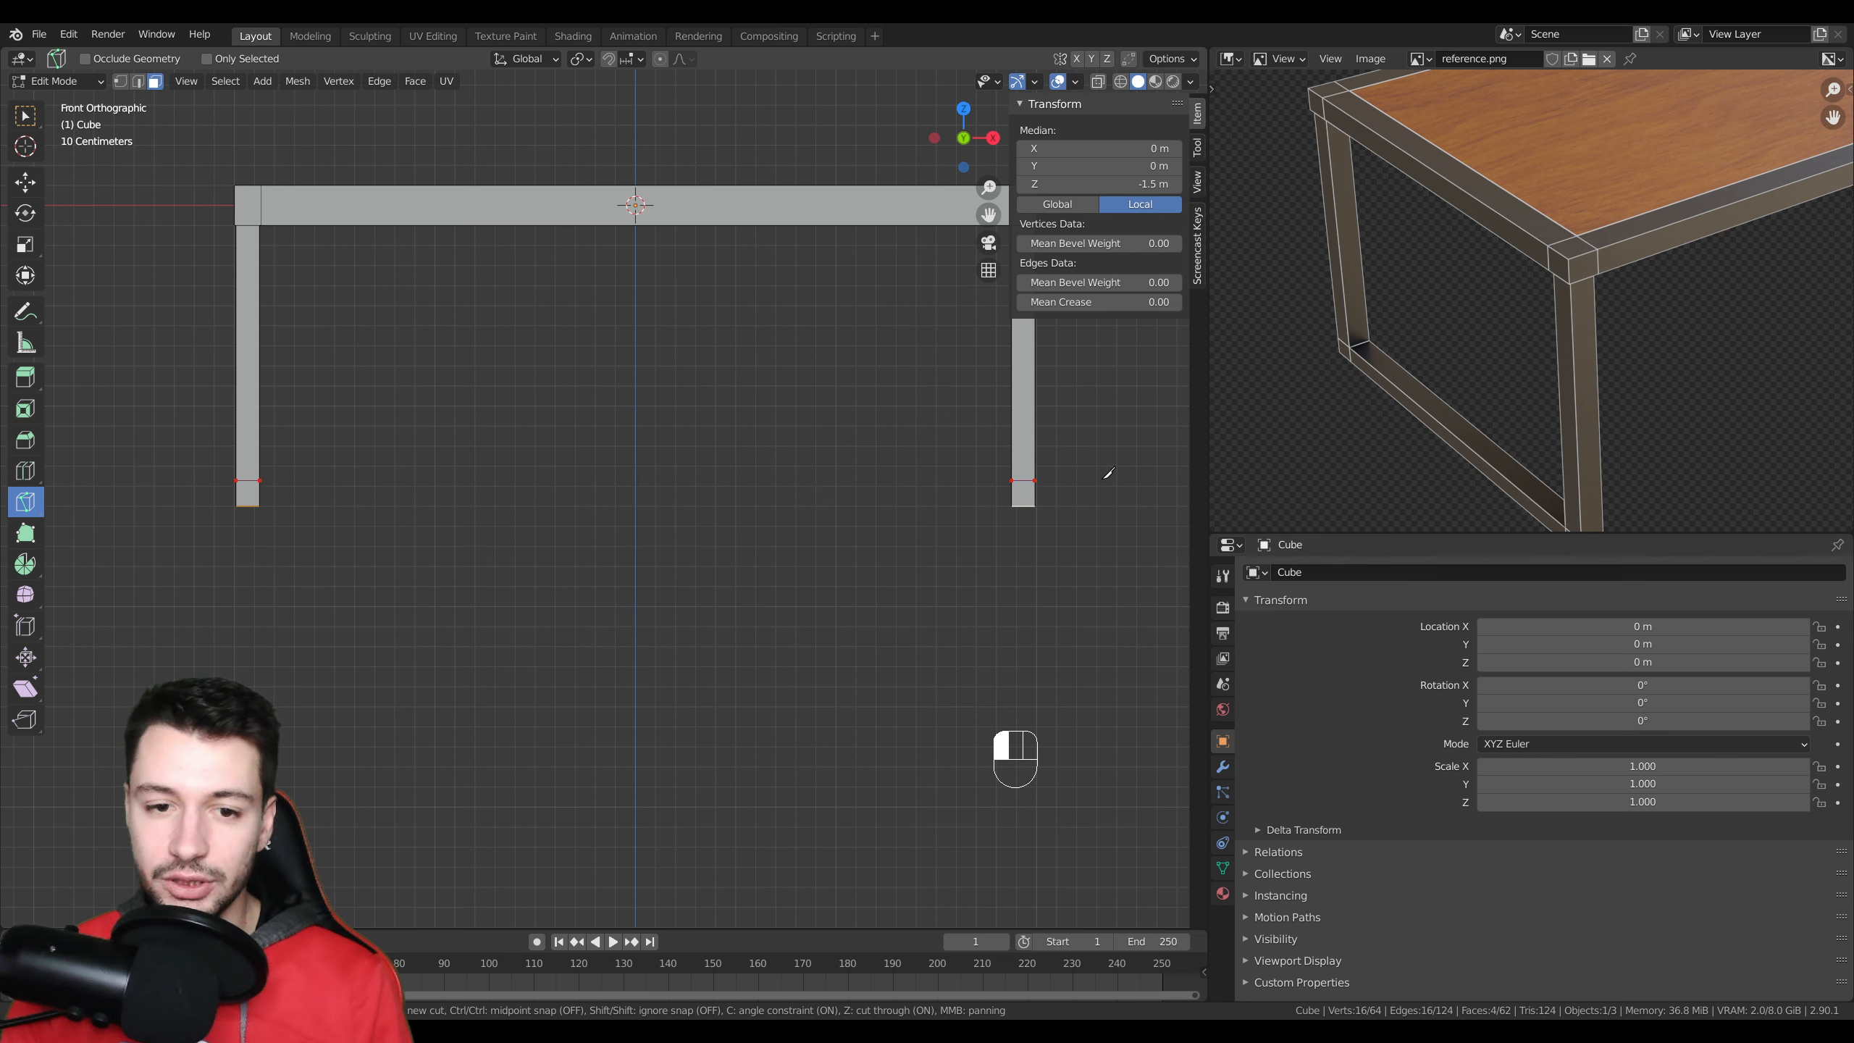
pyautogui.press('Return')
pyautogui.click(25, 115)
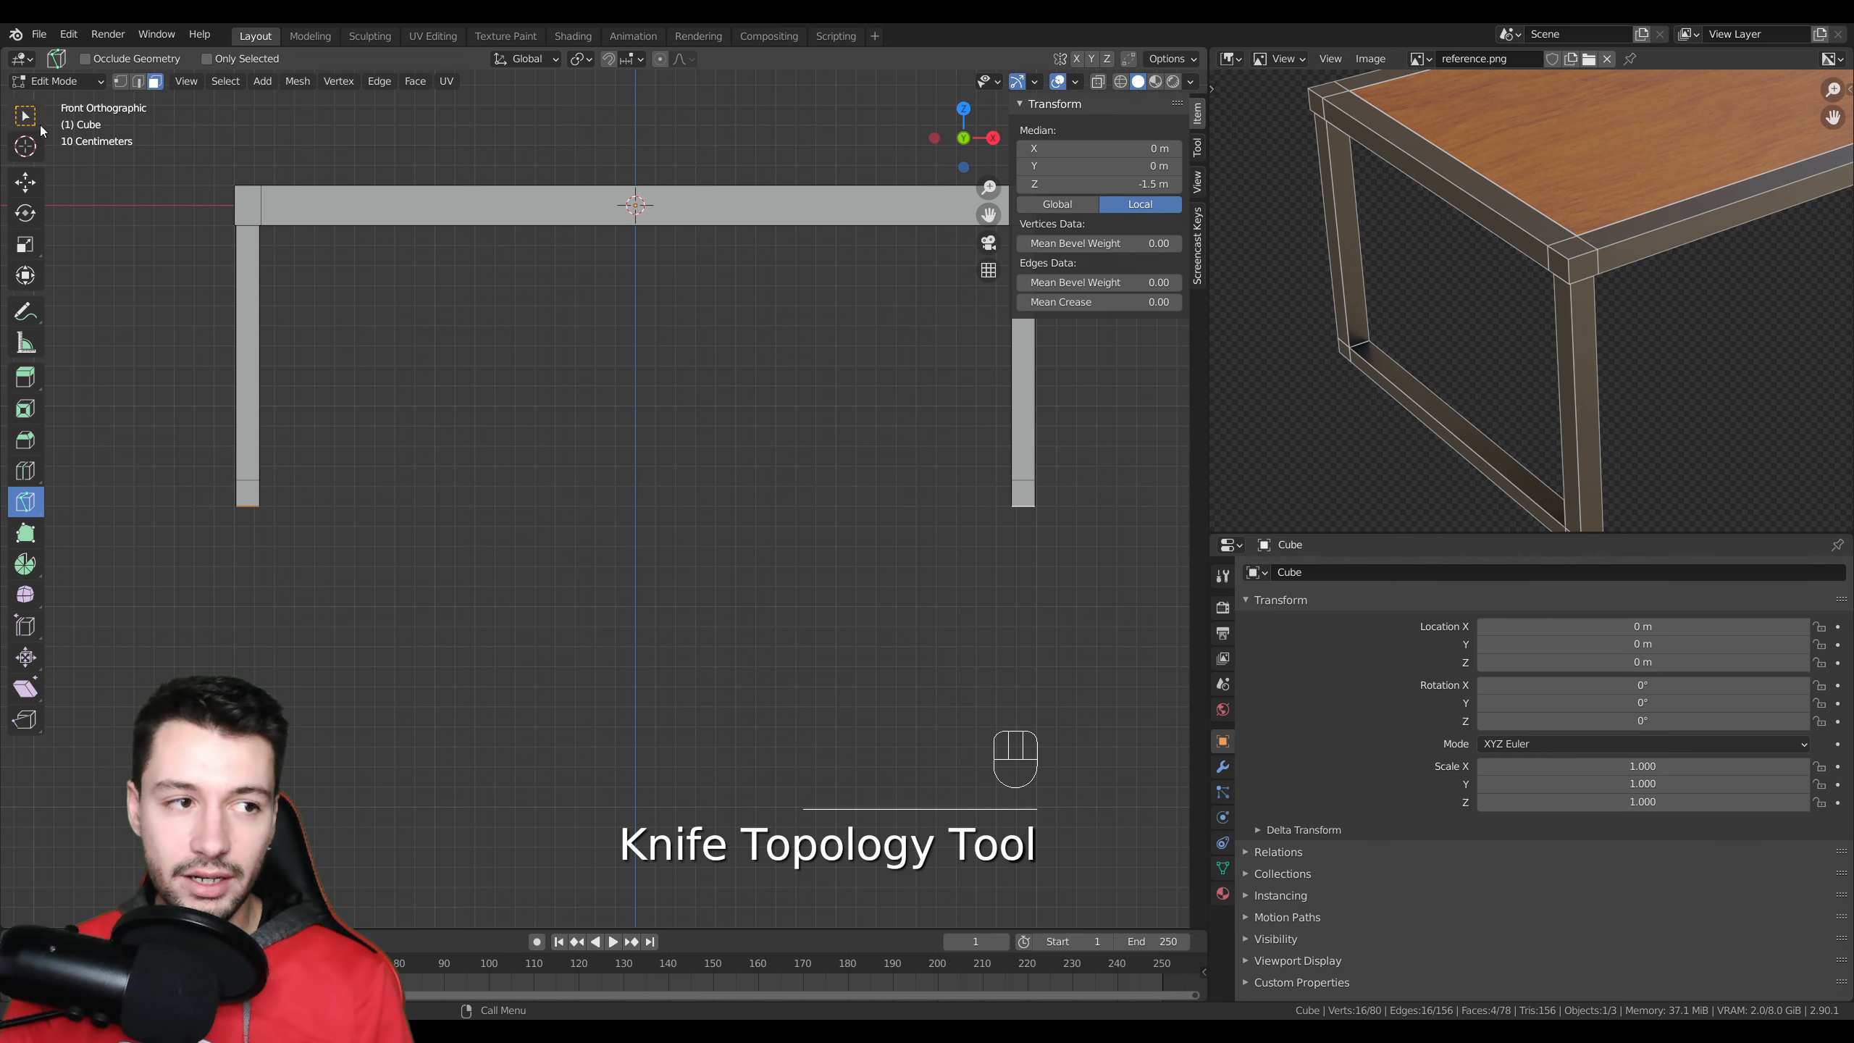
pyautogui.moveTo(92, 181); pyautogui.dragTo(529, 488, button='middle')
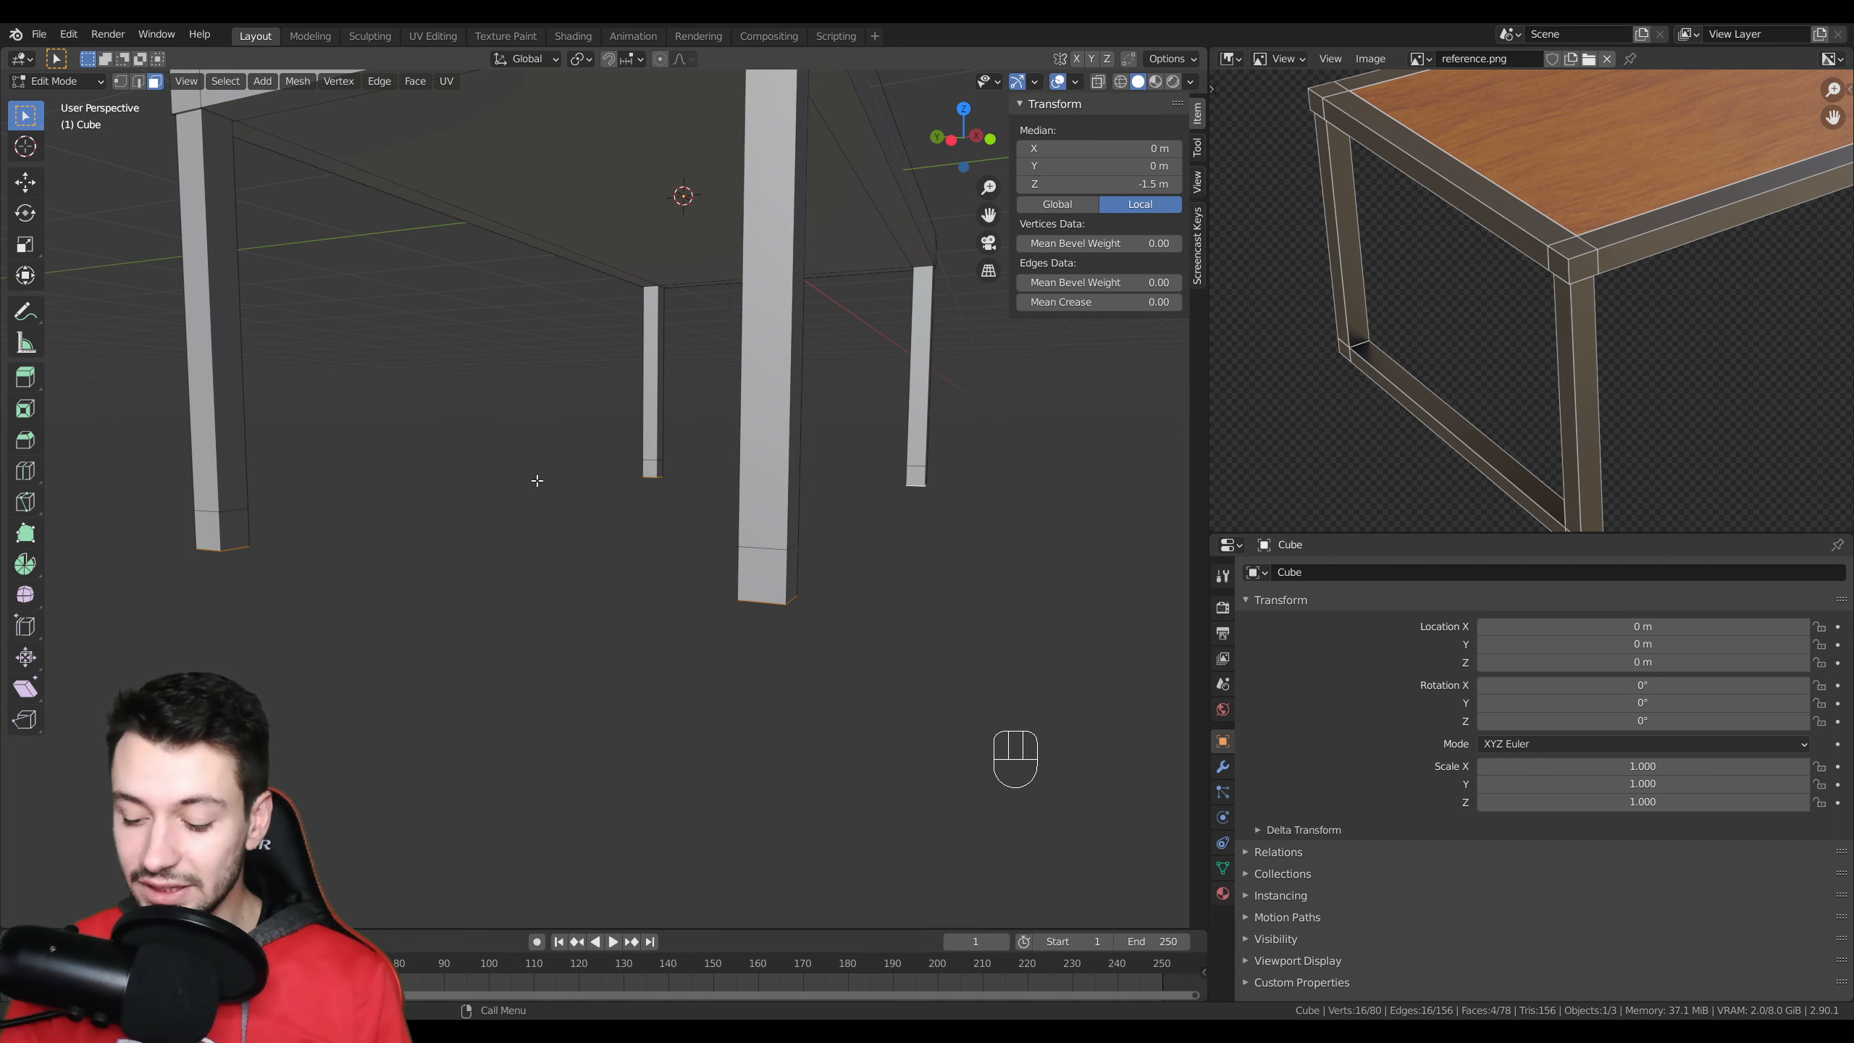
# - In front view, switch to Wireframe shading and edge selection, and box-select the cut edges on the two legs at the -X end
pyautogui.press('KP_1')
pyautogui.press('z')
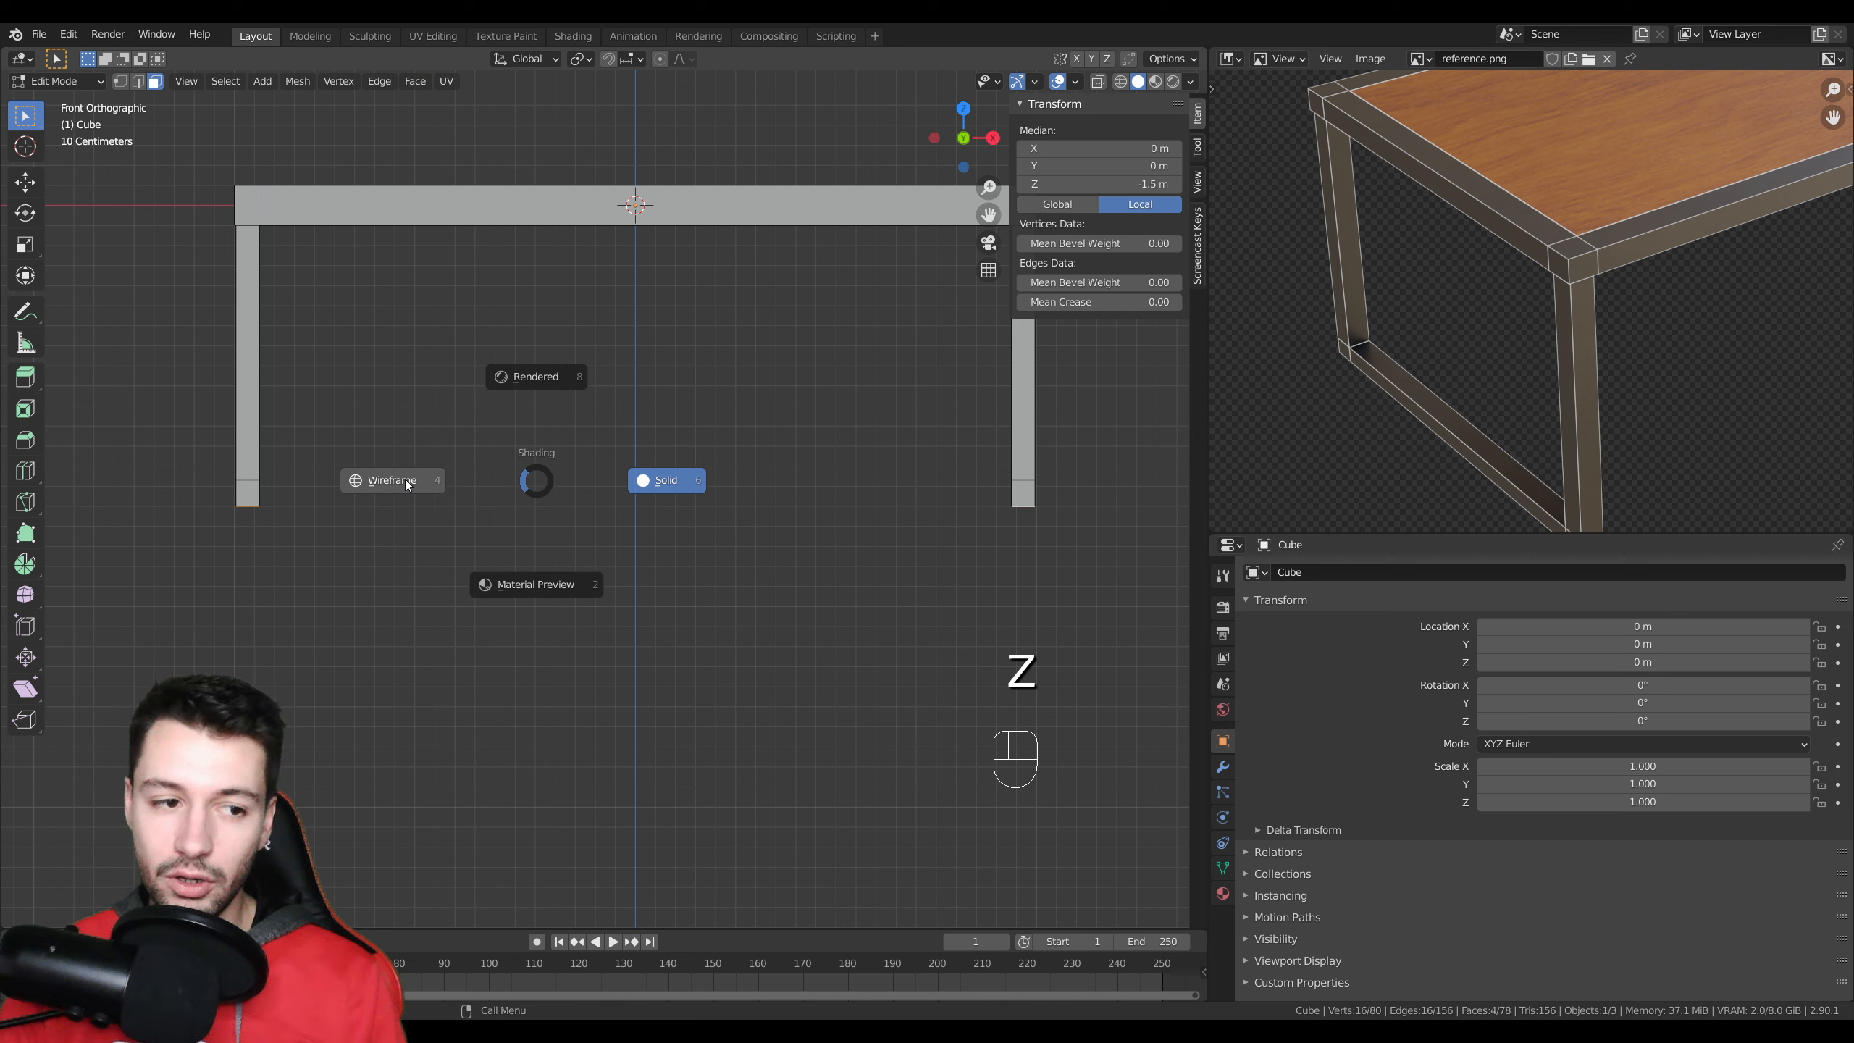
pyautogui.click(321, 483)
pyautogui.moveTo(215, 476); pyautogui.dragTo(292, 487)
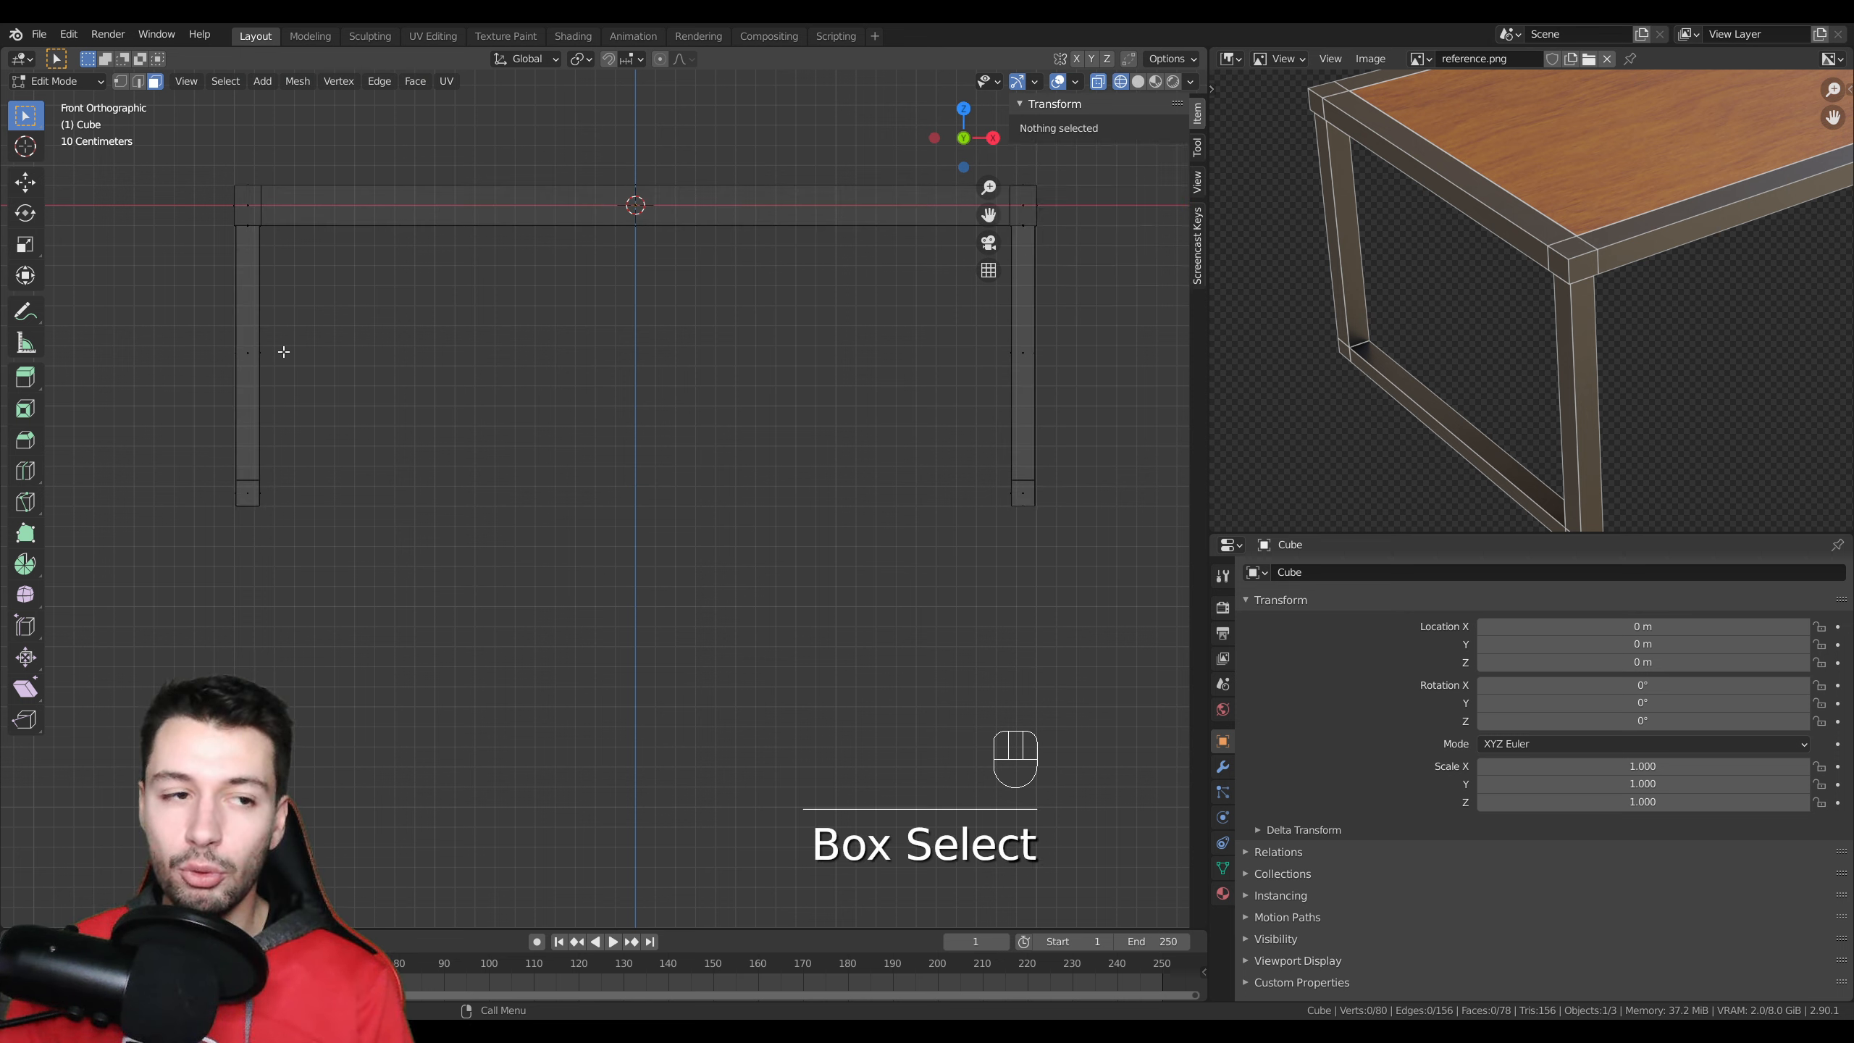
pyautogui.click(137, 82)
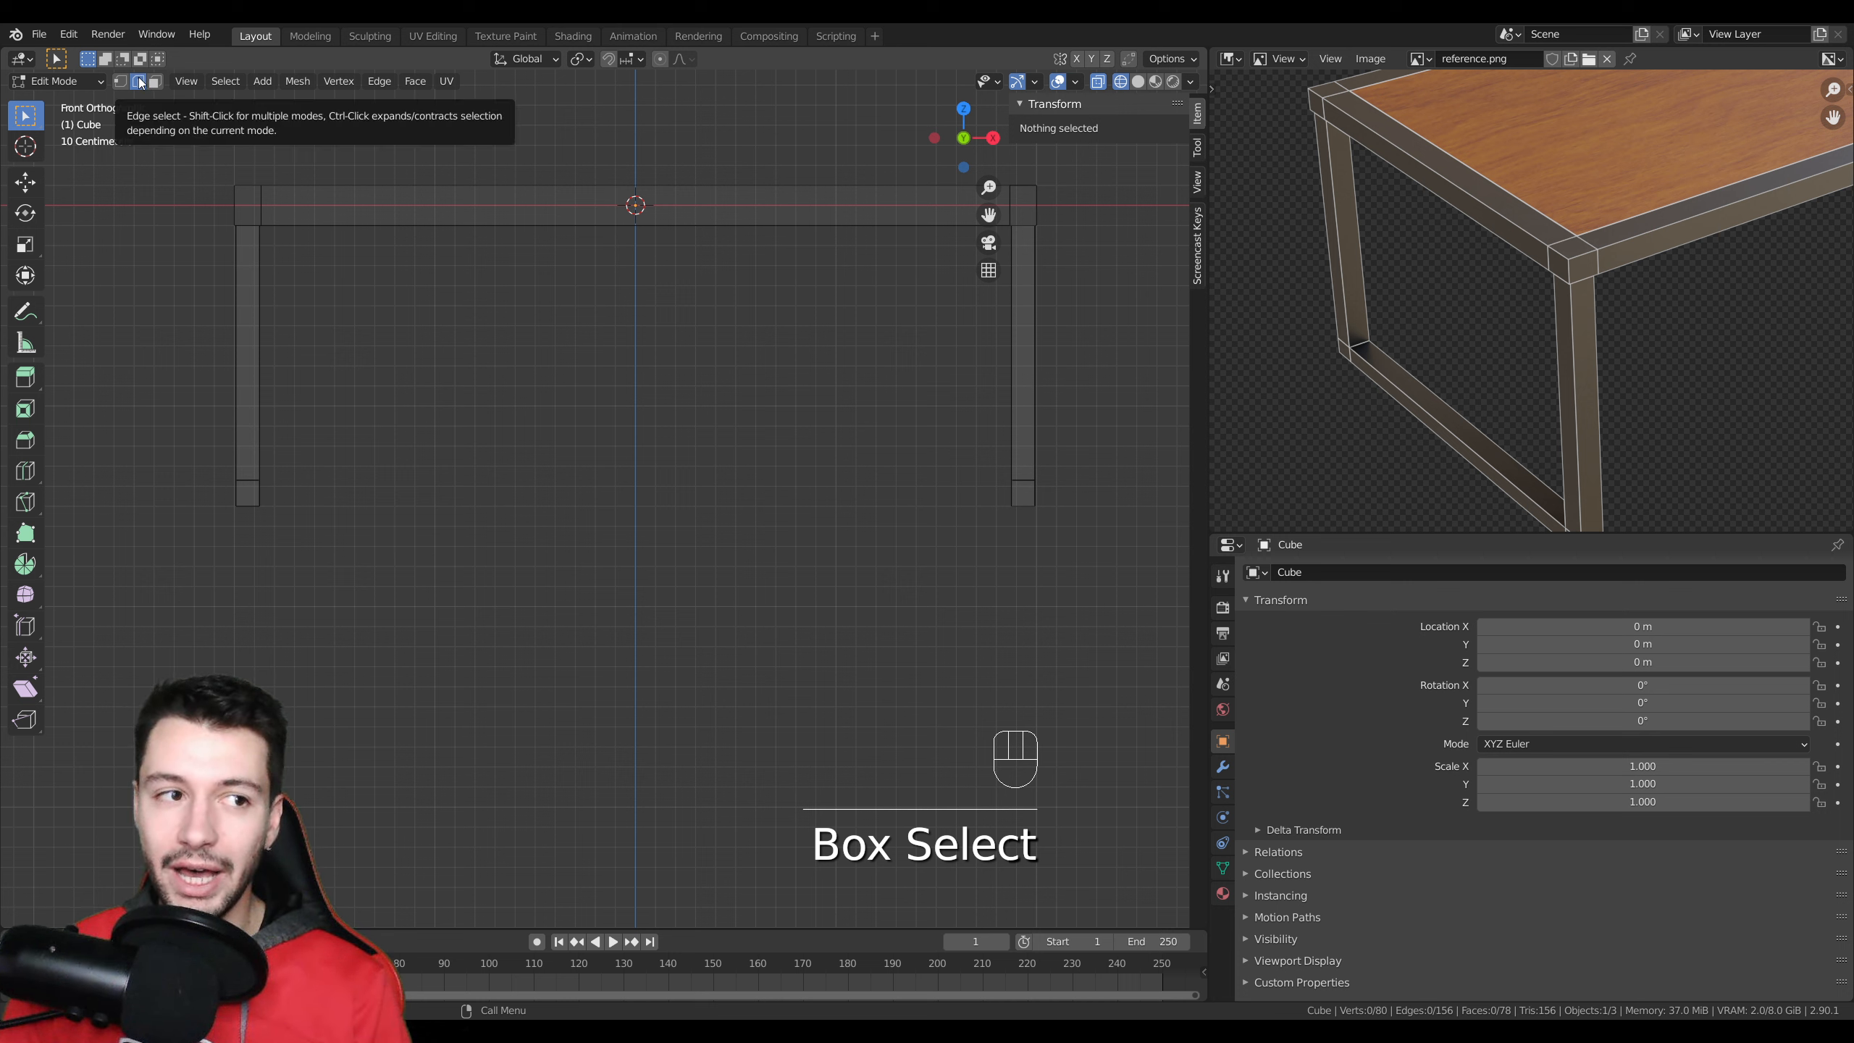
pyautogui.moveTo(222, 473); pyautogui.dragTo(276, 488)
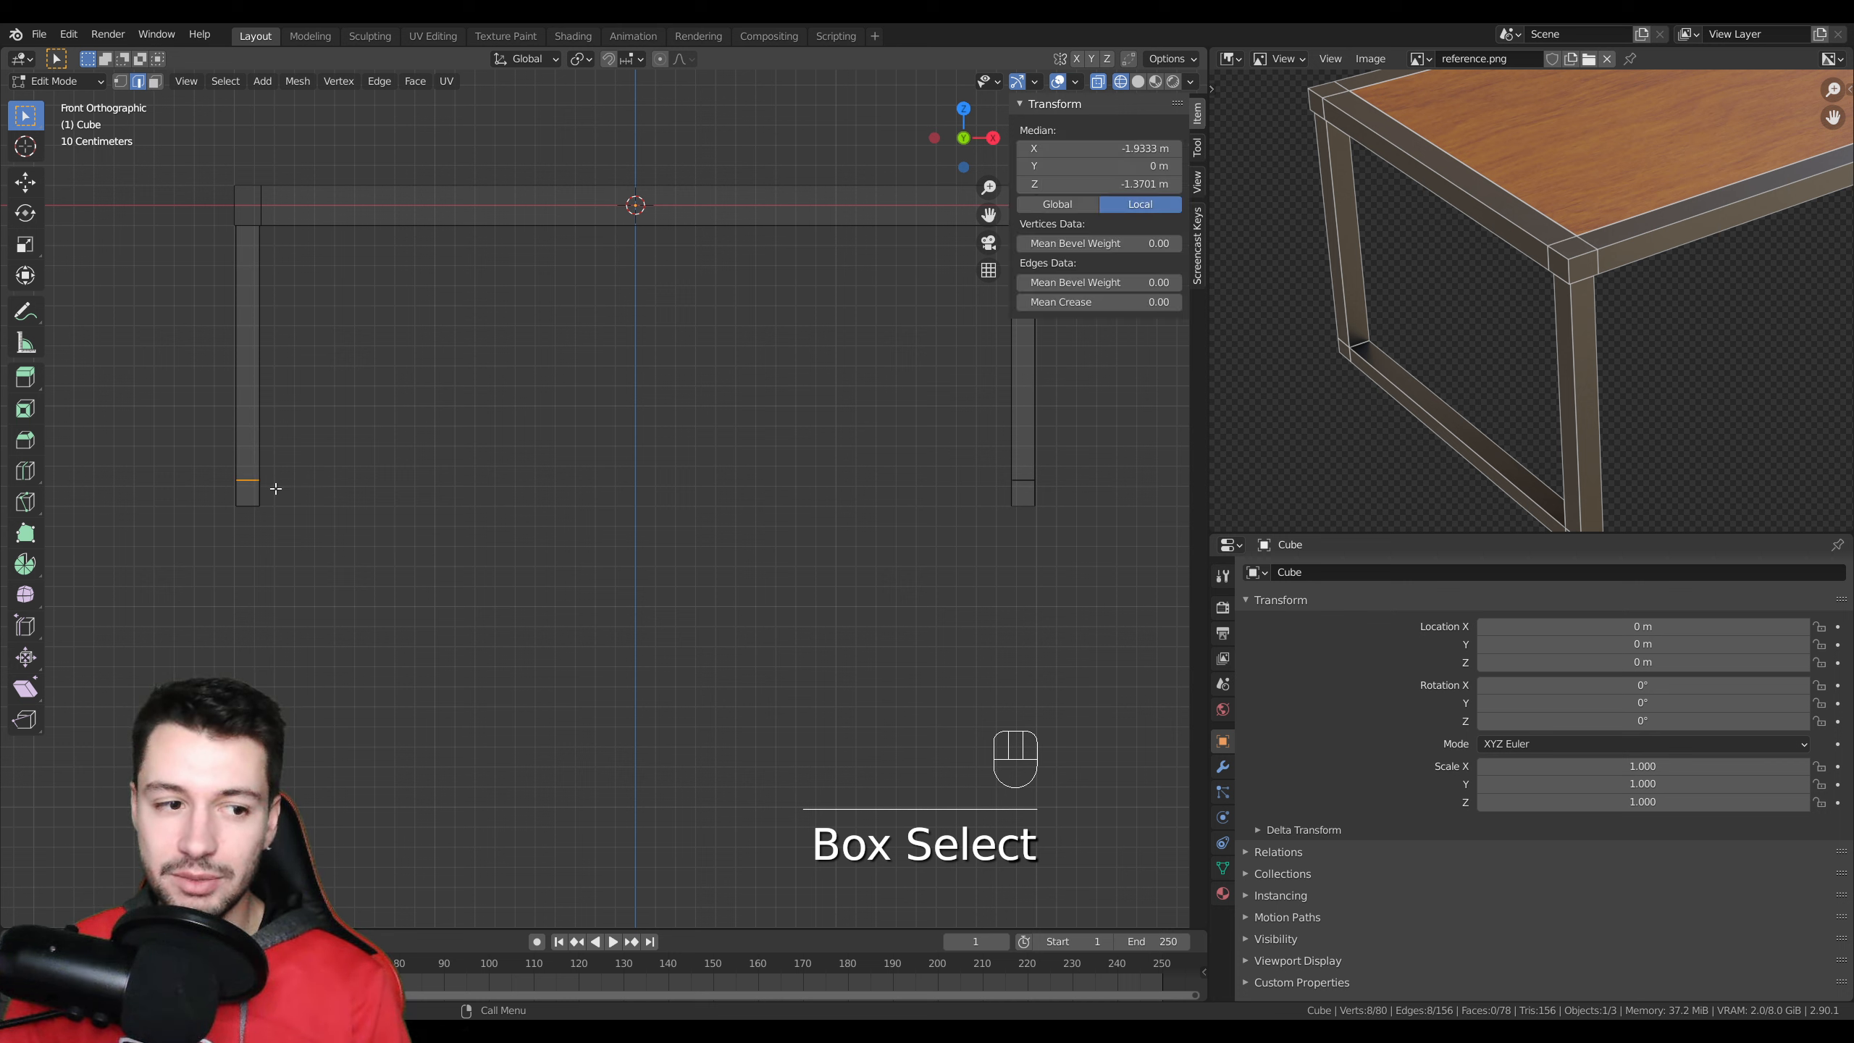
pyautogui.moveTo(252, 489)
pyautogui.mouseDown(button='middle')
pyautogui.moveTo(281, 485)
pyautogui.moveTo(265, 468)
pyautogui.moveTo(253, 484)
pyautogui.mouseUp(button='middle')
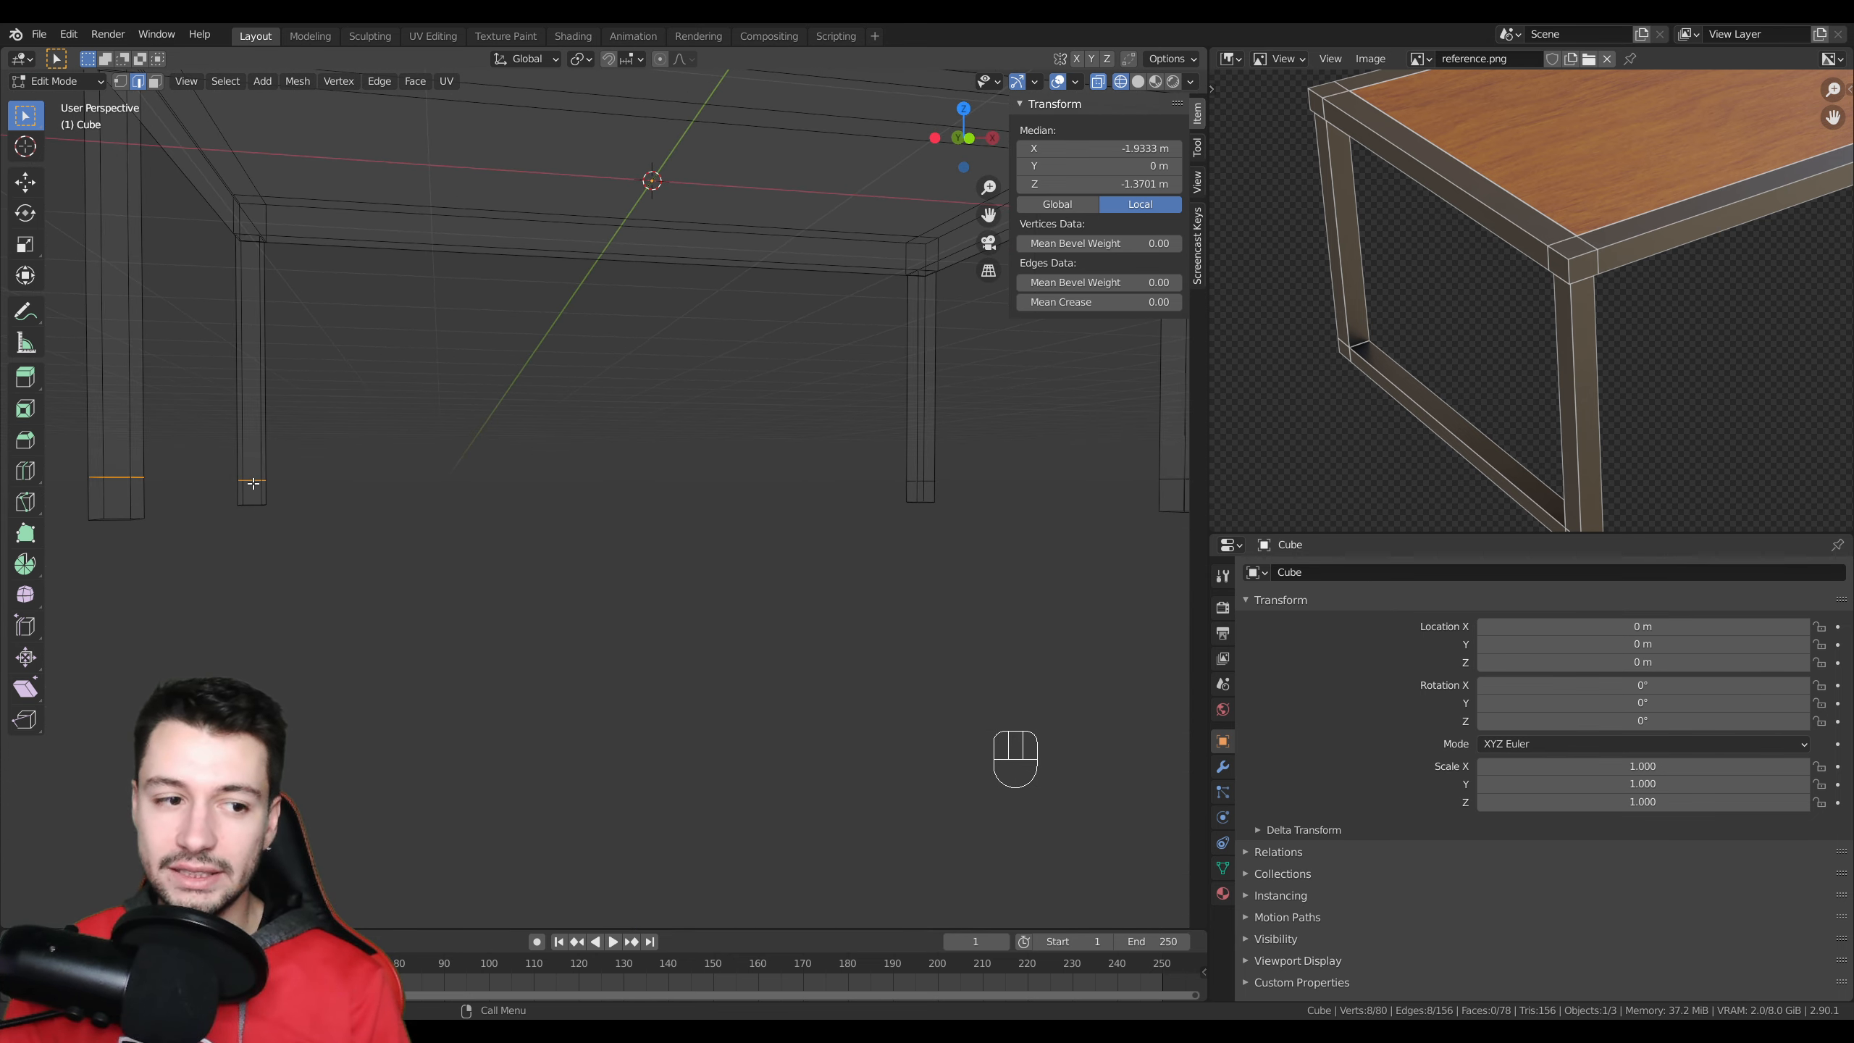
# - Box-select the cut edges across the legs from a perspective view
pyautogui.press('KP_1')
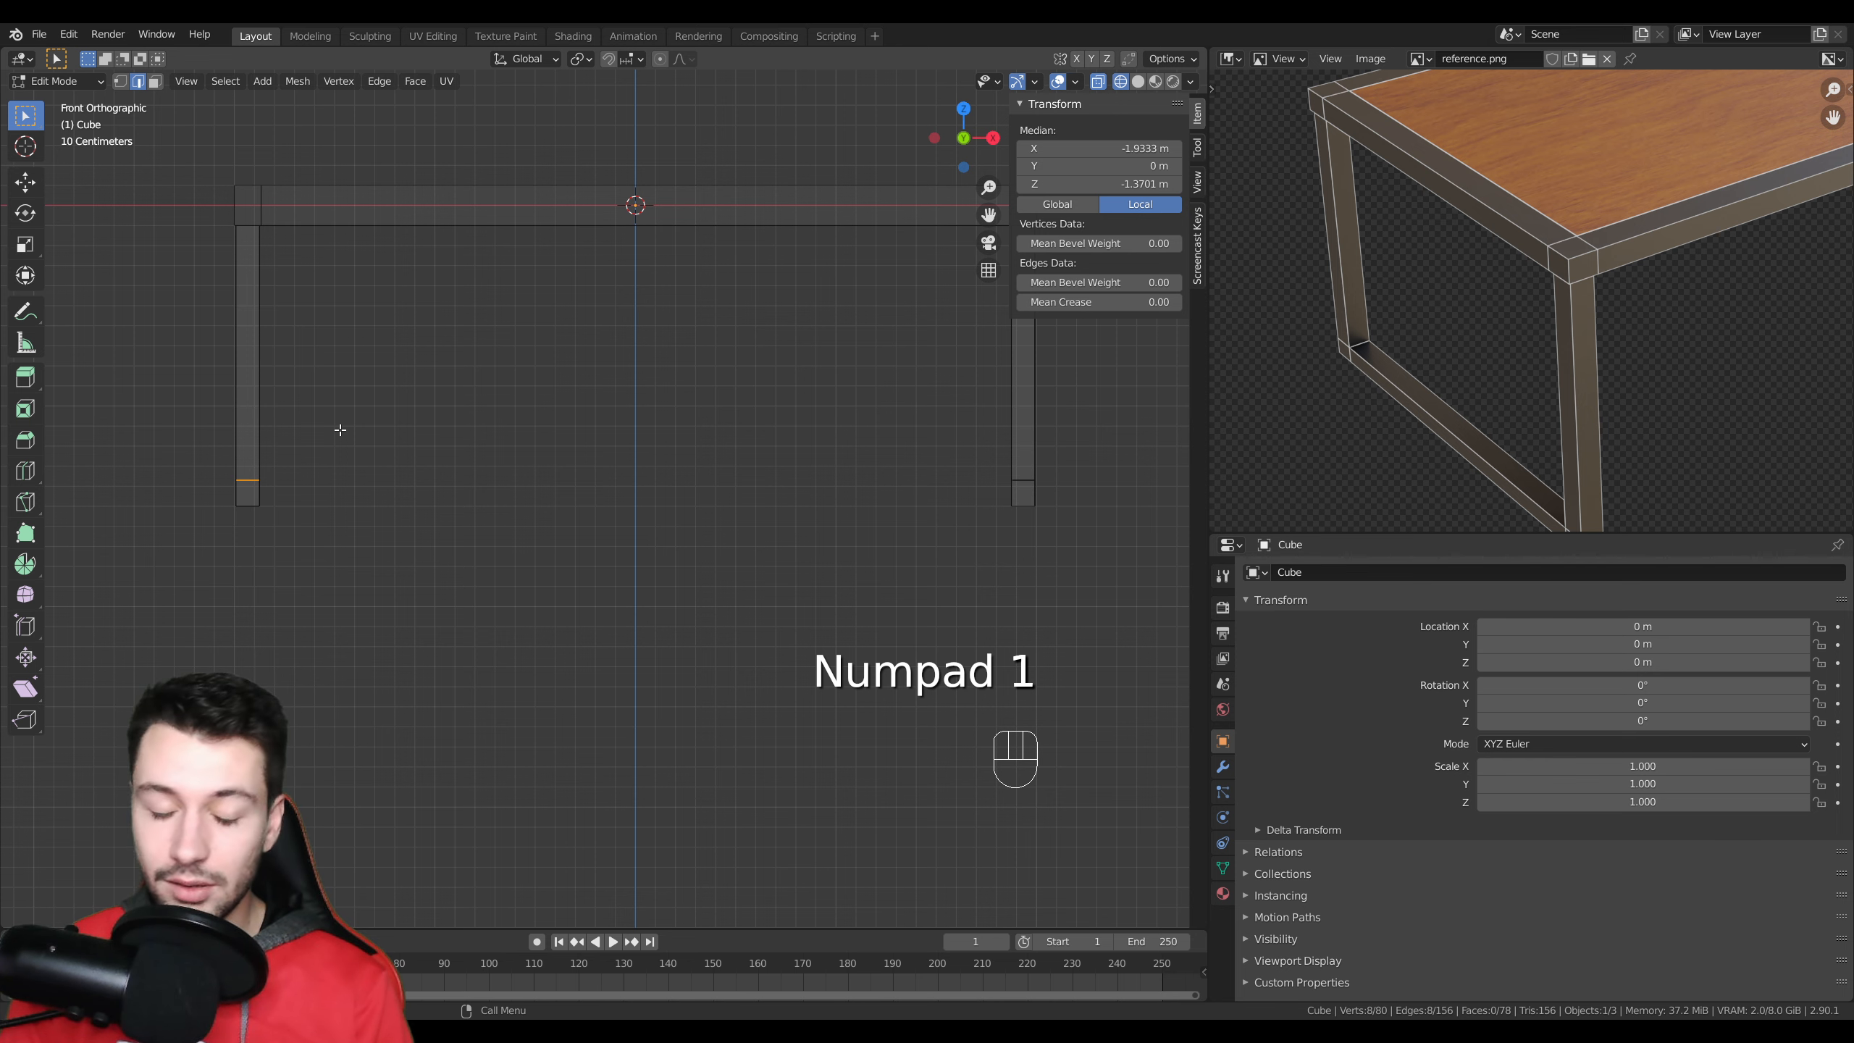
pyautogui.press('KP_5')
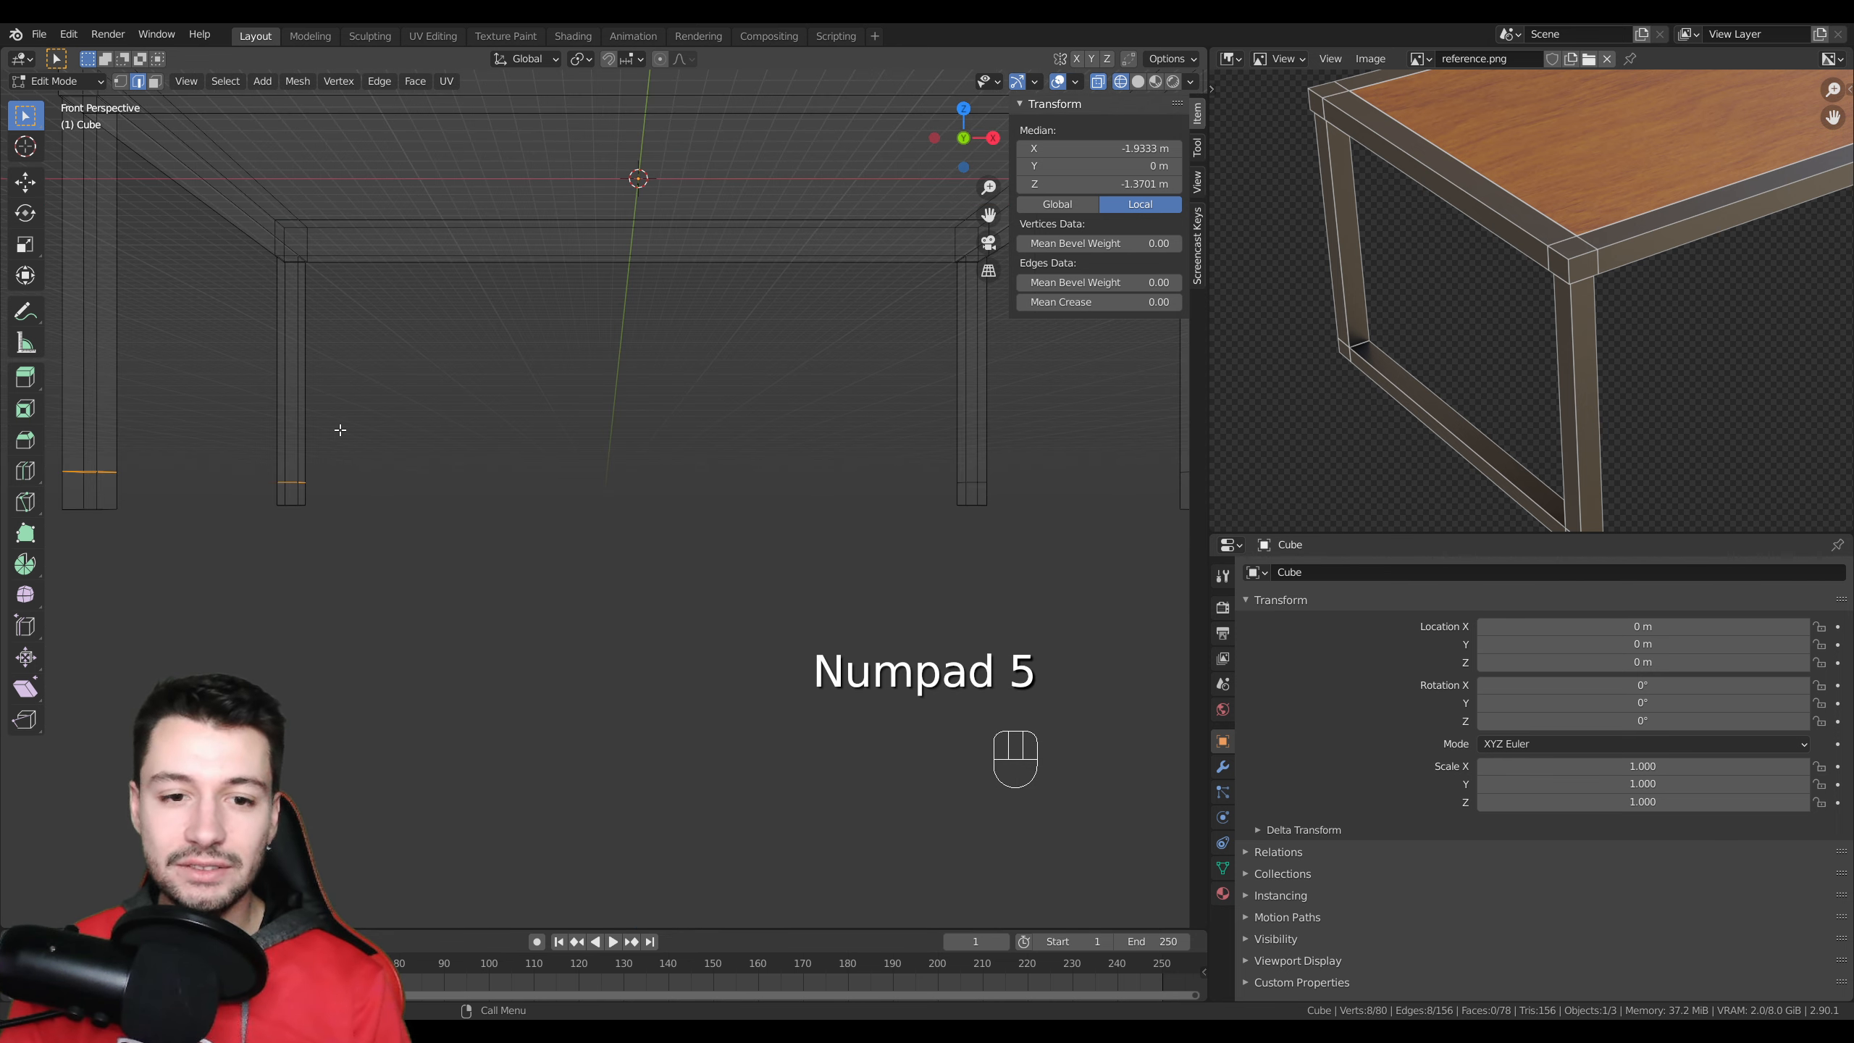
pyautogui.scroll(-3, 434, 353)
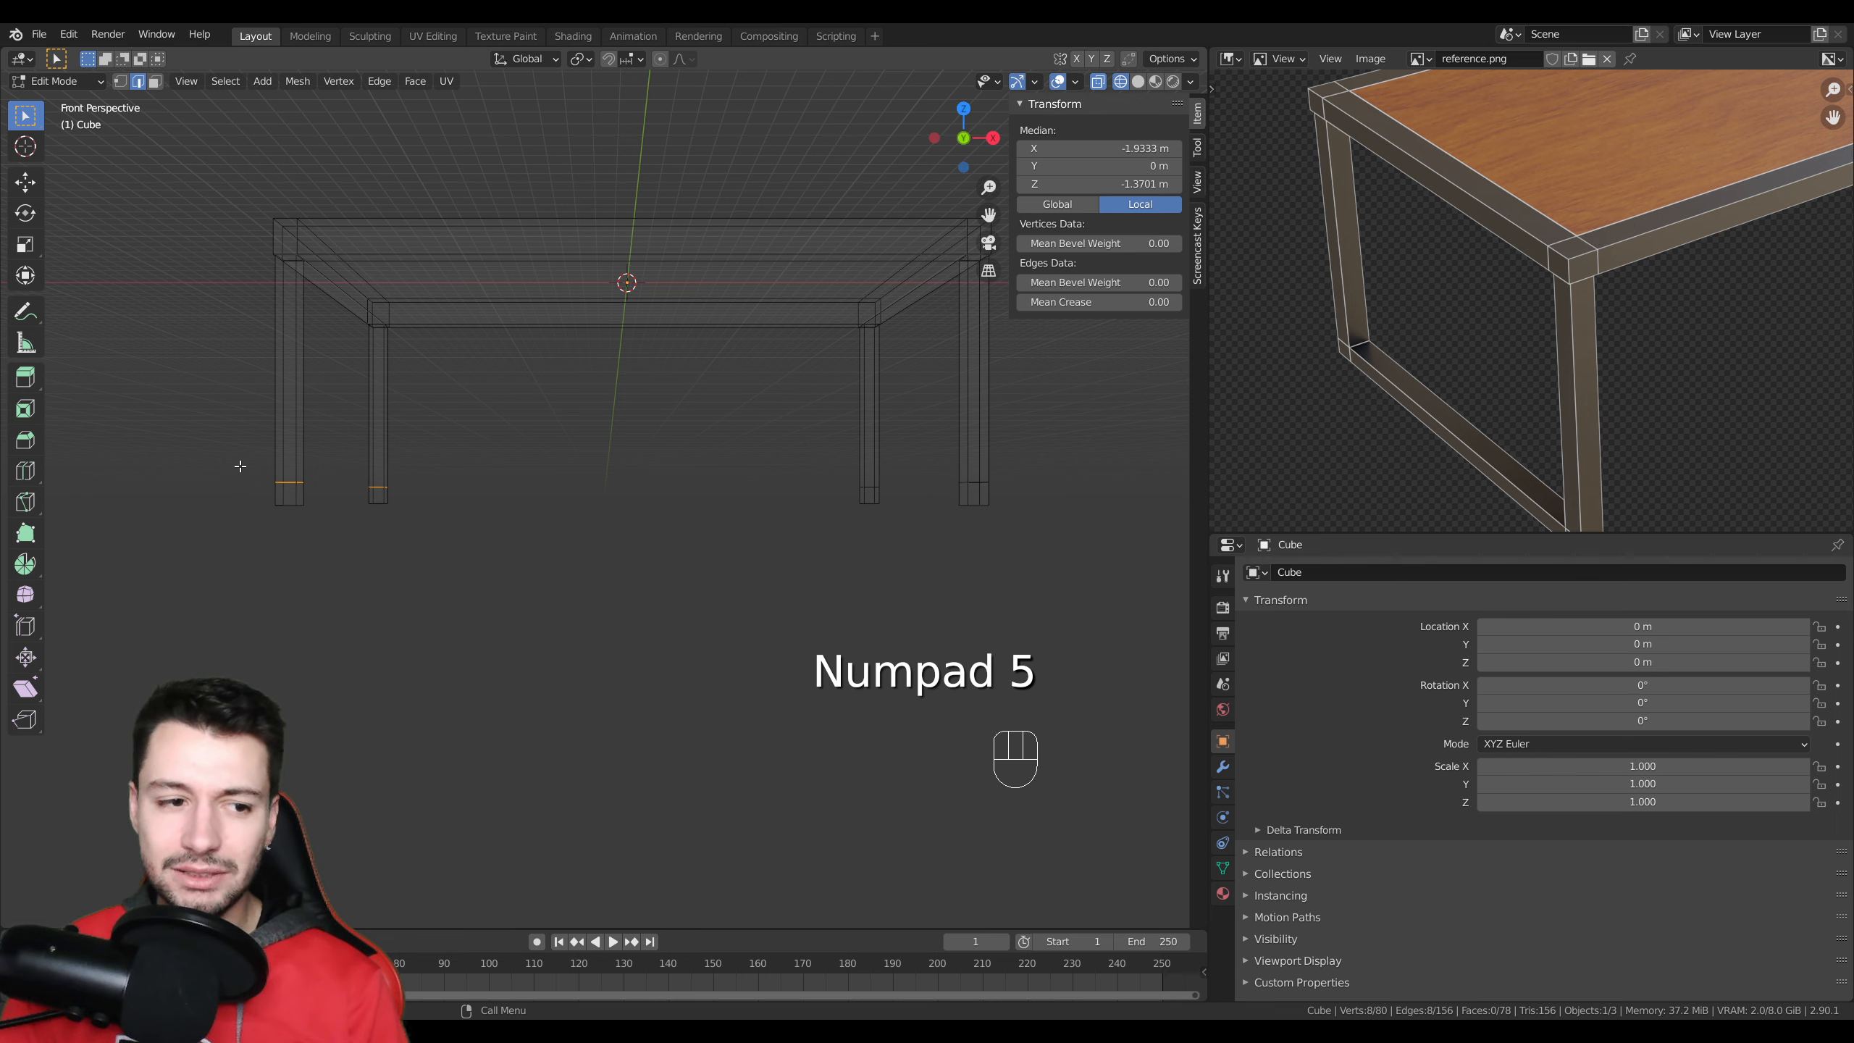
pyautogui.moveTo(406, 475); pyautogui.dragTo(409, 447, button='middle')
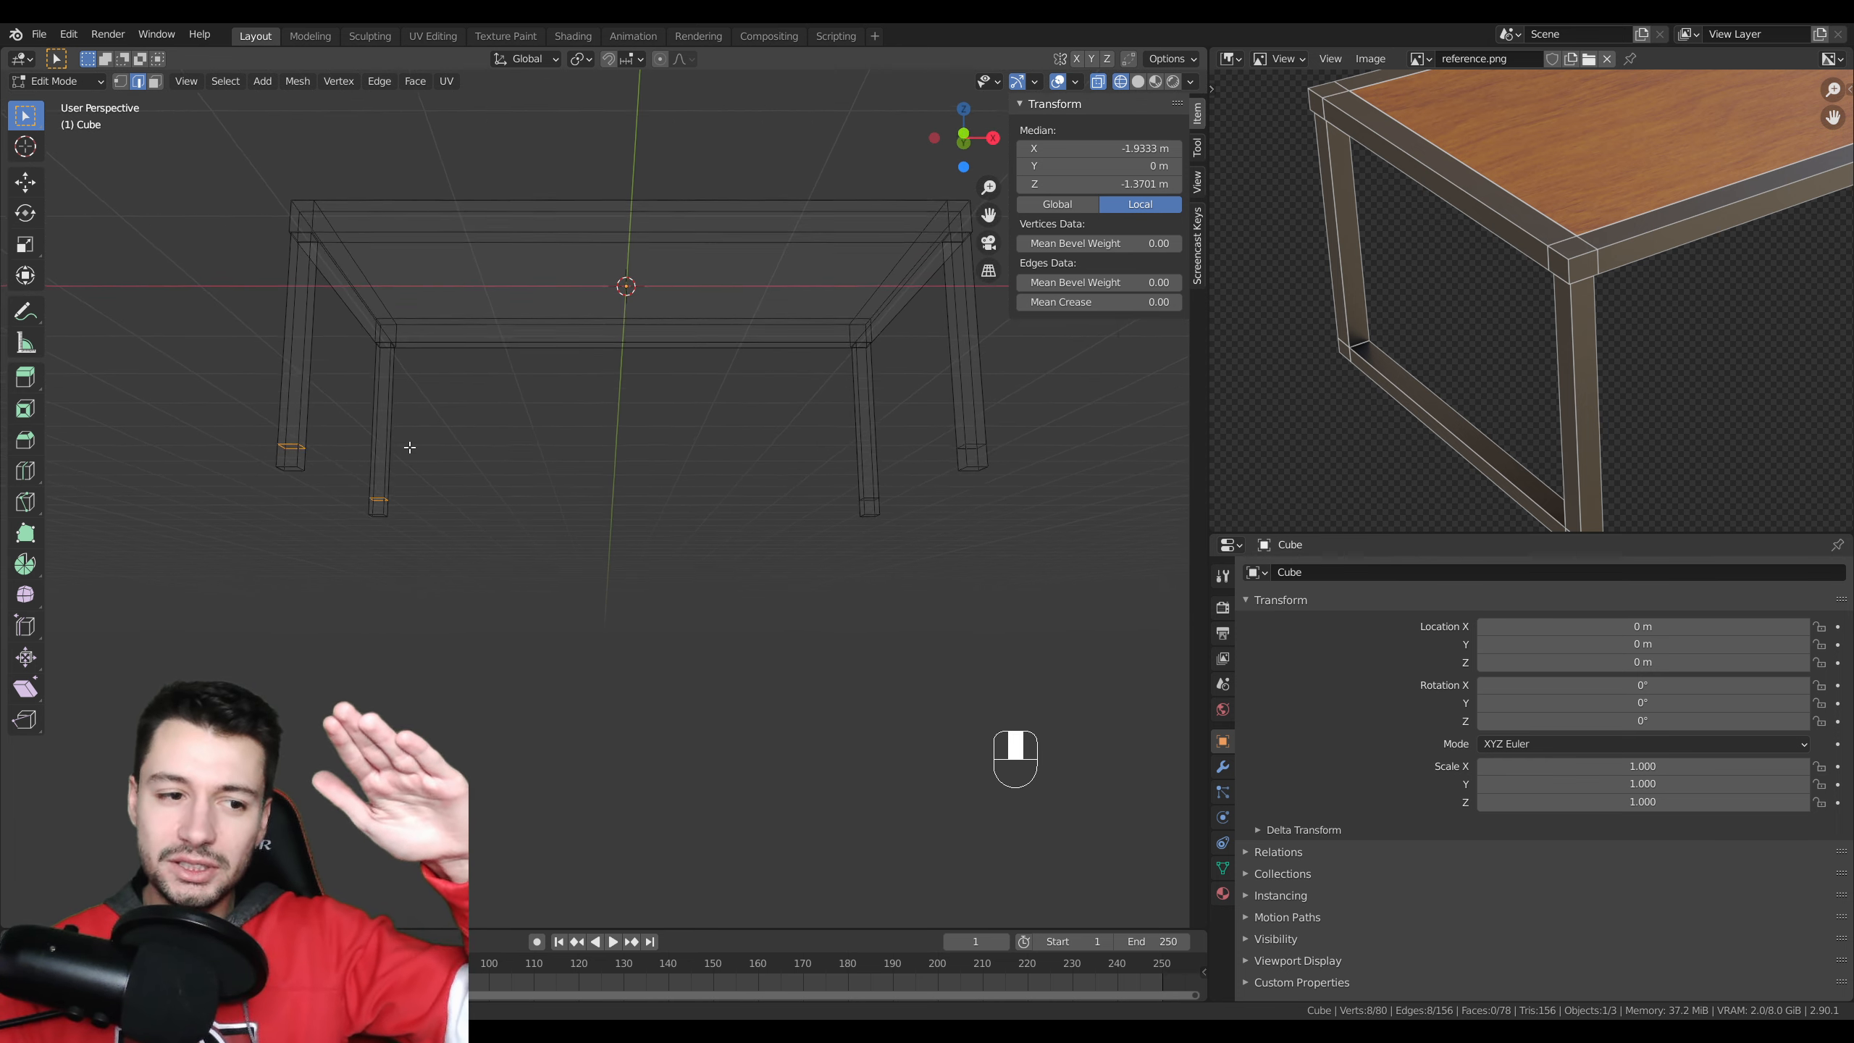
pyautogui.moveTo(246, 438); pyautogui.dragTo(1027, 443)
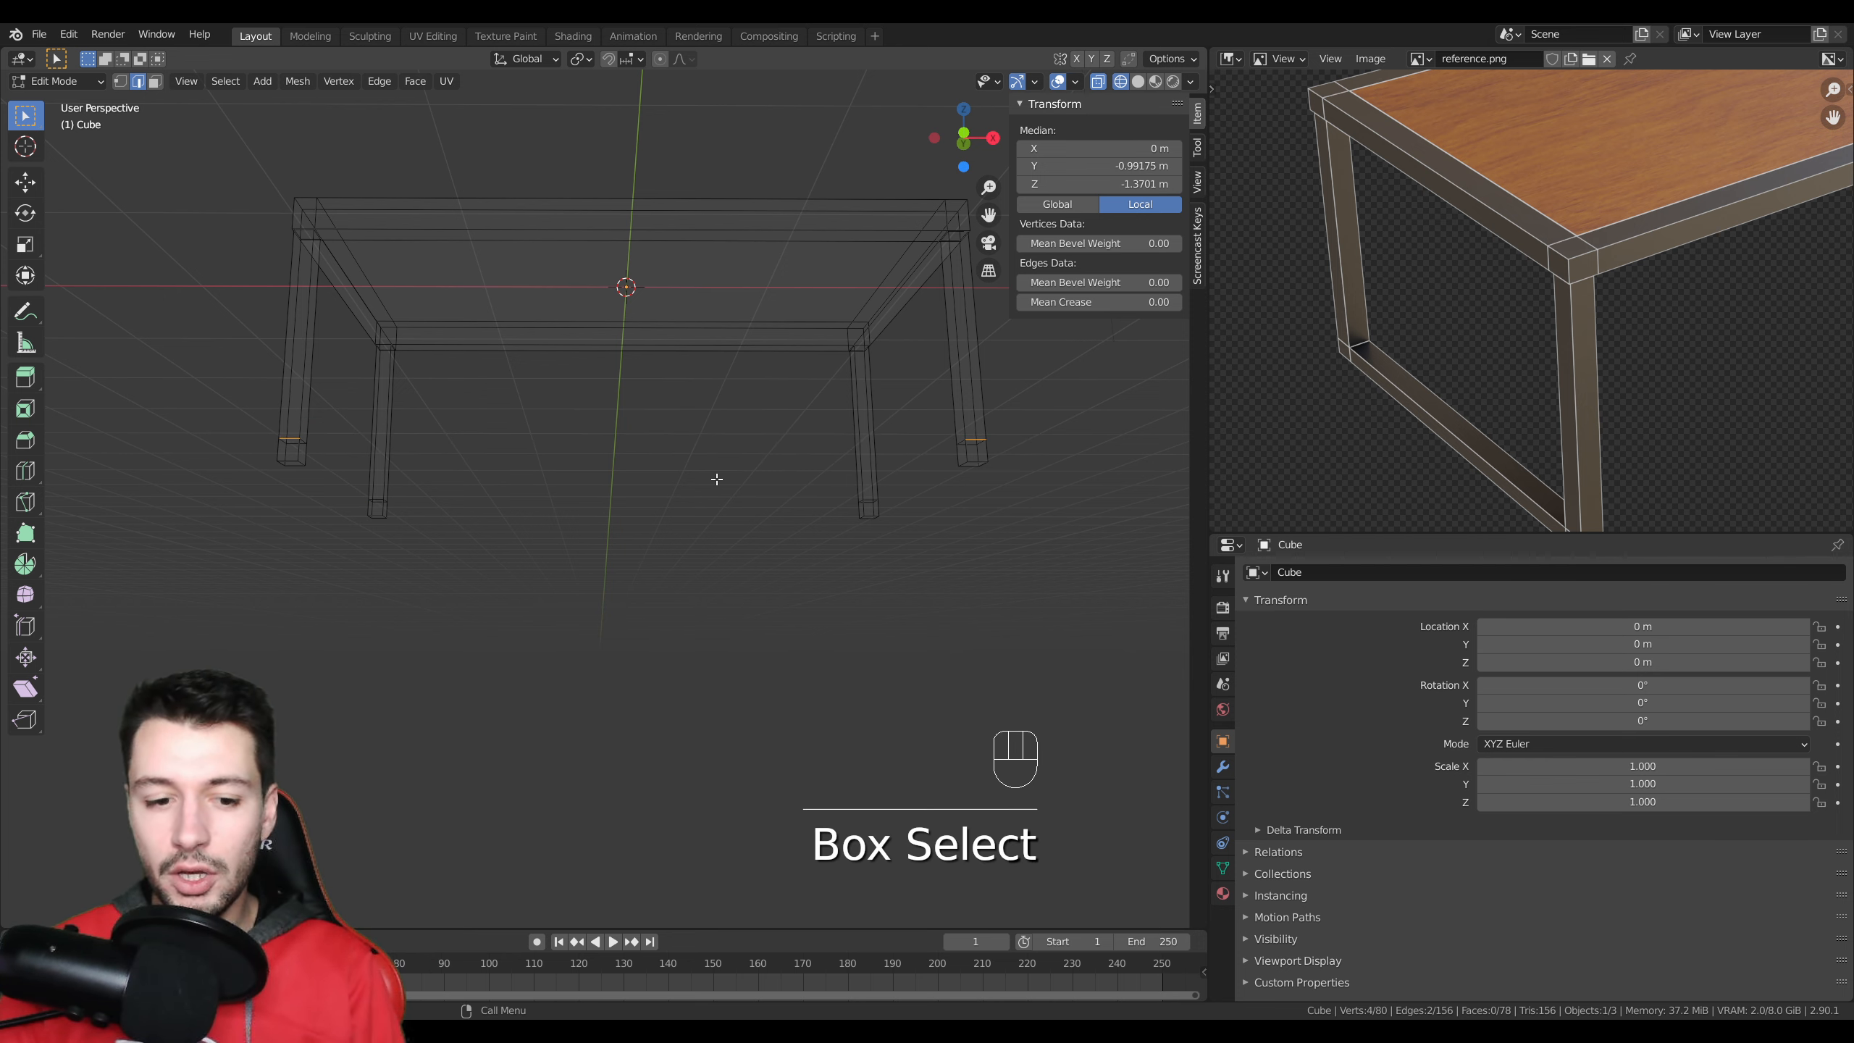
# - Box-select the cut edge loops of all four legs in the front orthographic view
pyautogui.press('KP_1')
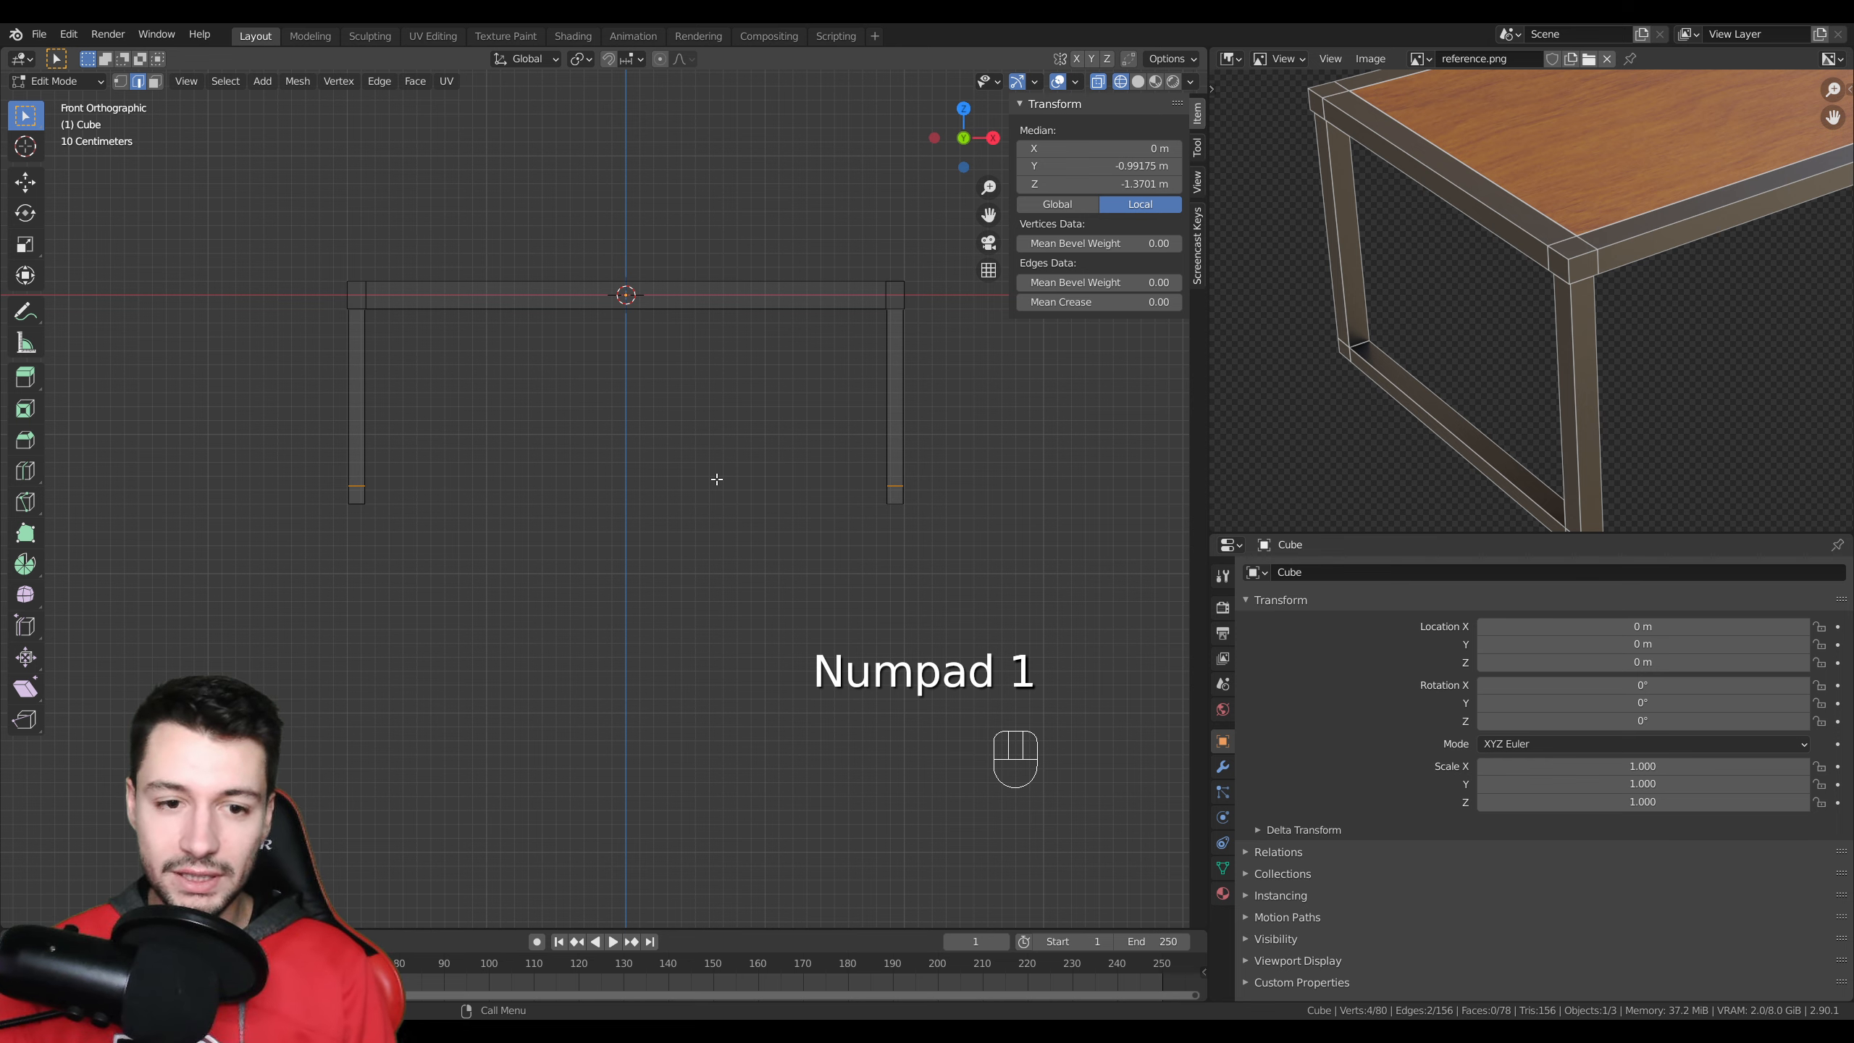
pyautogui.scroll(2, 603, 497)
pyautogui.moveTo(203, 468); pyautogui.dragTo(1070, 491)
pyautogui.scroll(-2, 635, 518)
pyautogui.moveTo(635, 518); pyautogui.dragTo(840, 514, button='middle')
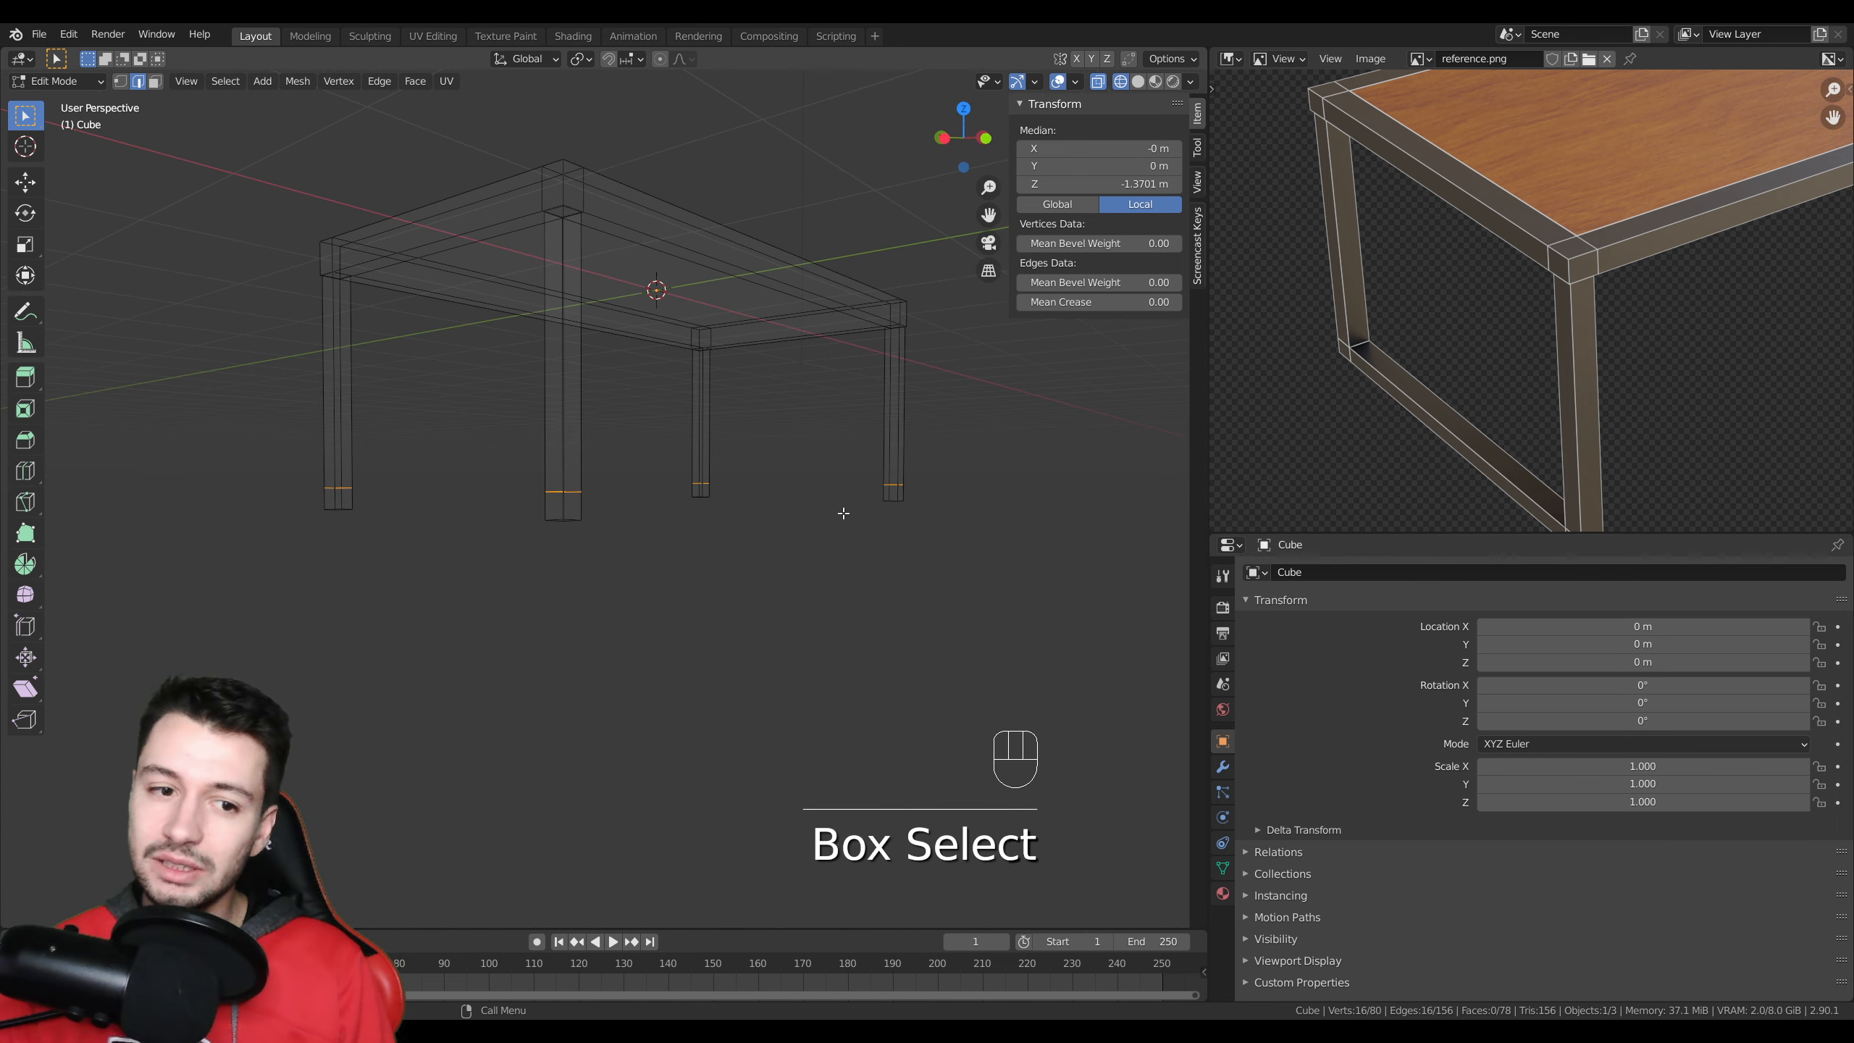
# - Move the selected edge loops about 0.017 m down along Z so the leg end sections look square in front view
pyautogui.press('KP_1')
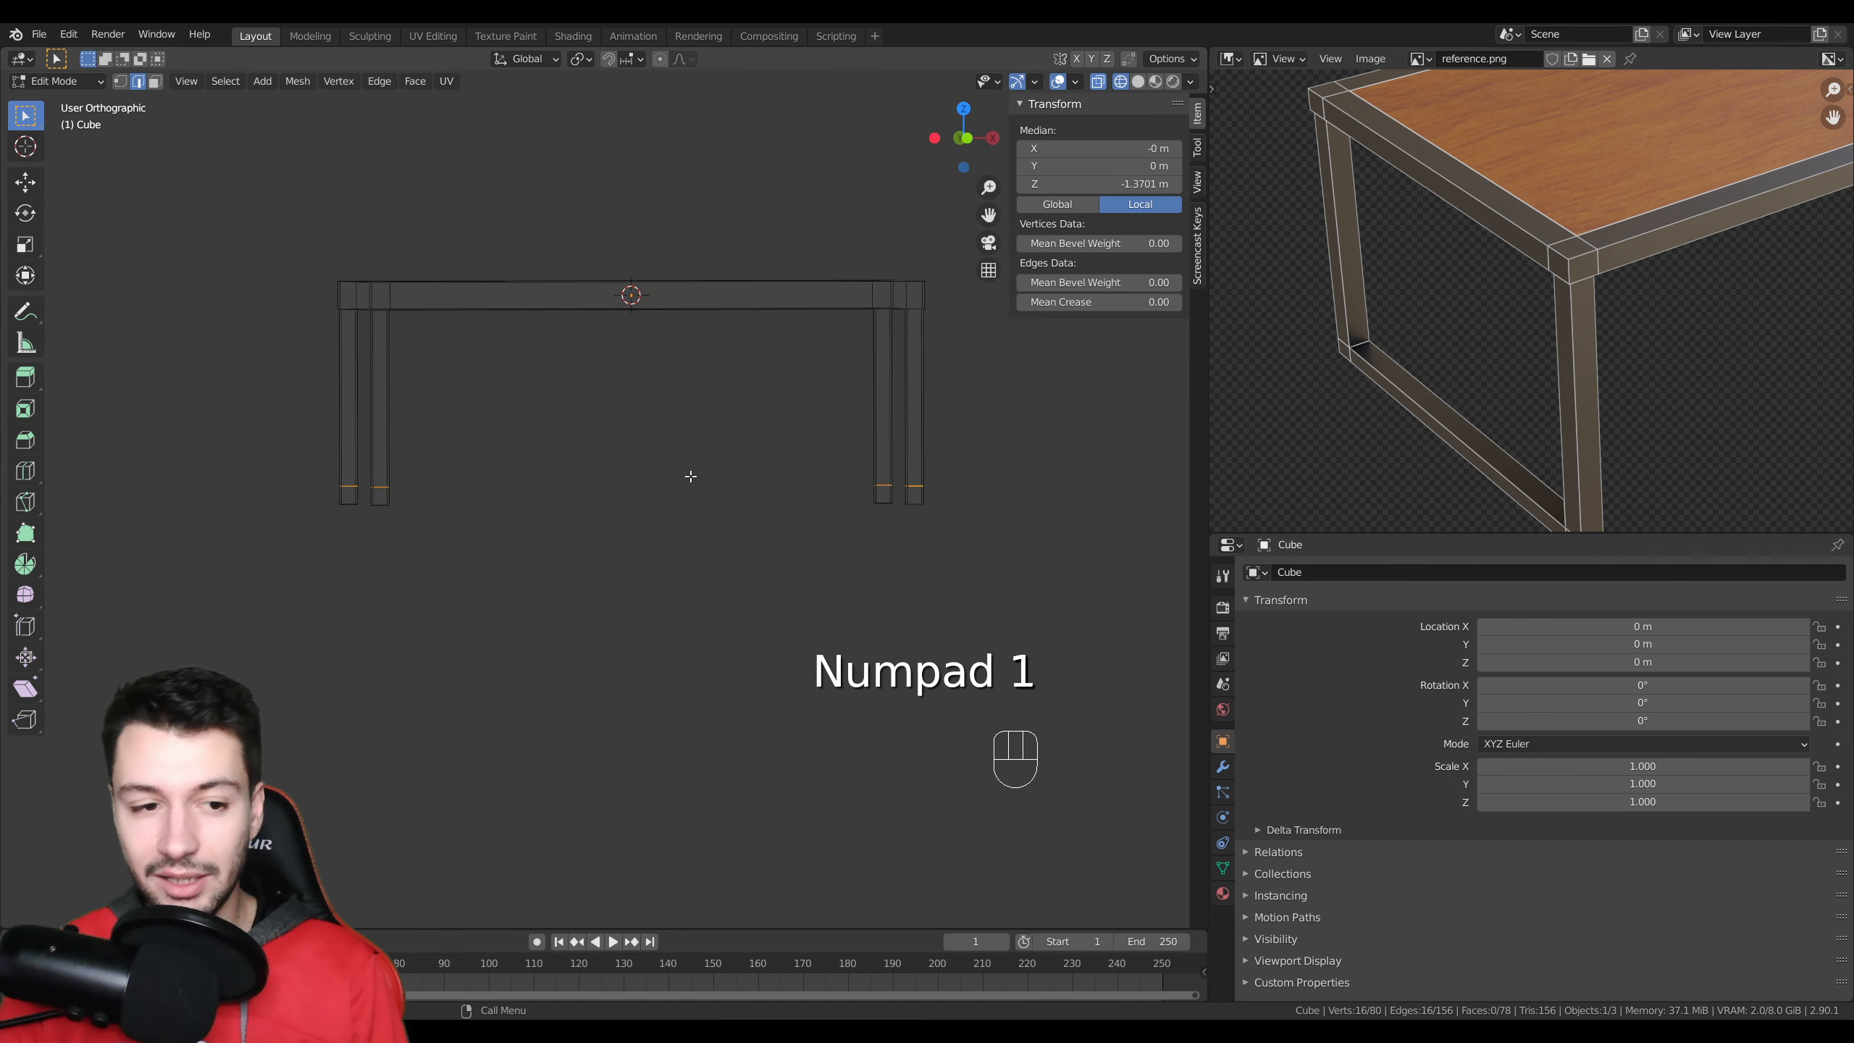
pyautogui.scroll(4, 741, 434)
pyautogui.keyDown('shift'); pyautogui.moveTo(122, 465); pyautogui.dragTo(650, 468, button='middle'); pyautogui.keyUp('shift')
pyautogui.scroll(6, 657, 478)
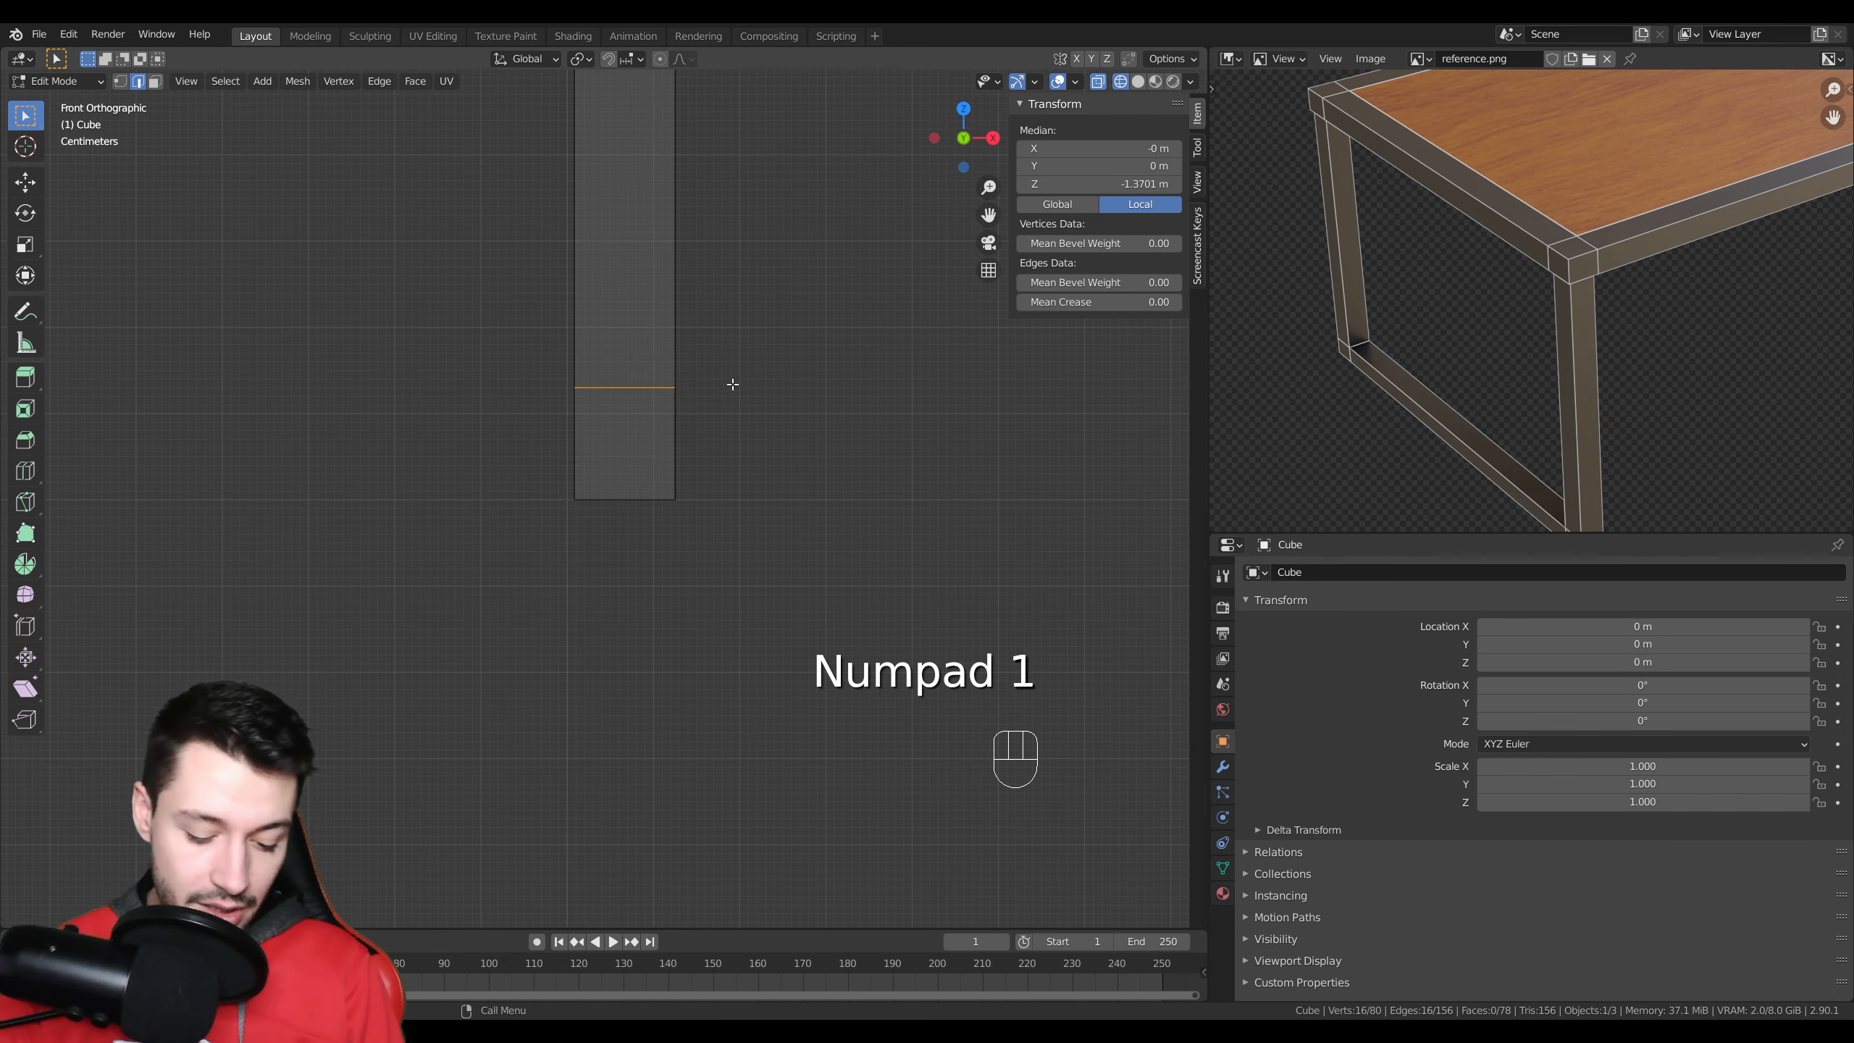
pyautogui.press('g')
pyautogui.press('x')
pyautogui.press('z')
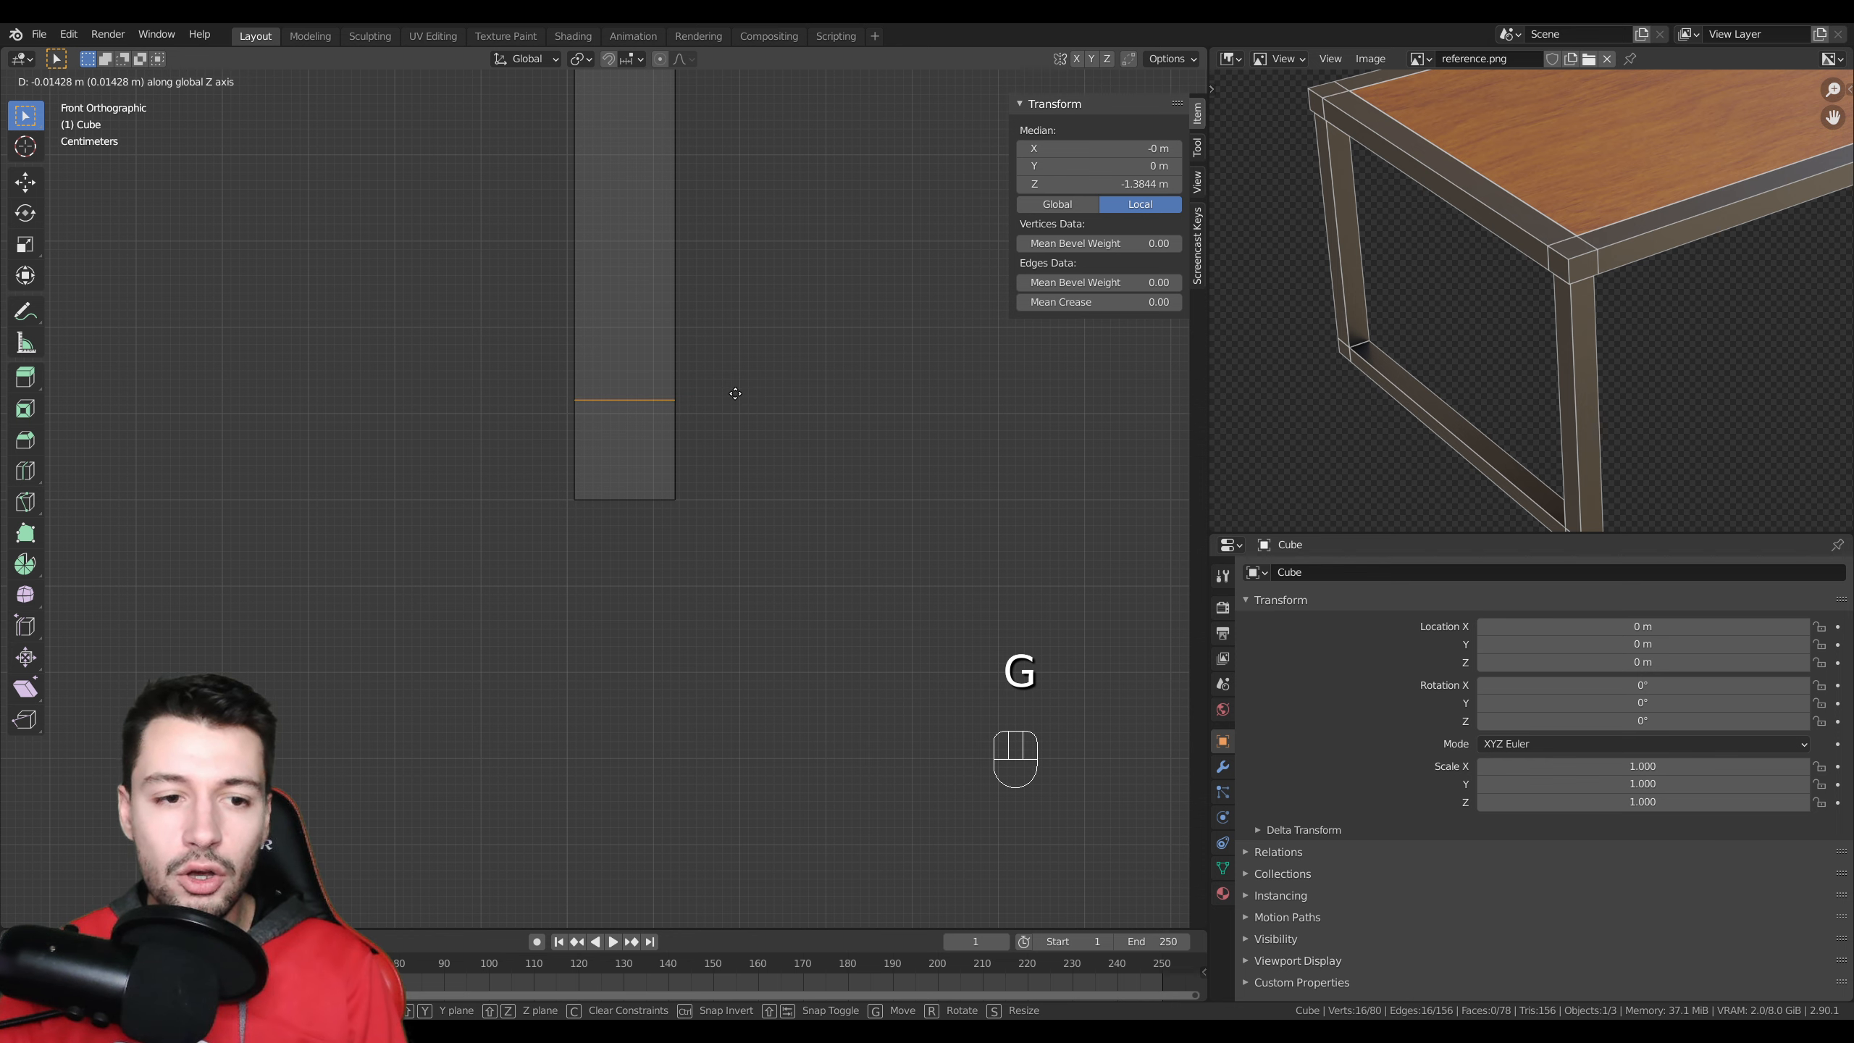
pyautogui.click(735, 393)
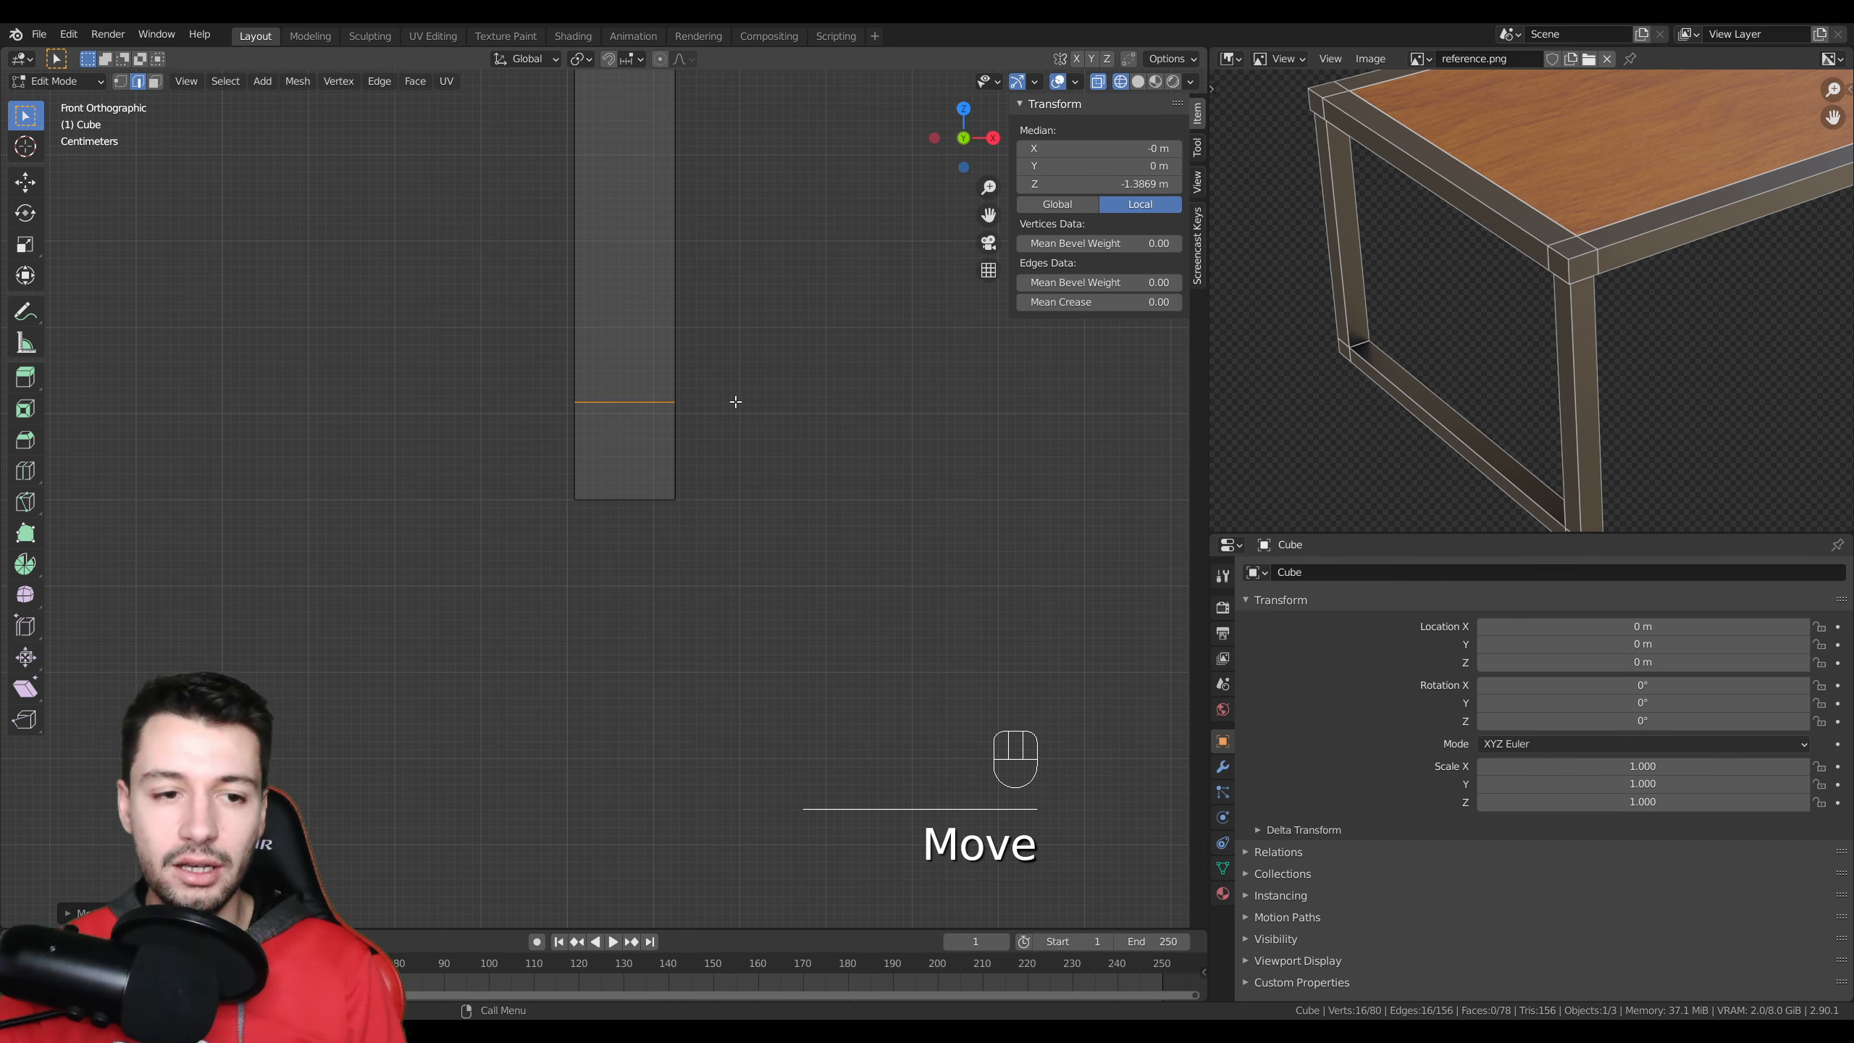
# - Return to Solid shading with face selection and select the inward-facing end-section face of the front leg on the -X side
pyautogui.scroll(-6, 735, 409)
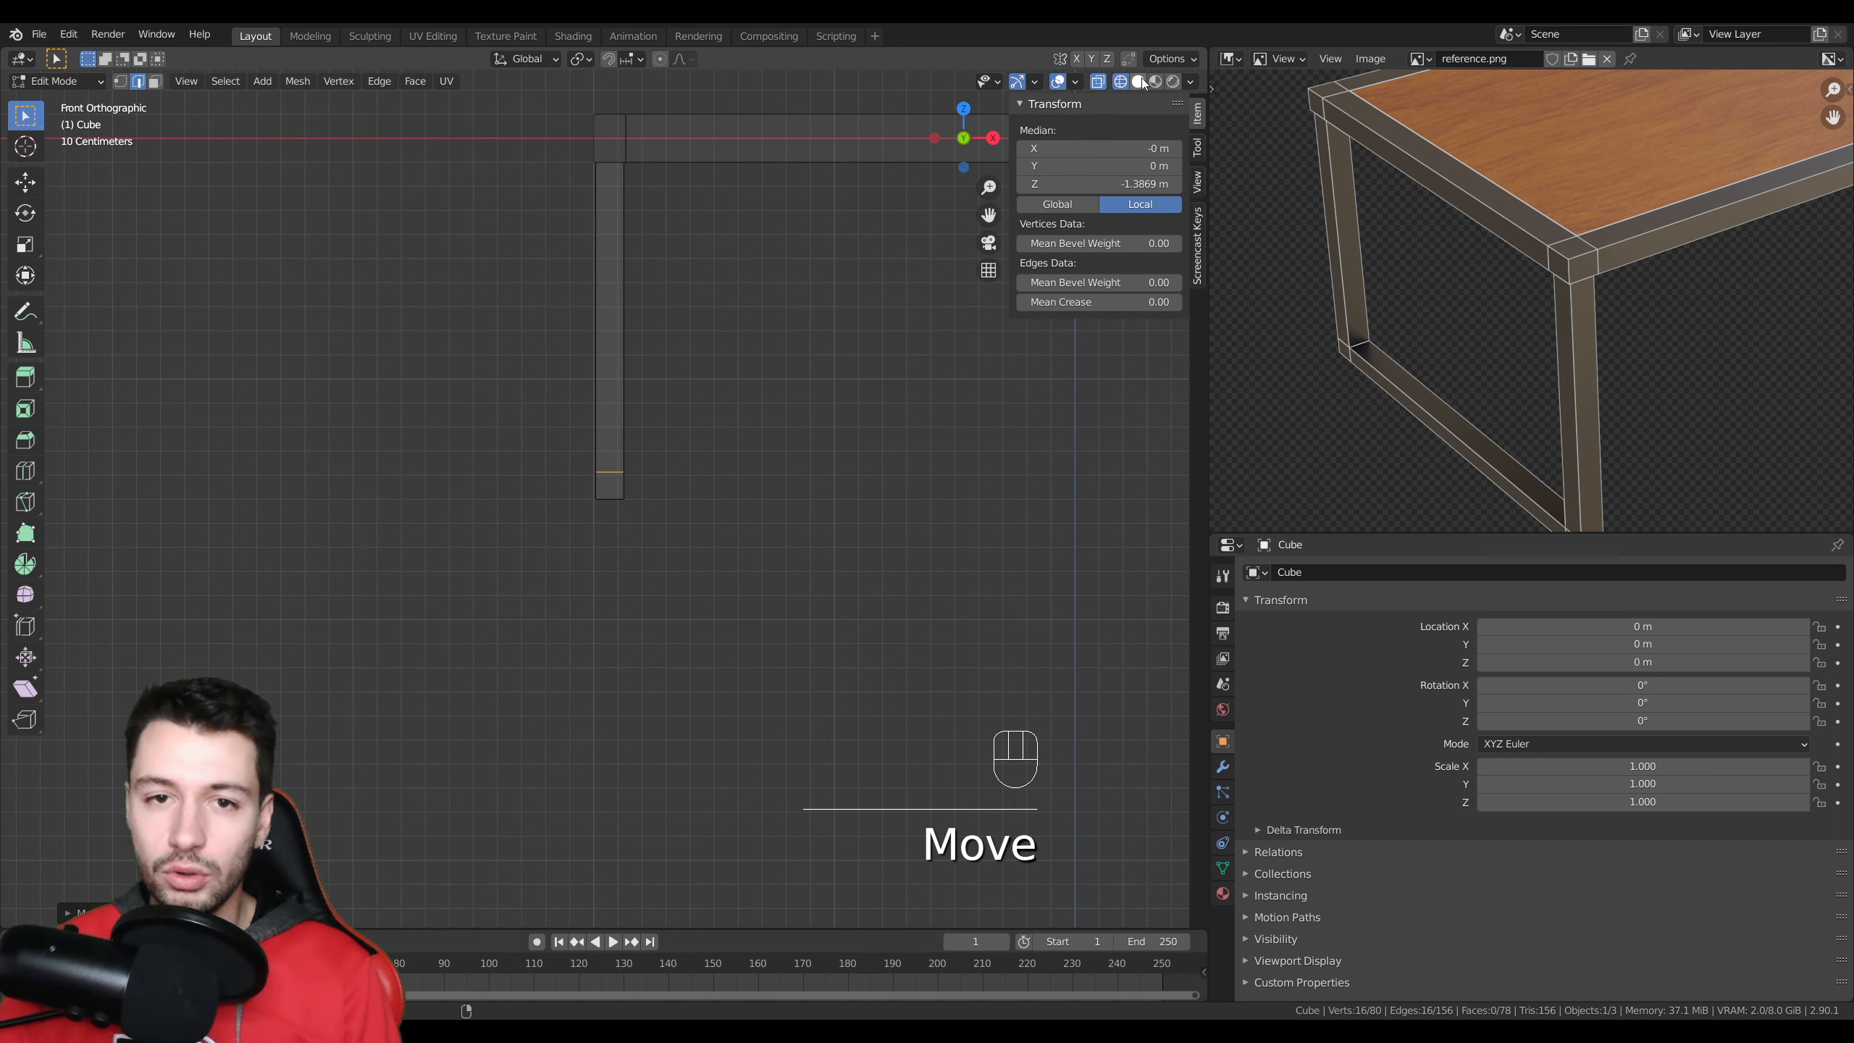
pyautogui.press('z')
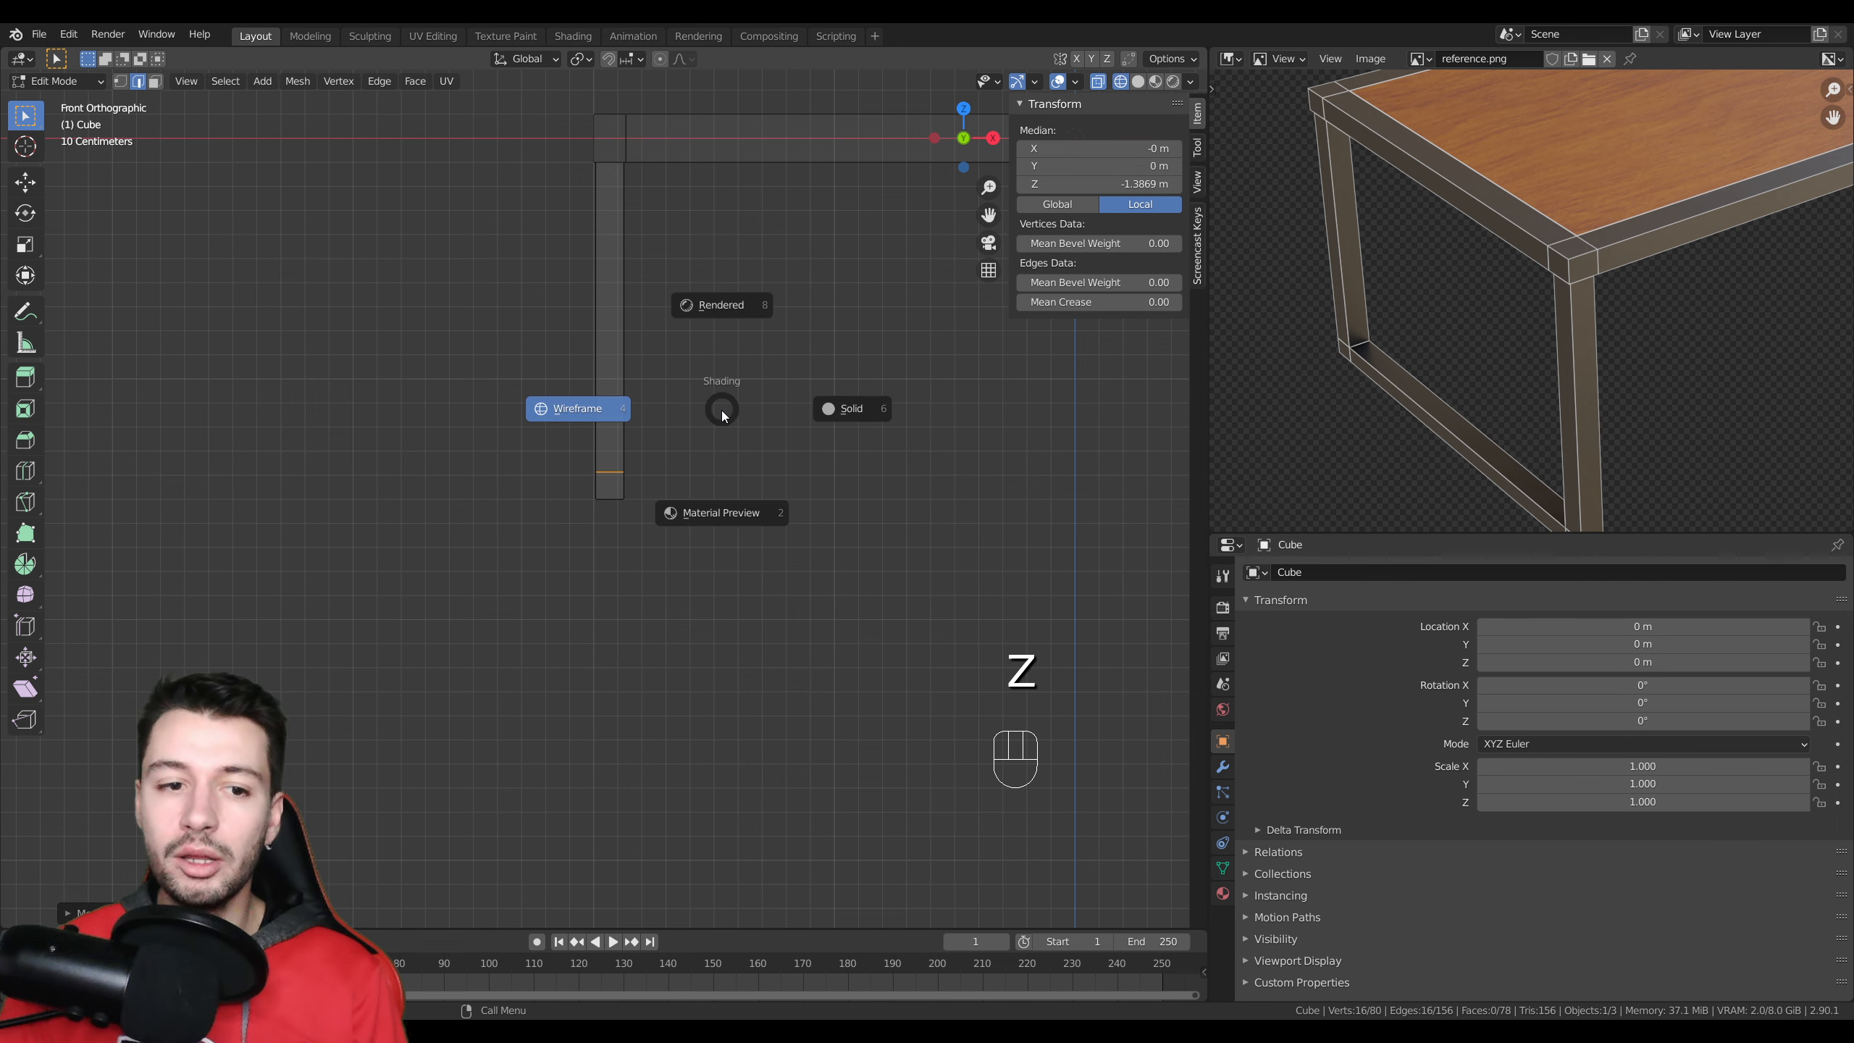
pyautogui.click(818, 412)
pyautogui.moveTo(823, 410); pyautogui.dragTo(871, 481, button='middle')
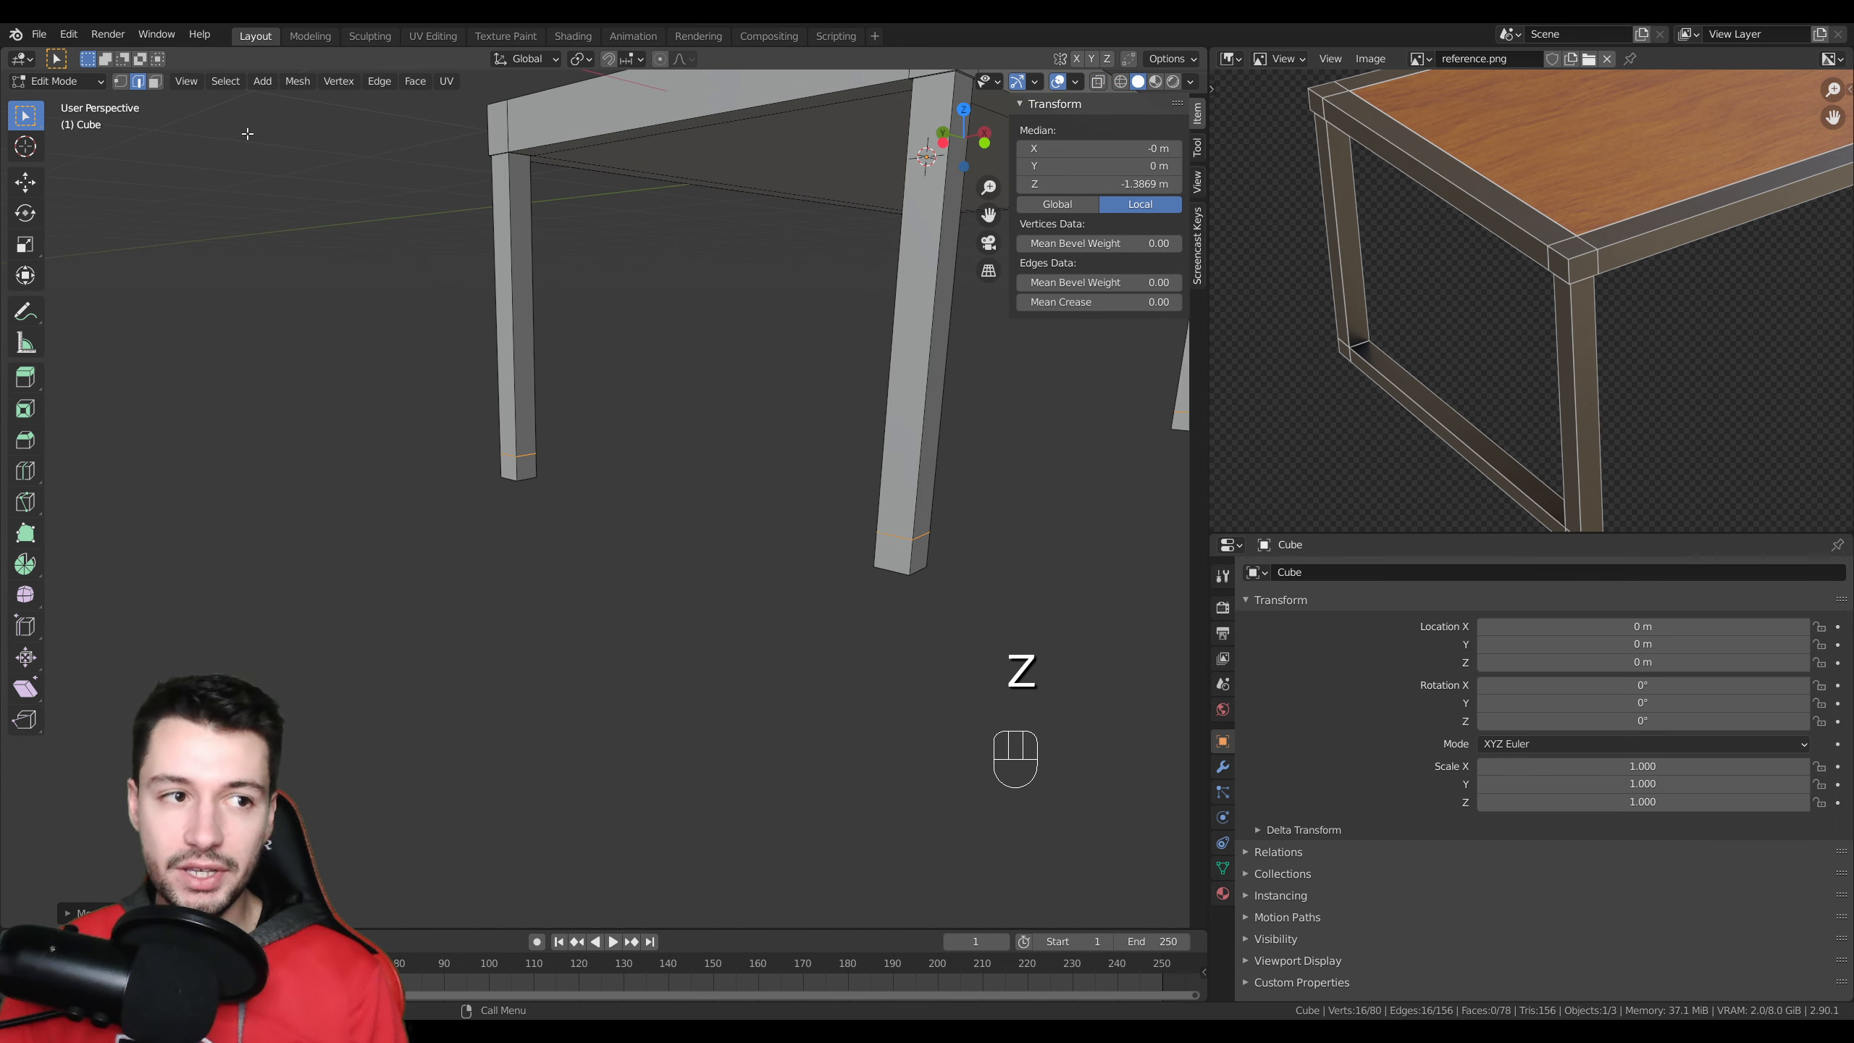
pyautogui.click(156, 82)
pyautogui.click(526, 467)
pyautogui.moveTo(611, 505); pyautogui.dragTo(774, 507, button='middle')
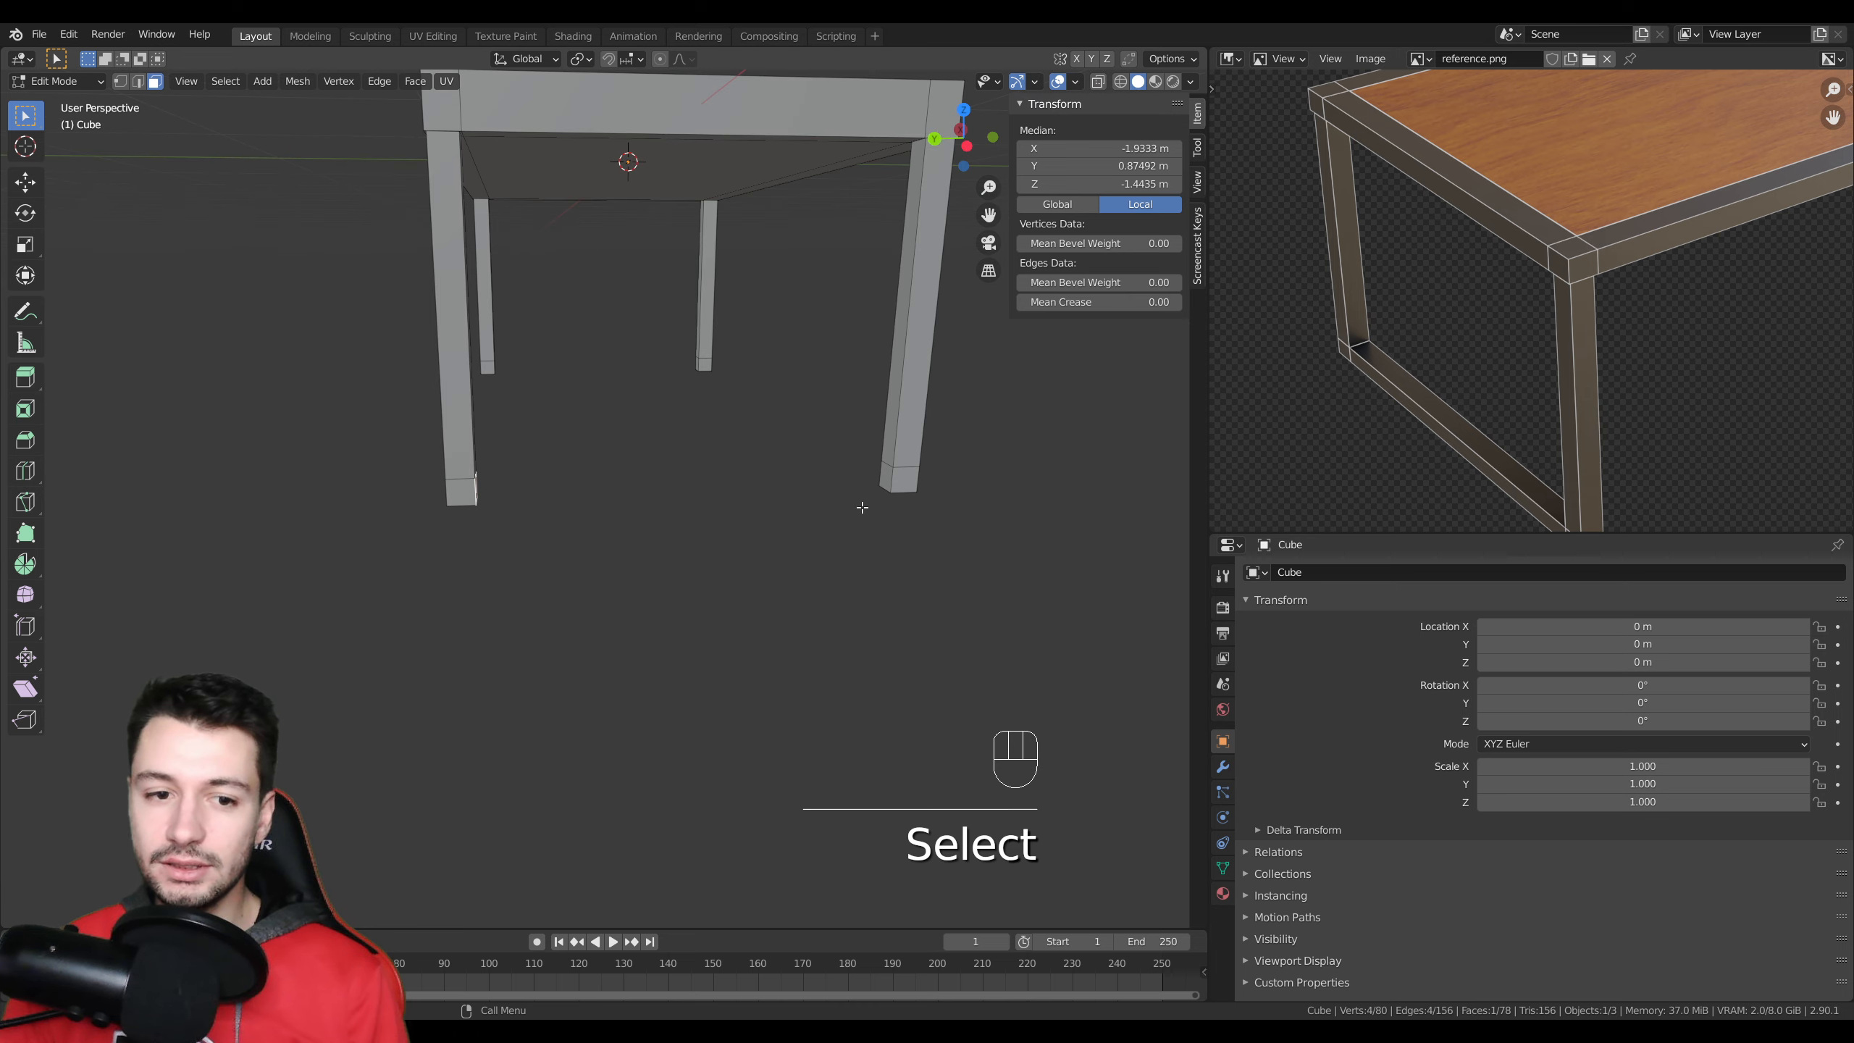
pyautogui.click(887, 478)
pyautogui.moveTo(887, 478); pyautogui.dragTo(850, 549, button='middle')
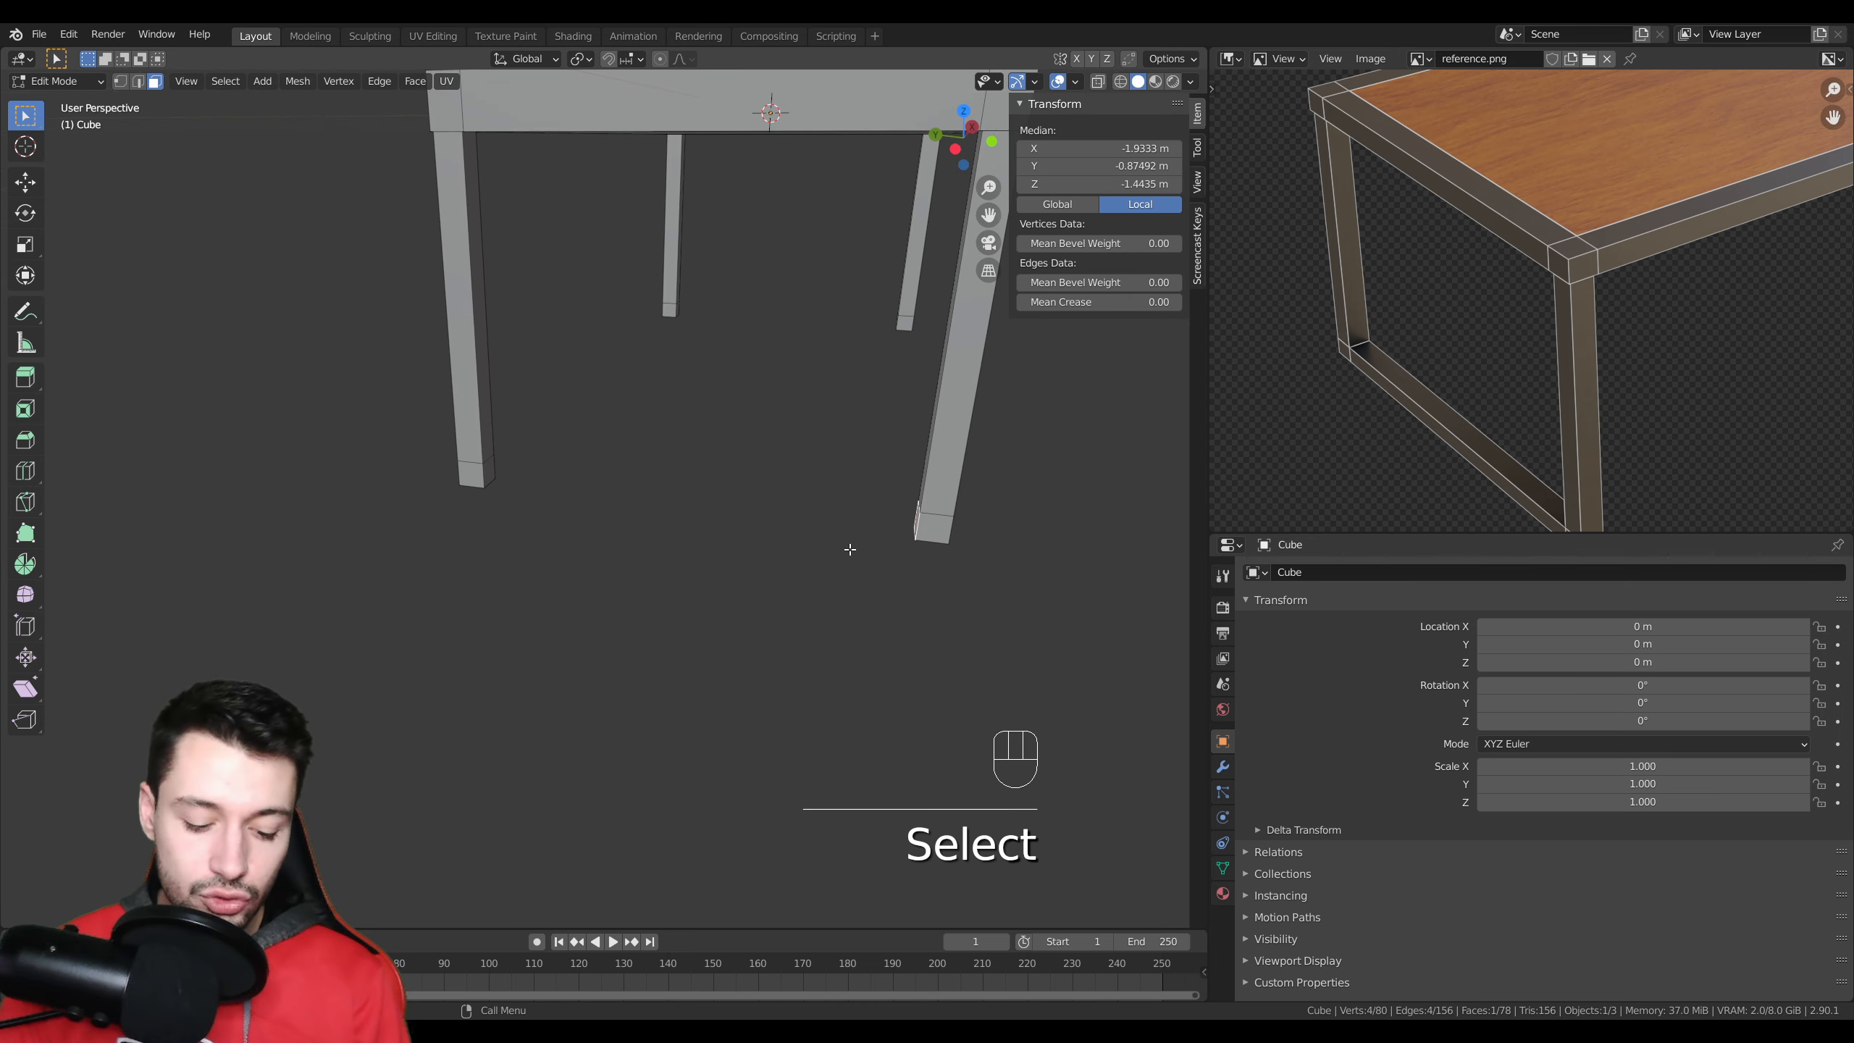
# - Extrude the selected leg face toward the opposite leg and undo the extrusion
pyautogui.press('e')
pyautogui.click(539, 484)
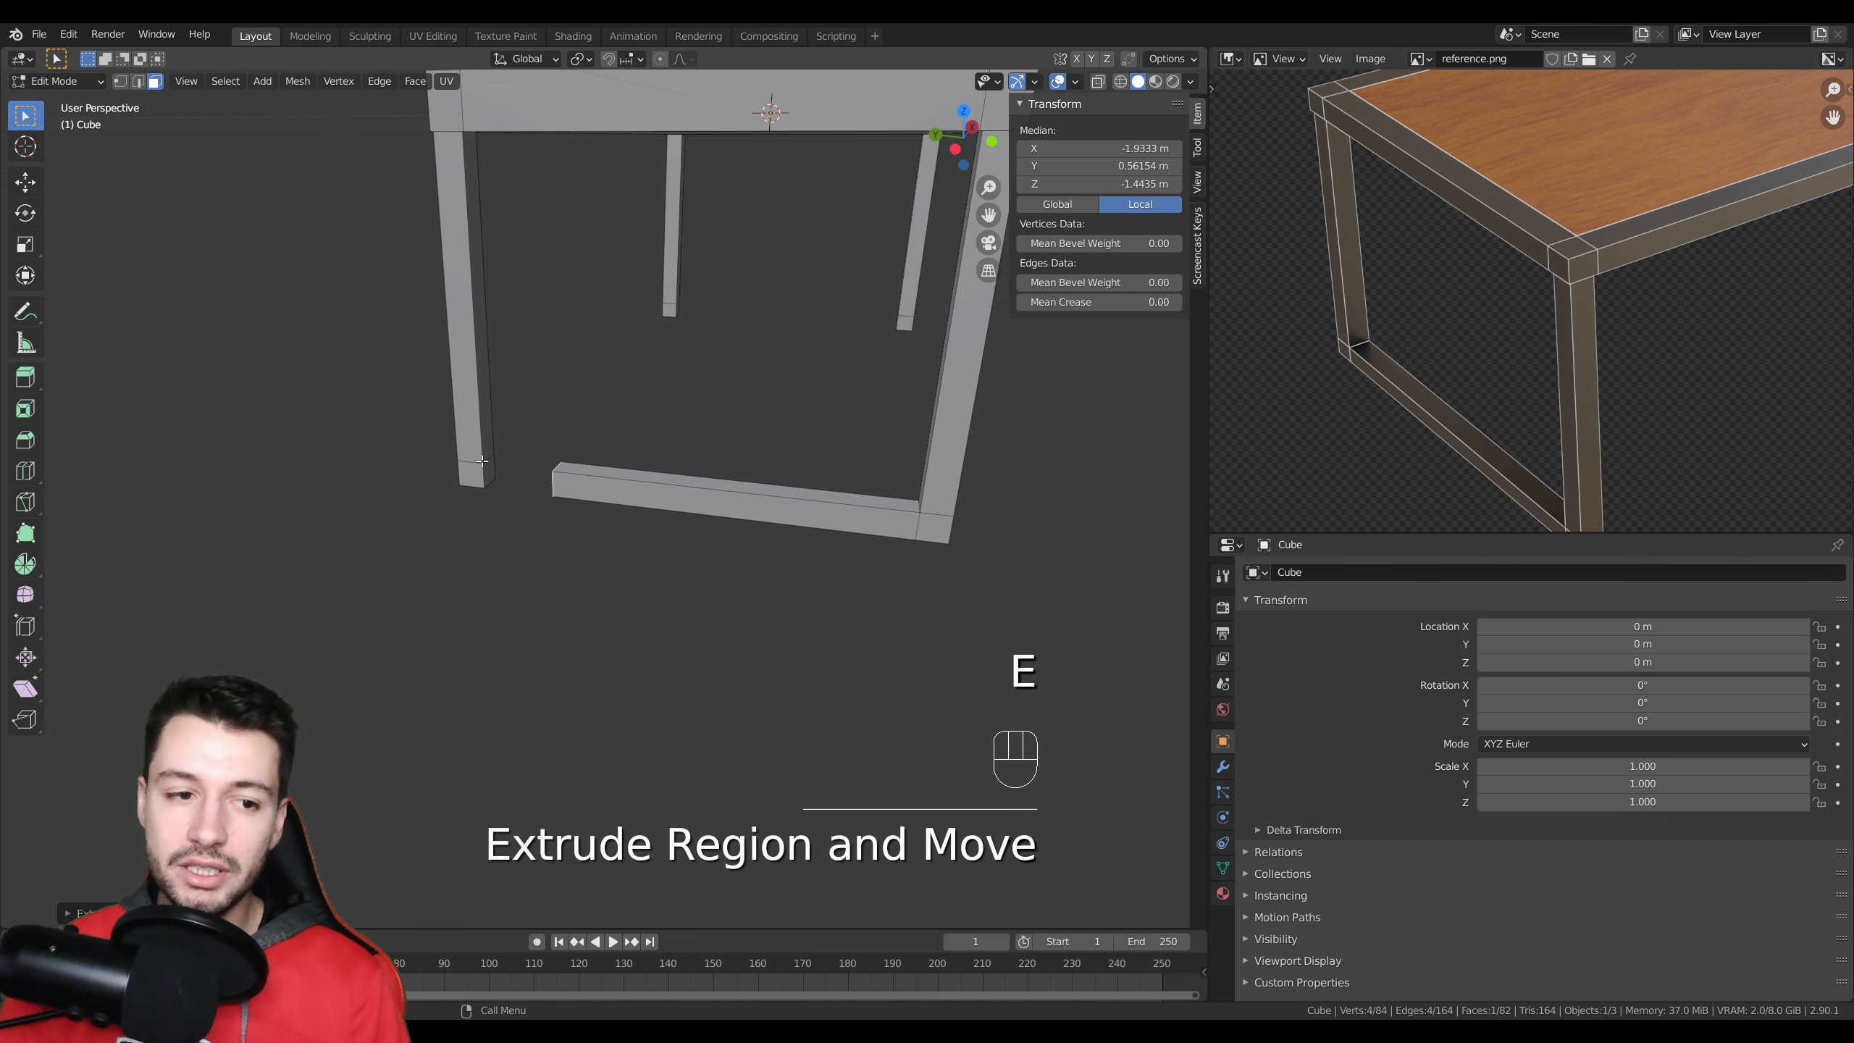
pyautogui.hotkey('ctrl', 'z')
# - Add the facing end-section face of the opposite leg to the selection and join both with Bridge Faces into a bottom bar
pyautogui.keyDown('shift'); pyautogui.moveTo(634, 538); pyautogui.dragTo(540, 474, button='middle'); pyautogui.keyUp('shift')
pyautogui.keyDown('shift'); pyautogui.click(515, 459); pyautogui.keyUp('shift')
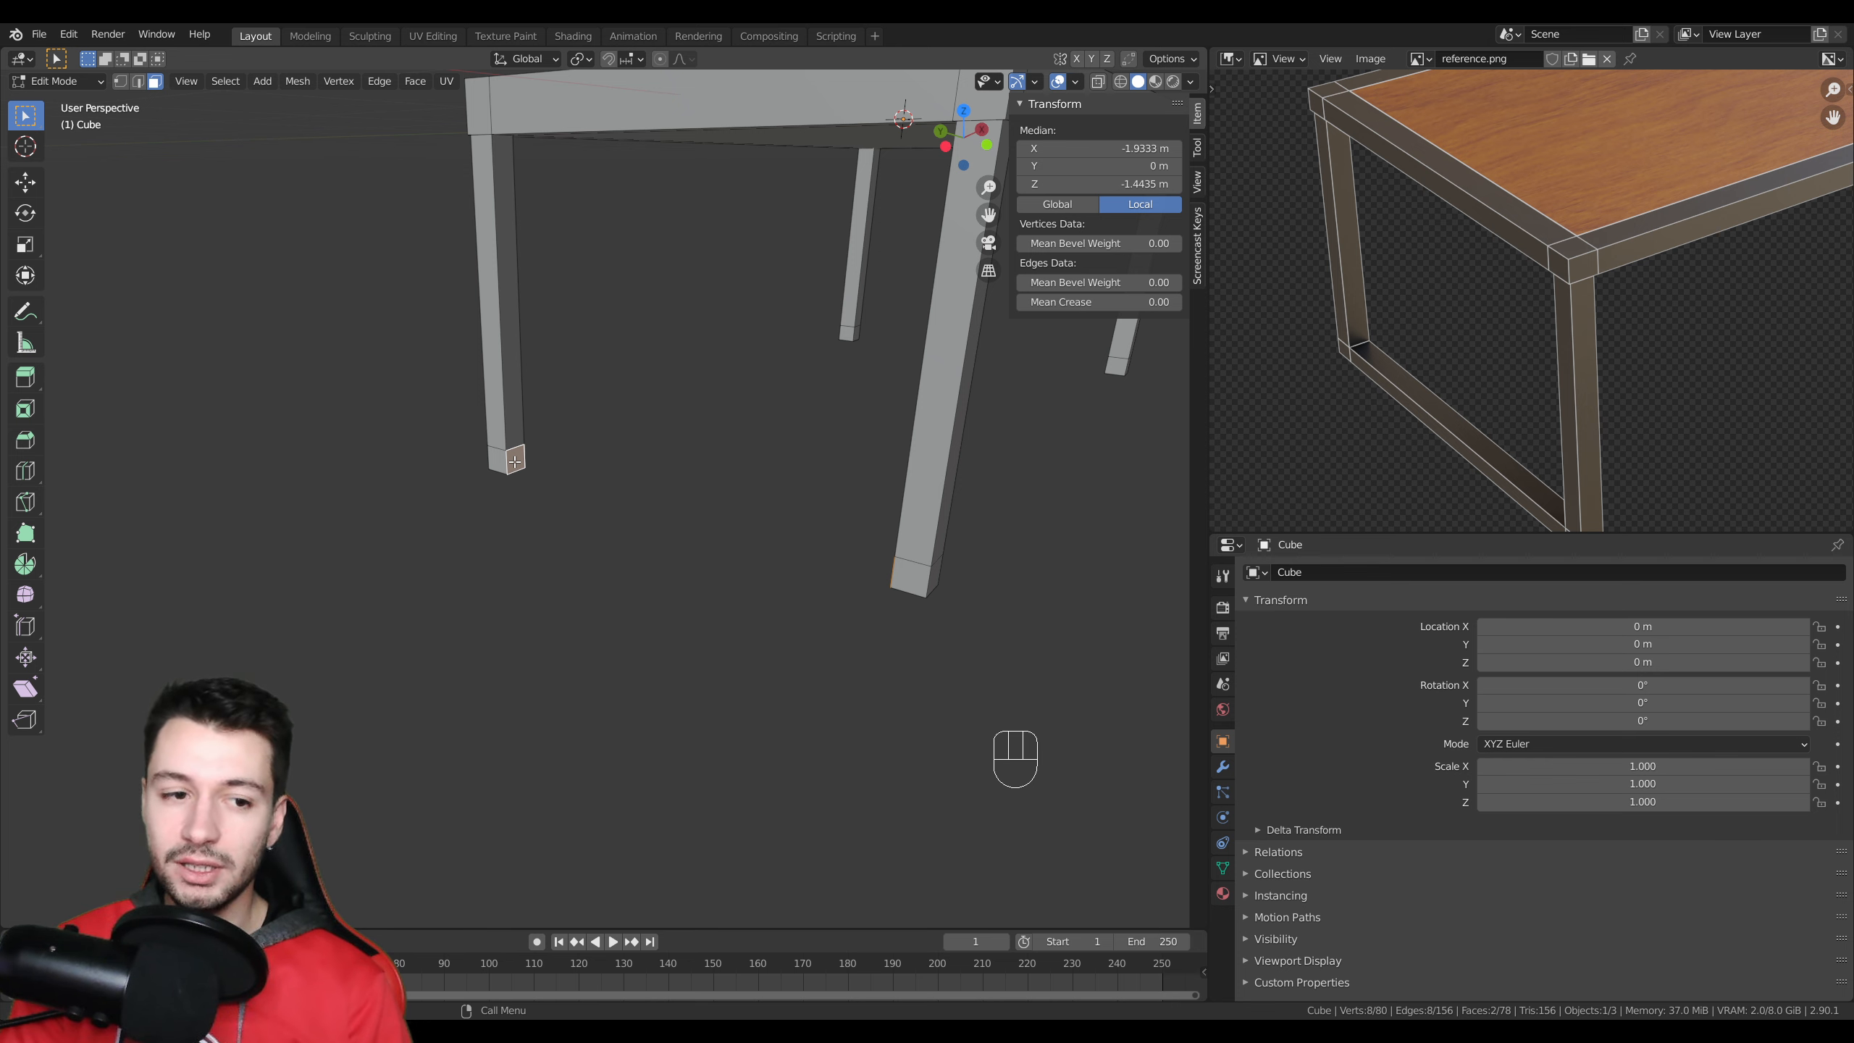
pyautogui.moveTo(515, 461); pyautogui.dragTo(616, 422, button='middle')
pyautogui.rightClick(597, 446)
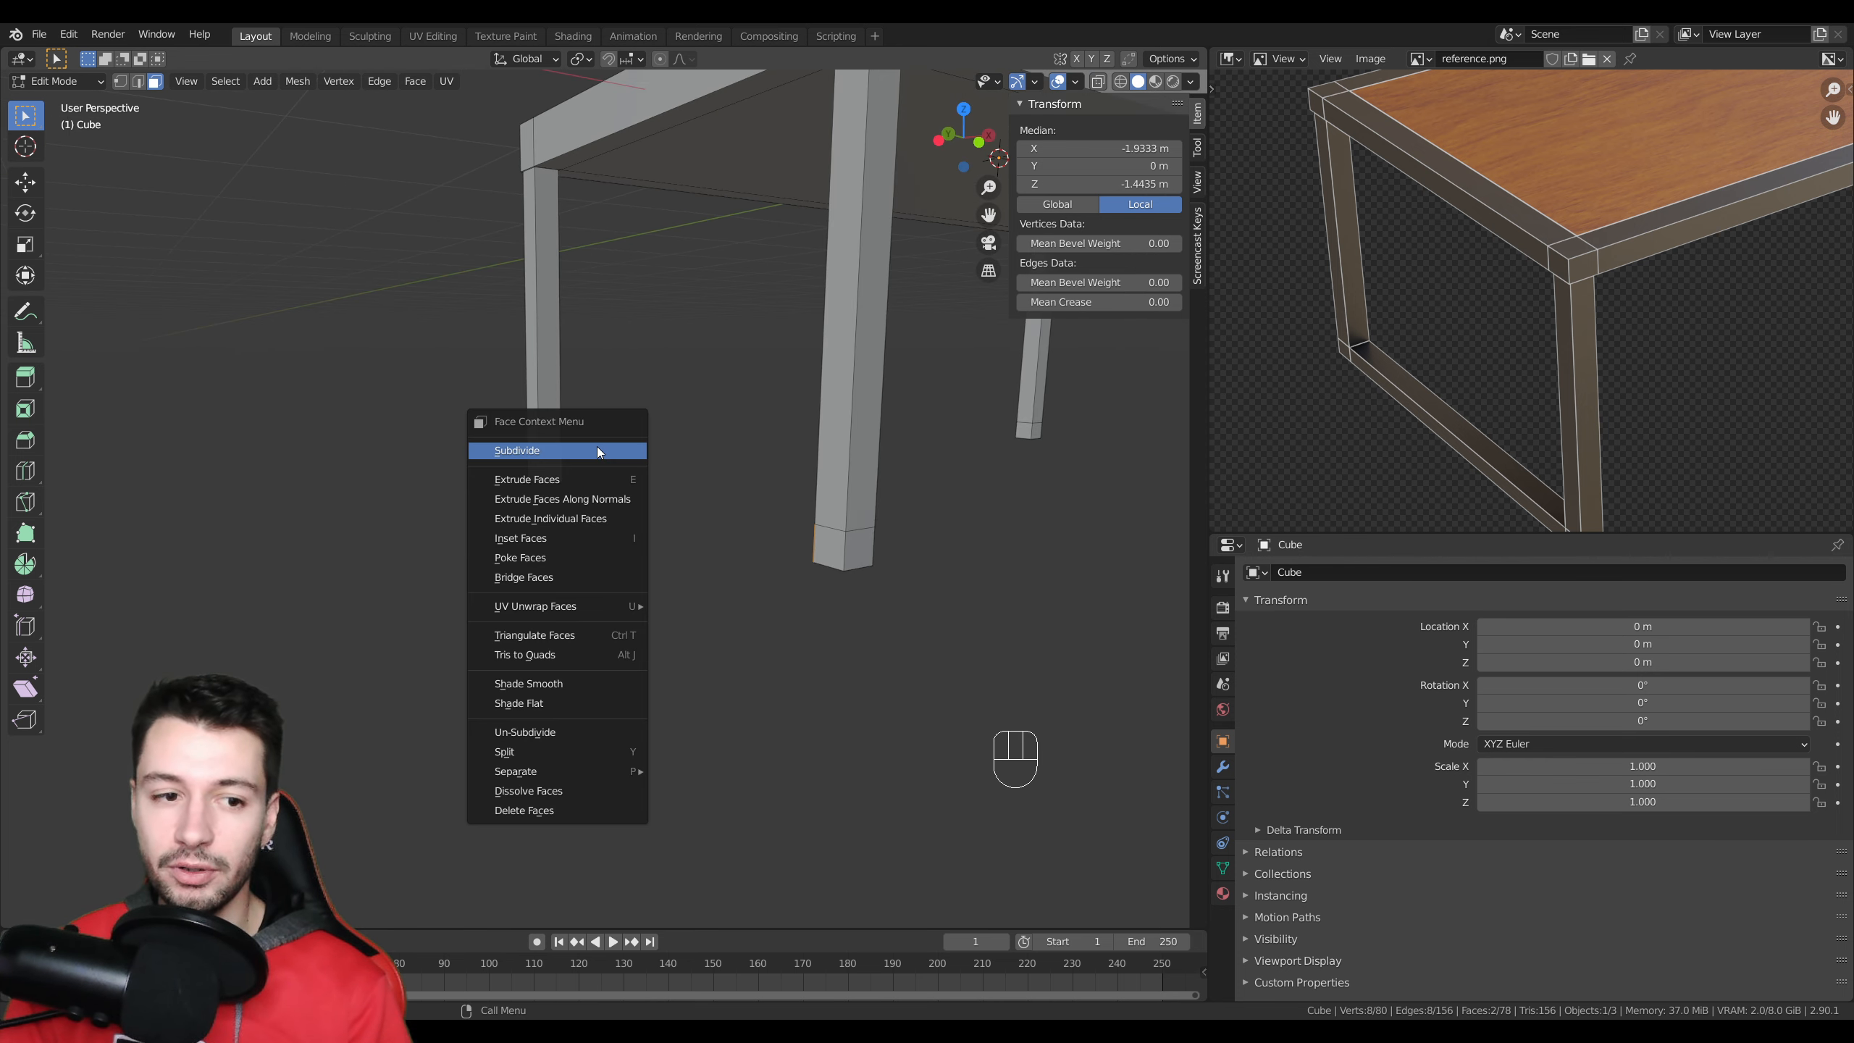
pyautogui.rightClick(547, 473)
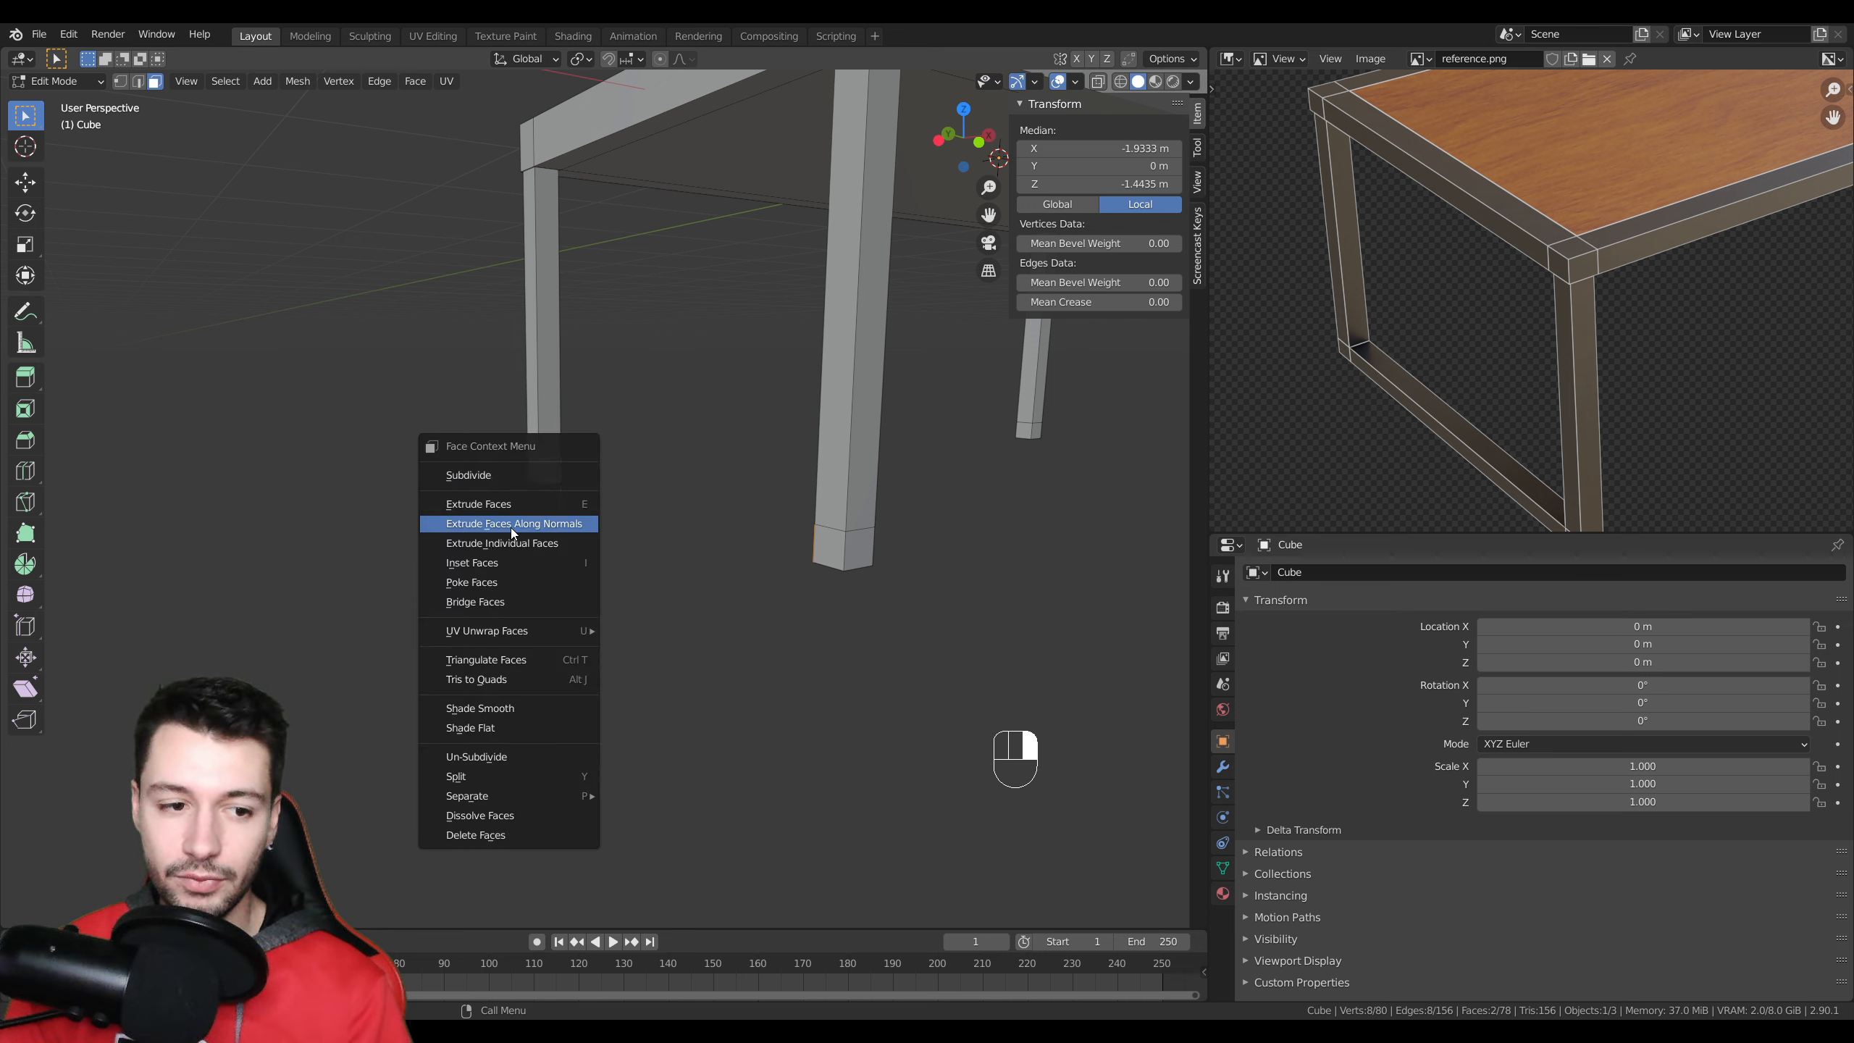
pyautogui.rightClick(679, 460)
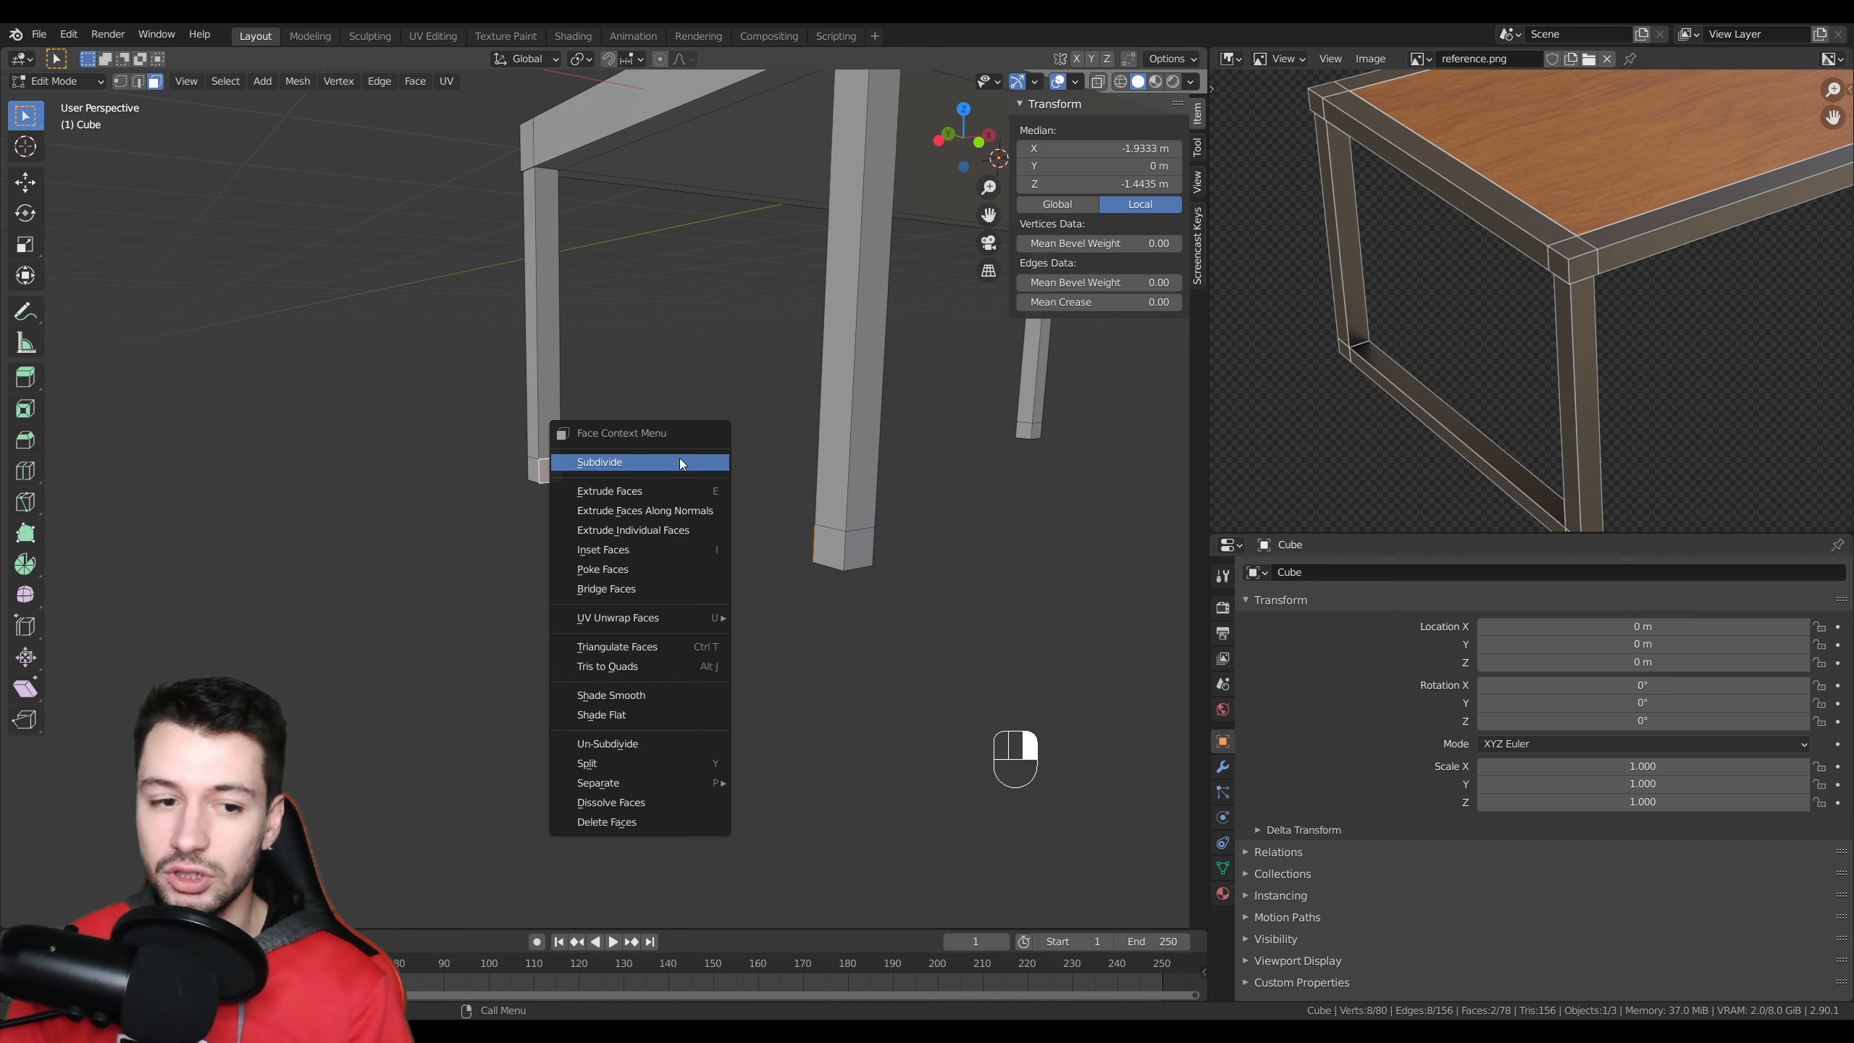
pyautogui.click(617, 588)
# - Bridge the facing end-section faces of the two legs at the +X end to form the second bottom bar
pyautogui.keyDown('shift'); pyautogui.moveTo(1009, 504); pyautogui.dragTo(581, 549, button='middle'); pyautogui.keyUp('shift')
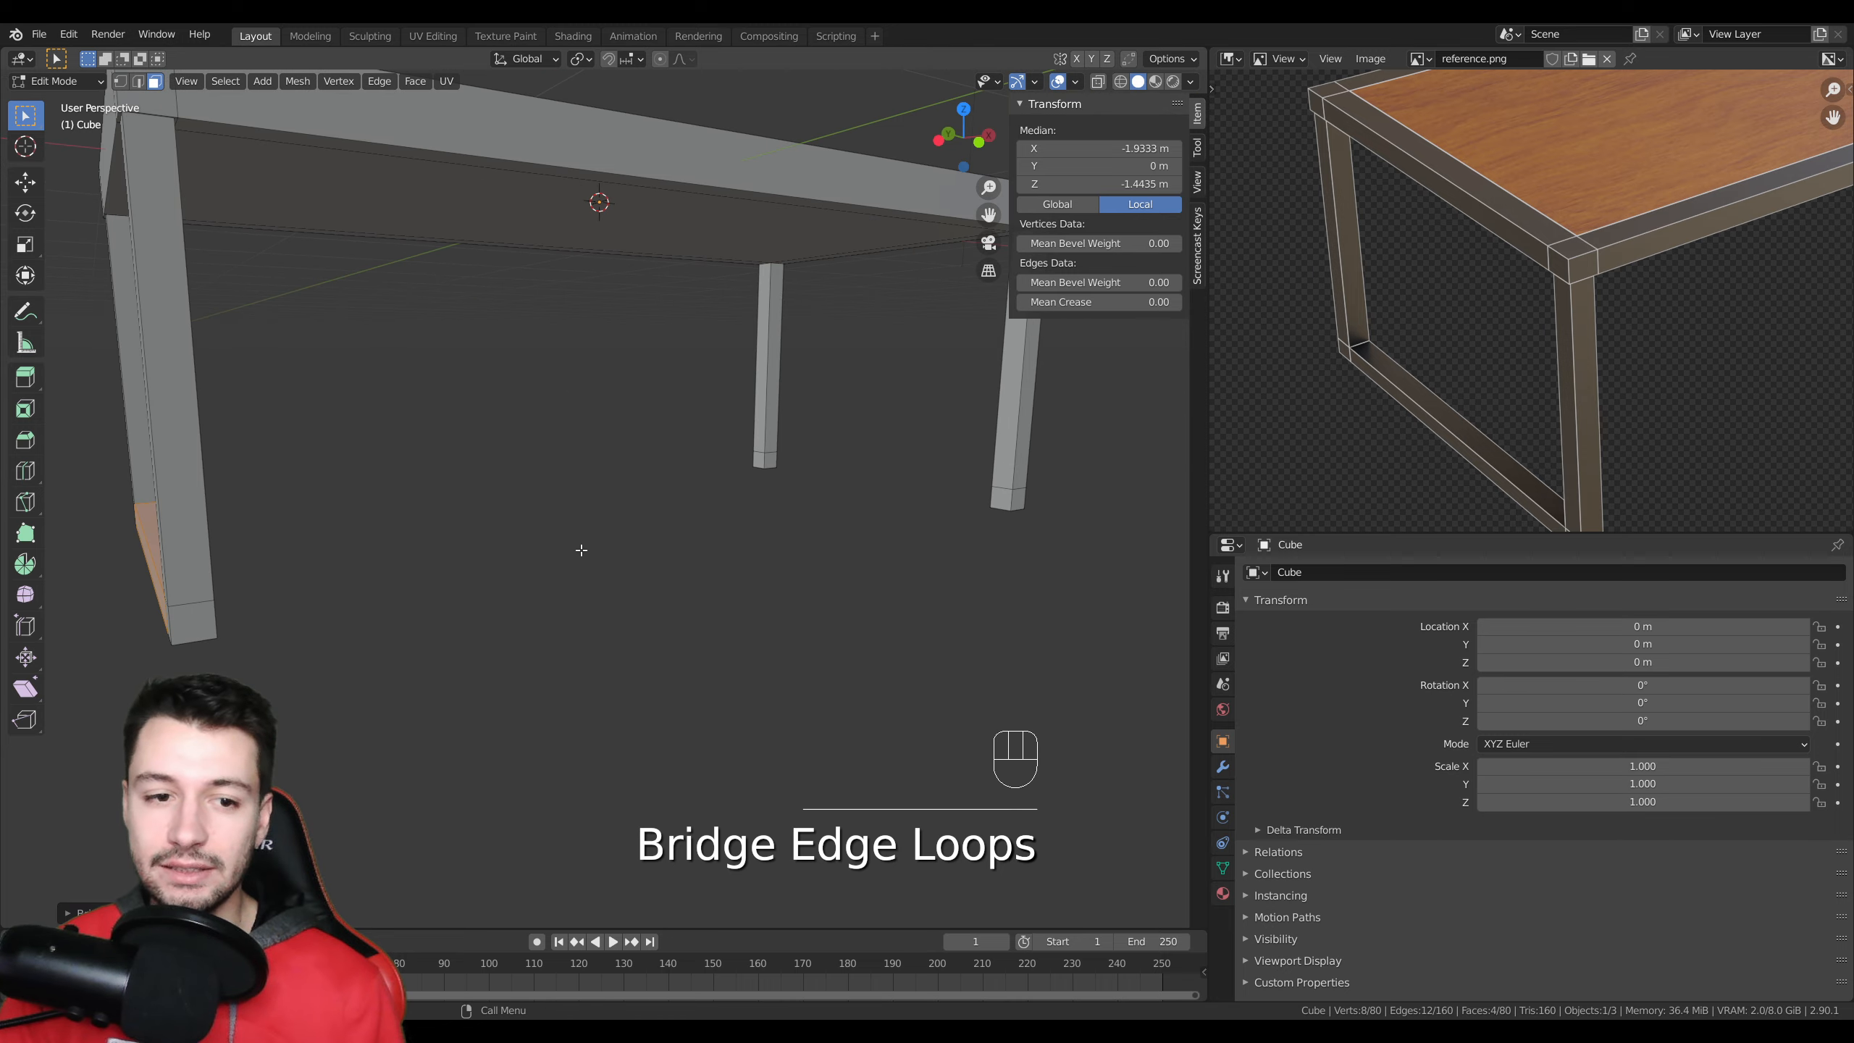
pyautogui.click(766, 472)
pyautogui.moveTo(761, 468); pyautogui.dragTo(468, 509, button='middle')
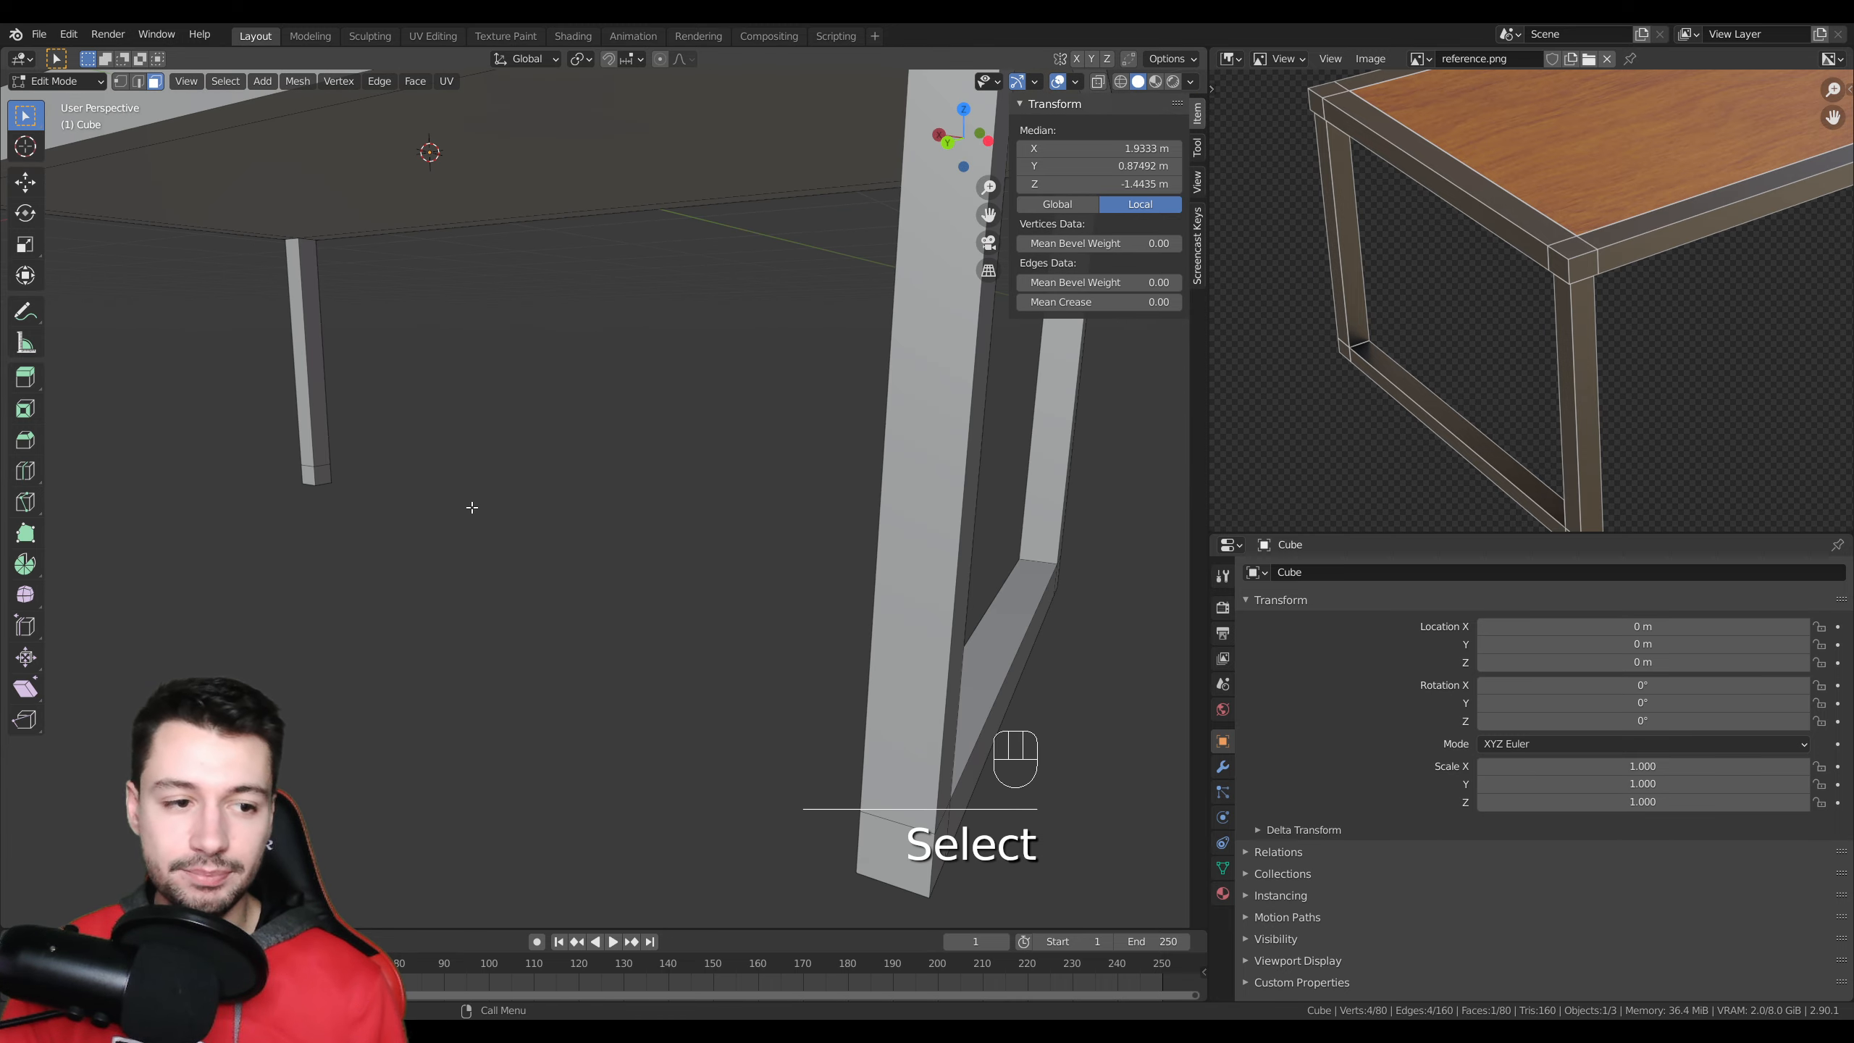
pyautogui.rightClick(309, 475)
pyautogui.click(310, 473)
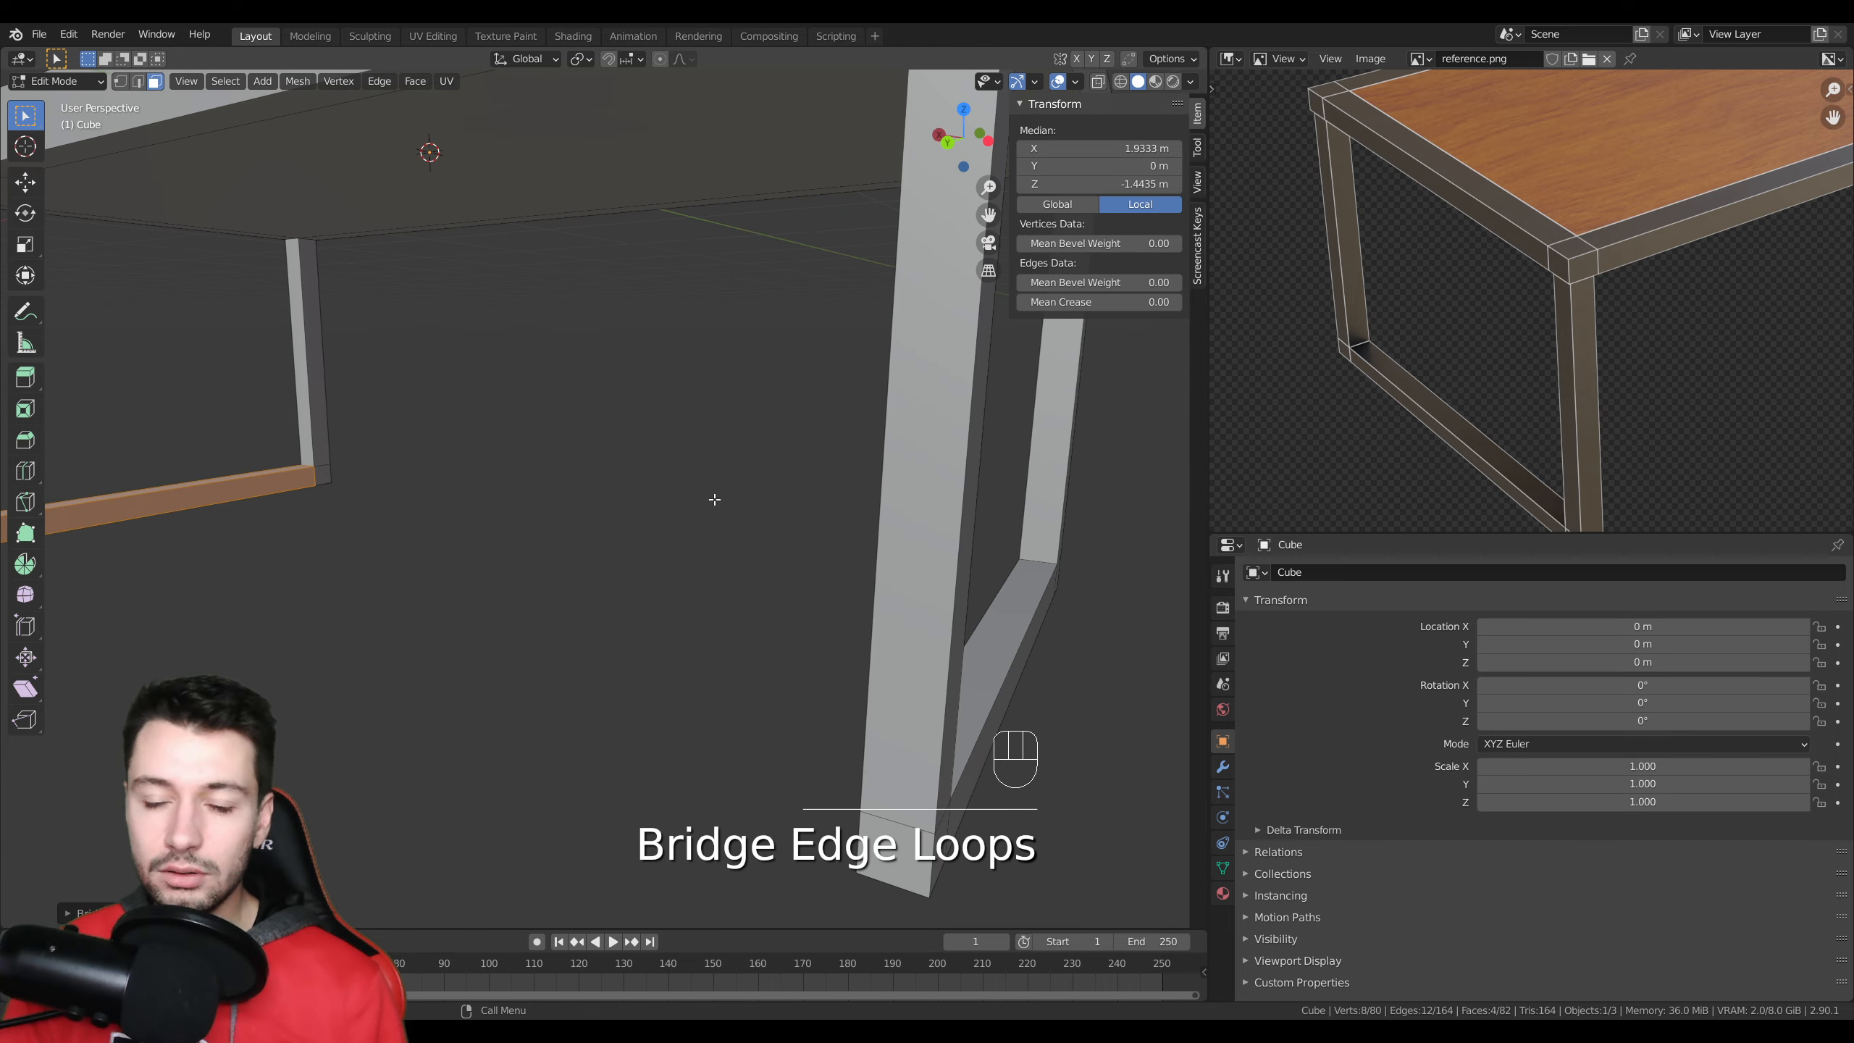
# - Bridge the inner side faces of the two bottom bars across the table's length and undo the bridge
pyautogui.moveTo(712, 496); pyautogui.dragTo(306, 504, button='middle')
pyautogui.click(375, 453)
pyautogui.keyDown('shift'); pyautogui.click(220, 540); pyautogui.keyUp('shift')
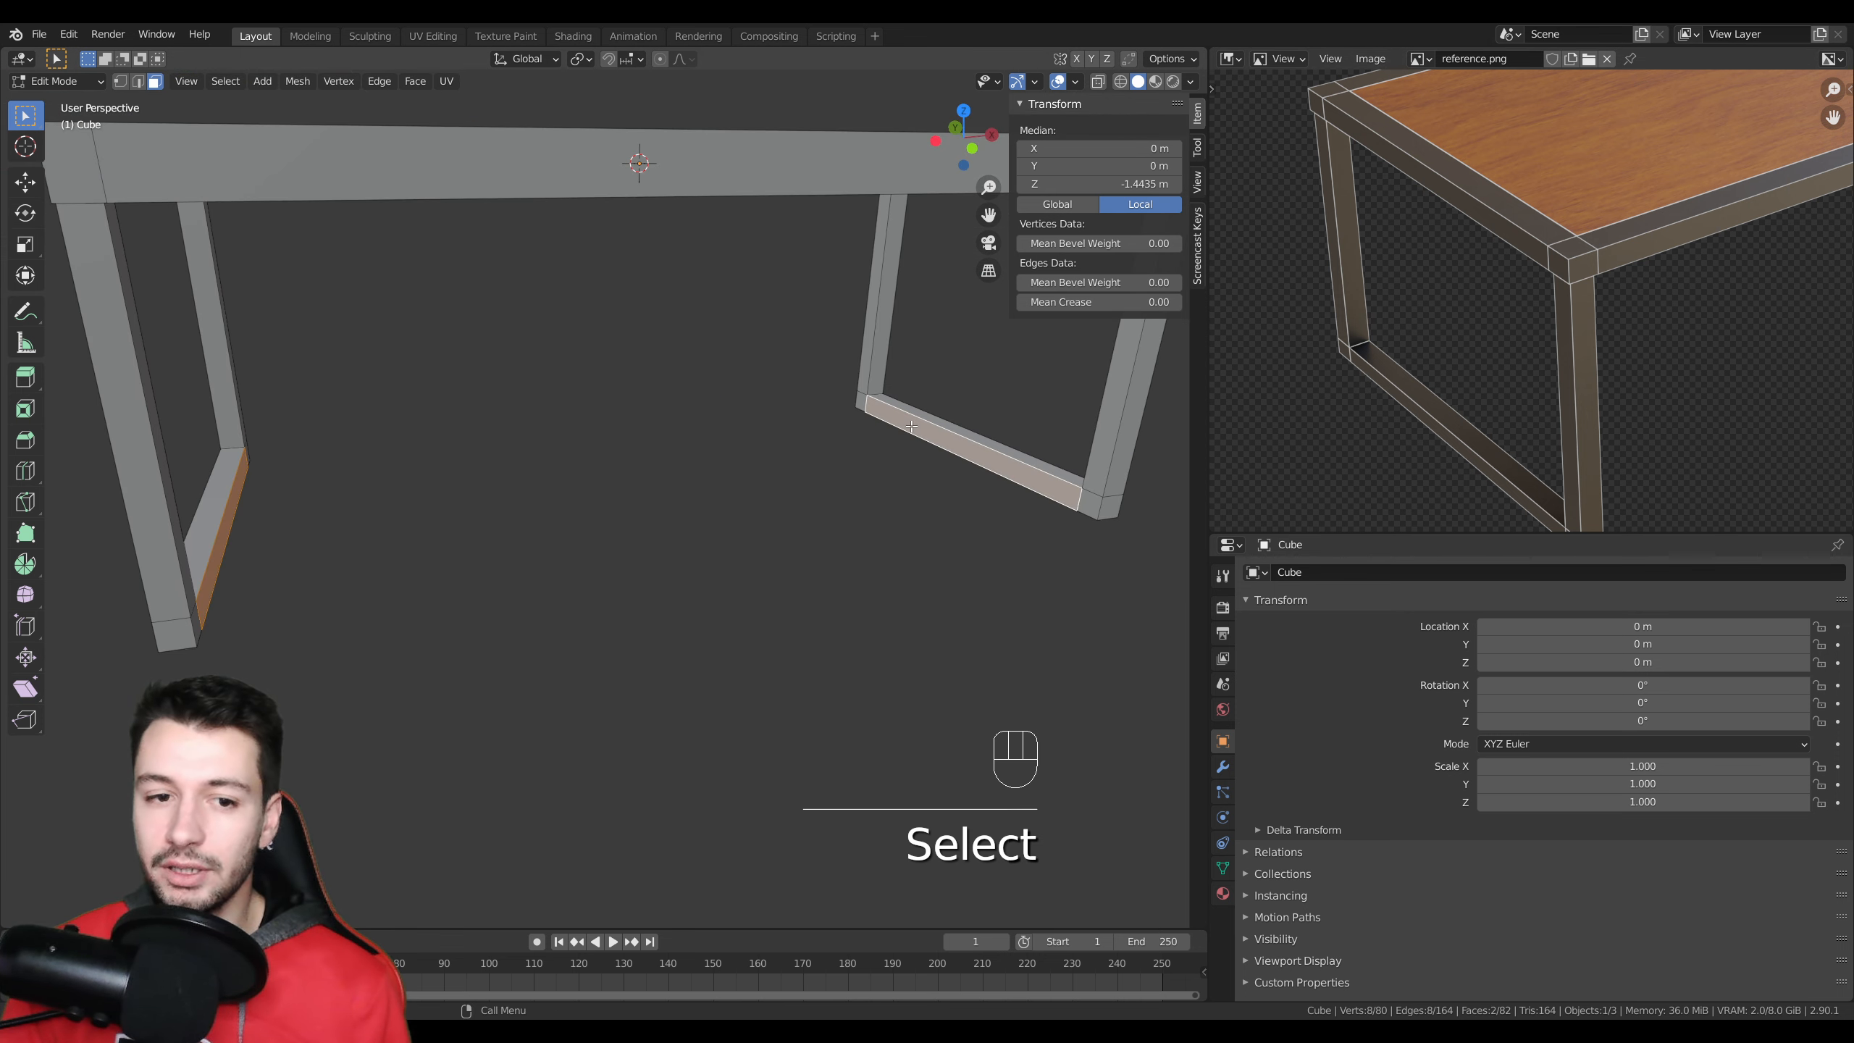
pyautogui.rightClick(911, 426)
pyautogui.click(911, 425)
pyautogui.moveTo(859, 472); pyautogui.dragTo(483, 462, button='middle')
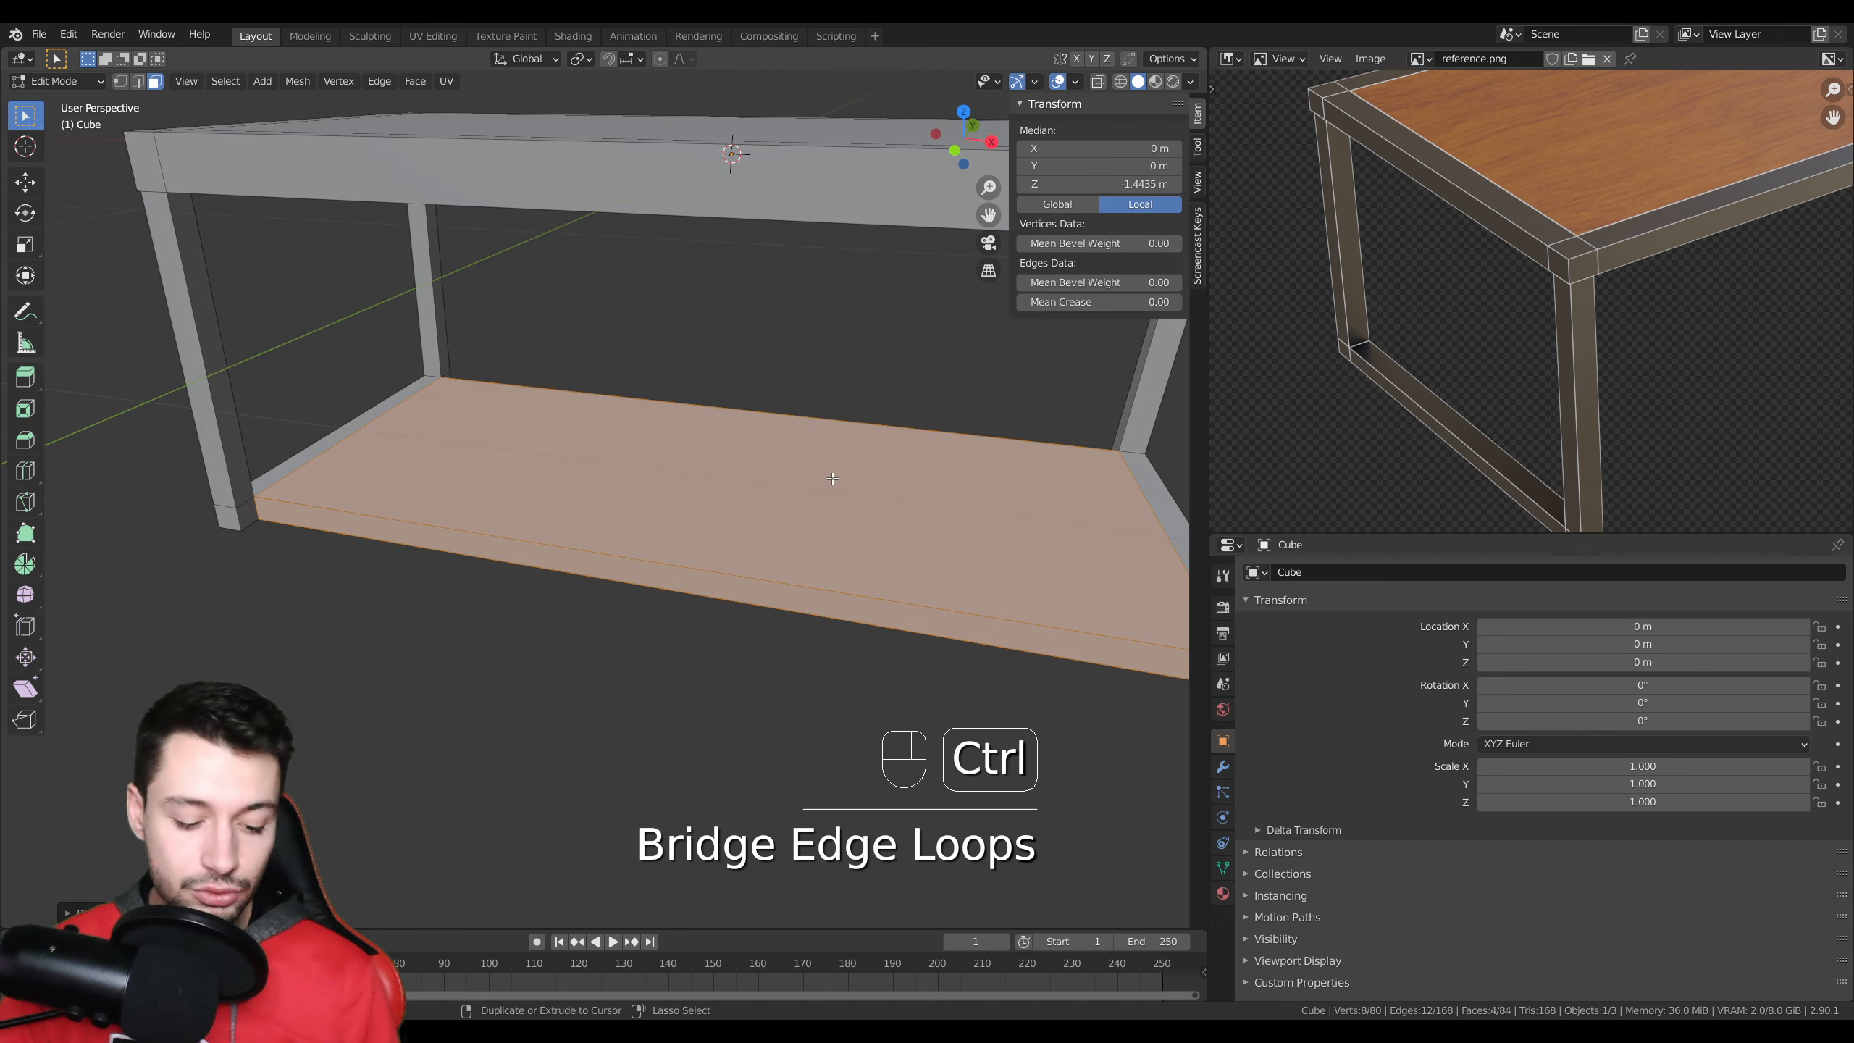
pyautogui.hotkey('ctrl', 'z')
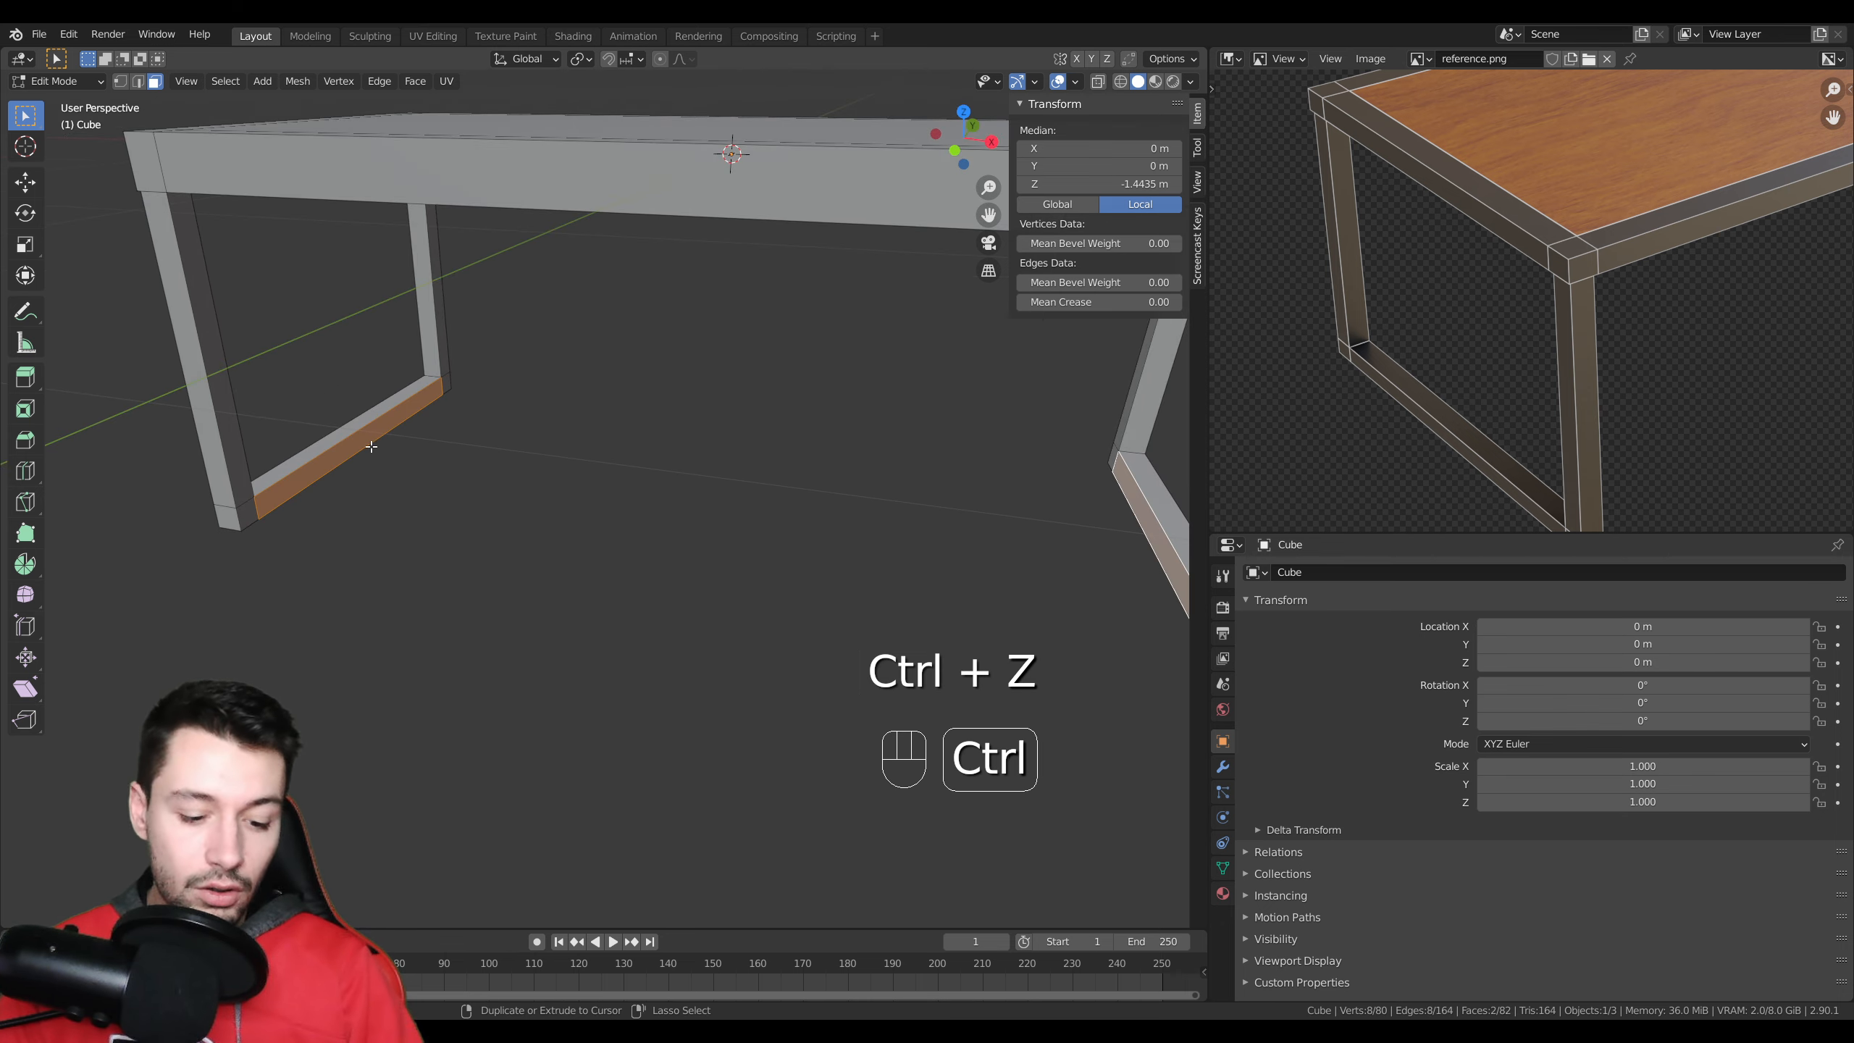
# - Add two evenly spaced loop cuts across each of the two bottom bars and return to face selection
pyautogui.hotkey('ctrl', 'r')
pyautogui.click(348, 435)
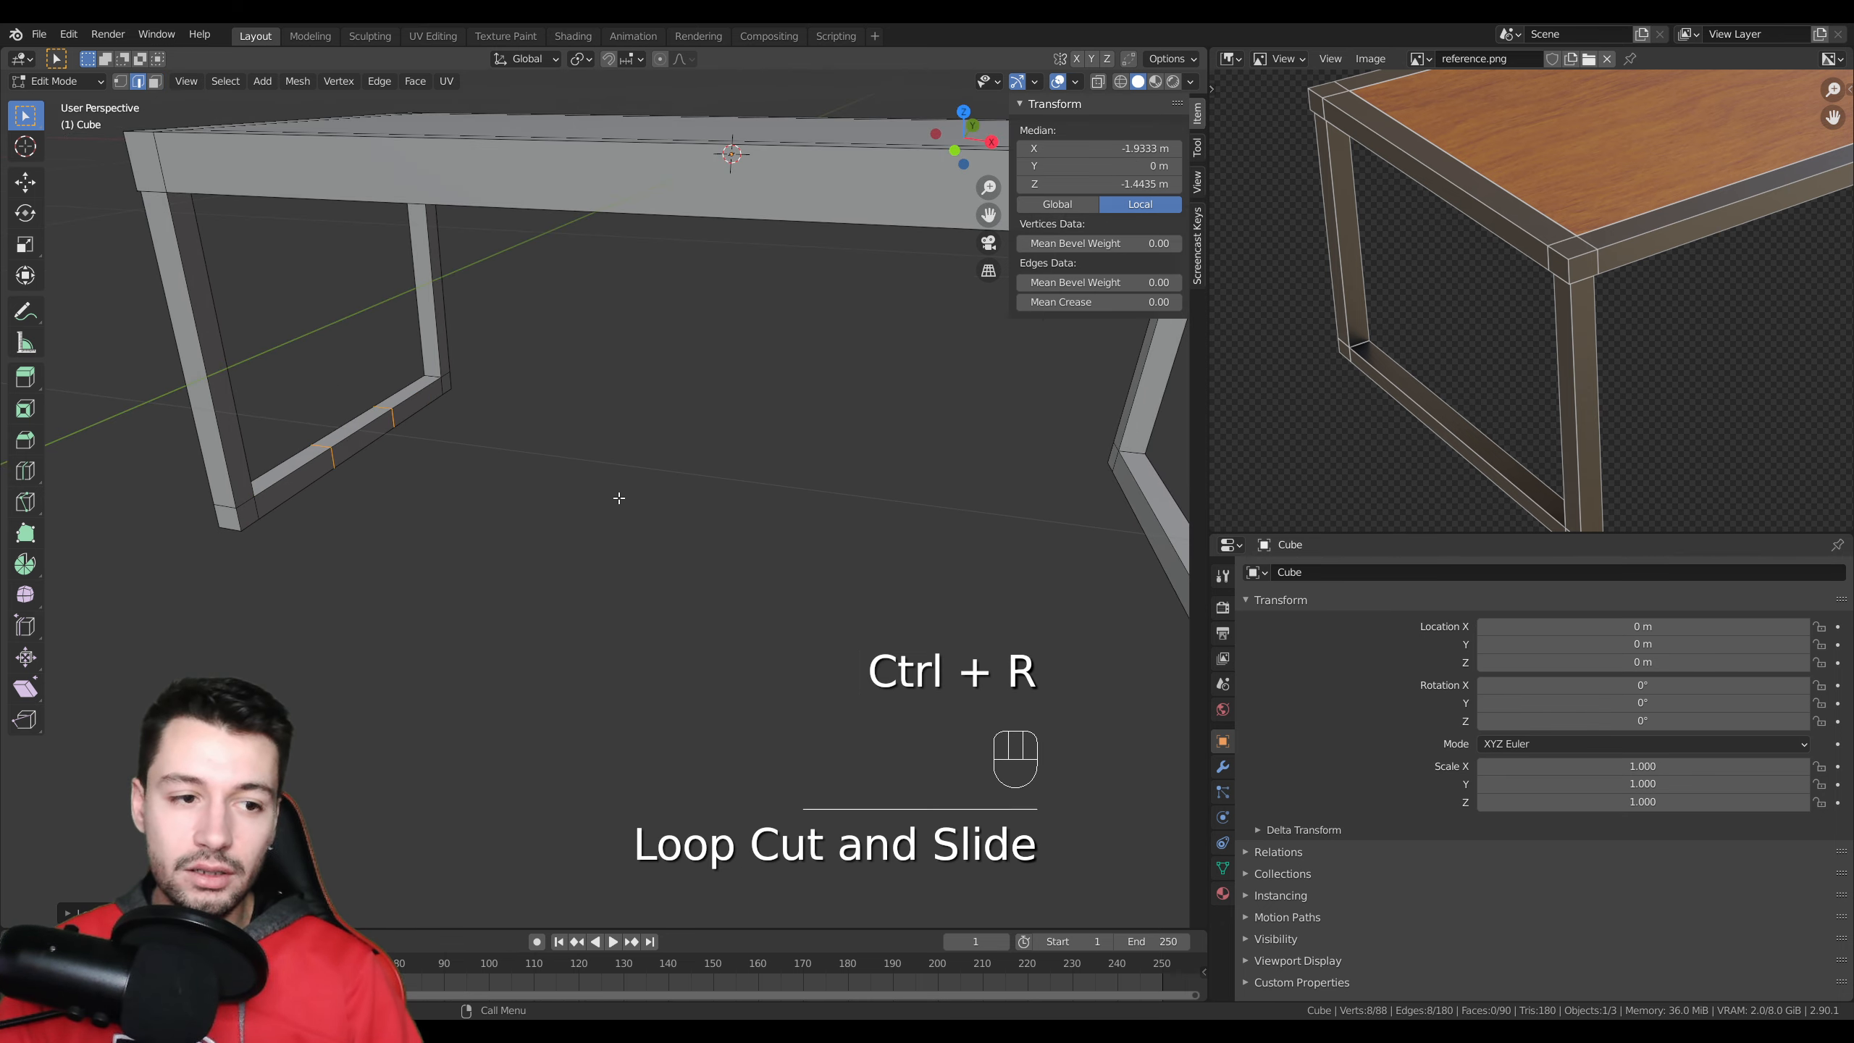
pyautogui.moveTo(349, 435); pyautogui.dragTo(794, 414, button='middle')
pyautogui.hotkey('ctrl', 'r')
pyautogui.click(774, 346)
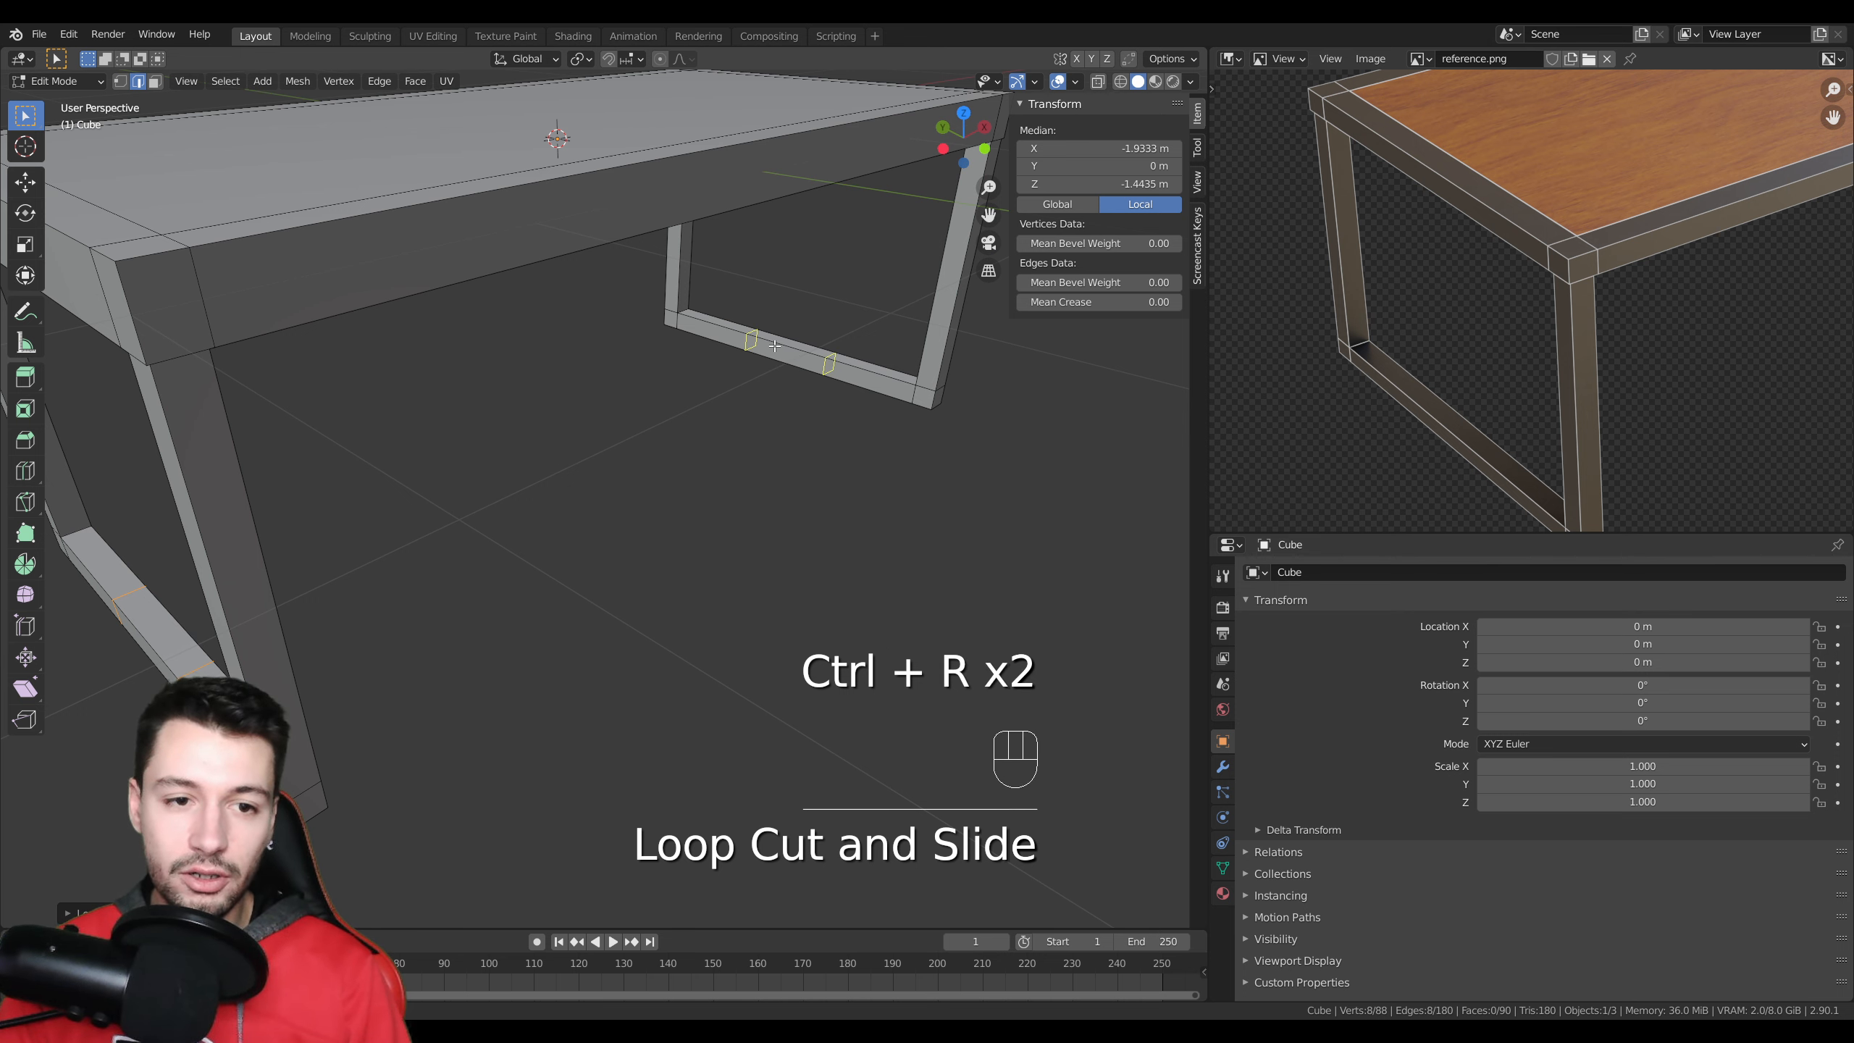
pyautogui.click(155, 81)
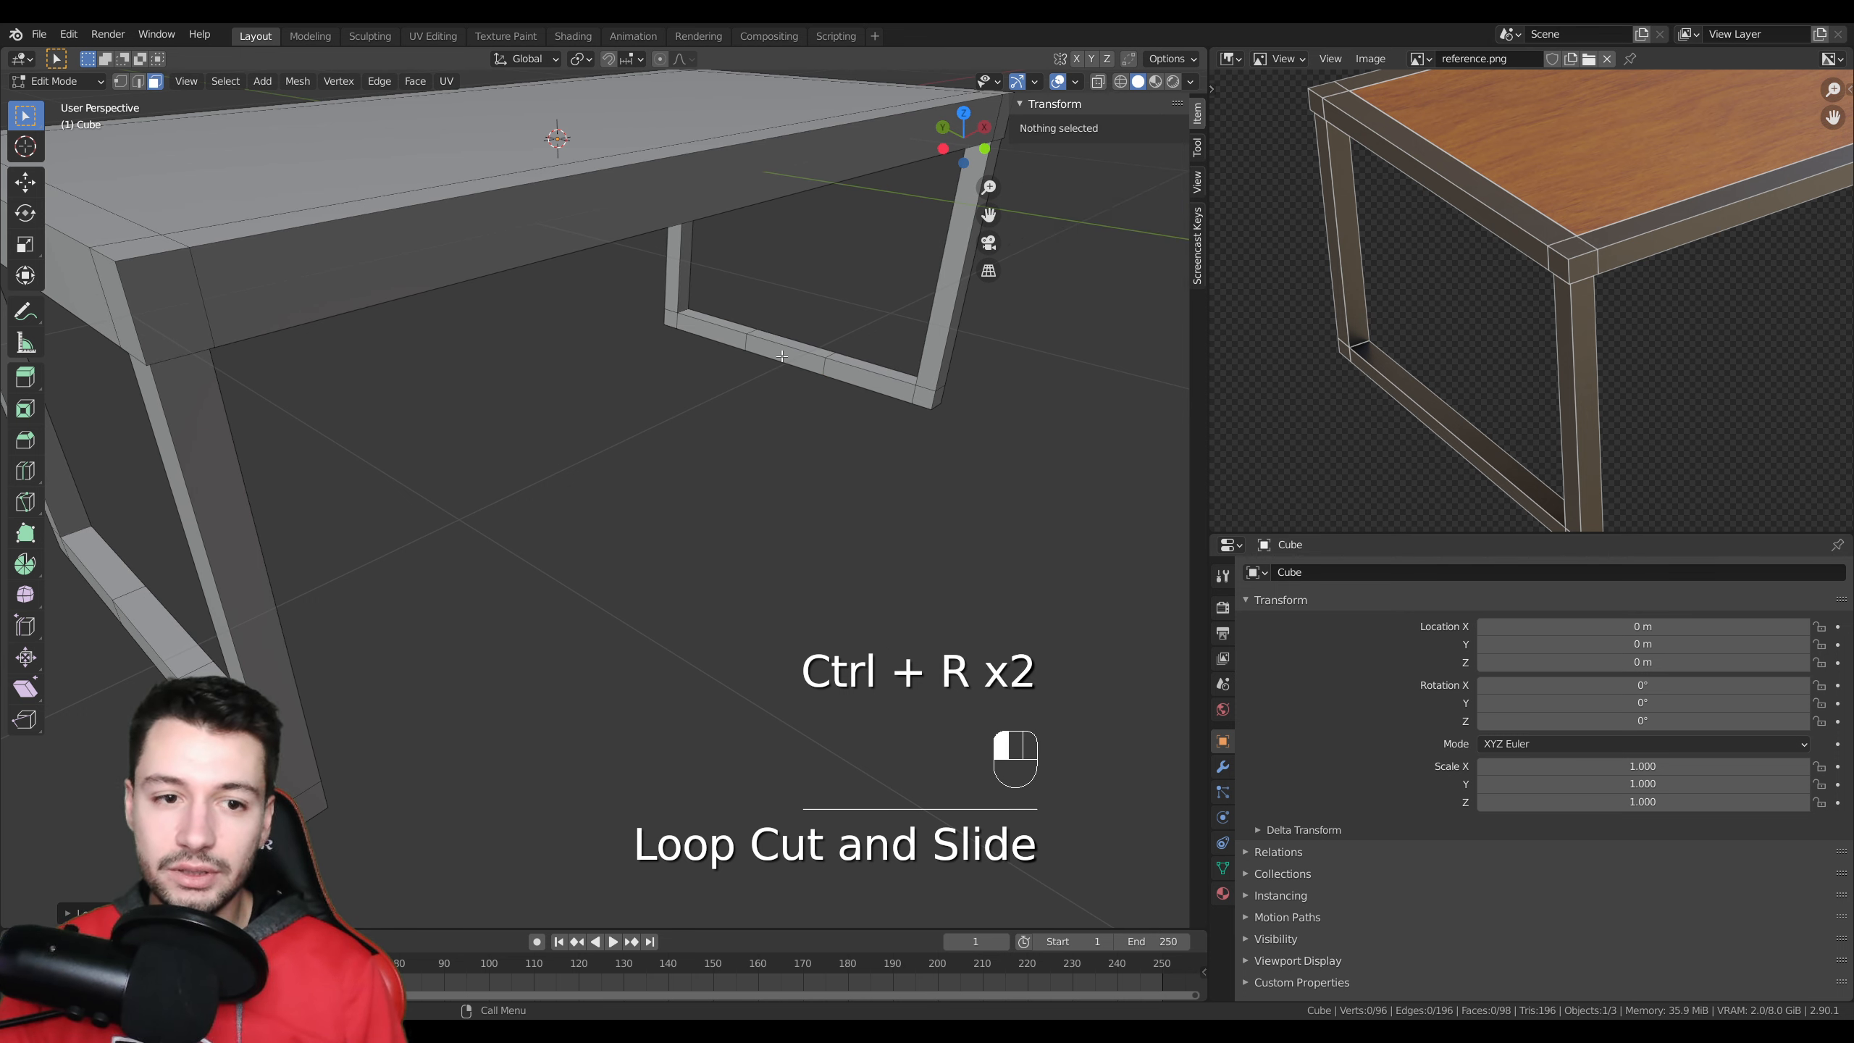
# - Bridge the facing middle faces of the two bottom bars into a crossbar along the table's length
pyautogui.moveTo(757, 302); pyautogui.dragTo(733, 453, button='middle')
pyautogui.click(411, 396)
pyautogui.rightClick(410, 396)
pyautogui.click(410, 396)
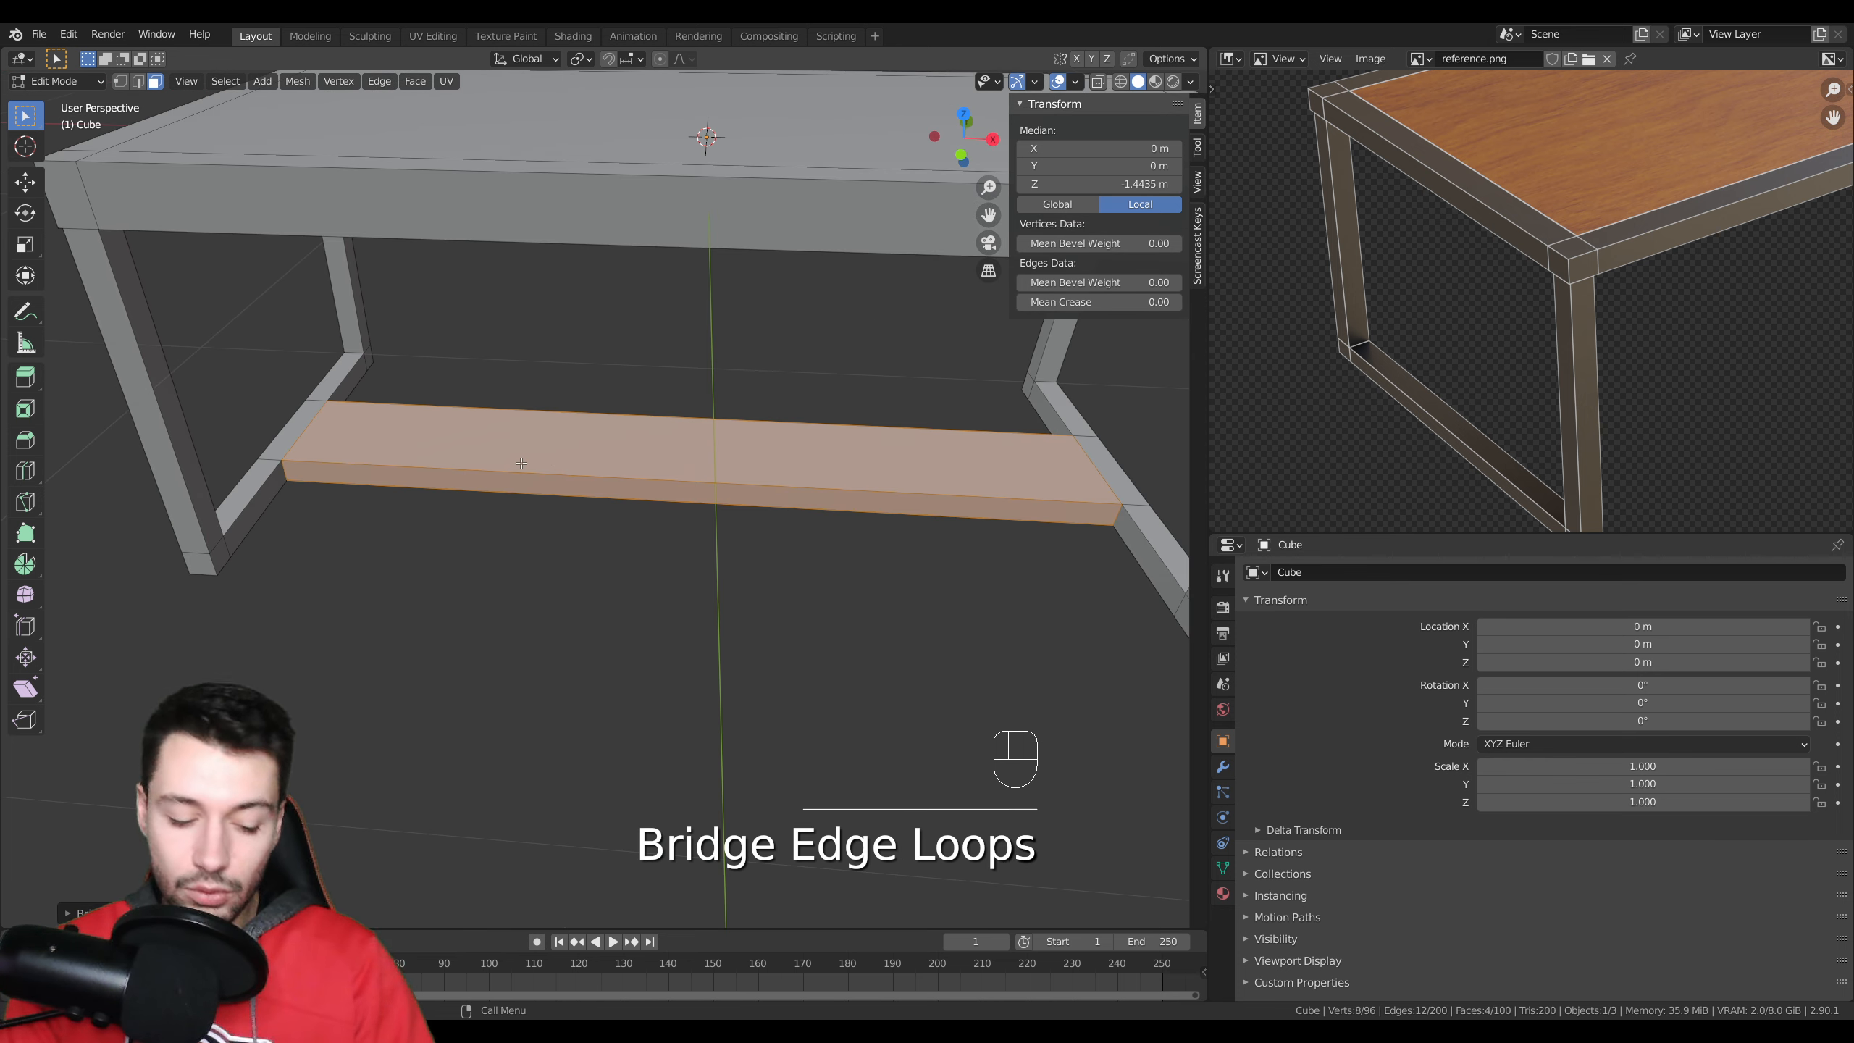
# - Undo the crossbar bridge and the loop cuts on both bottom bars
pyautogui.hotkey('ctrl', 'z')
pyautogui.hotkey('ctrl', 'z')
pyautogui.hotkey('ctrl', 'z')
pyautogui.hotkey('ctrl', 'z')
pyautogui.hotkey('ctrl', 'z')
pyautogui.hotkey('ctrl', 'z')
pyautogui.hotkey('ctrl', 'z')
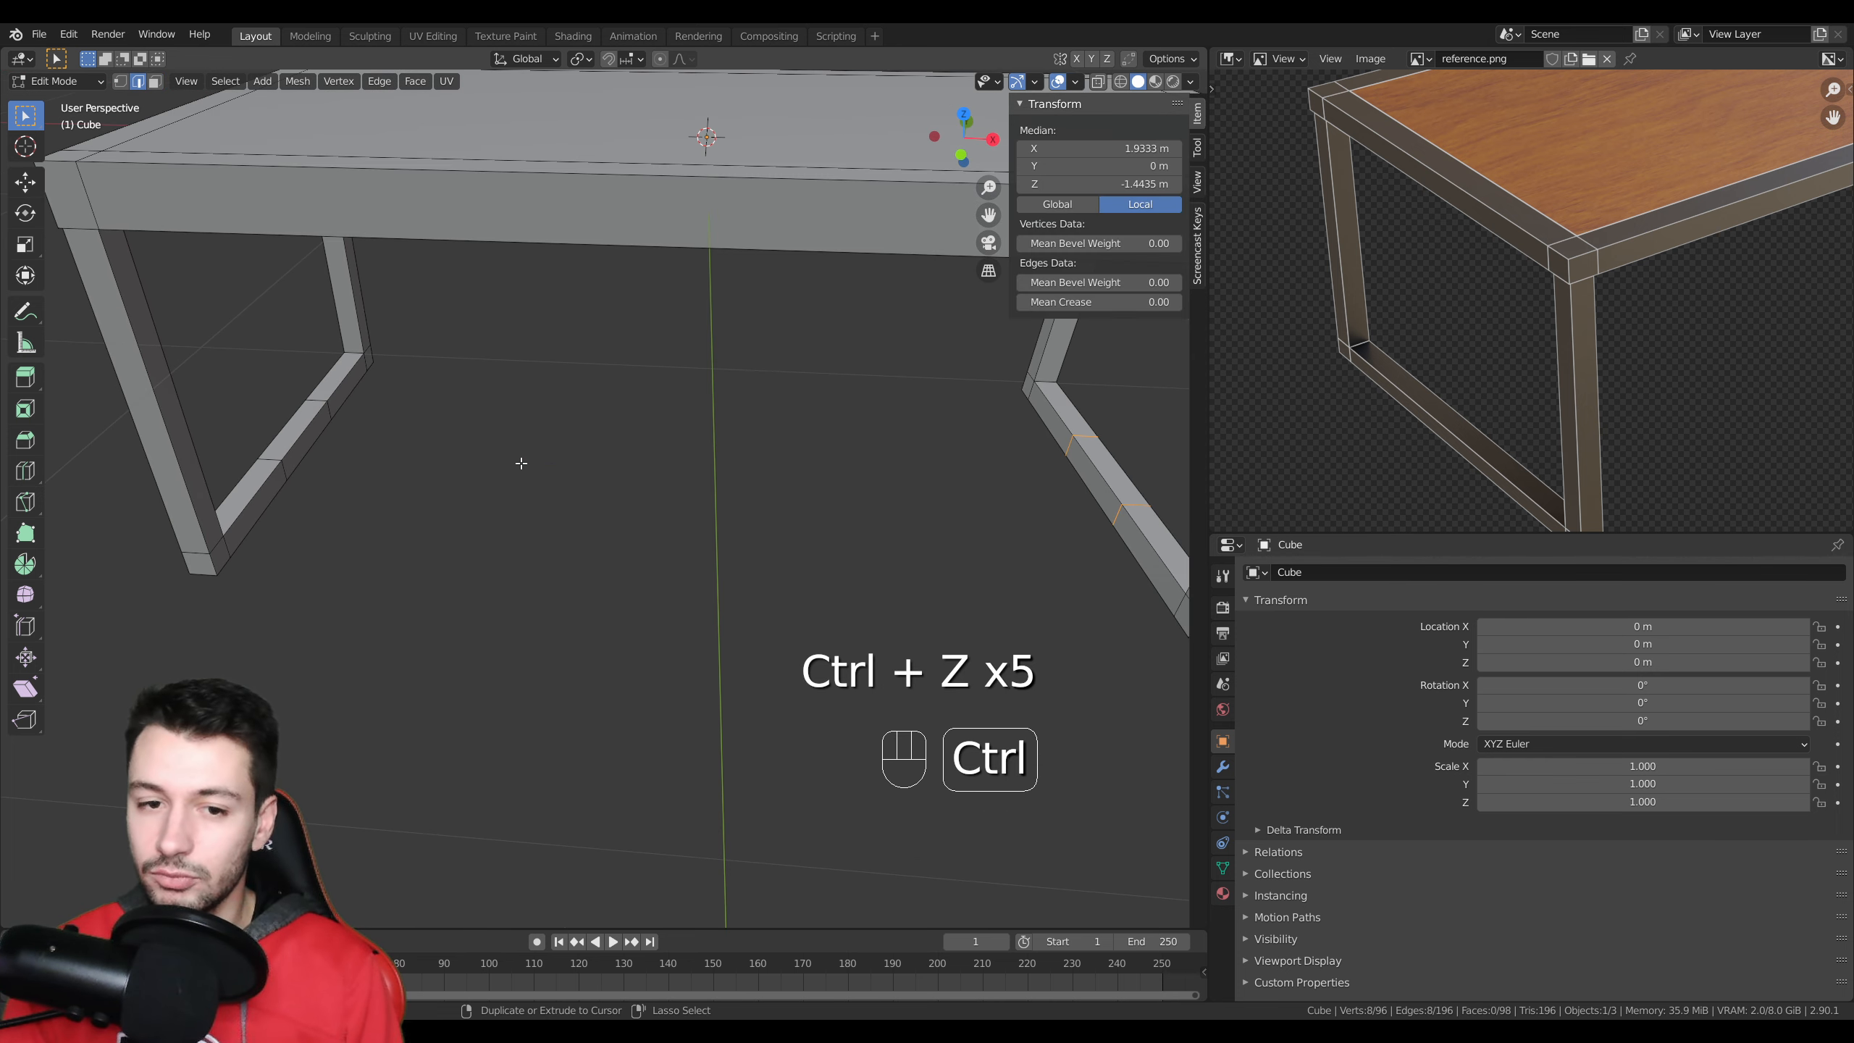
# - Scale the whole table to about 0.584 along Z in Object Mode and undo the scaling
pyautogui.moveTo(565, 485); pyautogui.dragTo(656, 461, button='middle')
pyautogui.press('KP_1')
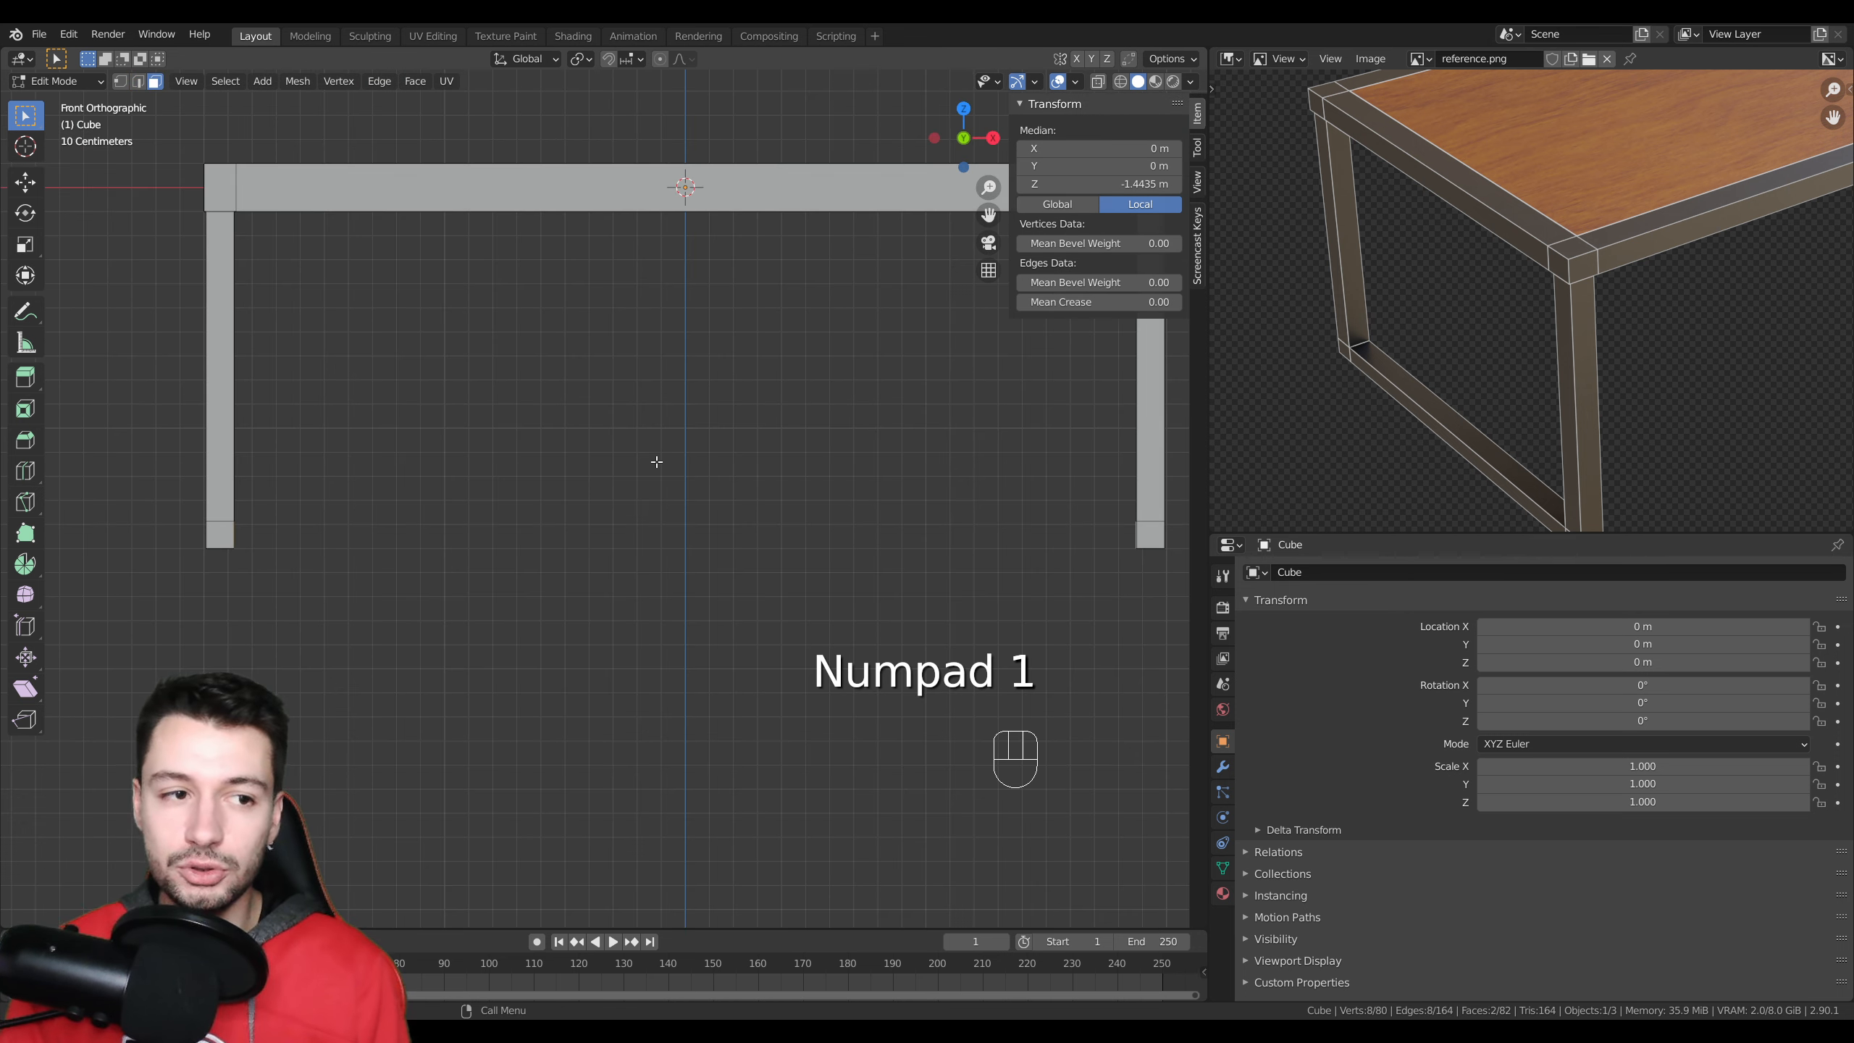
pyautogui.scroll(-3, 709, 388)
pyautogui.keyDown('shift'); pyautogui.moveTo(591, 299); pyautogui.dragTo(554, 436, button='middle'); pyautogui.keyUp('shift')
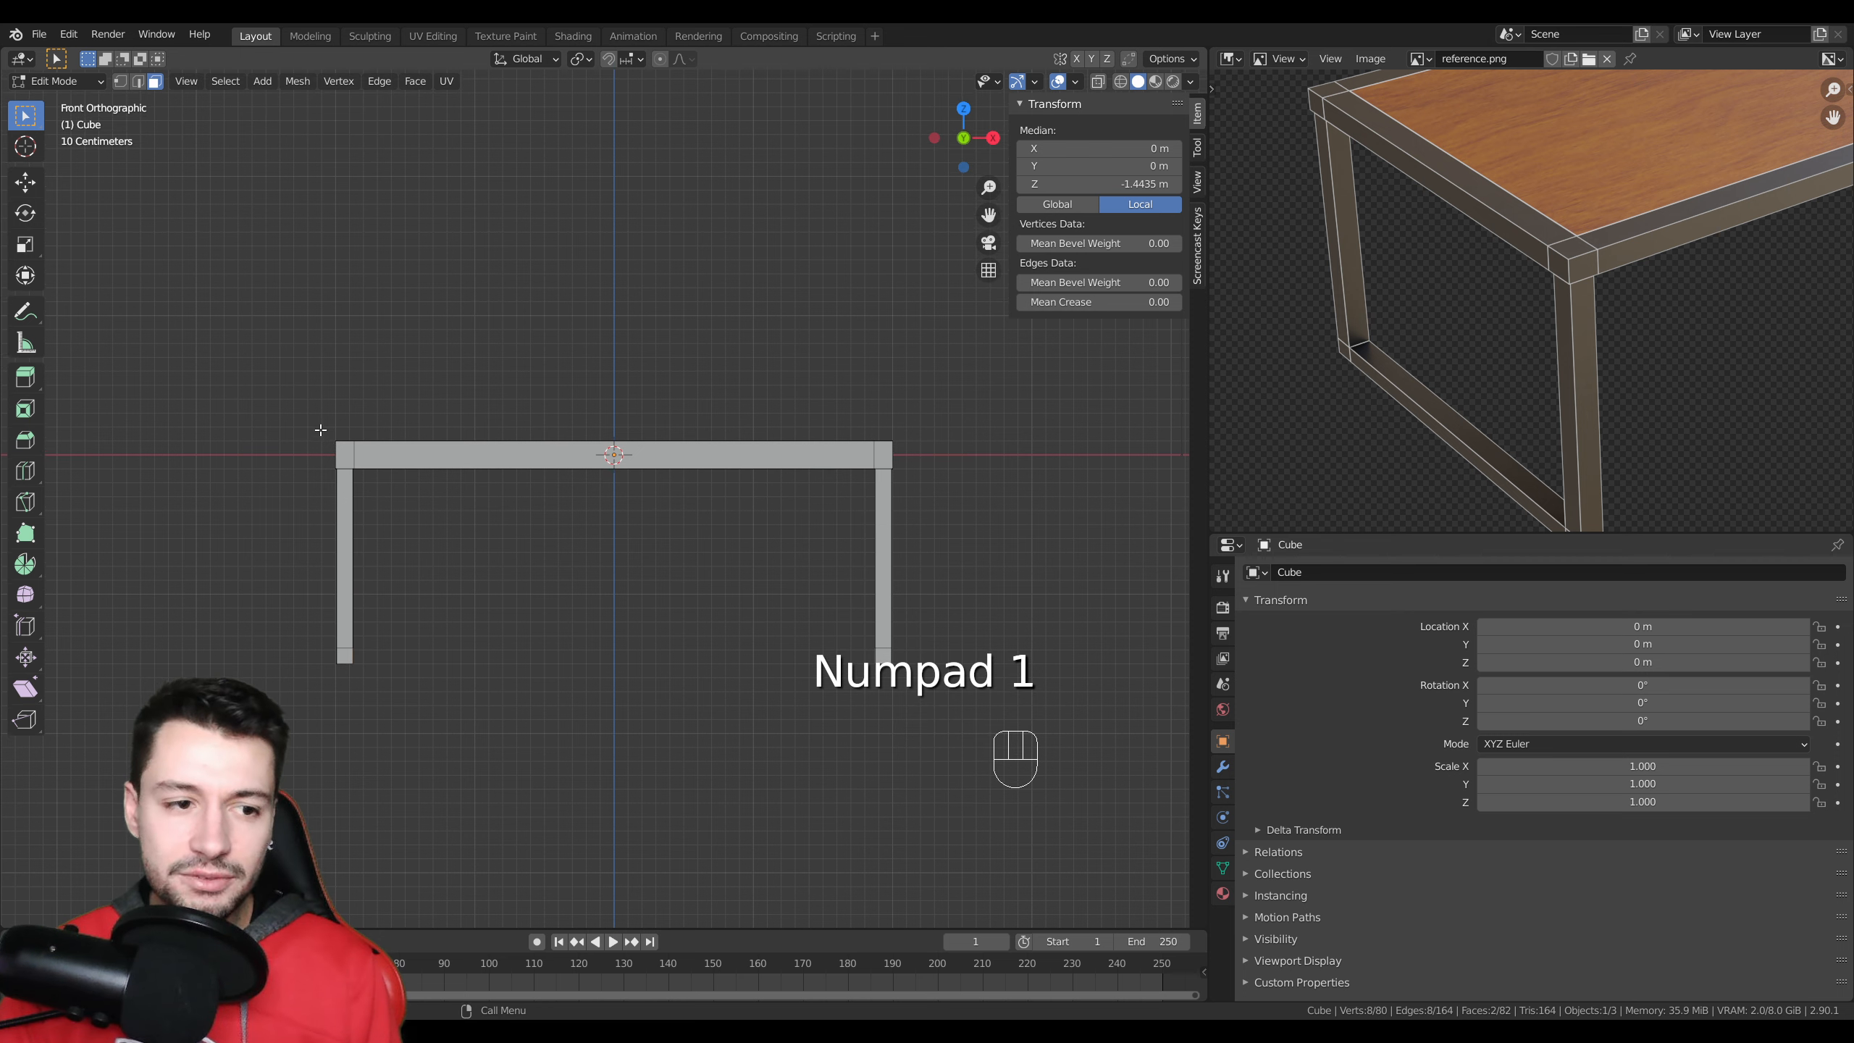
pyautogui.moveTo(304, 431); pyautogui.dragTo(502, 485, button='middle')
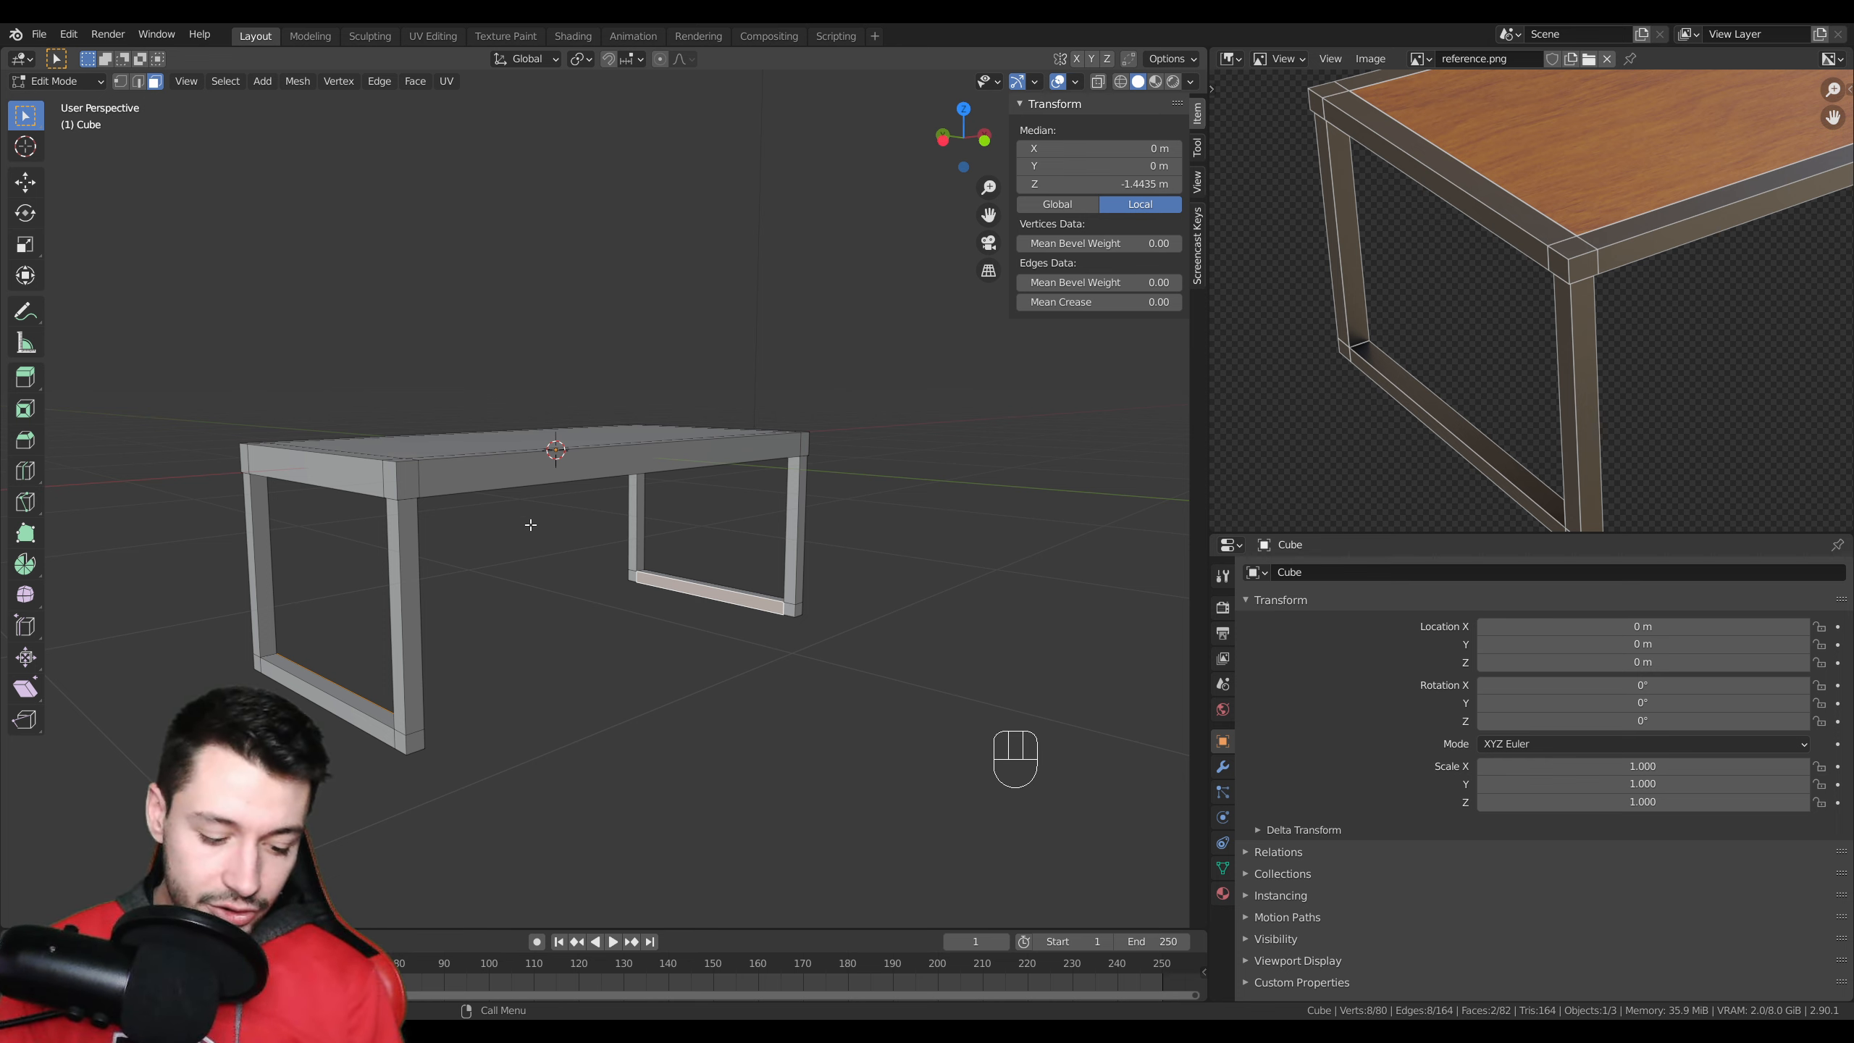
pyautogui.press('Tab')
pyautogui.moveTo(609, 623); pyautogui.dragTo(600, 701, button='middle')
pyautogui.press('s')
pyautogui.press('z')
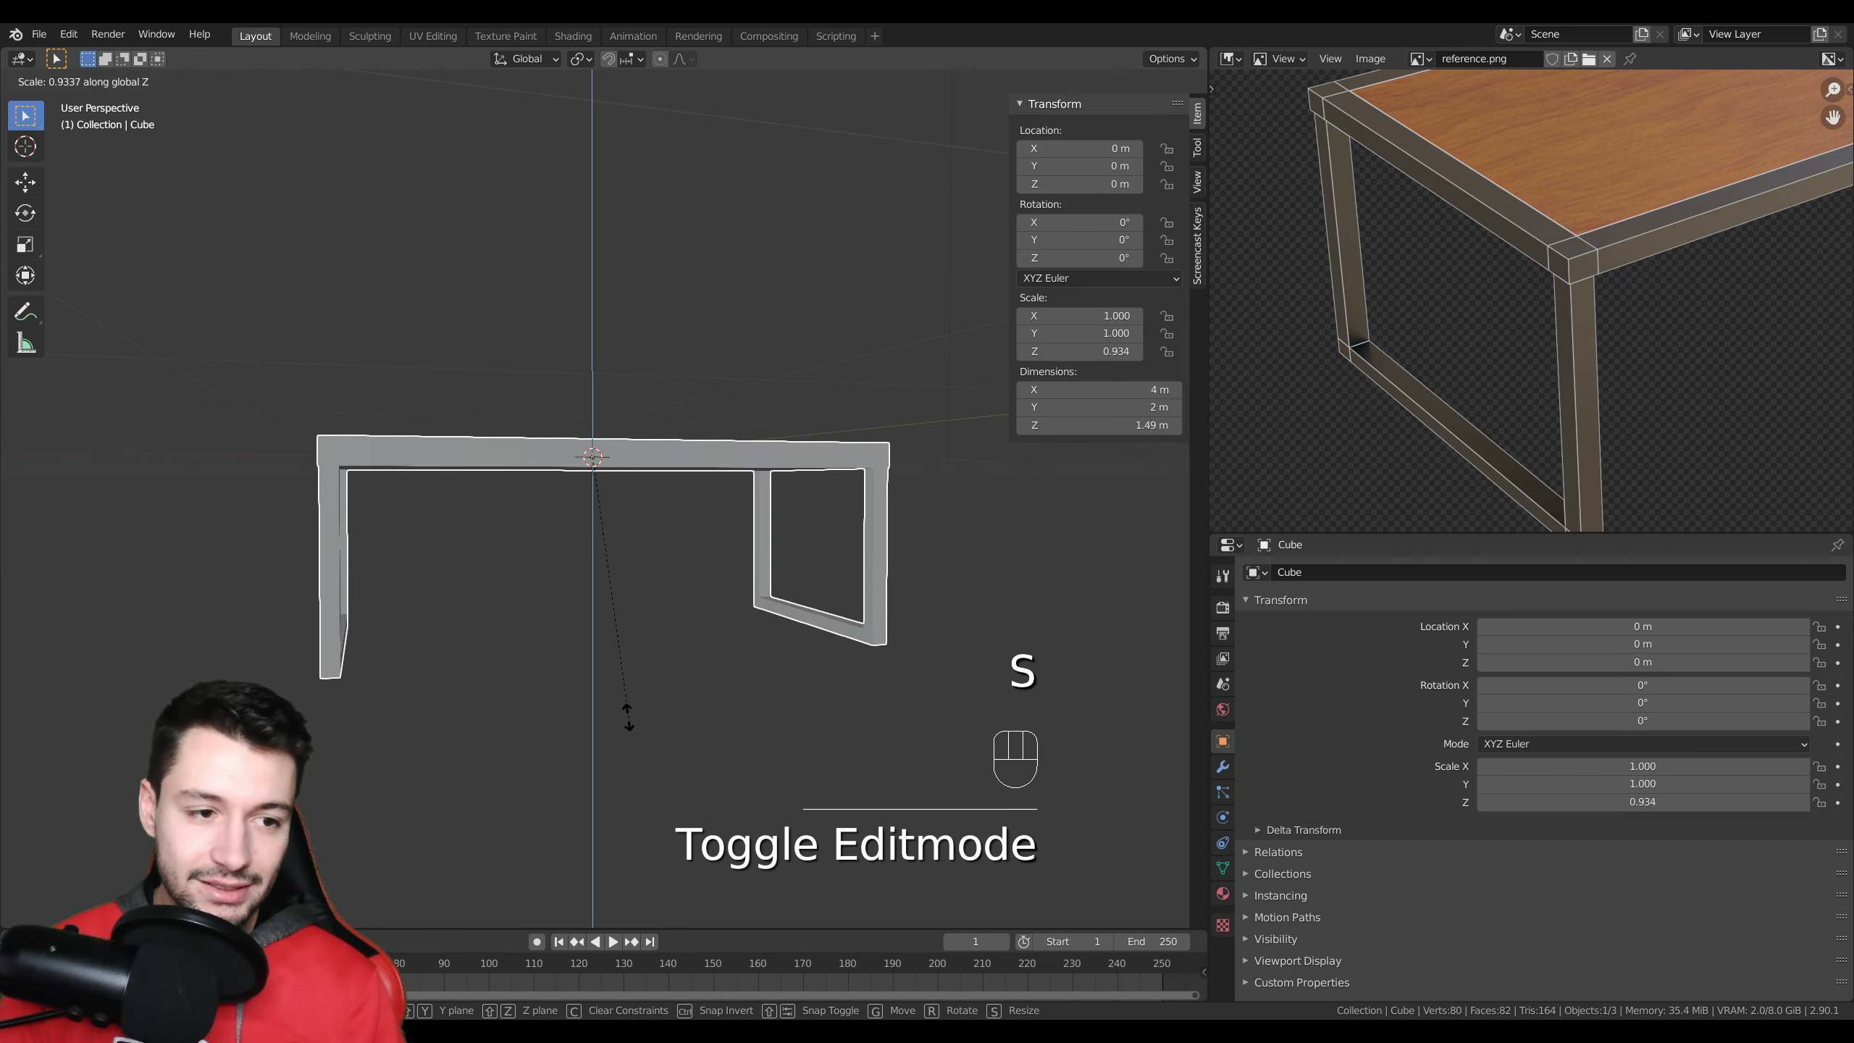
pyautogui.click(610, 622)
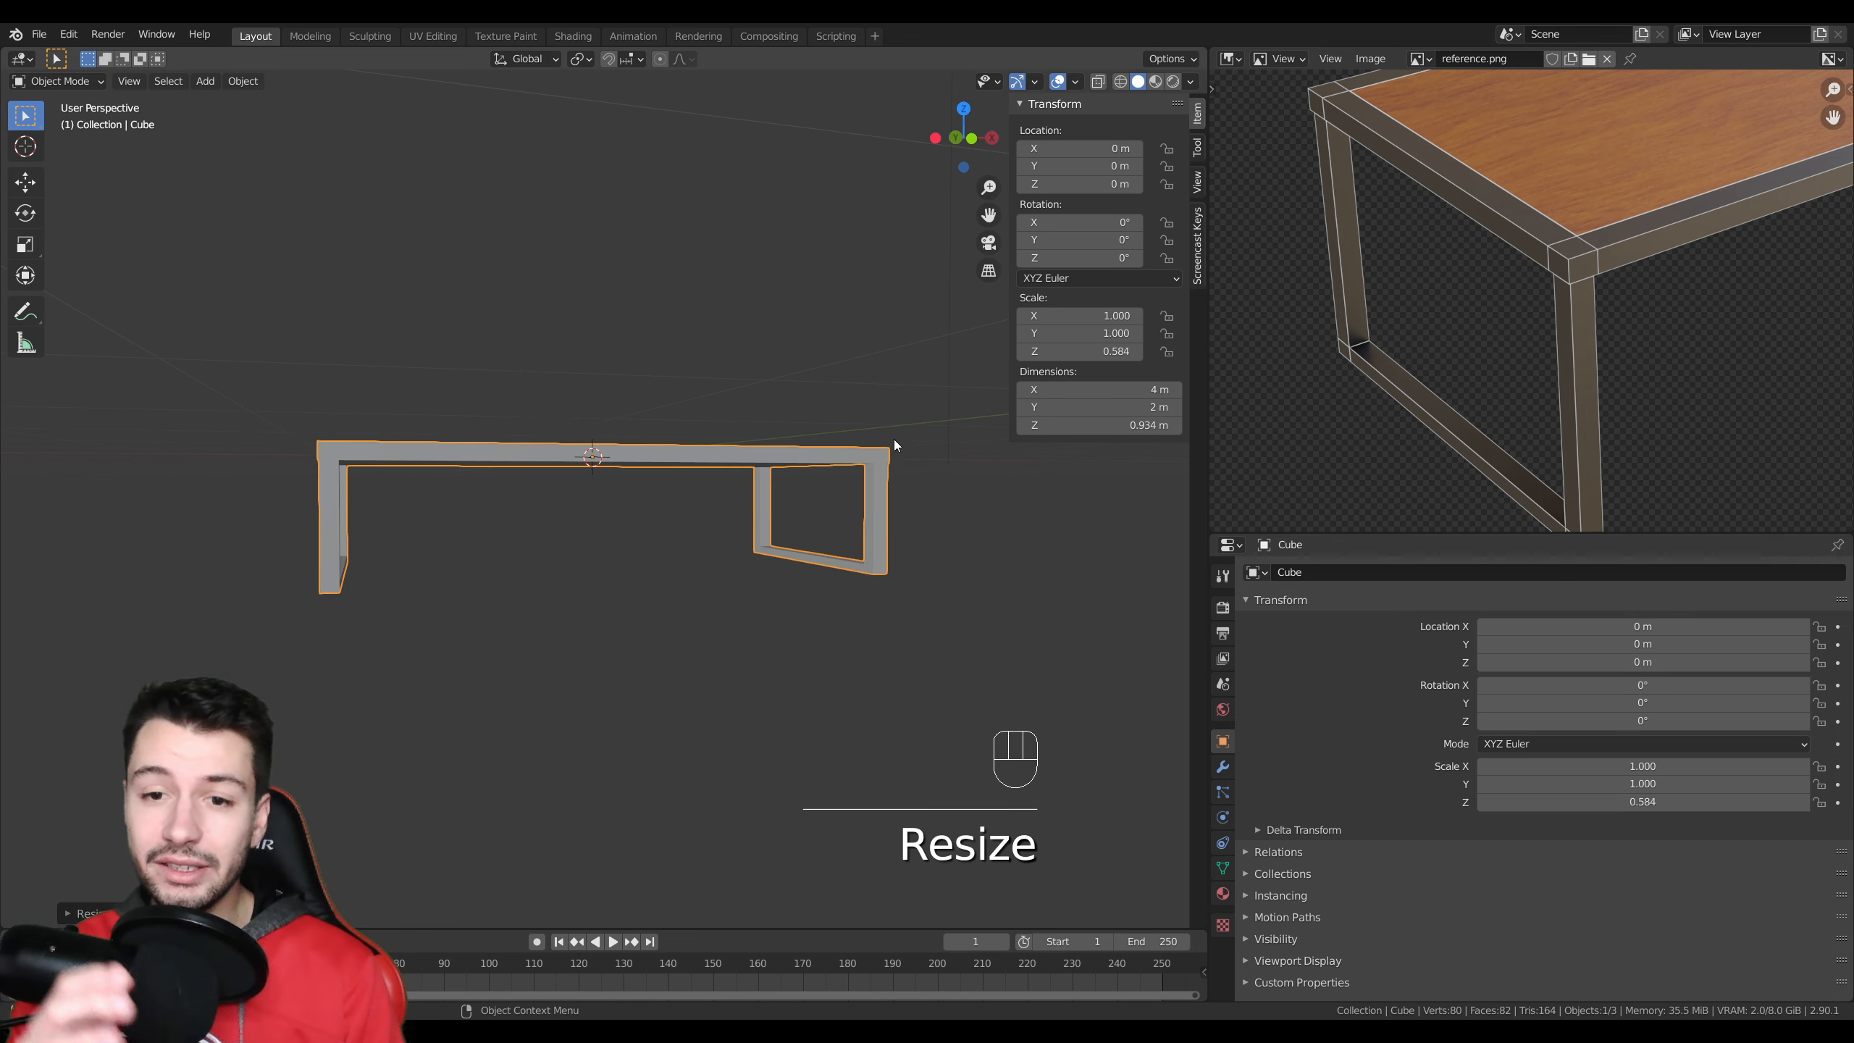
pyautogui.moveTo(894, 439); pyautogui.dragTo(631, 603, button='middle')
pyautogui.hotkey('ctrl', 'z')
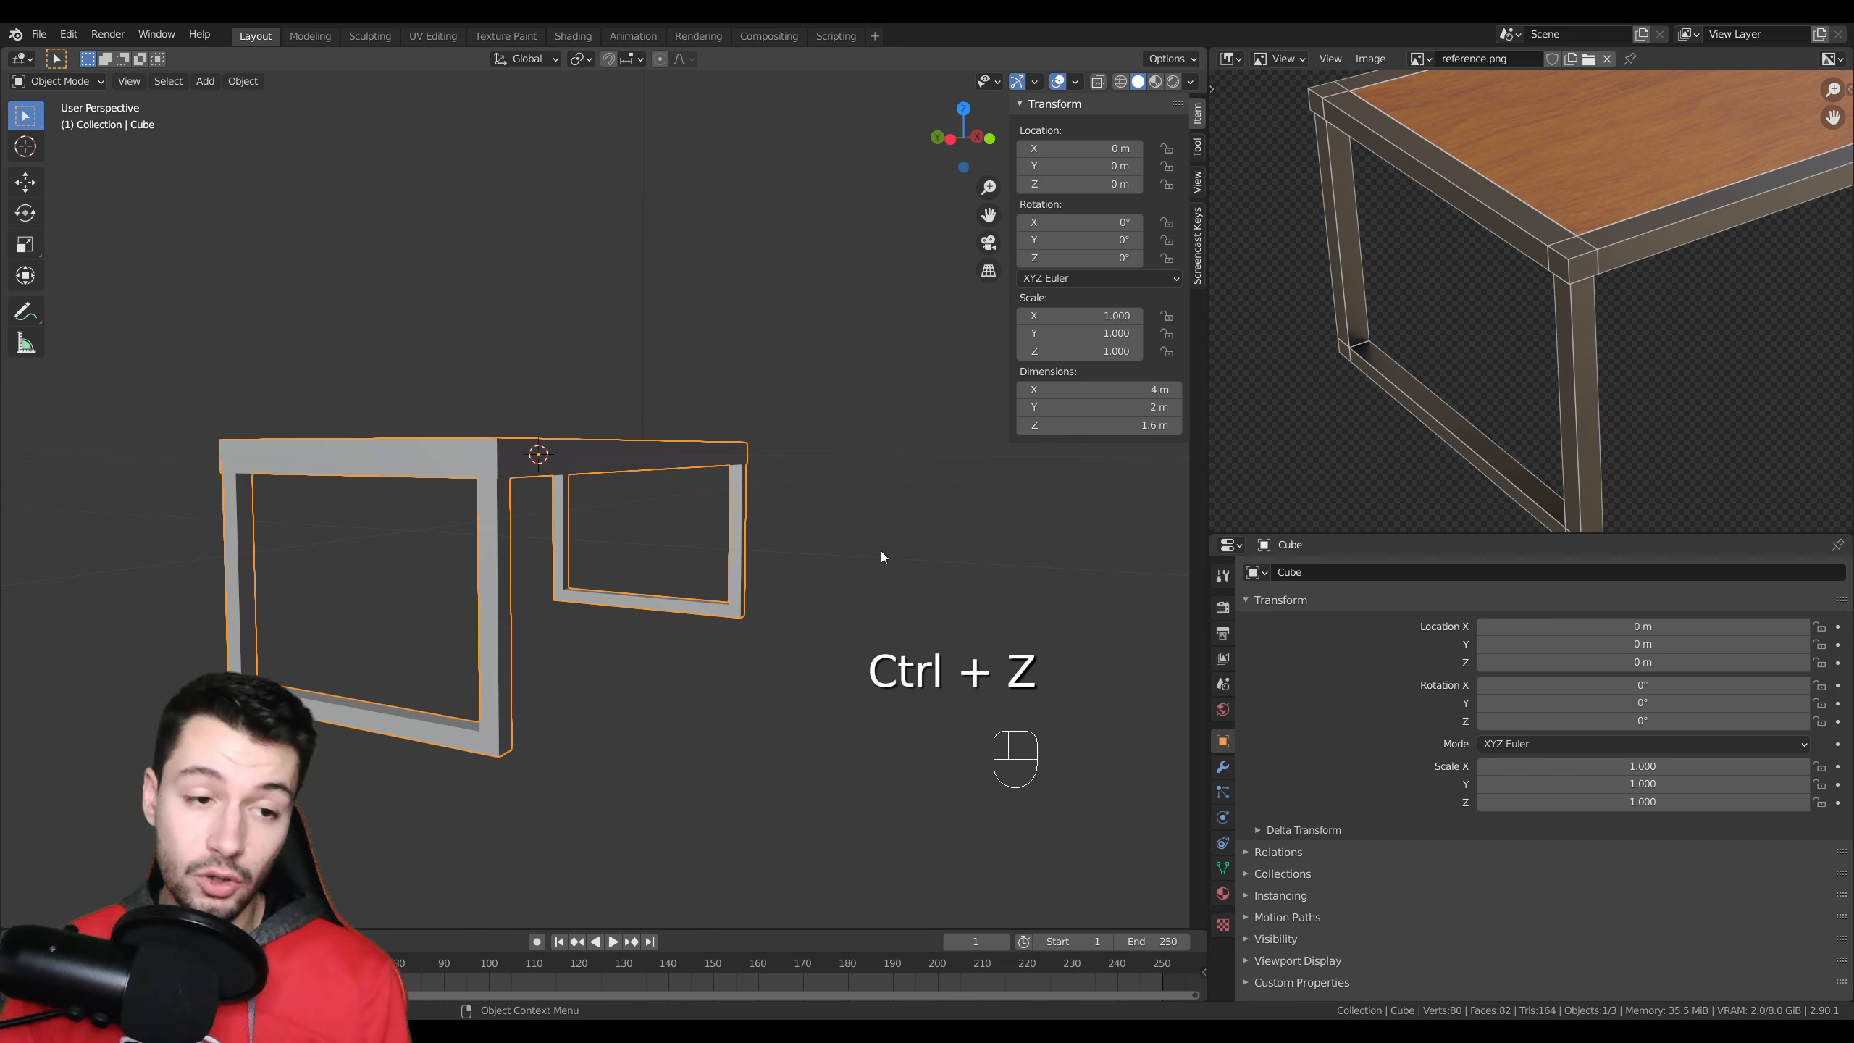
# - In Edit Mode, select the tabletop's large central face and grow the selection to the surrounding border faces
pyautogui.press('Tab')
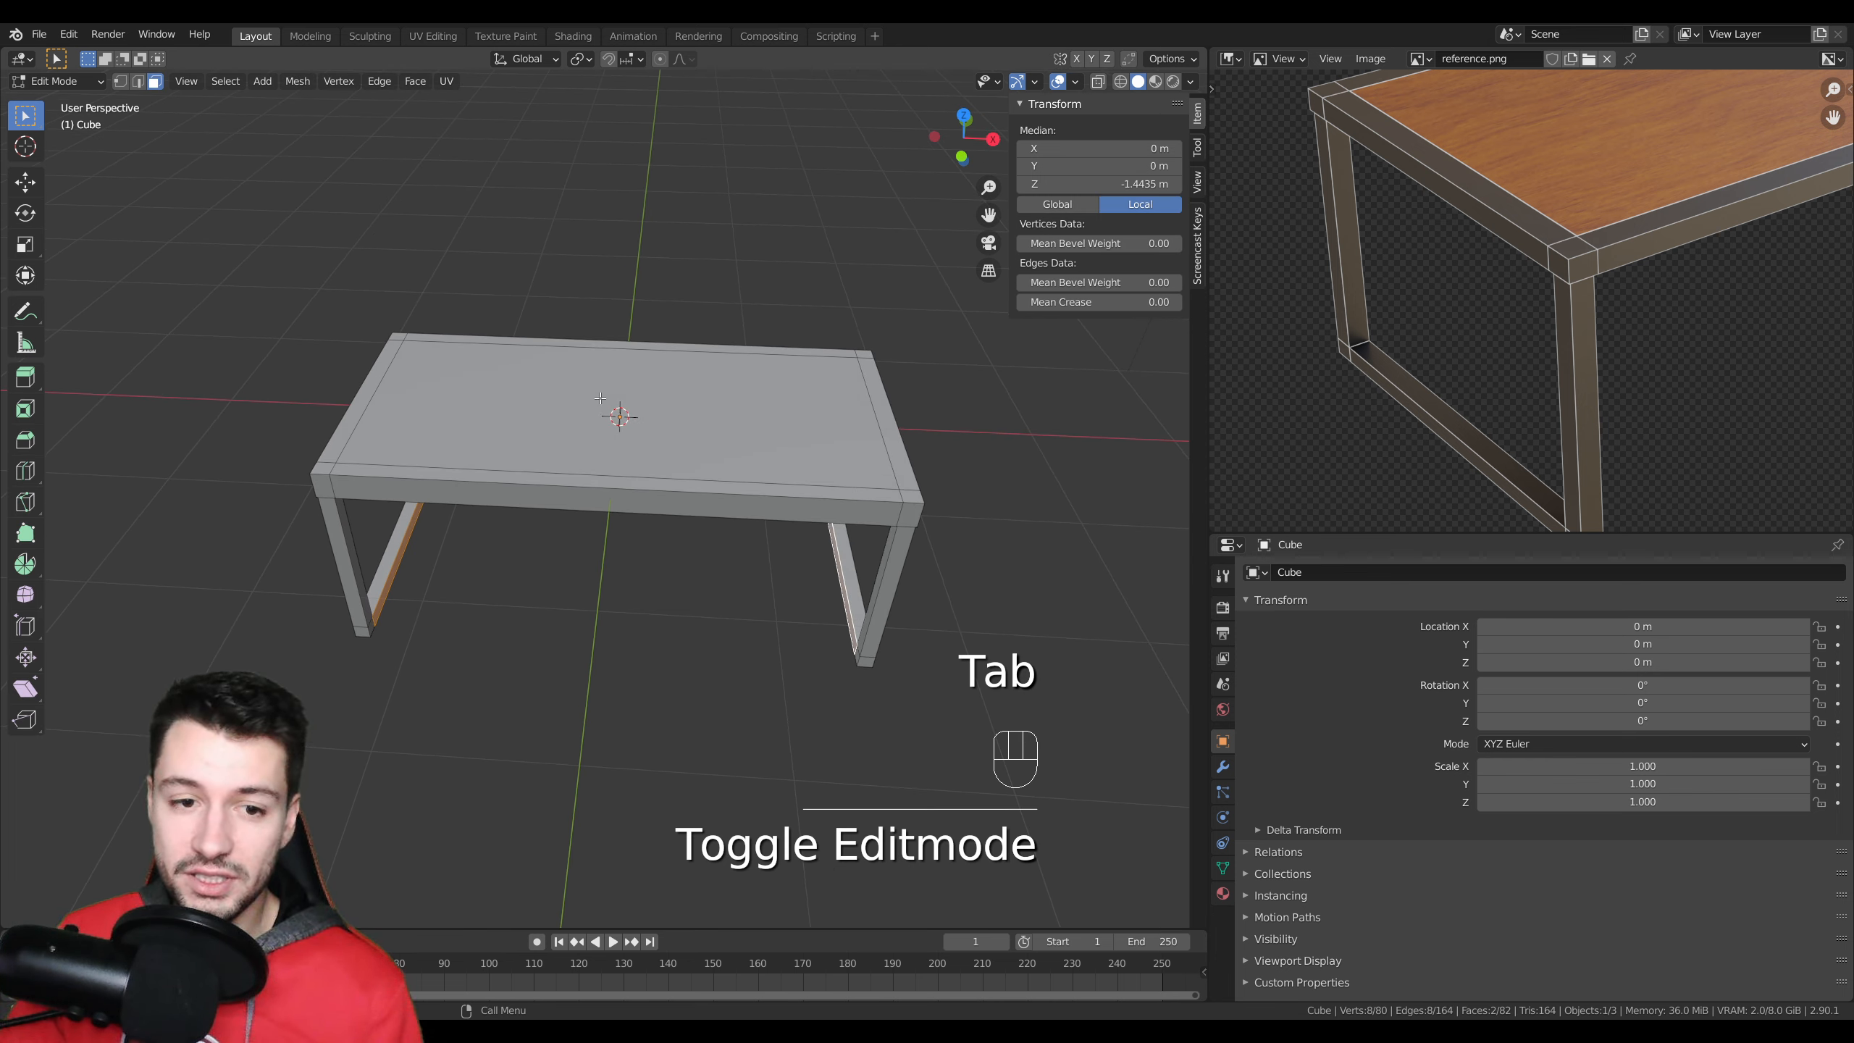
pyautogui.click(609, 378)
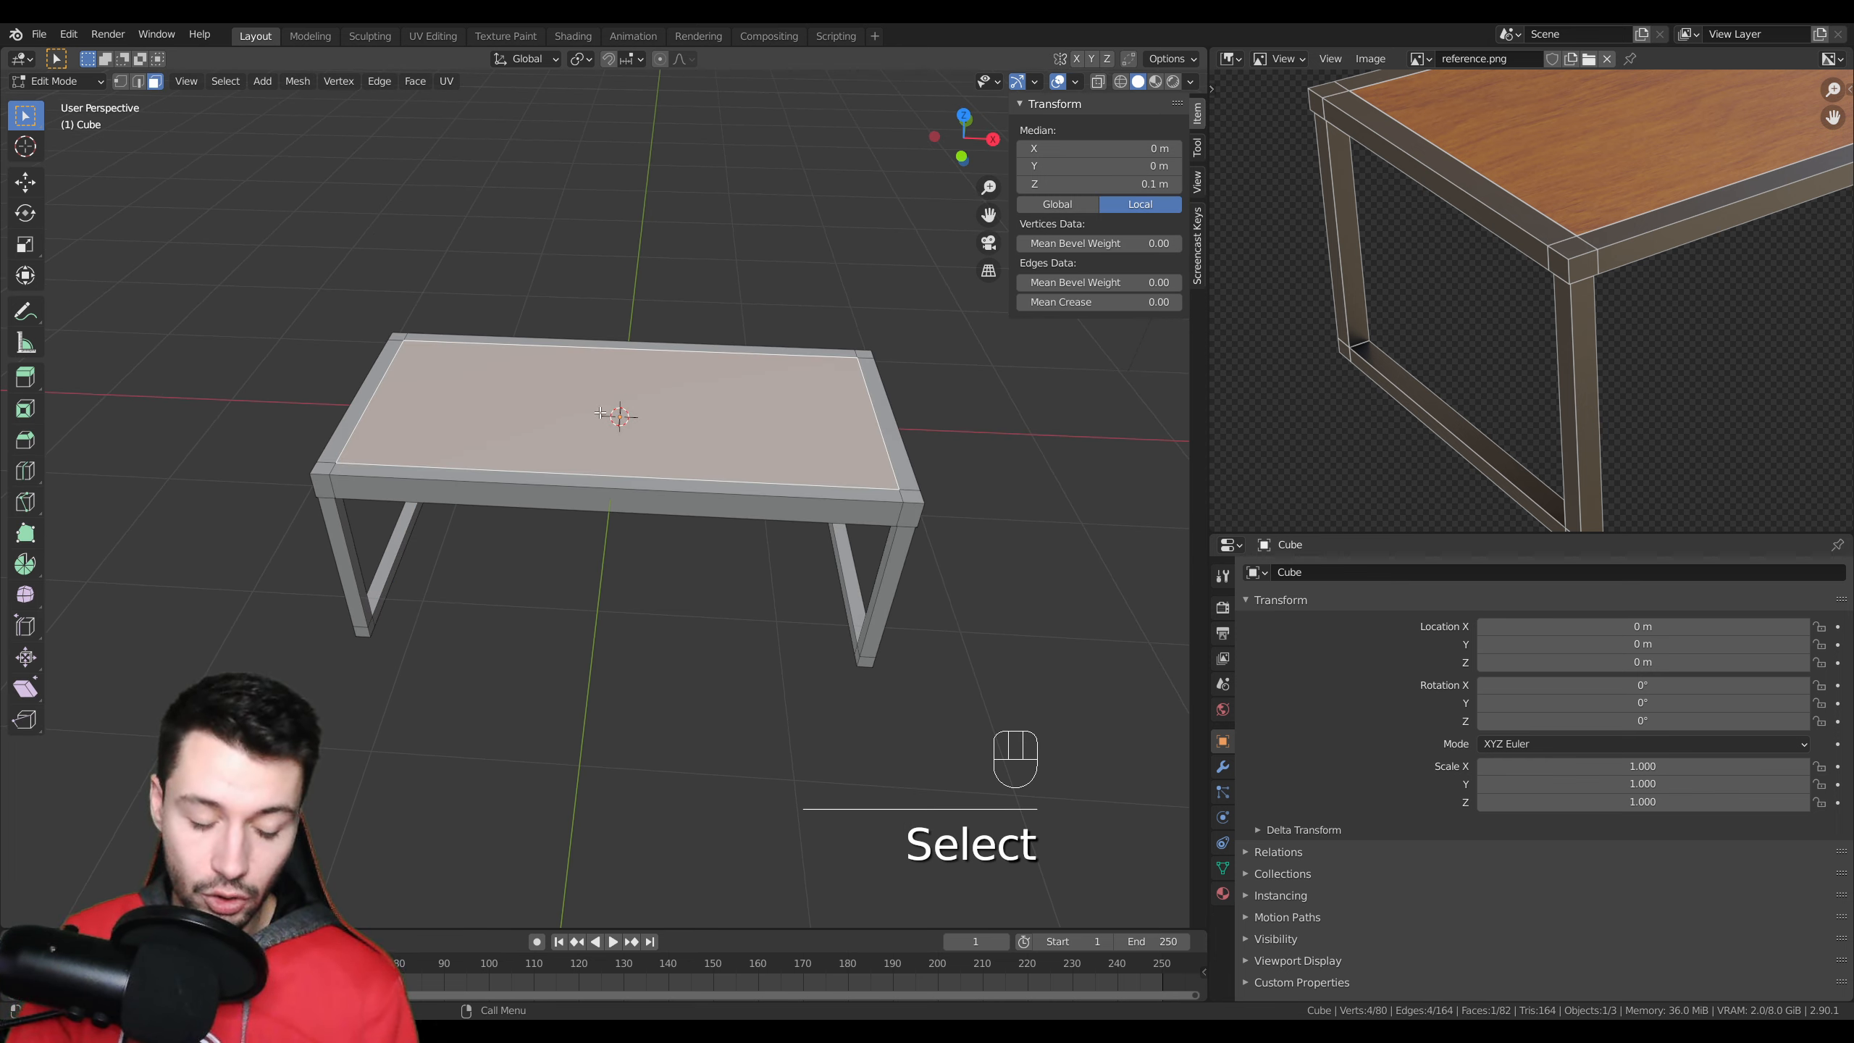
pyautogui.press('ctrl')
pyautogui.press('ctrl+KP_Add')
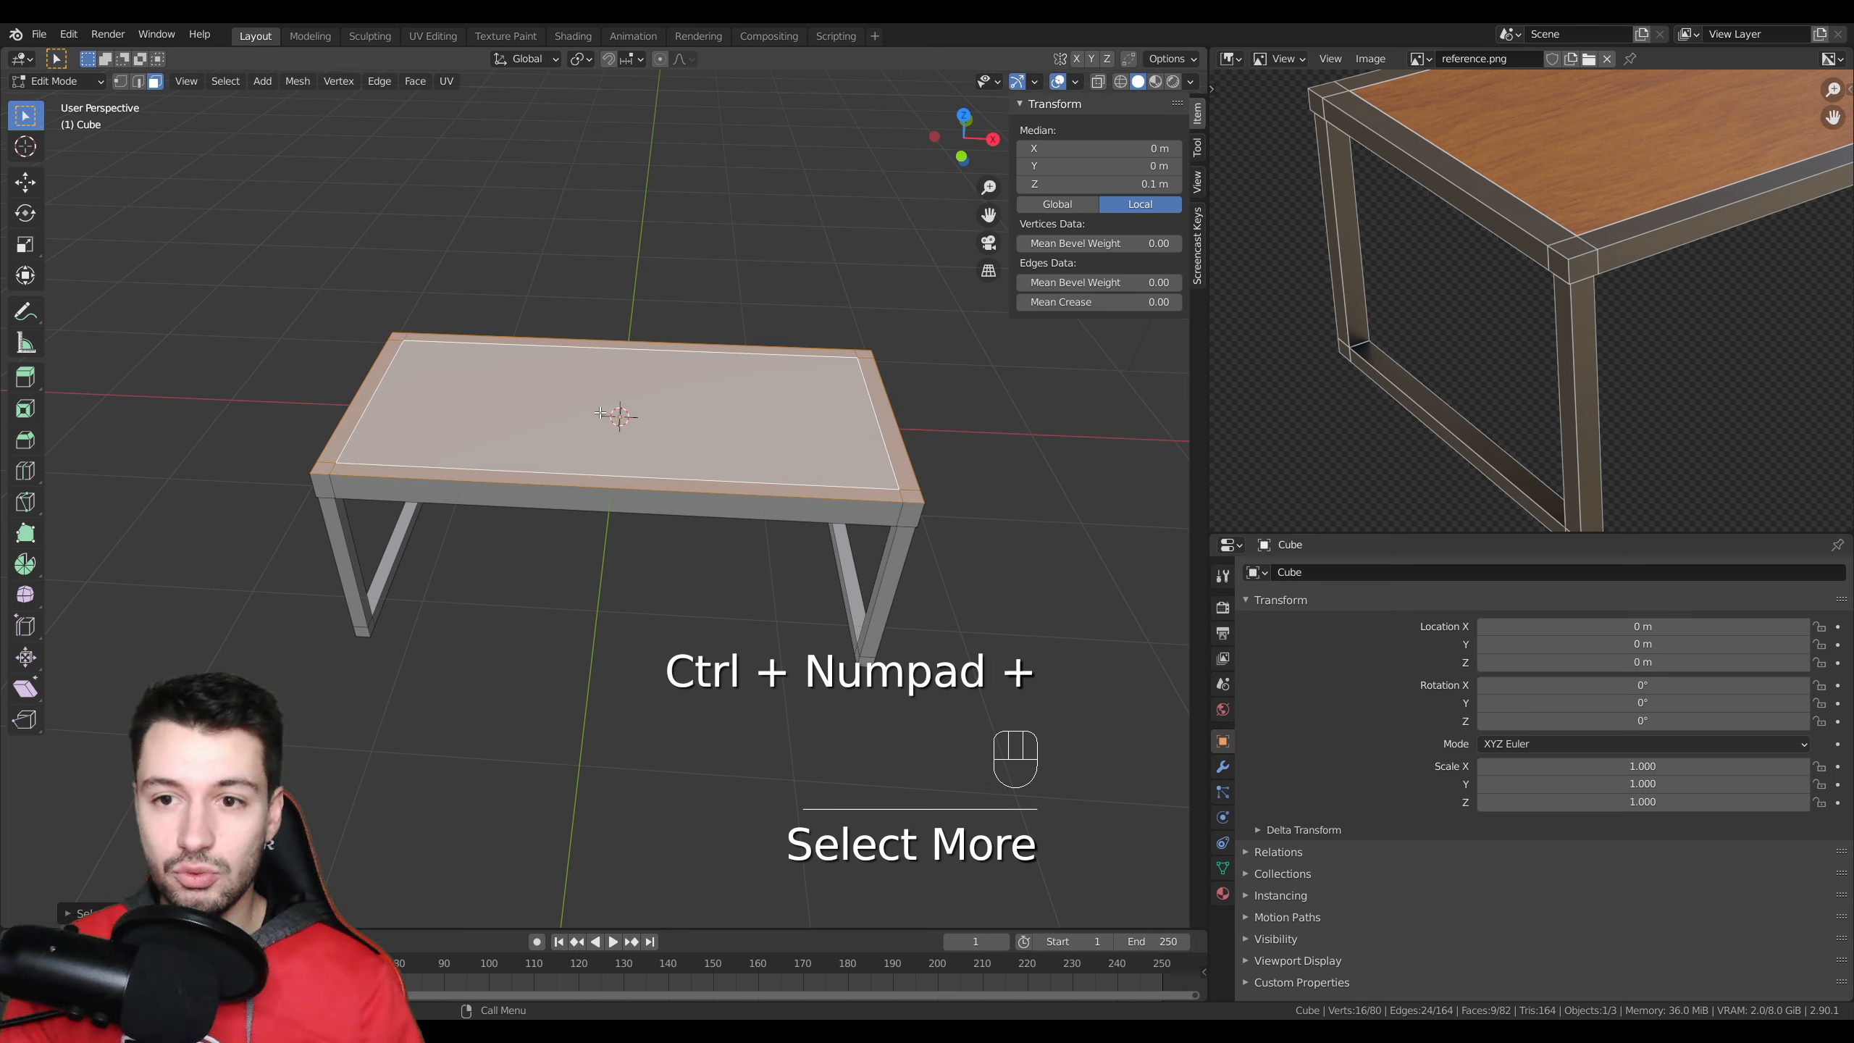
pyautogui.moveTo(608, 588); pyautogui.dragTo(653, 516, button='middle')
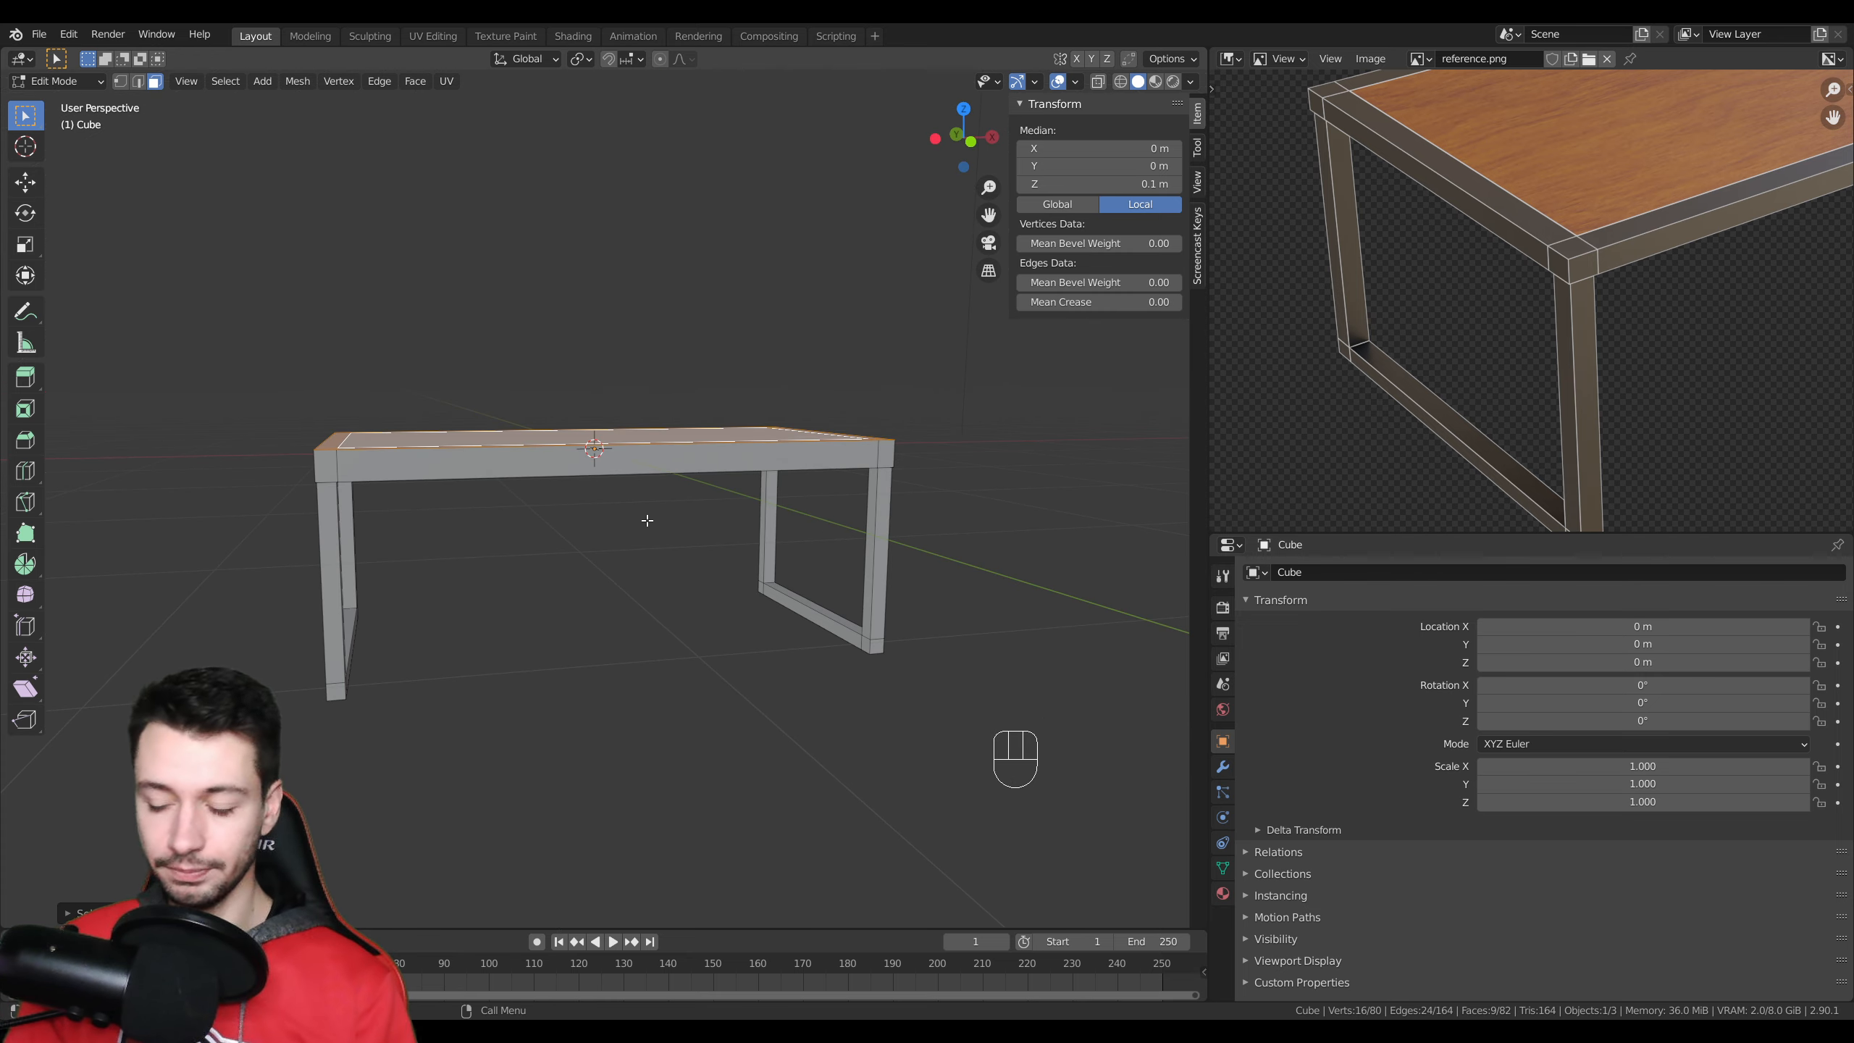
# - Try box-selecting the tabletop's upper part in front view and undo that selection
pyautogui.press('KP_1')
pyautogui.scroll(2, 677, 433)
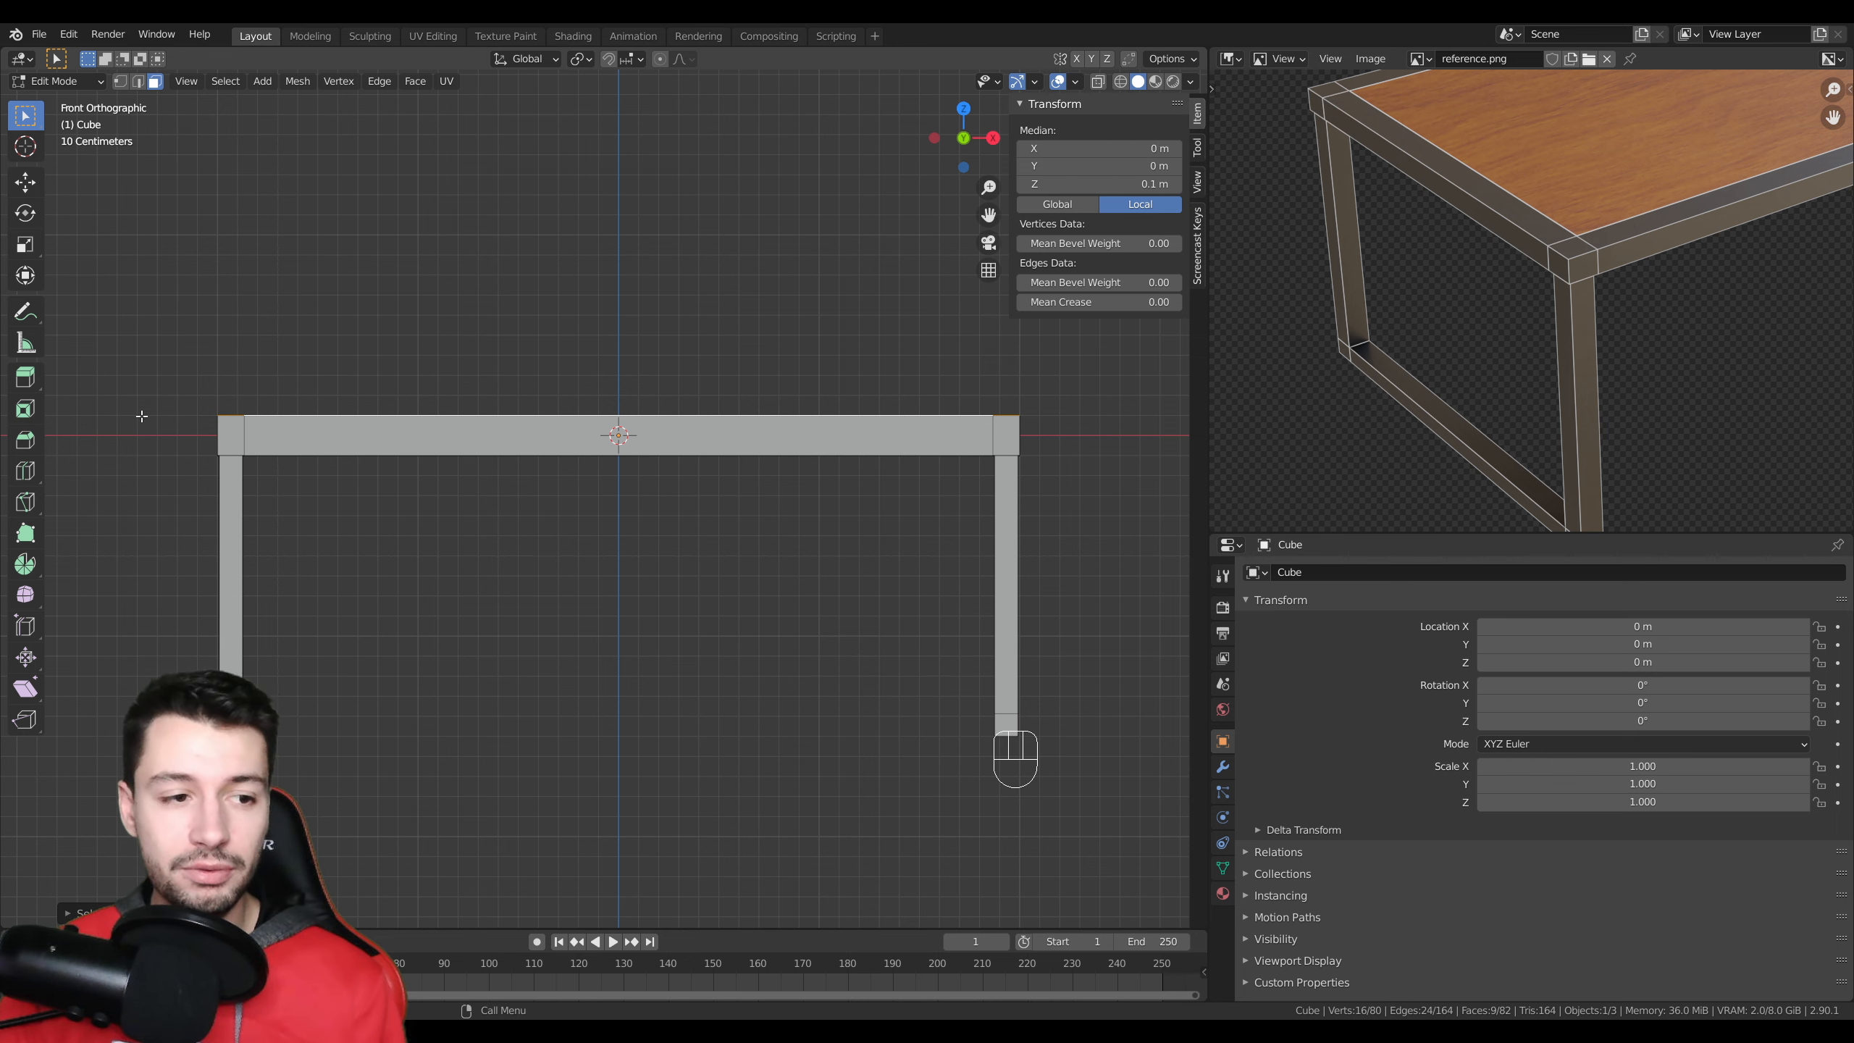
pyautogui.moveTo(137, 368); pyautogui.dragTo(1117, 426)
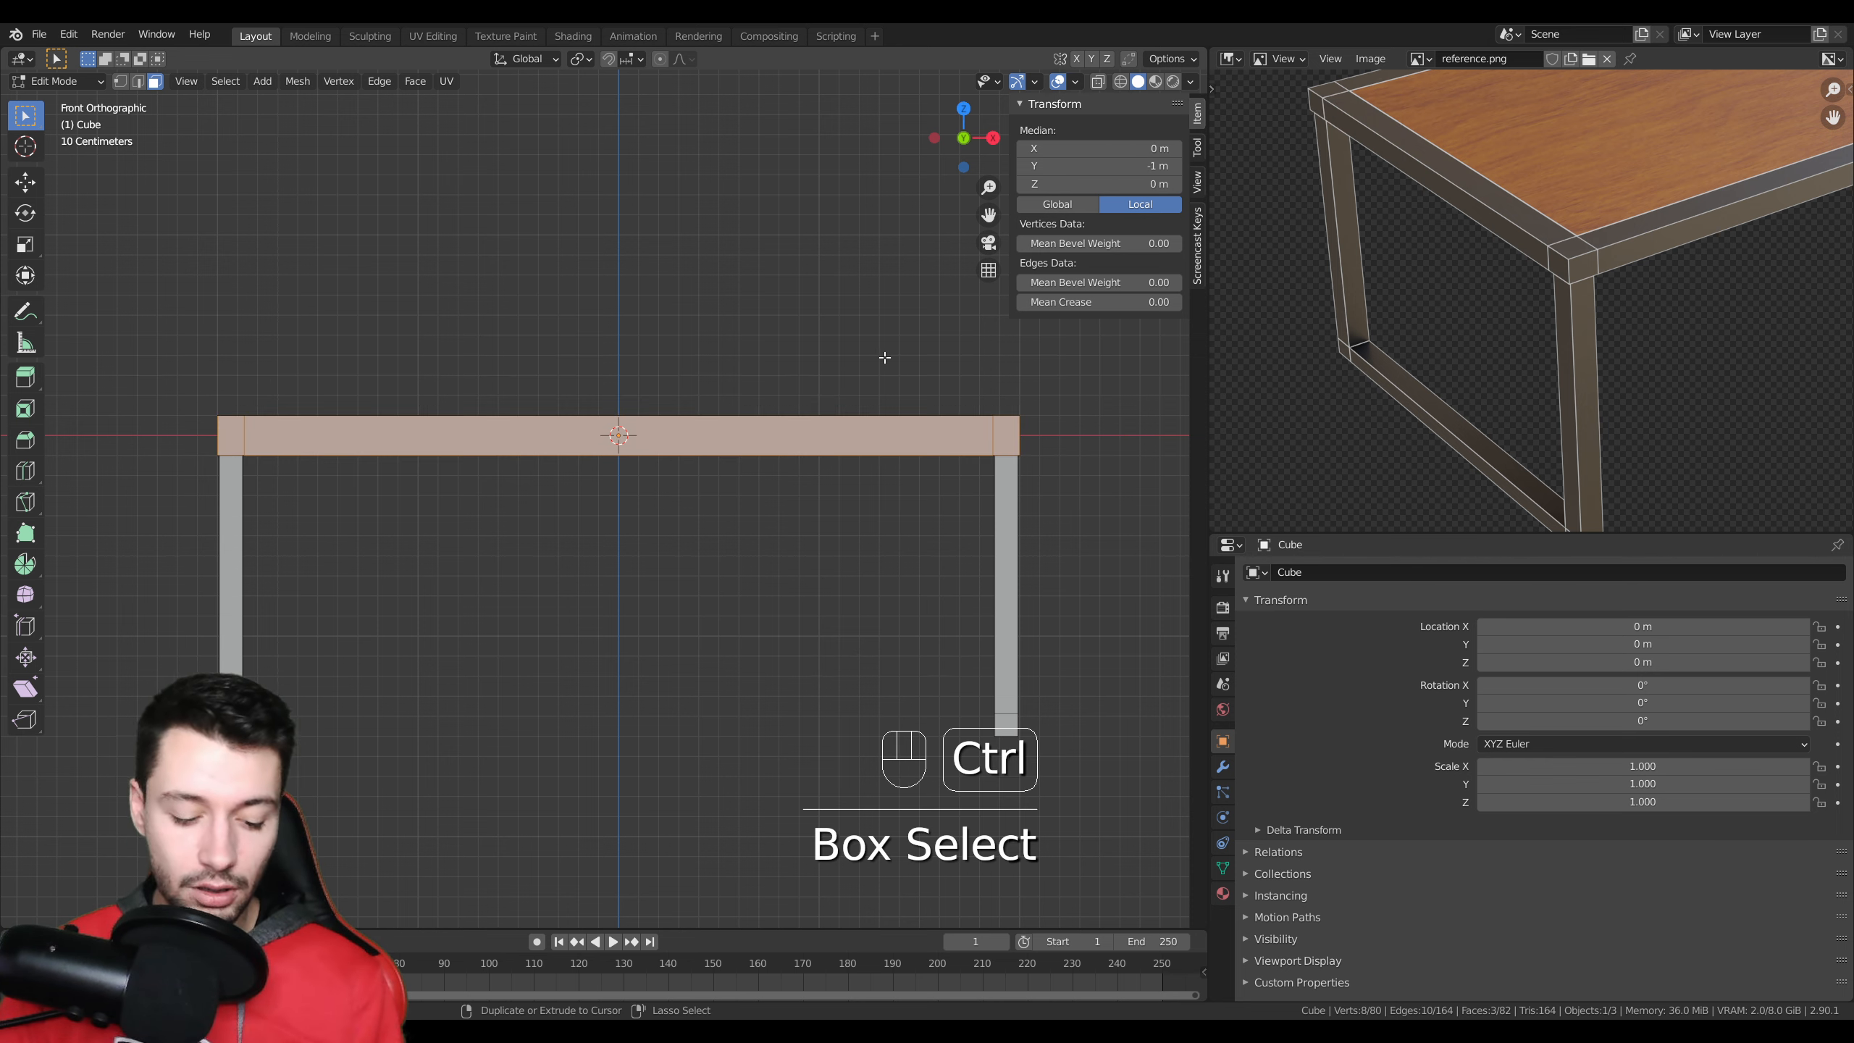
pyautogui.hotkey('ctrl', 'z')
pyautogui.moveTo(885, 357); pyautogui.dragTo(874, 383, button='middle')
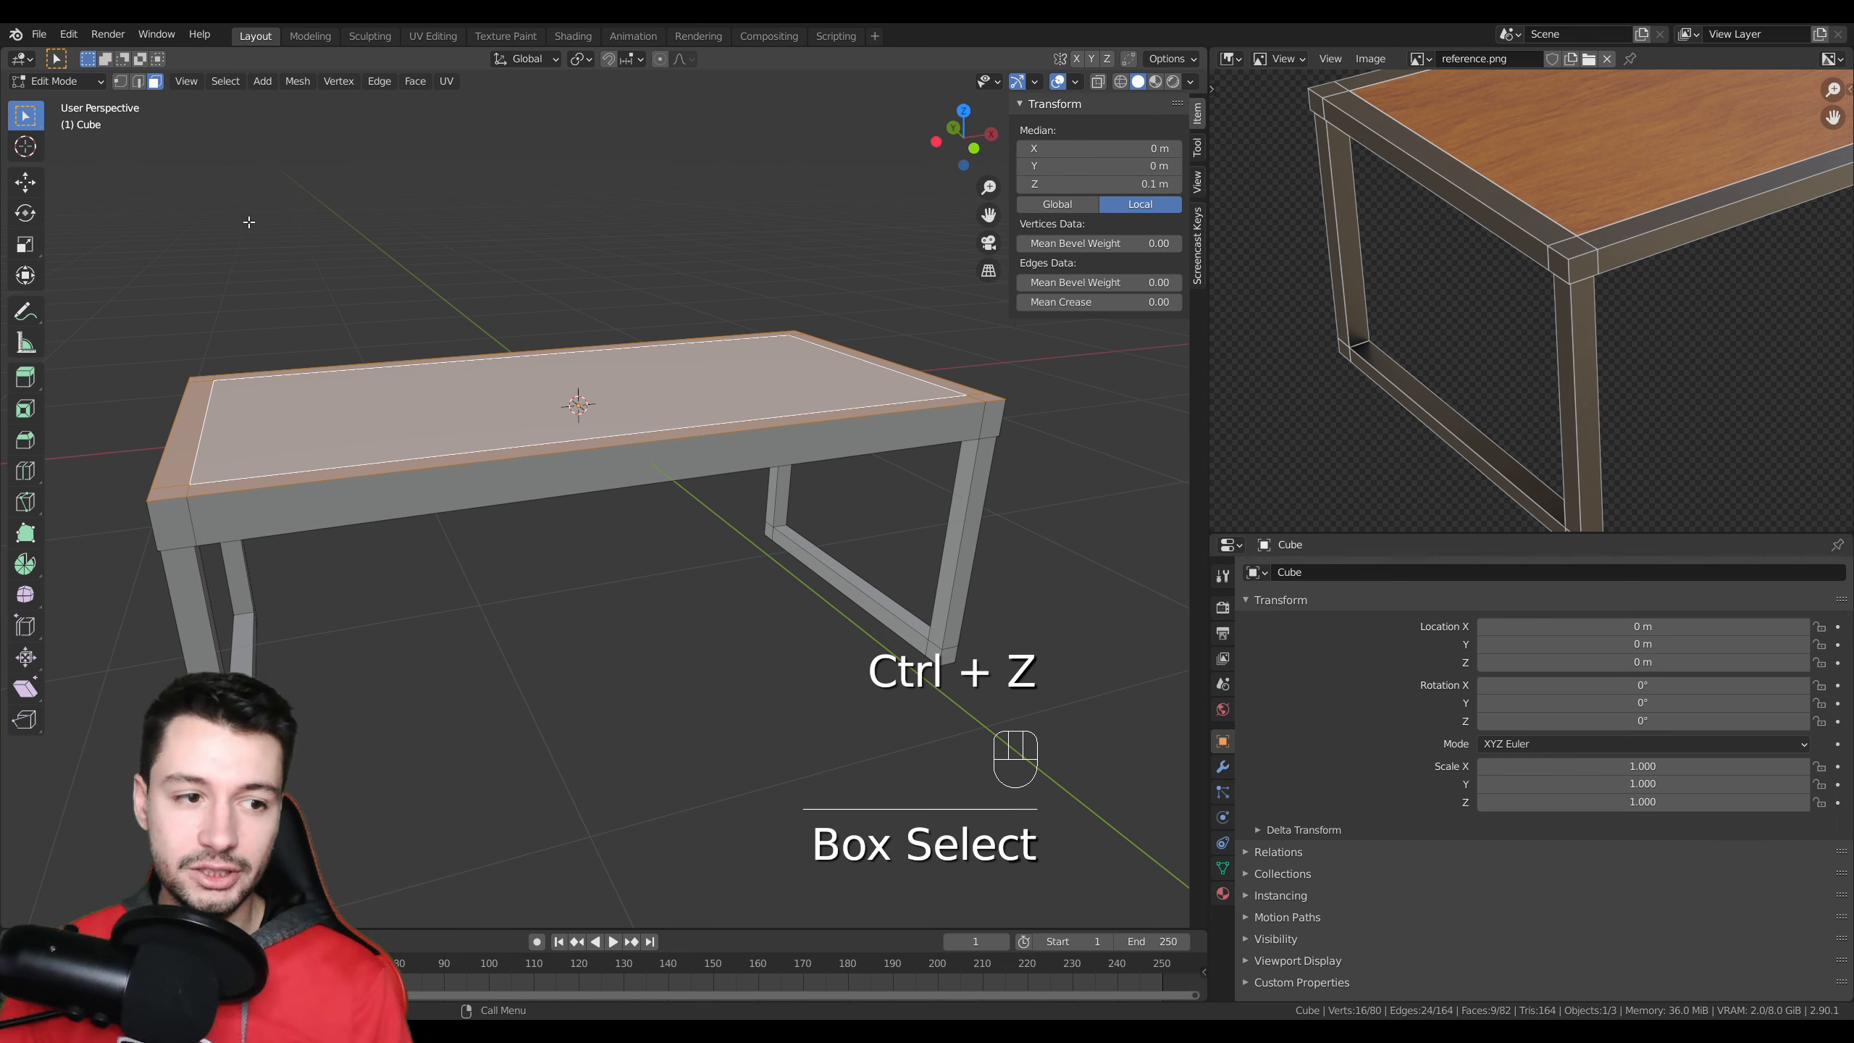
# - Move the selected top faces down along Z to a median height of about 0.007 m, thinning the tabletop
pyautogui.press('KP_1')
pyautogui.scroll(3, 273, 475)
pyautogui.keyDown('shift'); pyautogui.moveTo(273, 475); pyautogui.dragTo(679, 511, button='middle'); pyautogui.keyUp('shift')
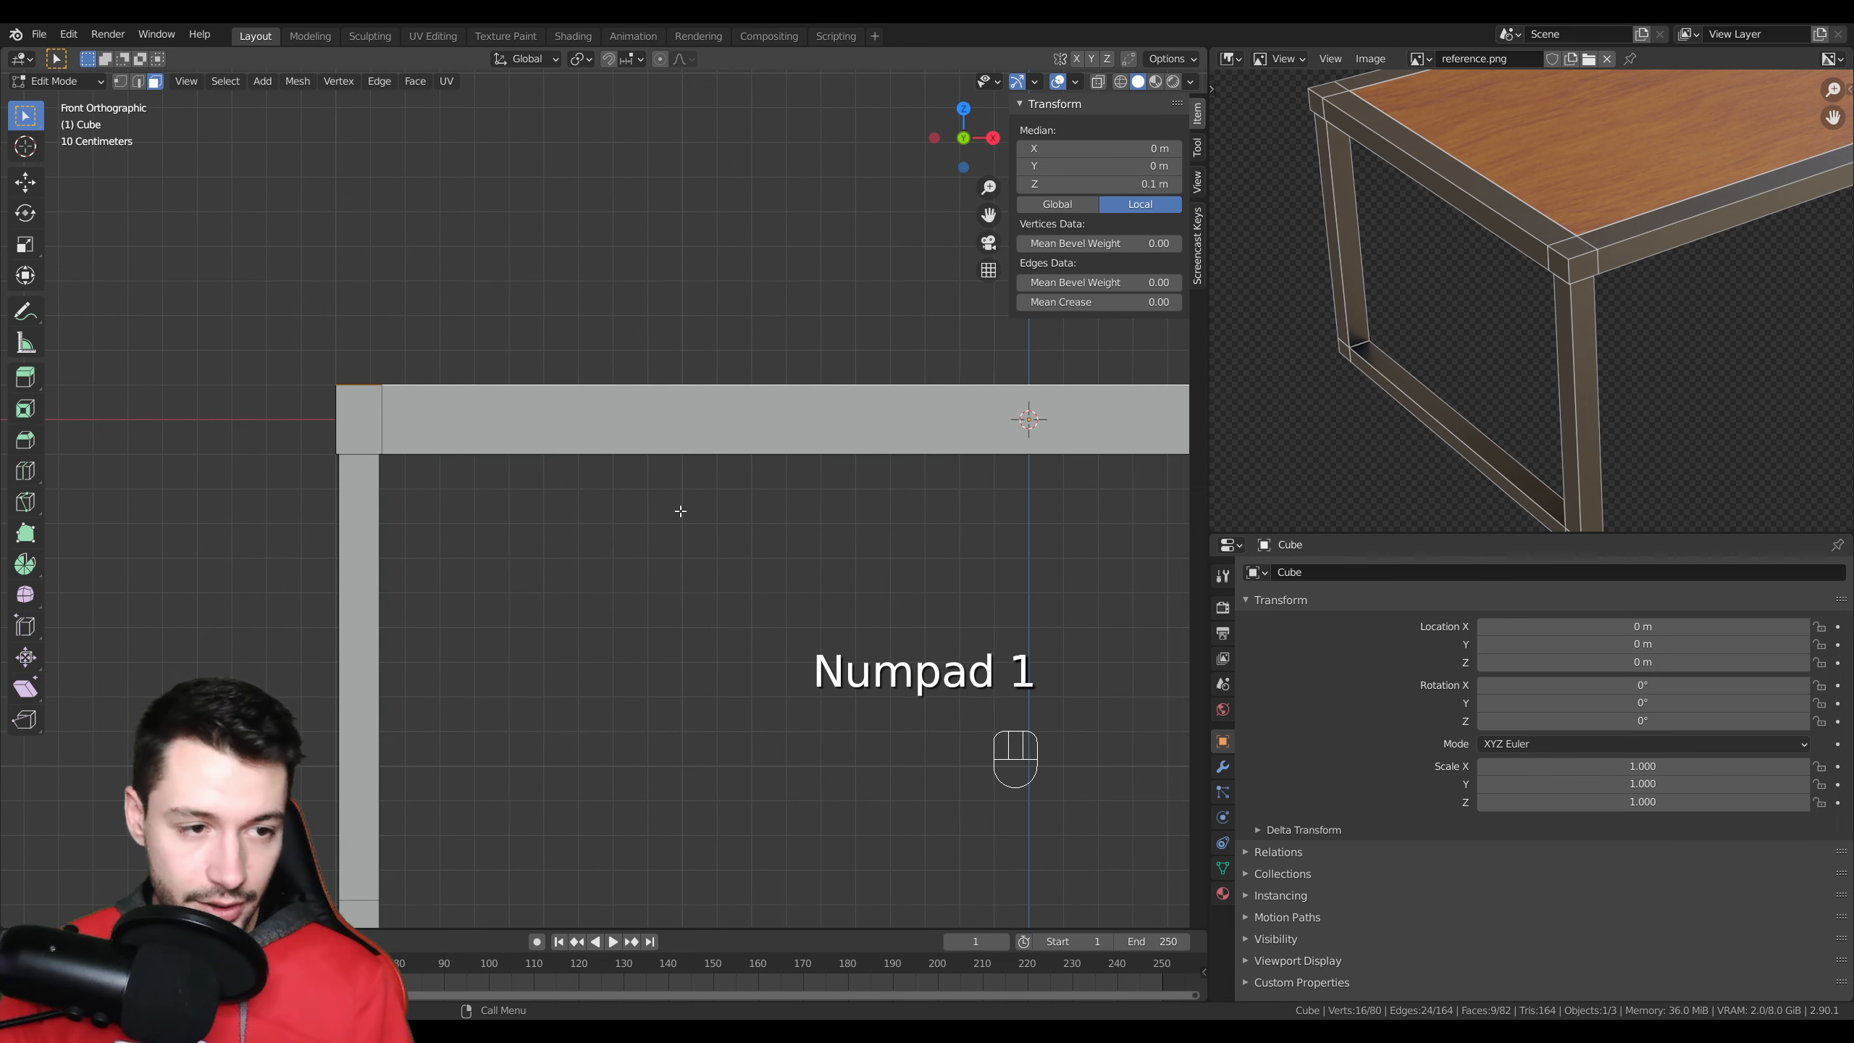
pyautogui.press('g')
pyautogui.press('ctrl')
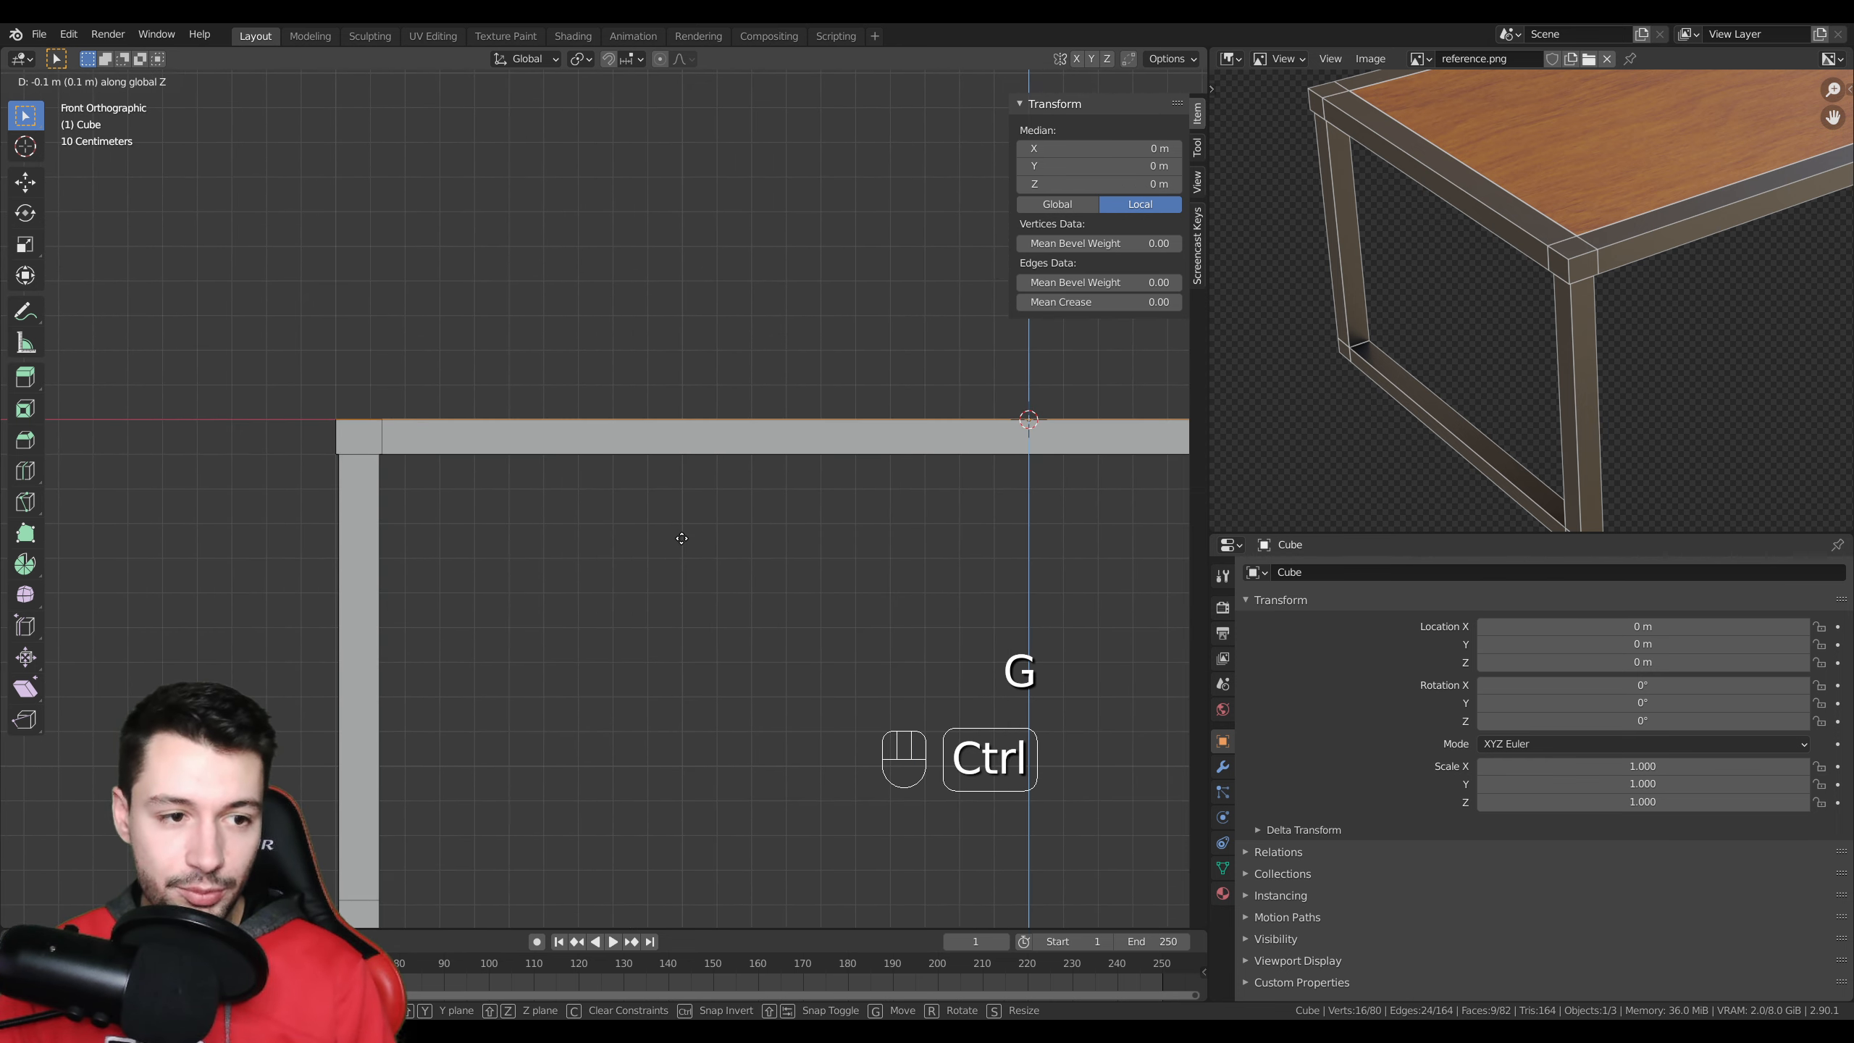
pyautogui.press('ctrl')
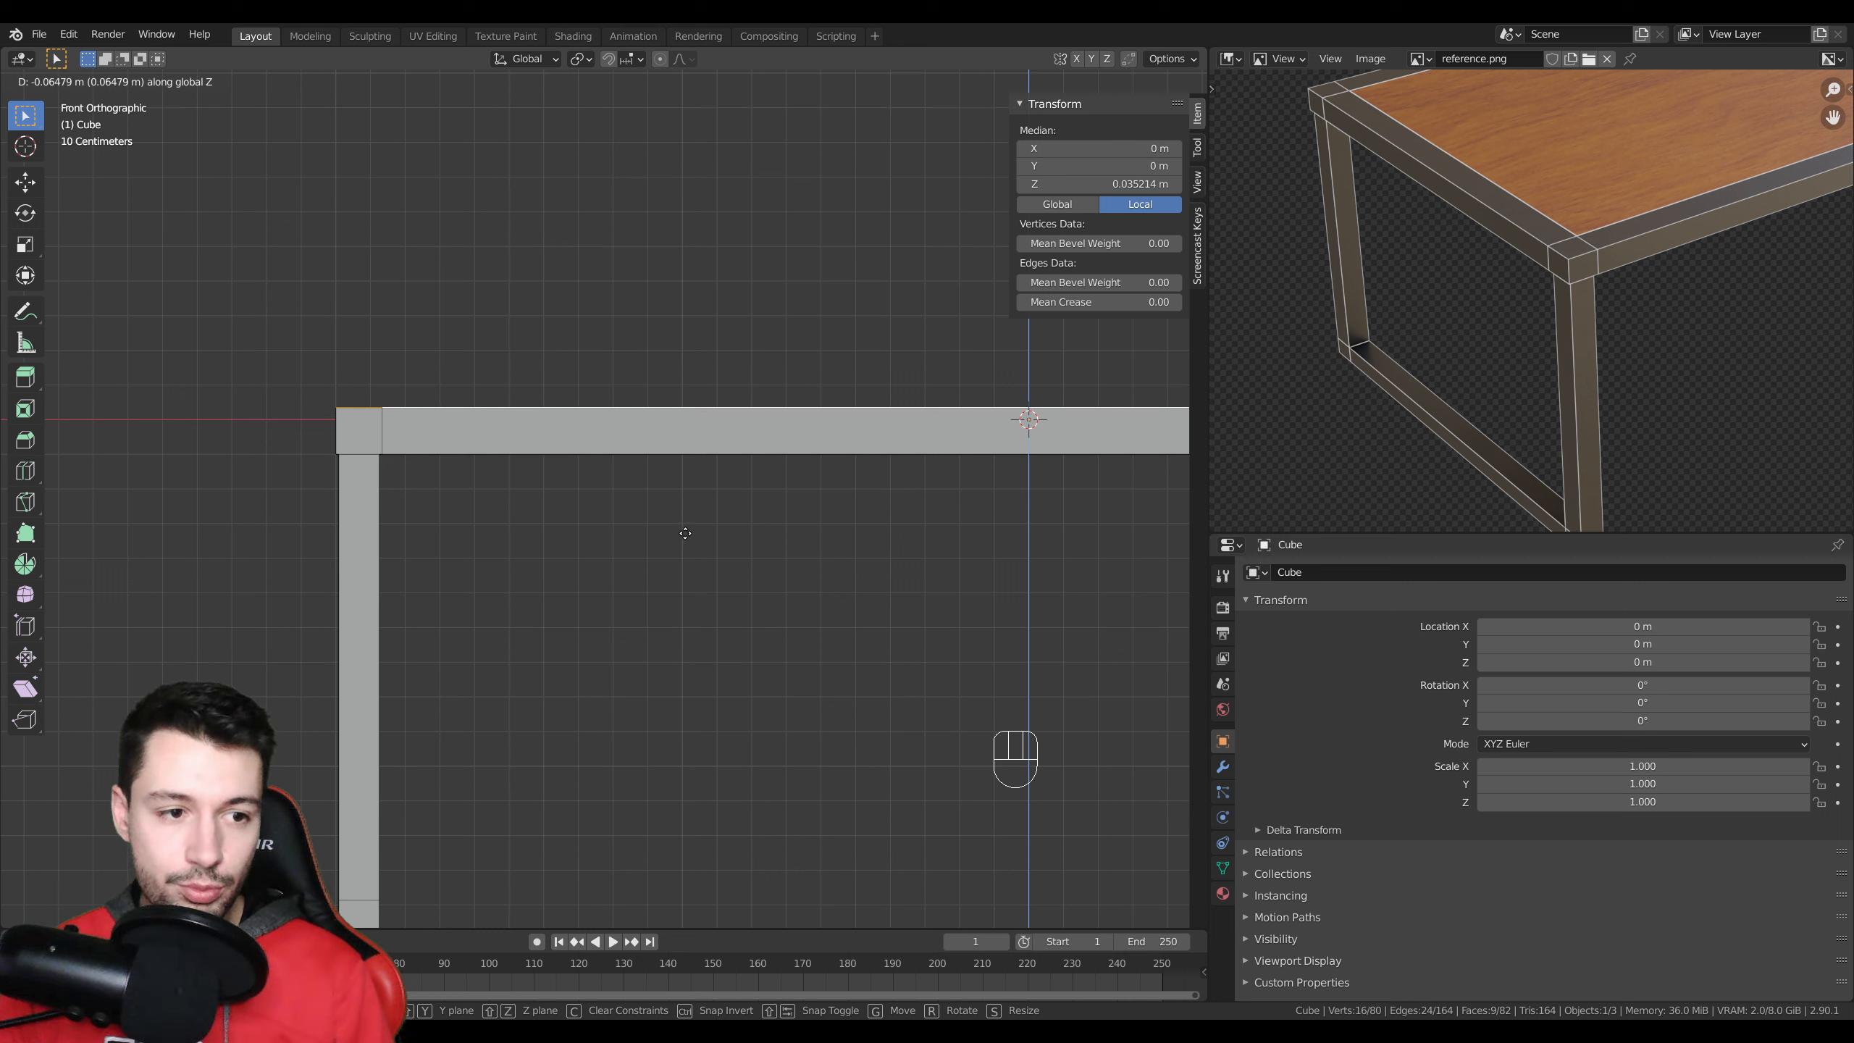
pyautogui.press('ctrl')
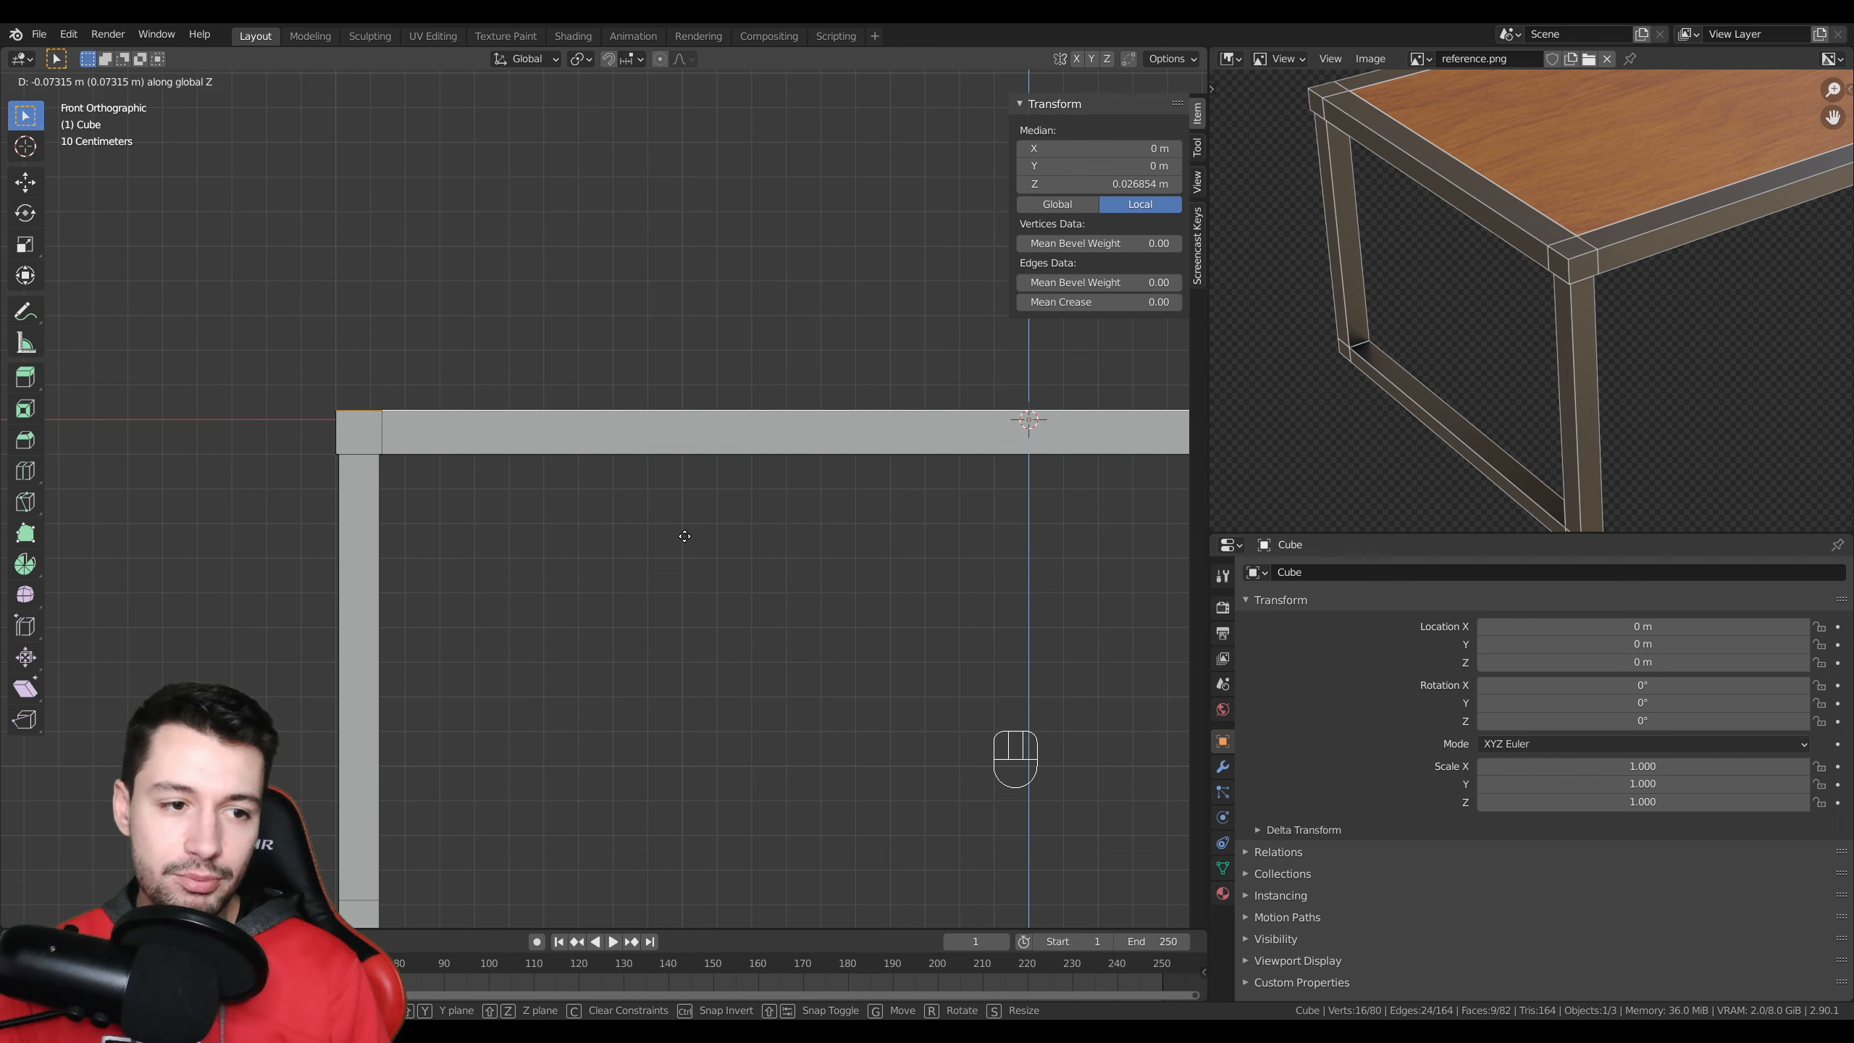
pyautogui.click(689, 532)
pyautogui.scroll(-3, 745, 535)
pyautogui.moveTo(745, 535); pyautogui.dragTo(869, 599, button='middle')
pyautogui.press('g')
pyautogui.press('z')
pyautogui.click(805, 556)
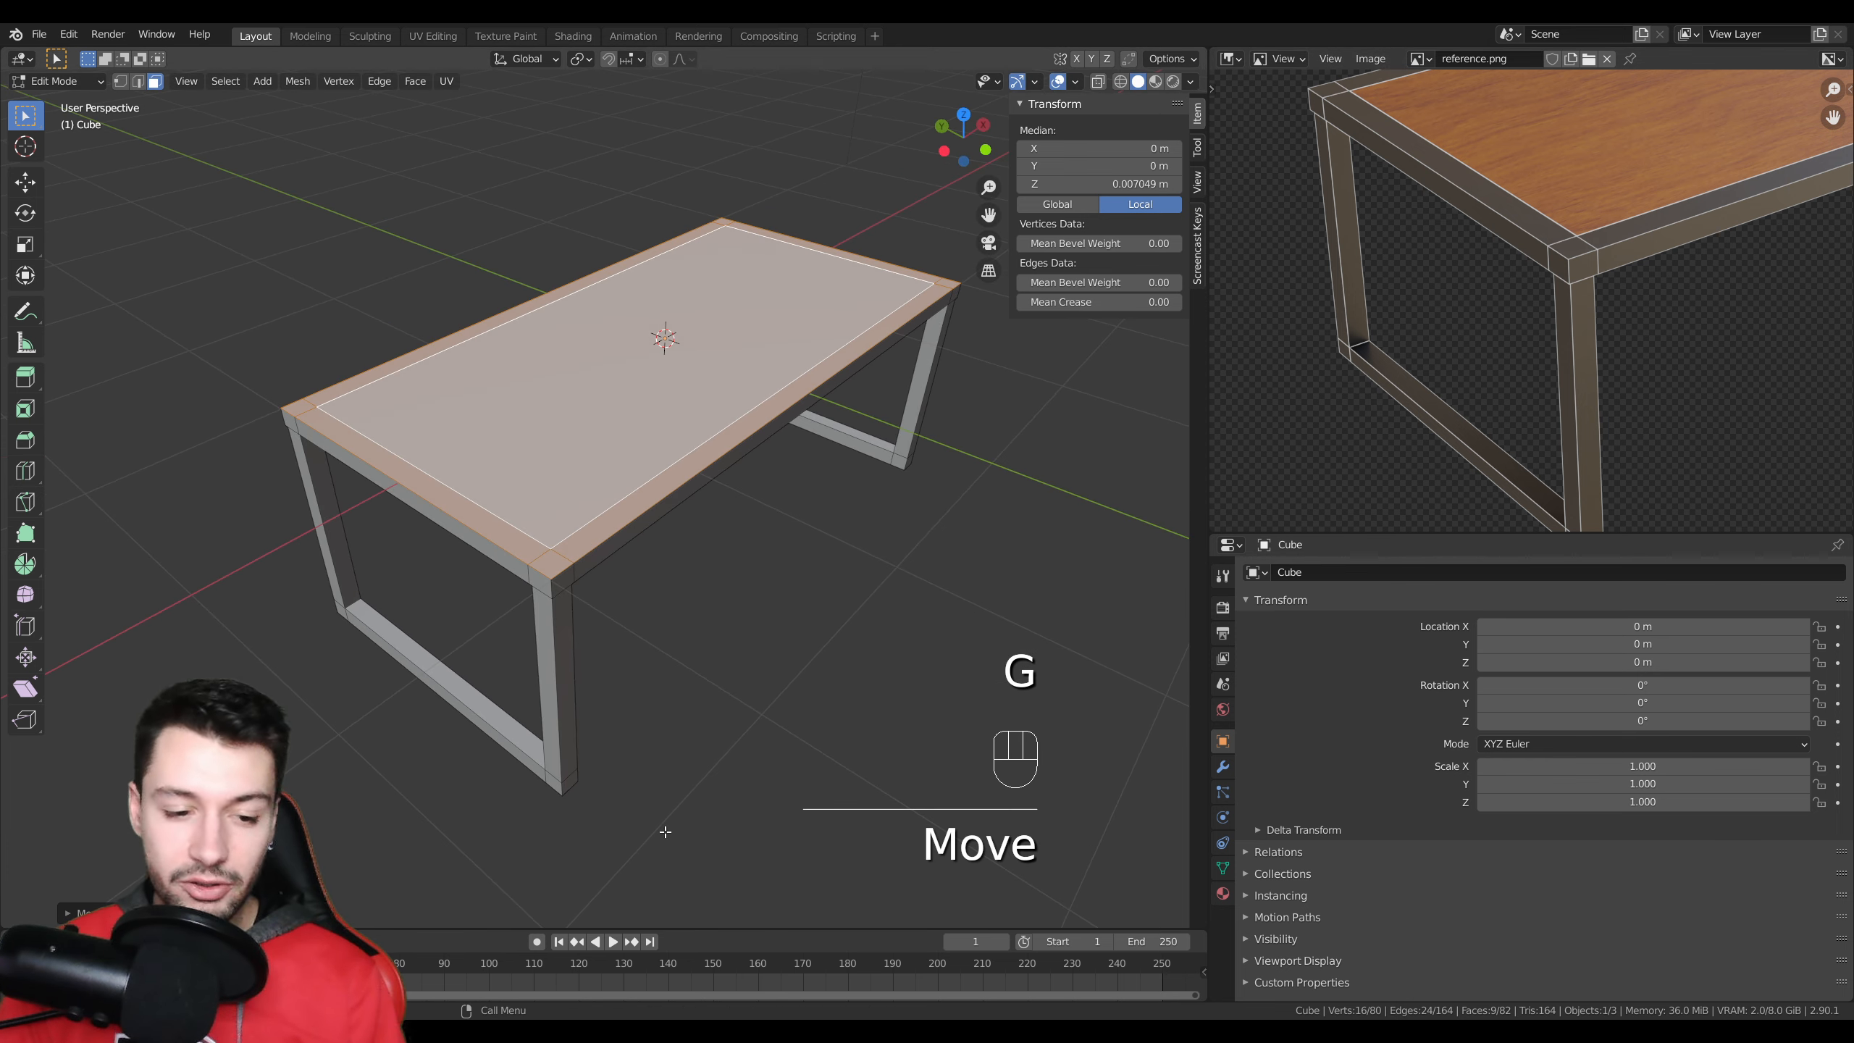
# - Switch to the other Blender window, examine the finished table's corner and top groove, and return to the model in progress
pyautogui.moveTo(410, 1031)
pyautogui.click(337, 975)
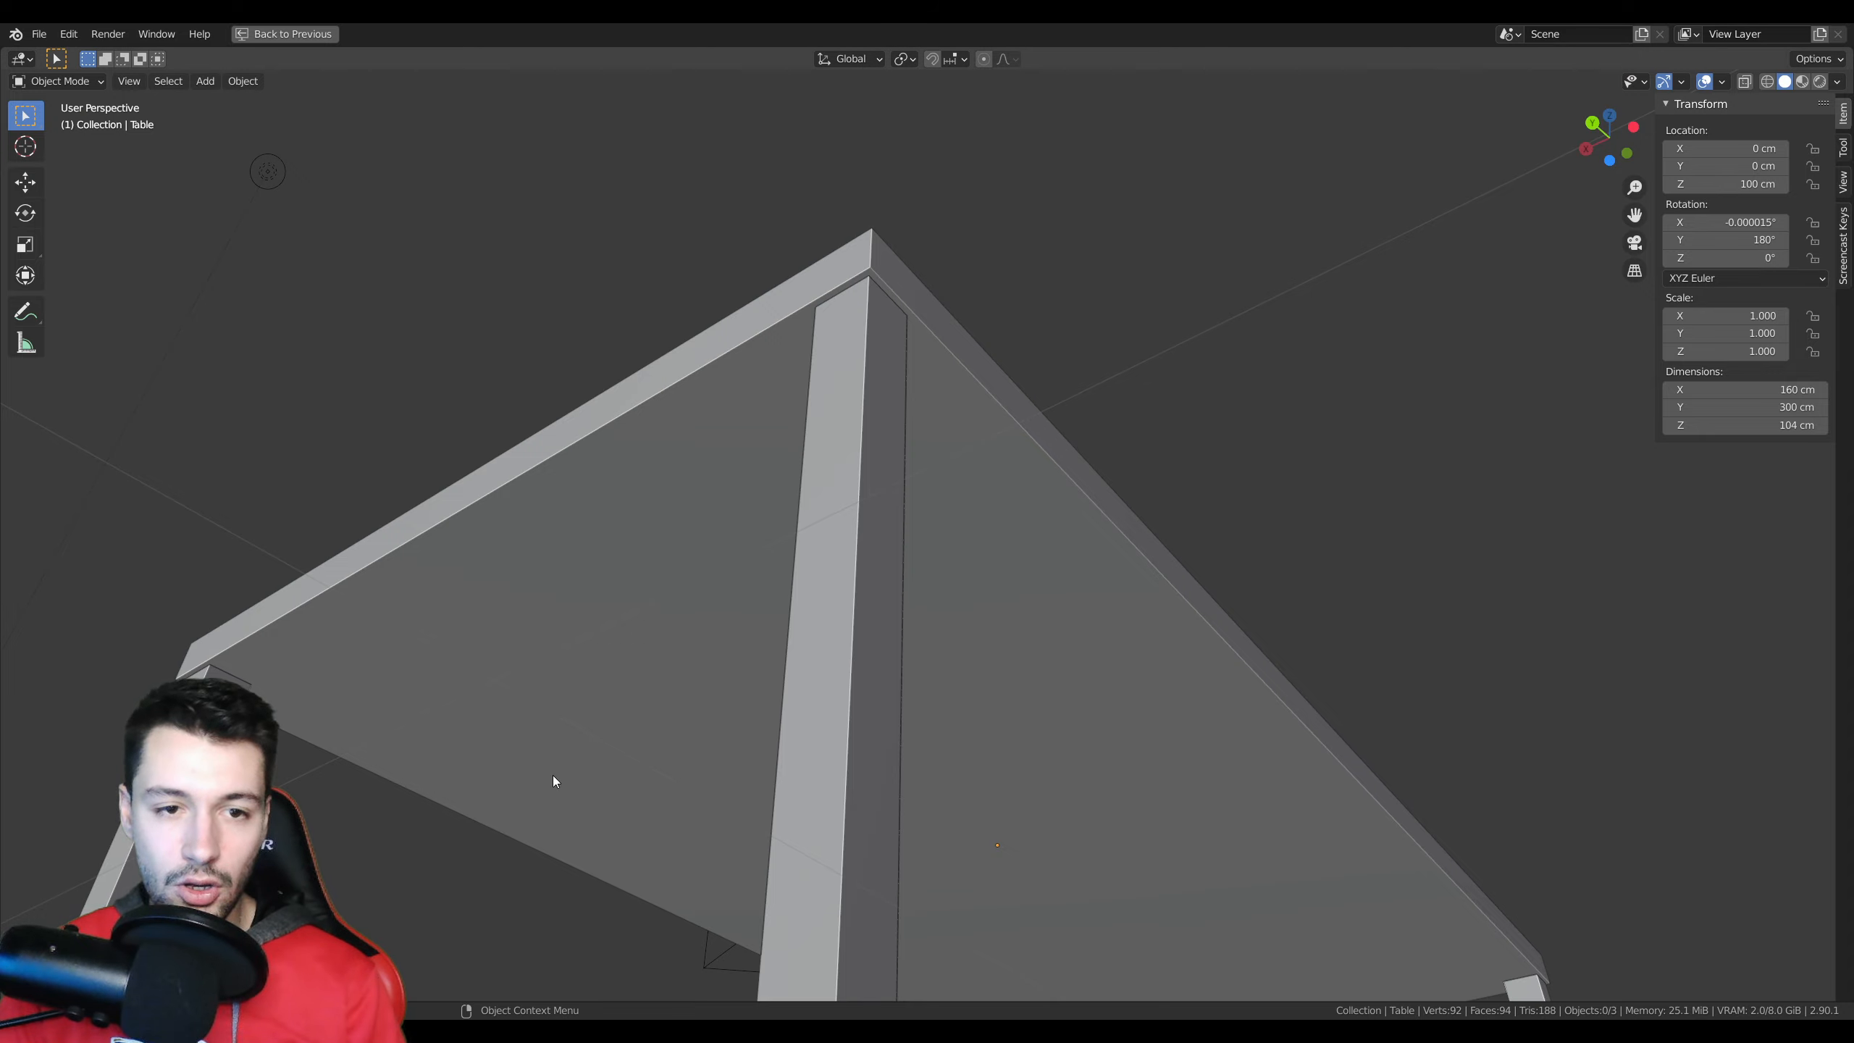
pyautogui.moveTo(554, 779); pyautogui.dragTo(1048, 596, button='middle')
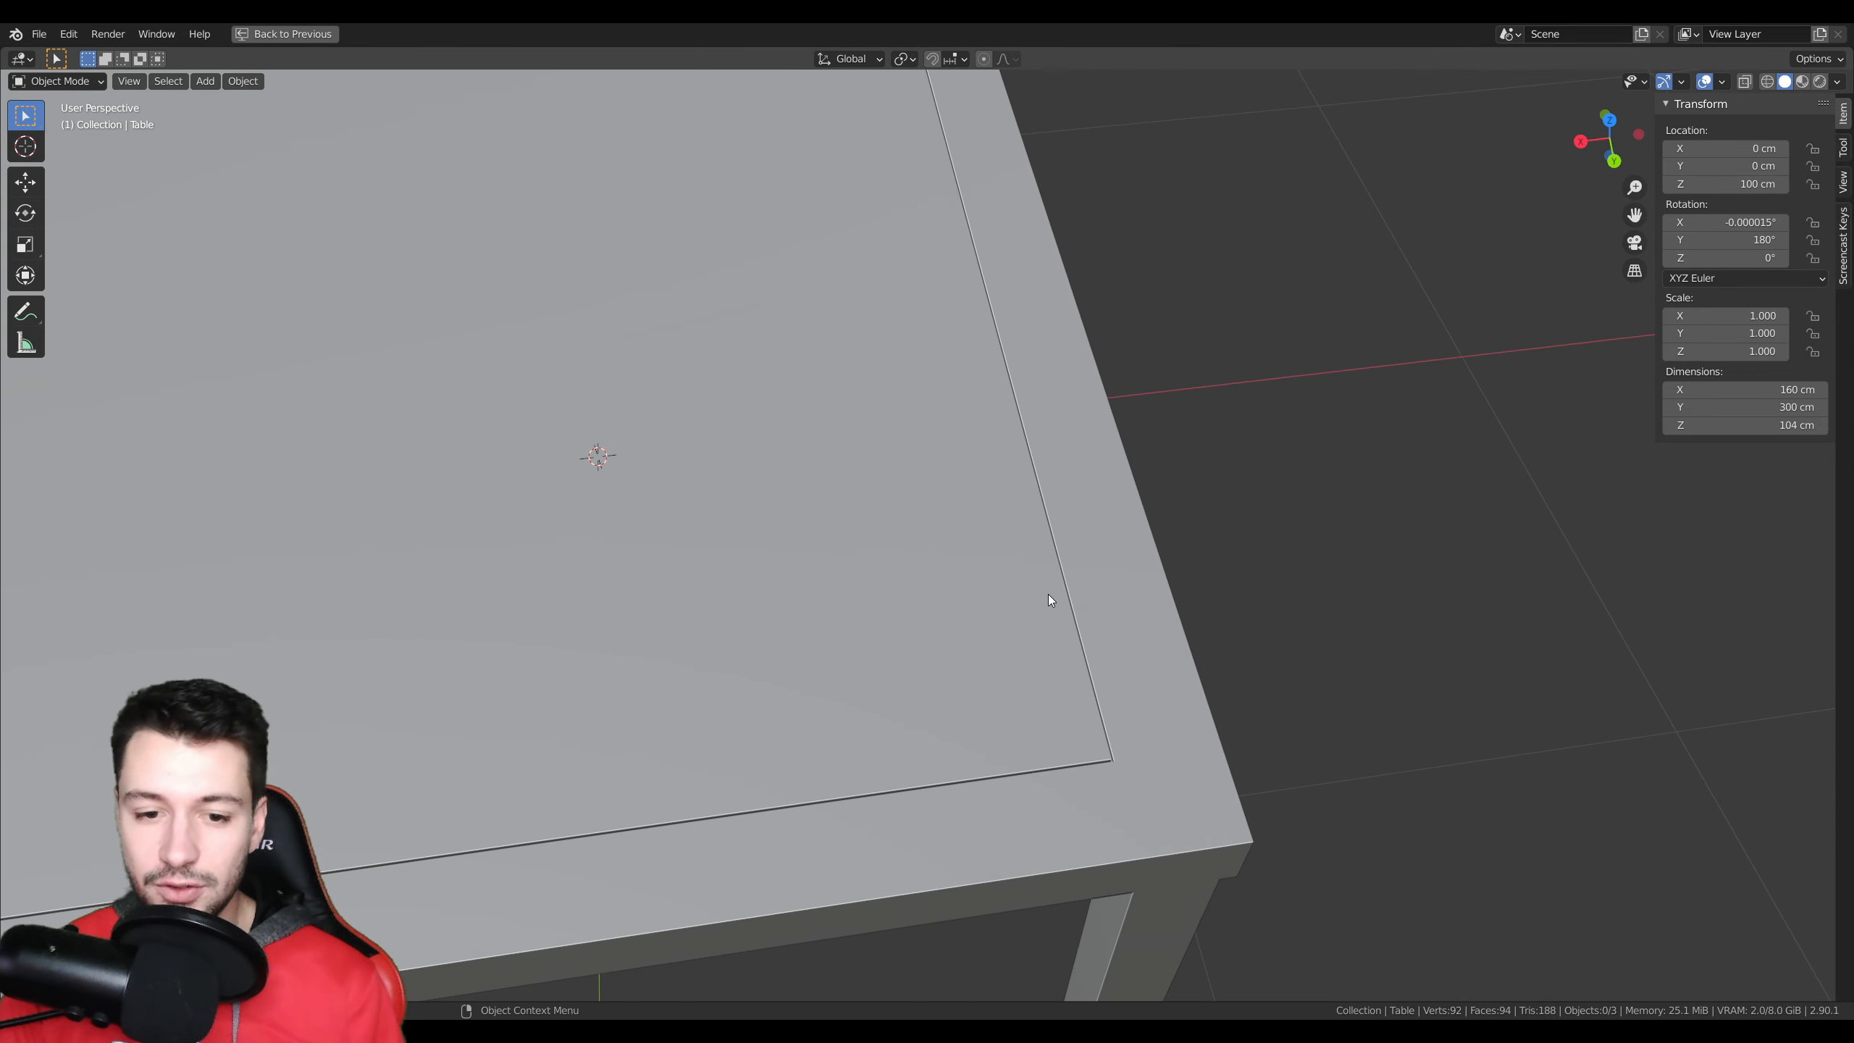
pyautogui.moveTo(420, 1031)
pyautogui.click(470, 972)
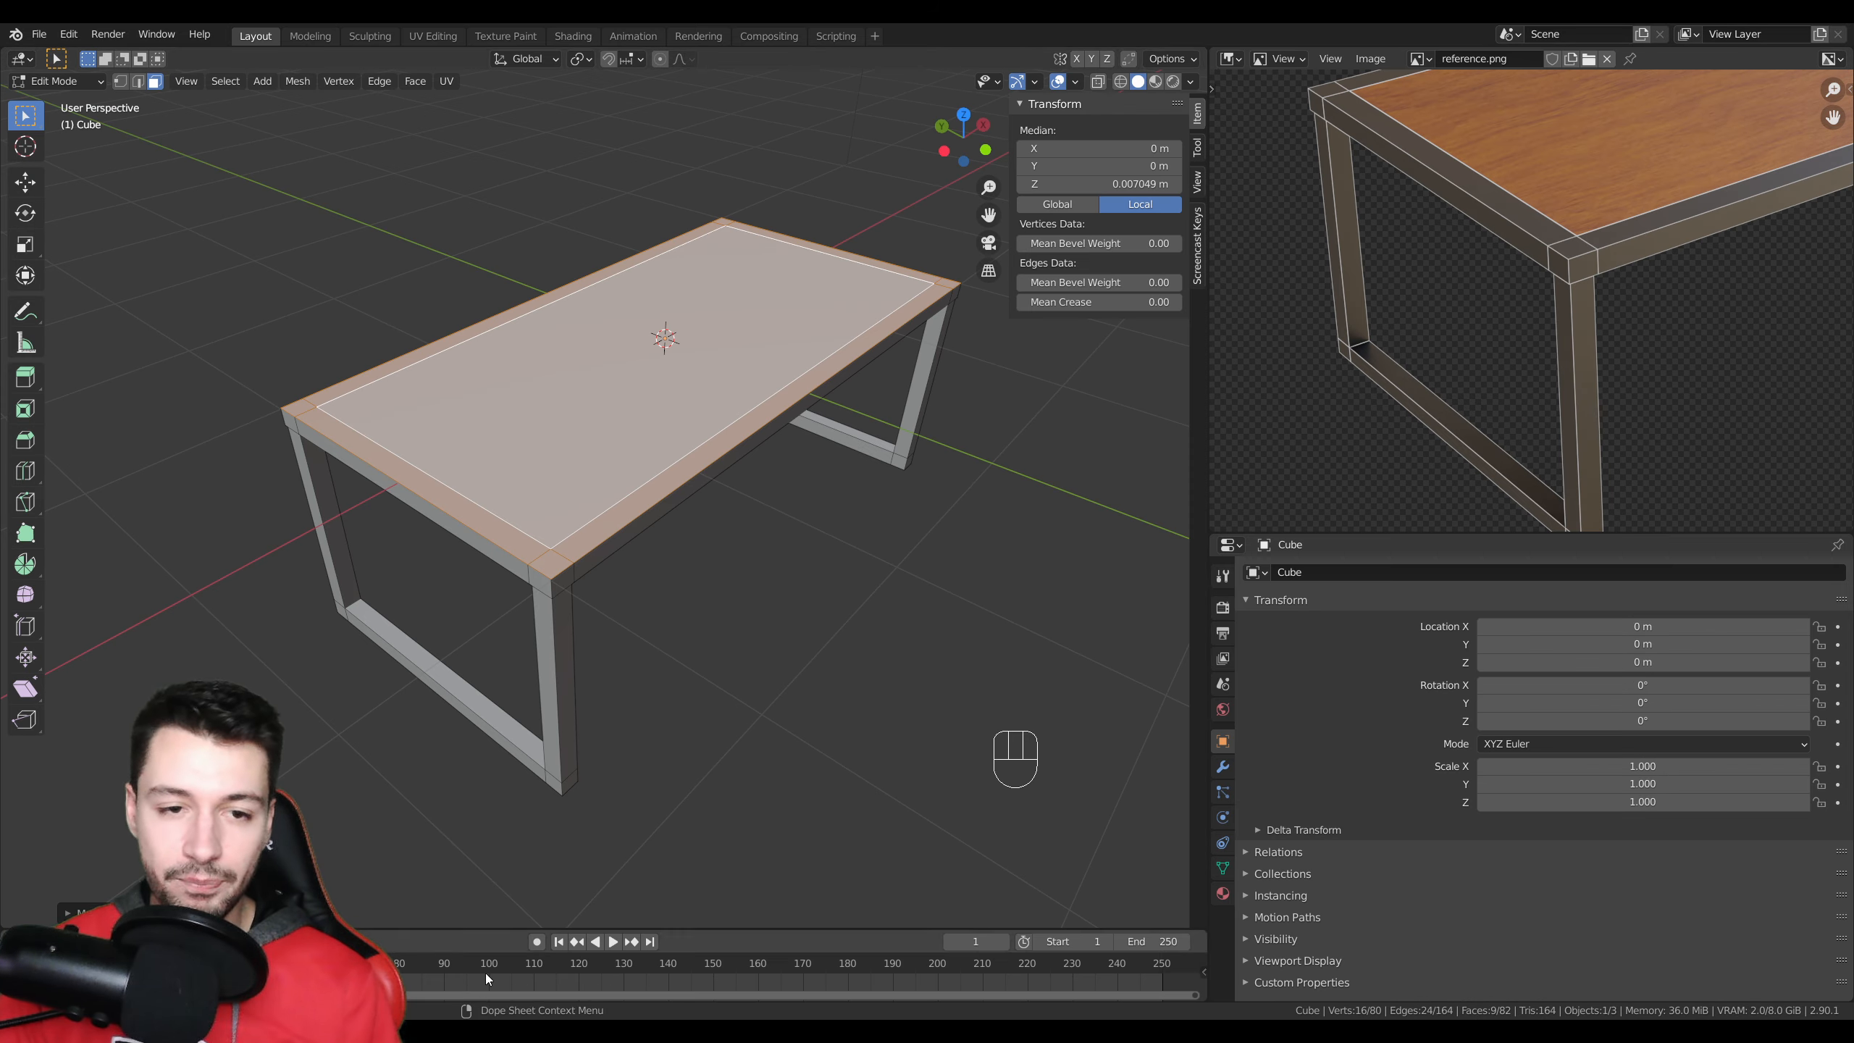
# - Inset the tabletop's large central face by about 0.009 m to create a narrow strip around it
pyautogui.click(491, 409)
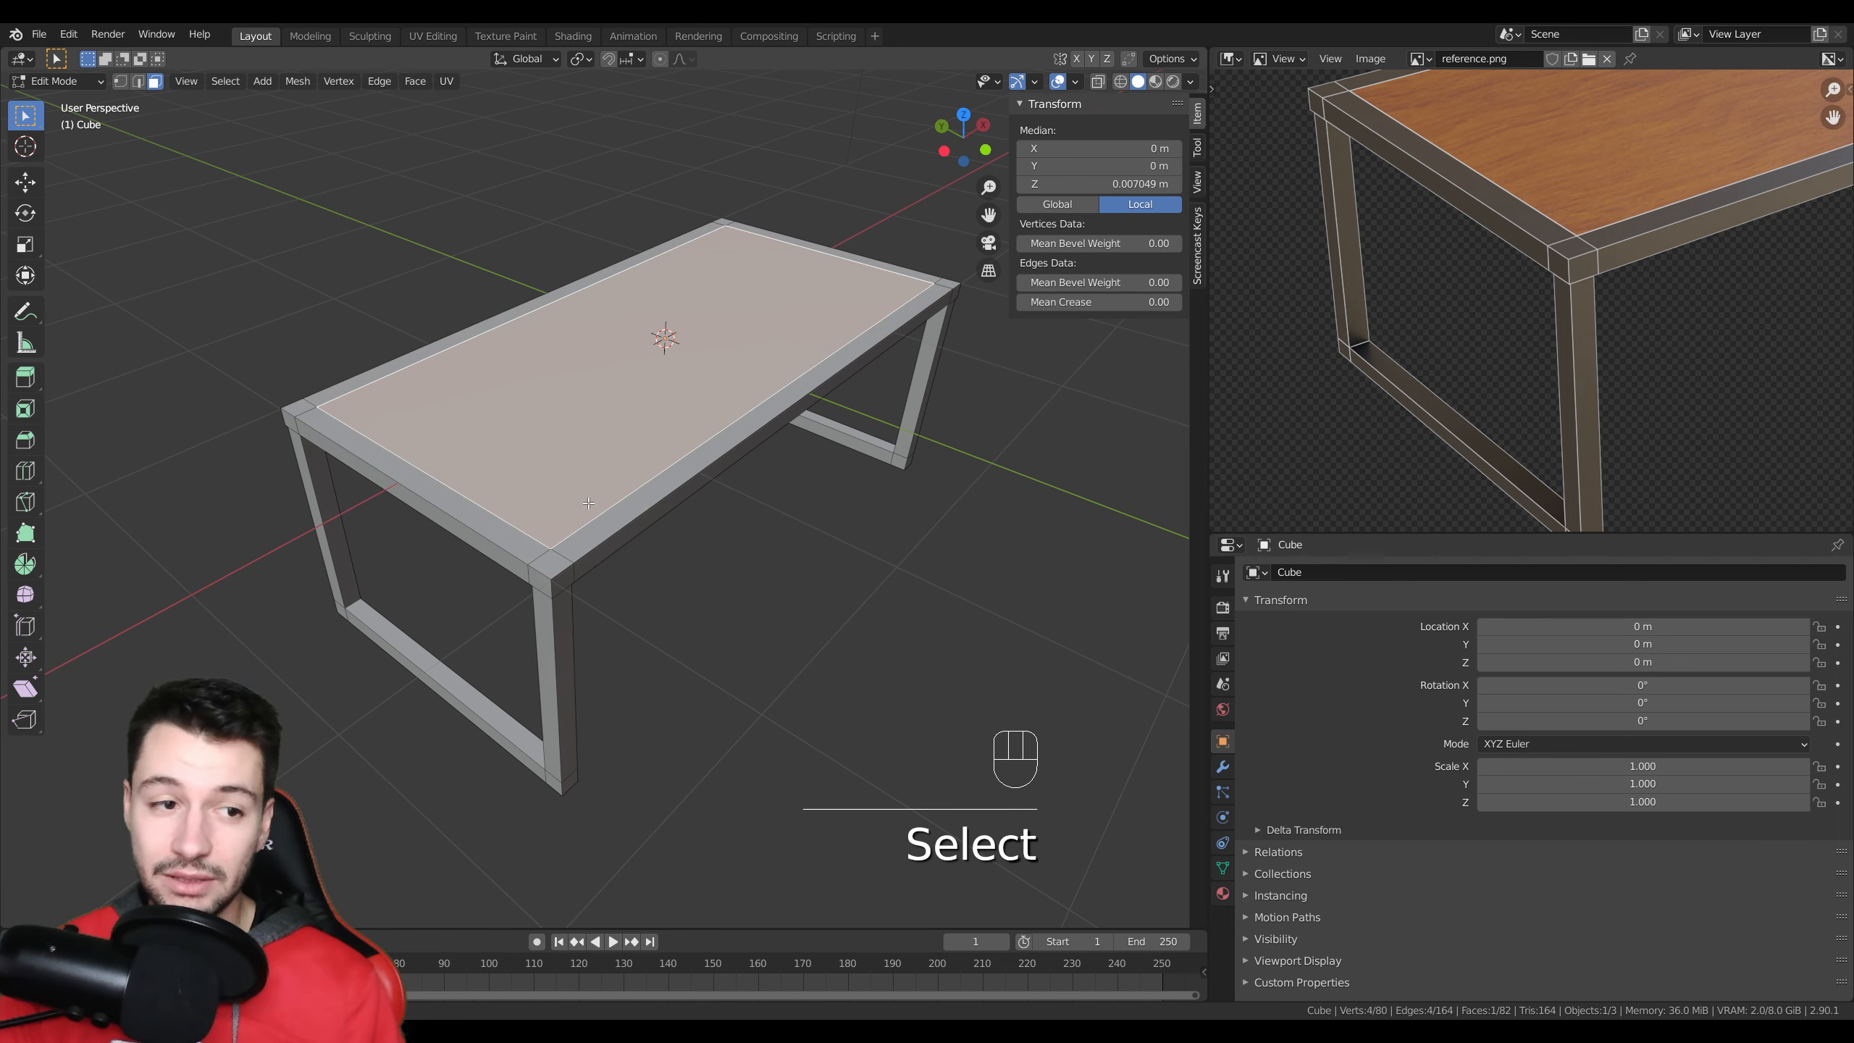
pyautogui.moveTo(491, 409); pyautogui.dragTo(595, 445, button='middle')
pyautogui.scroll(5, 606, 460)
pyautogui.keyDown('shift'); pyautogui.moveTo(956, 774); pyautogui.dragTo(706, 508, button='middle'); pyautogui.keyUp('shift')
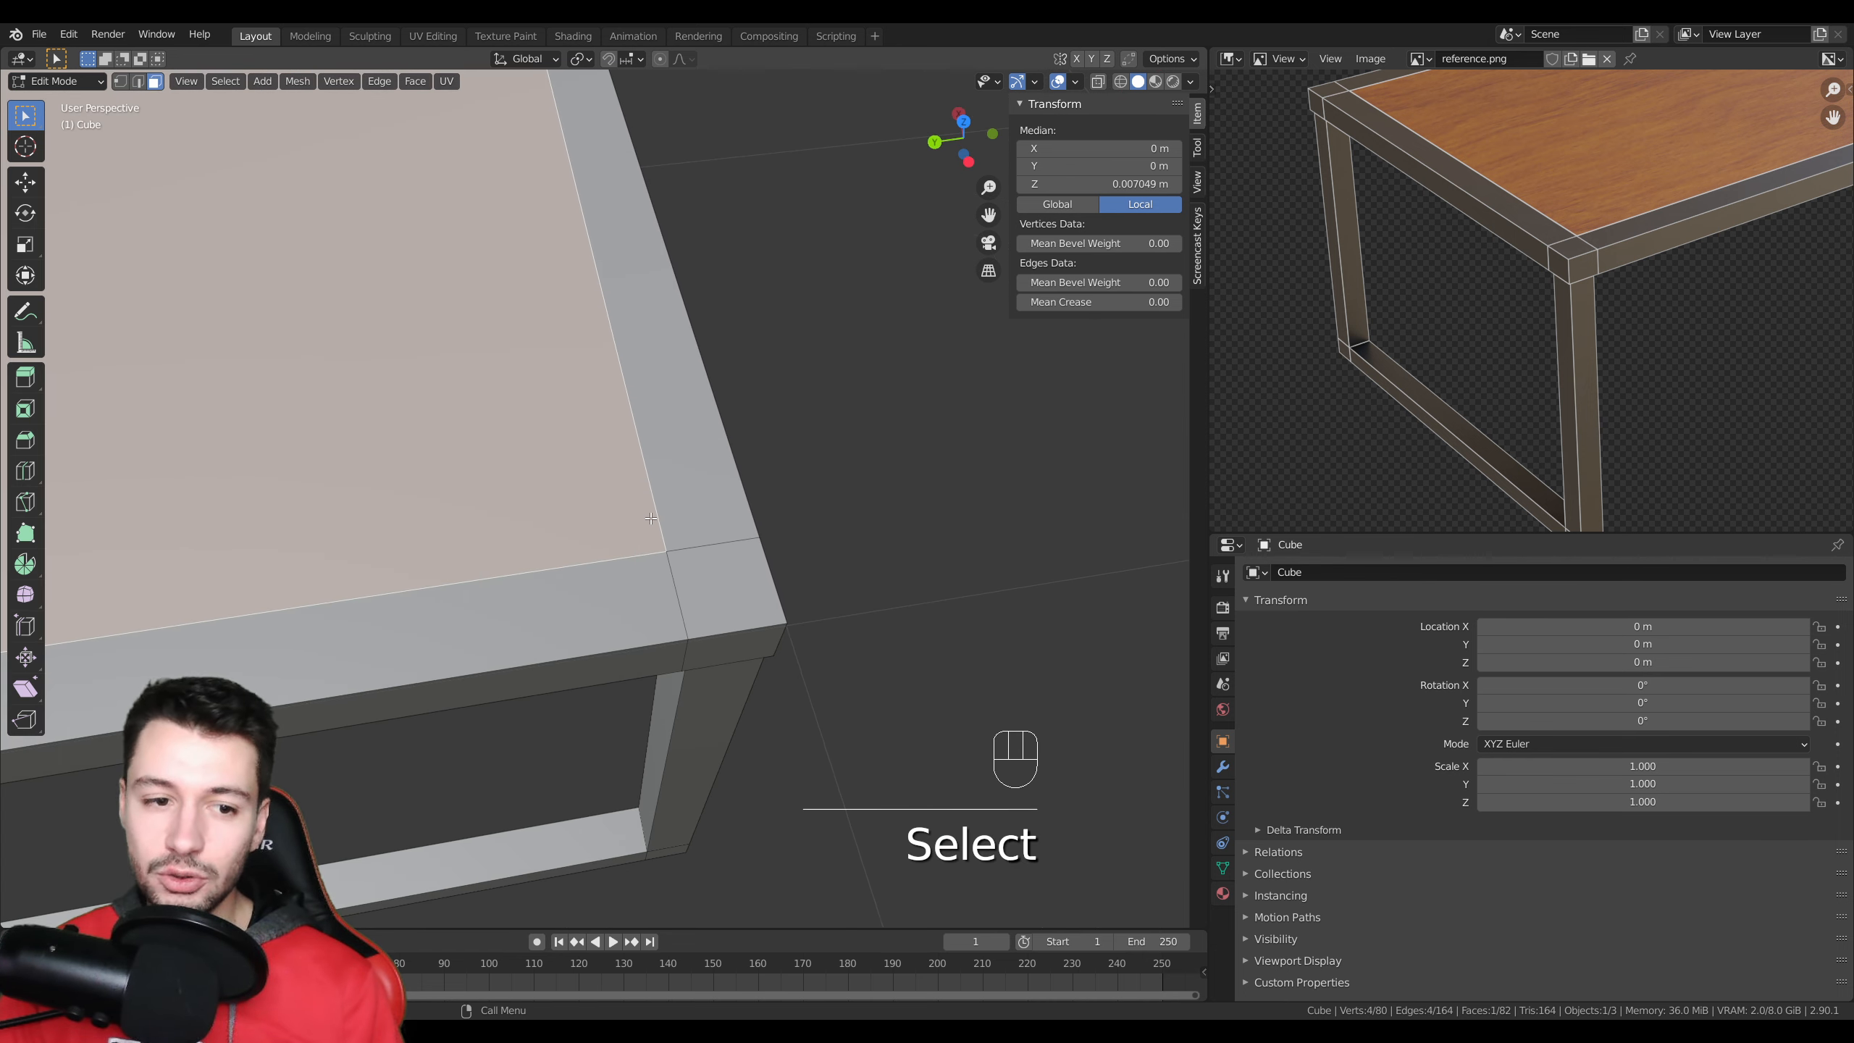
pyautogui.press('i')
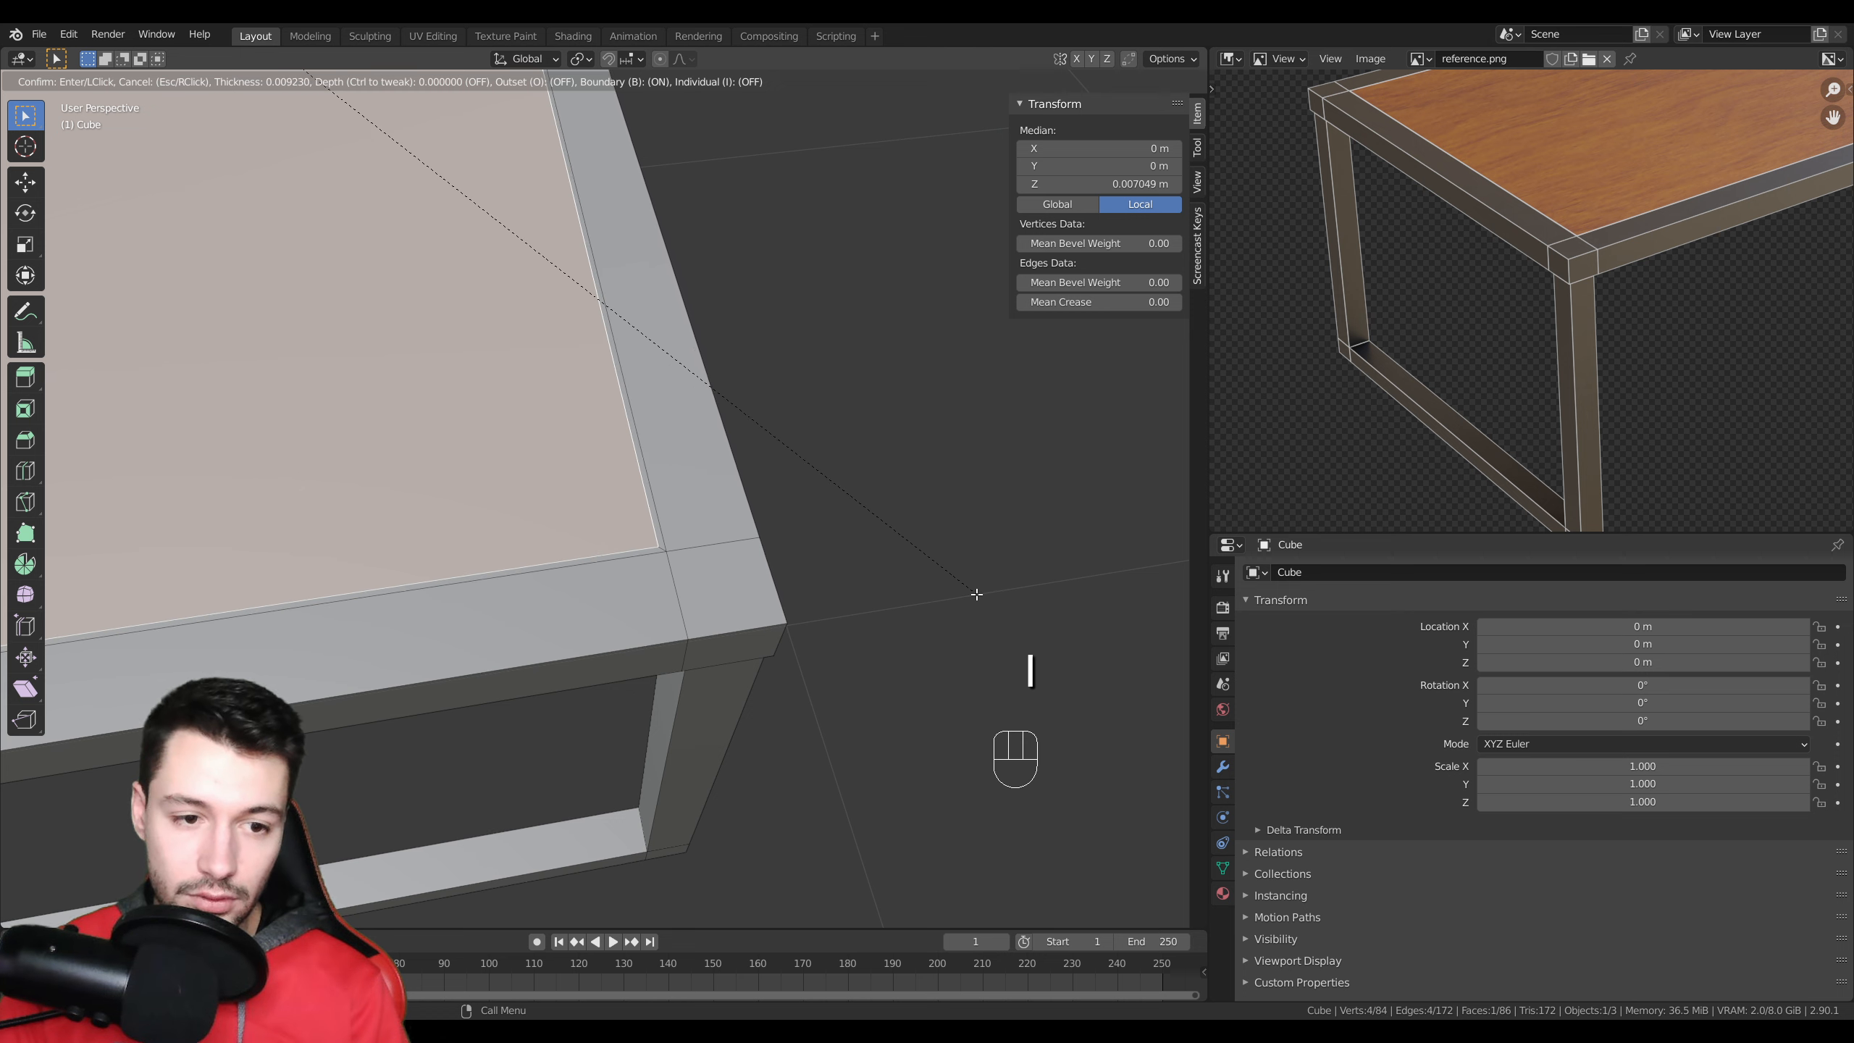
pyautogui.click(980, 593)
pyautogui.scroll(3, 675, 553)
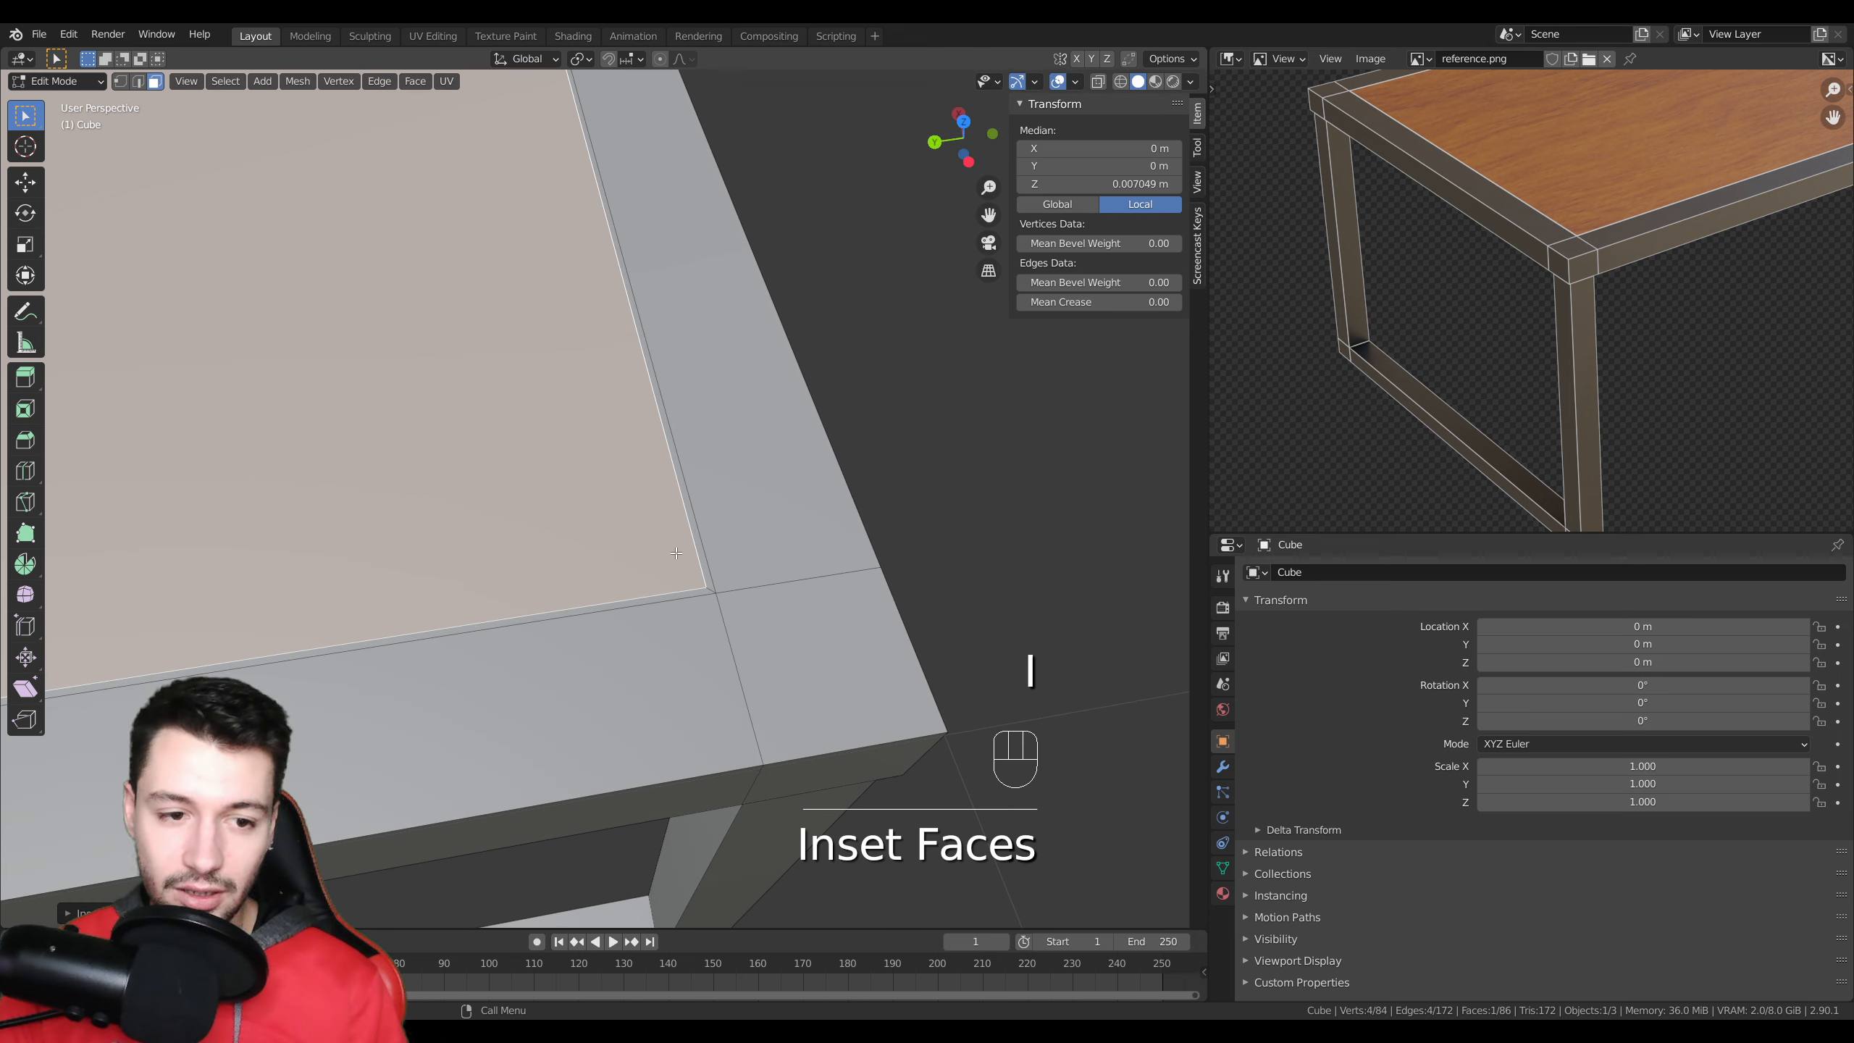
# - Loop-select the narrow inset strip from its corner, and try another face loop from its long side
pyautogui.press('alt')
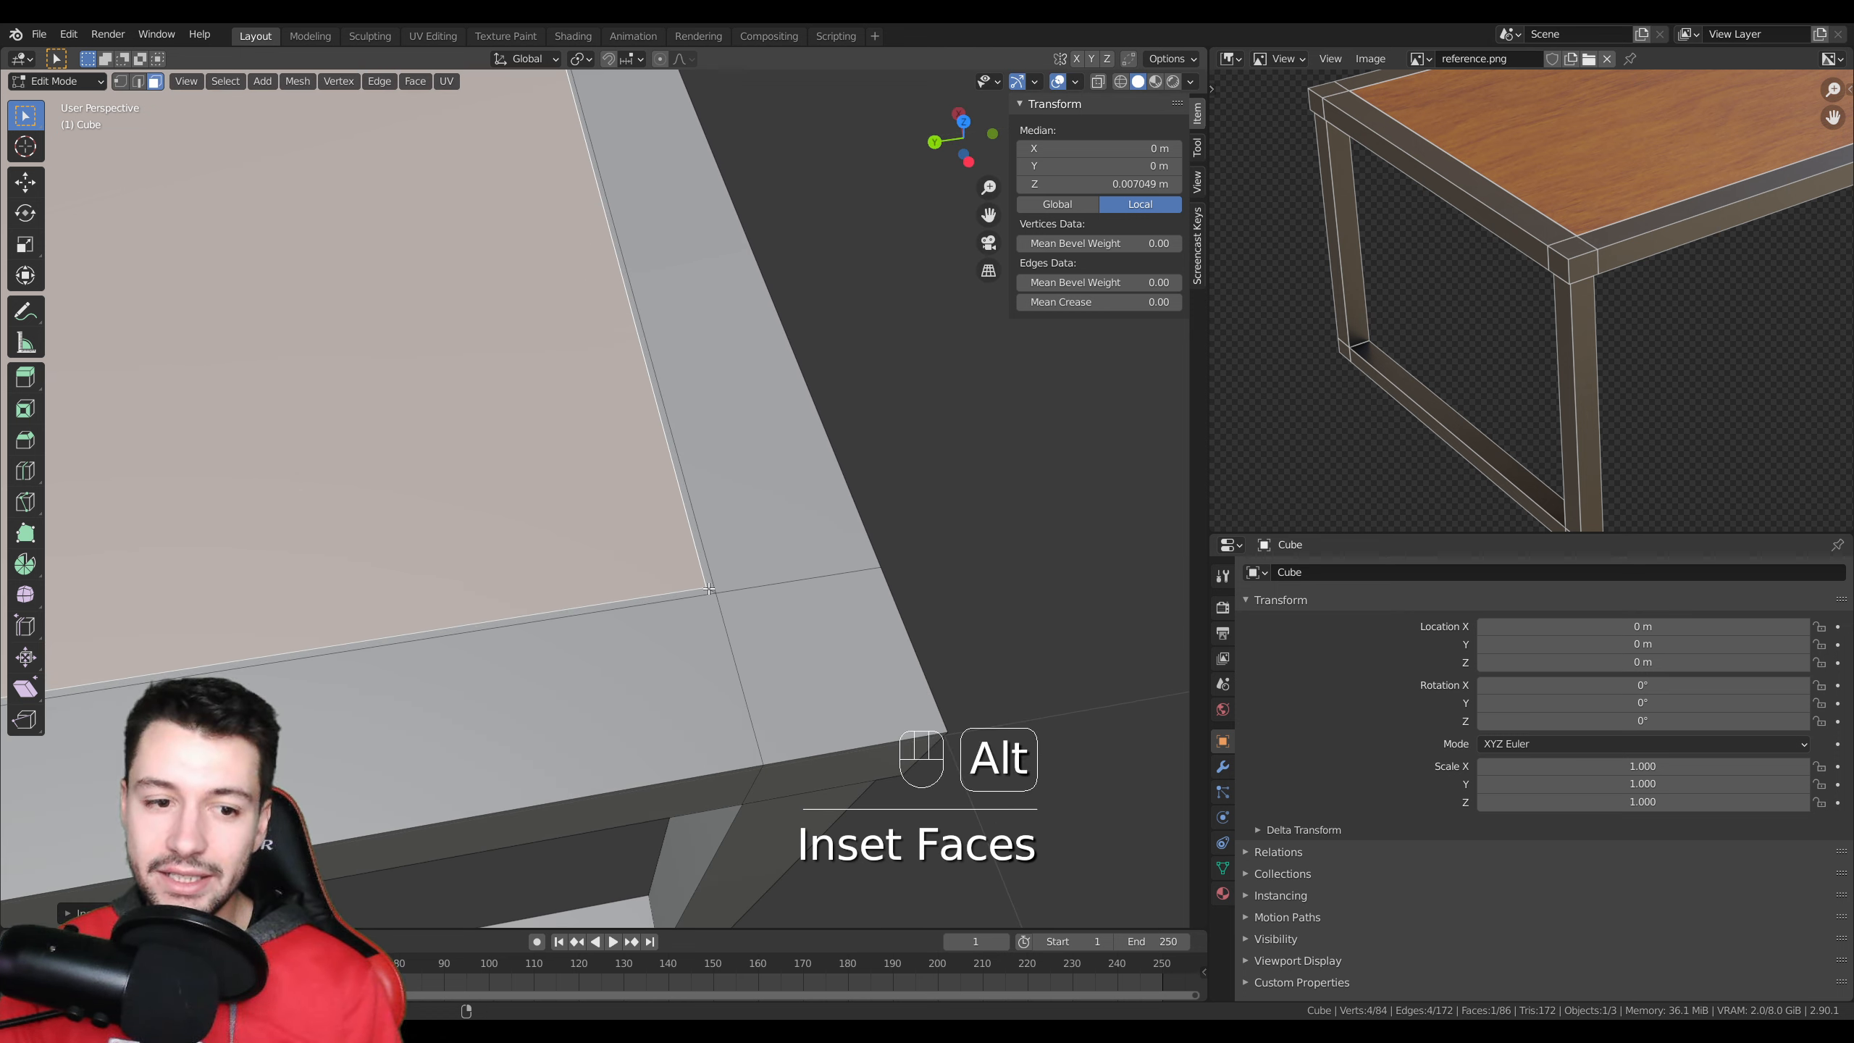
pyautogui.keyDown('alt'); pyautogui.click(709, 589); pyautogui.keyUp('alt')
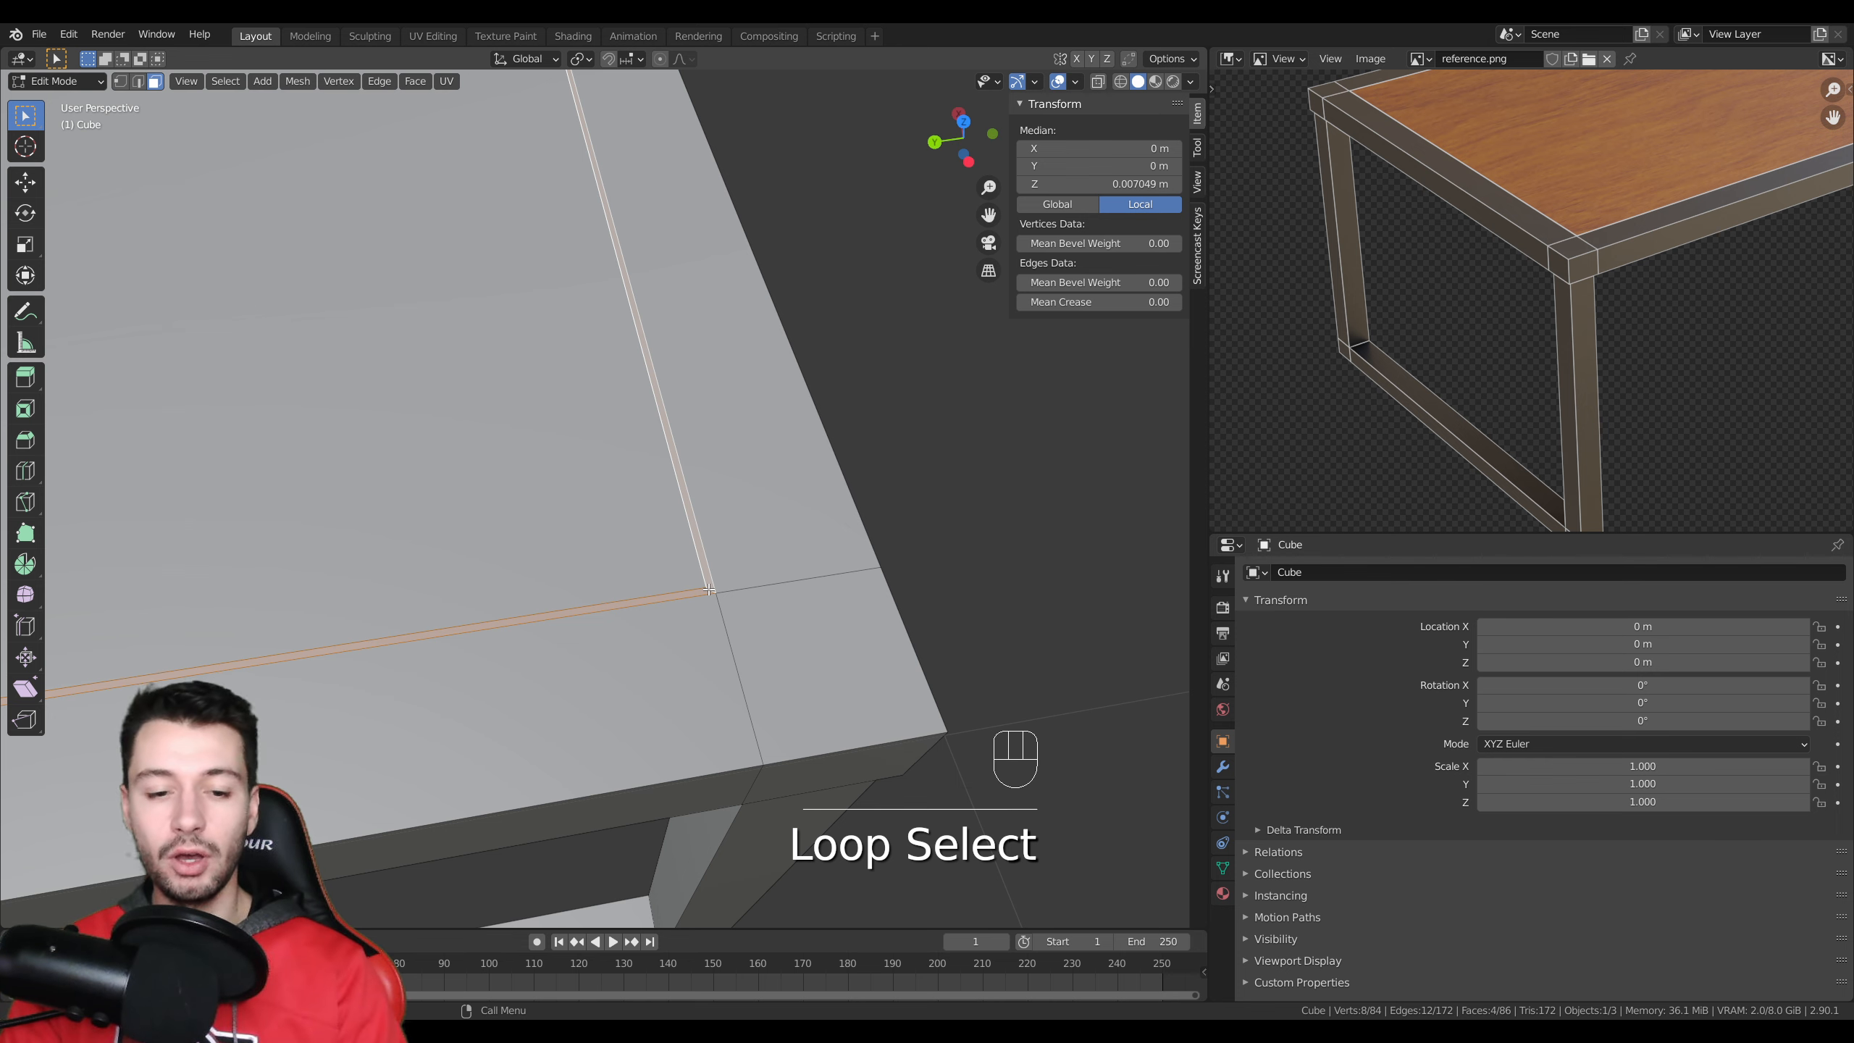
pyautogui.scroll(6, 707, 585)
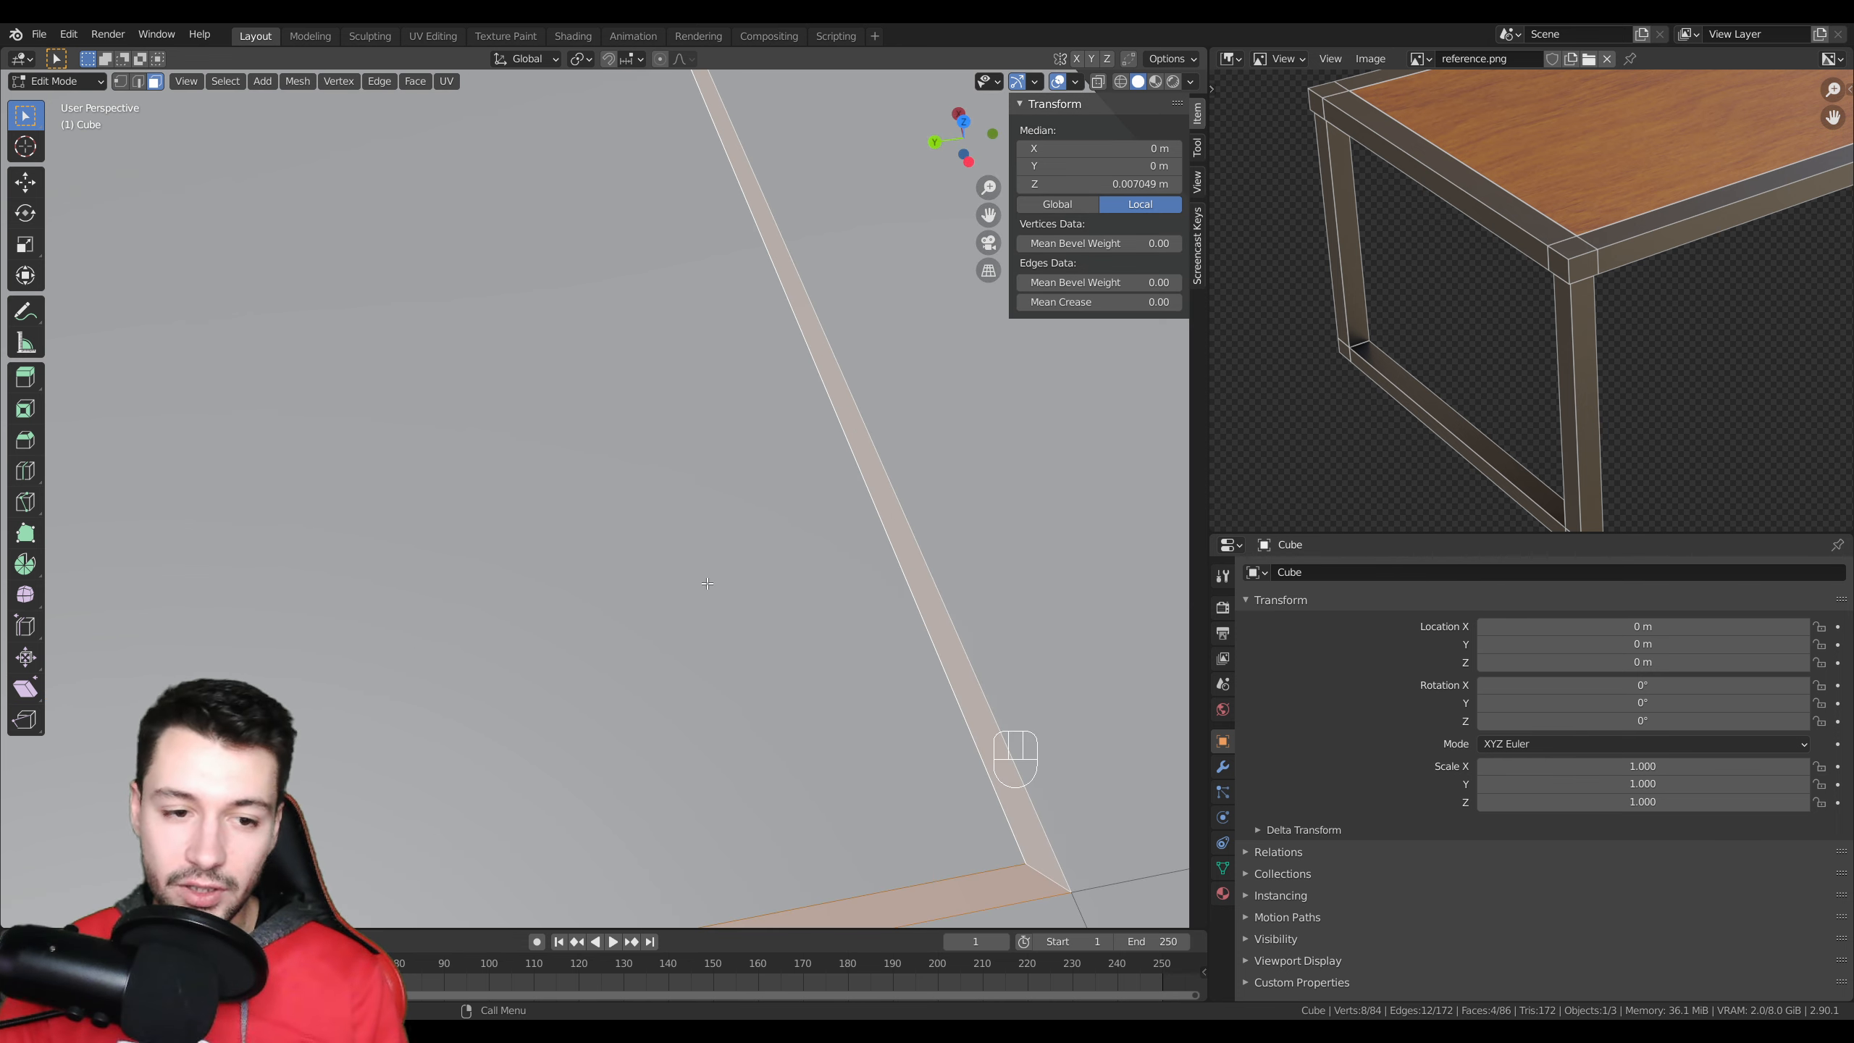
pyautogui.keyDown('alt'); pyautogui.click(970, 693); pyautogui.keyUp('alt')
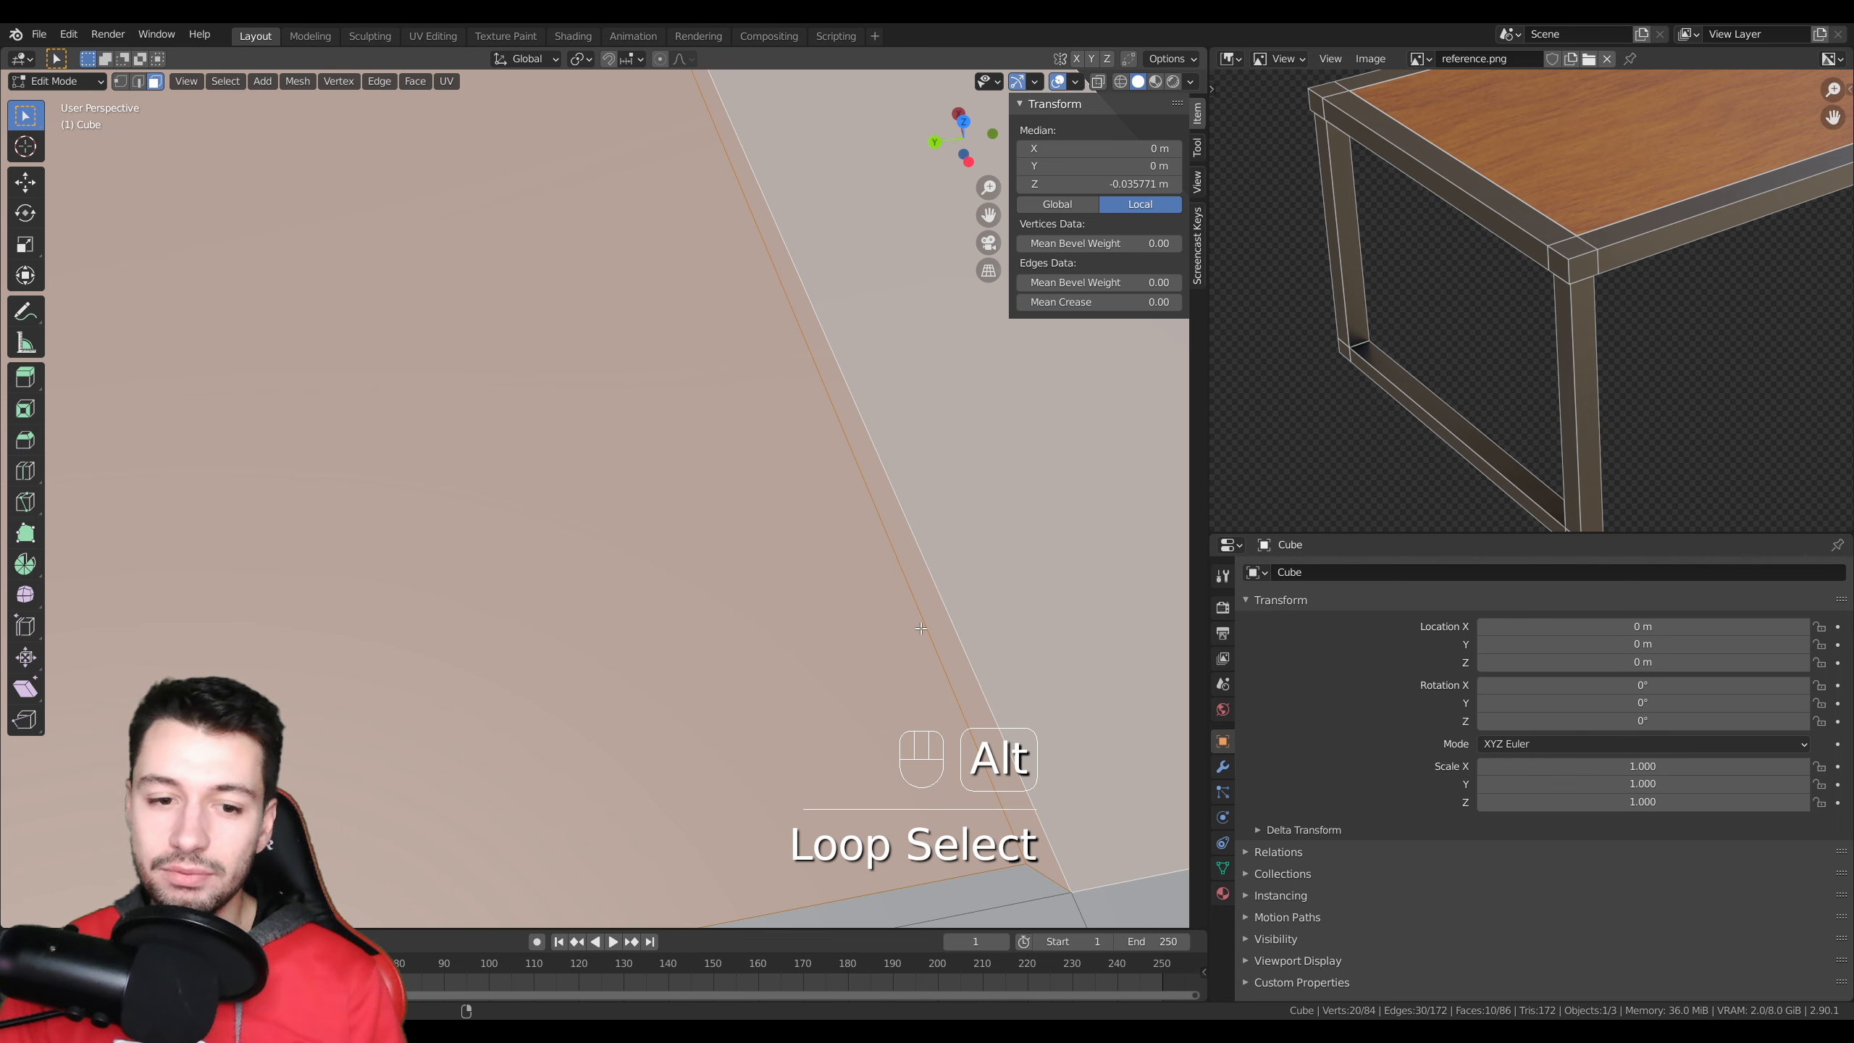
pyautogui.scroll(-6, 358, 412)
pyautogui.moveTo(789, 566); pyautogui.dragTo(689, 482, button='middle')
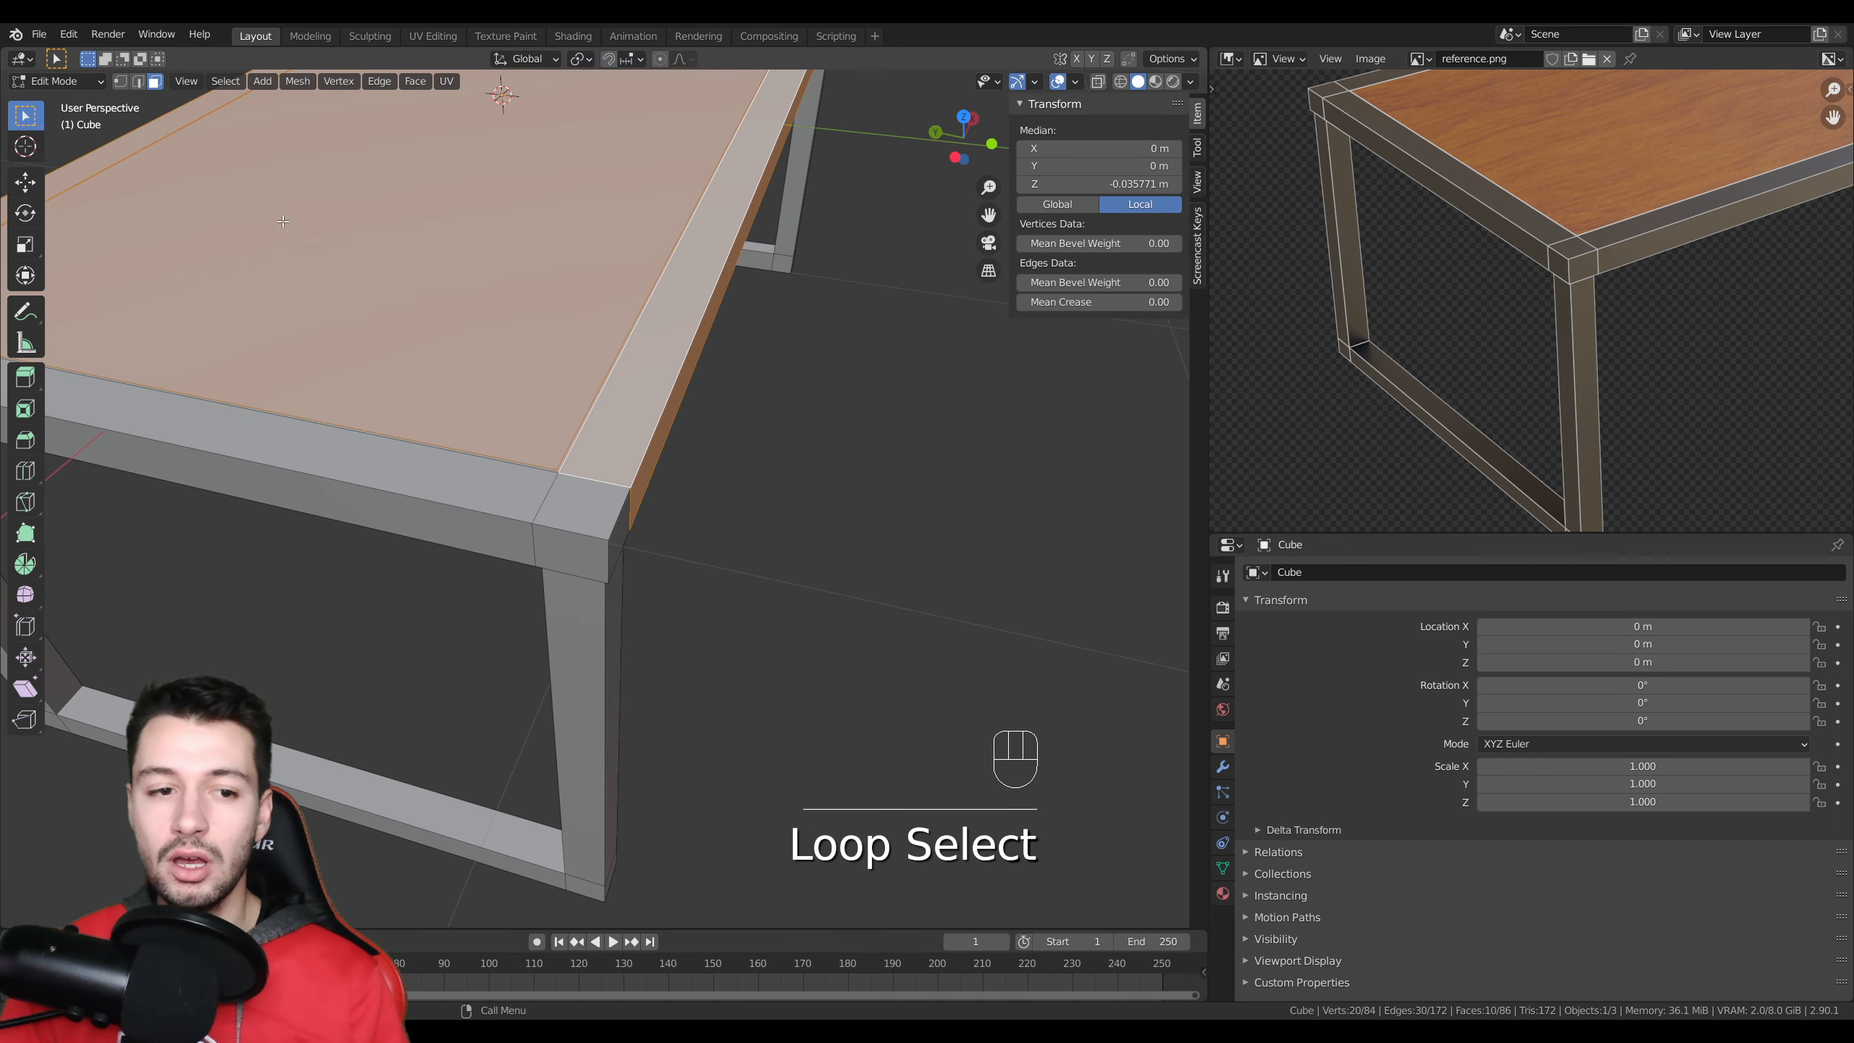
# - Loop-select the whole narrow inset strip around the tabletop through the short diagonal edge at its corner
pyautogui.moveTo(913, 401); pyautogui.dragTo(1081, 585, button='middle')
pyautogui.scroll(6, 1087, 628)
pyautogui.keyDown('shift'); pyautogui.moveTo(1087, 650); pyautogui.dragTo(795, 511, button='middle'); pyautogui.keyUp('shift')
pyautogui.scroll(4, 307, 394)
pyautogui.scroll(3, 839, 513)
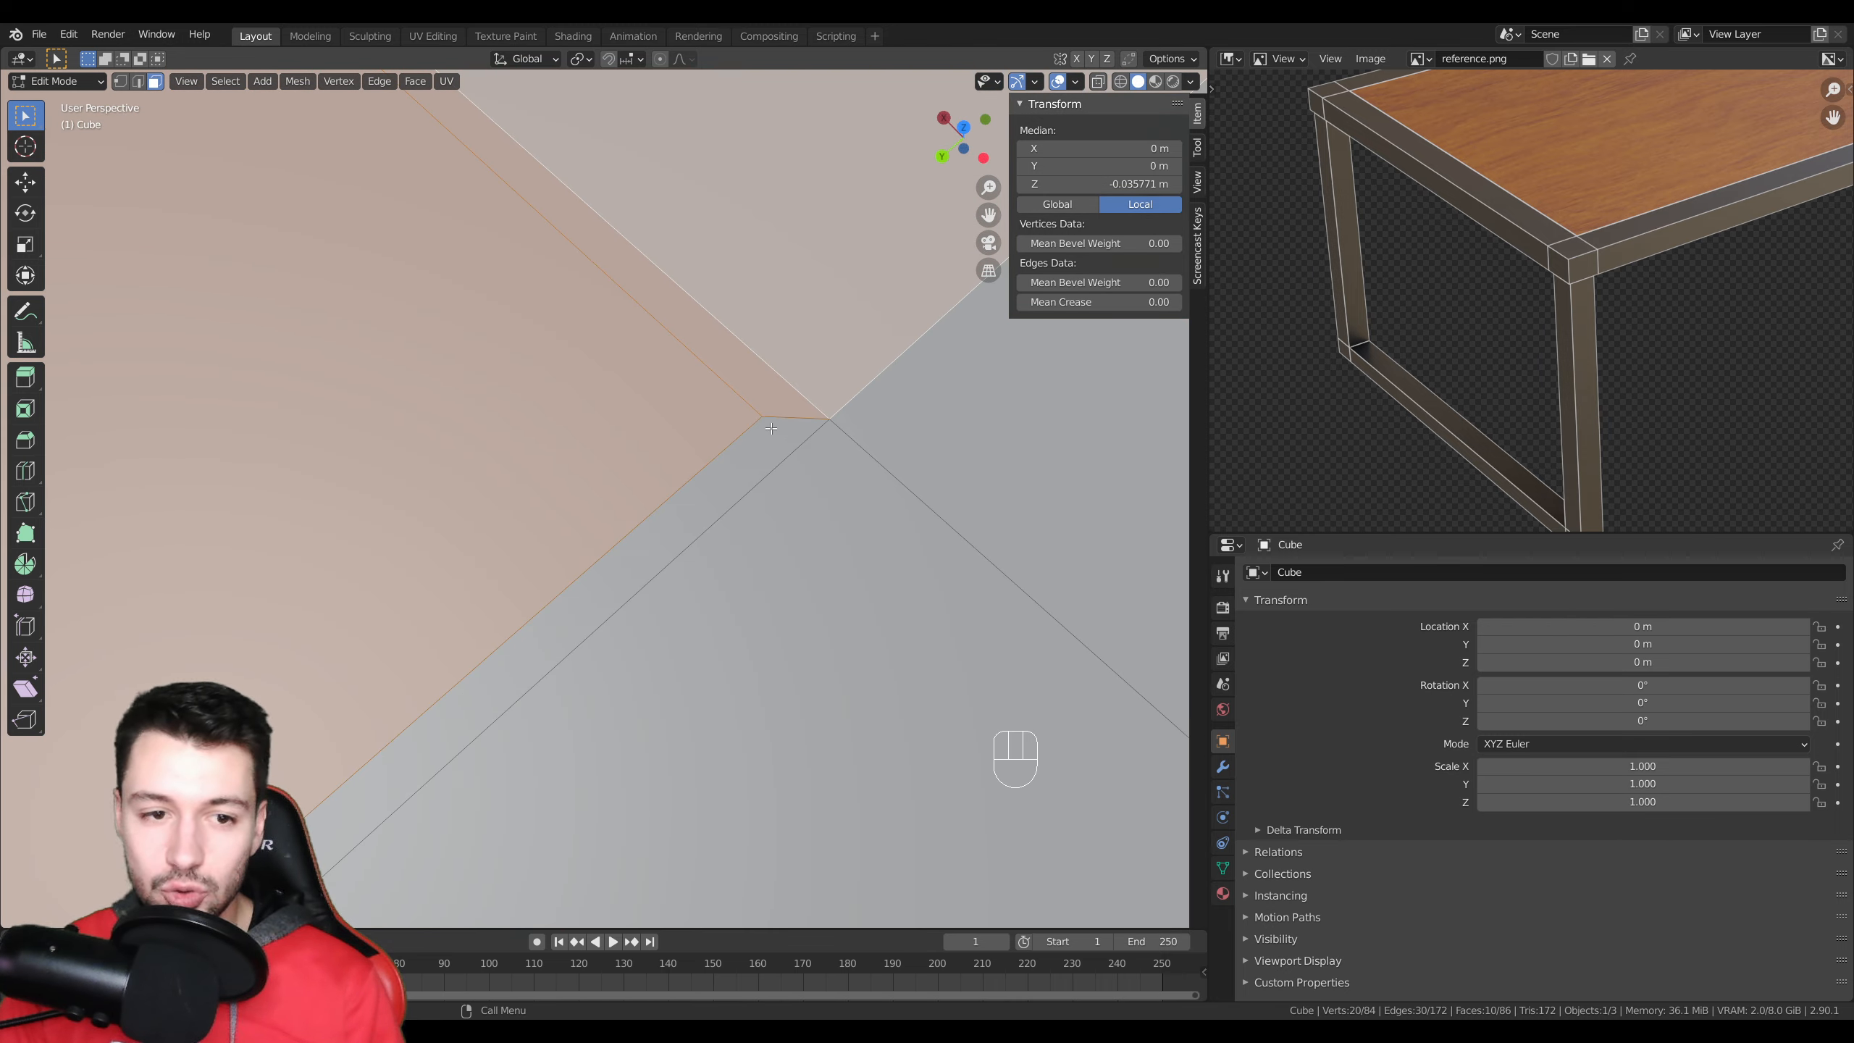
pyautogui.click(779, 404)
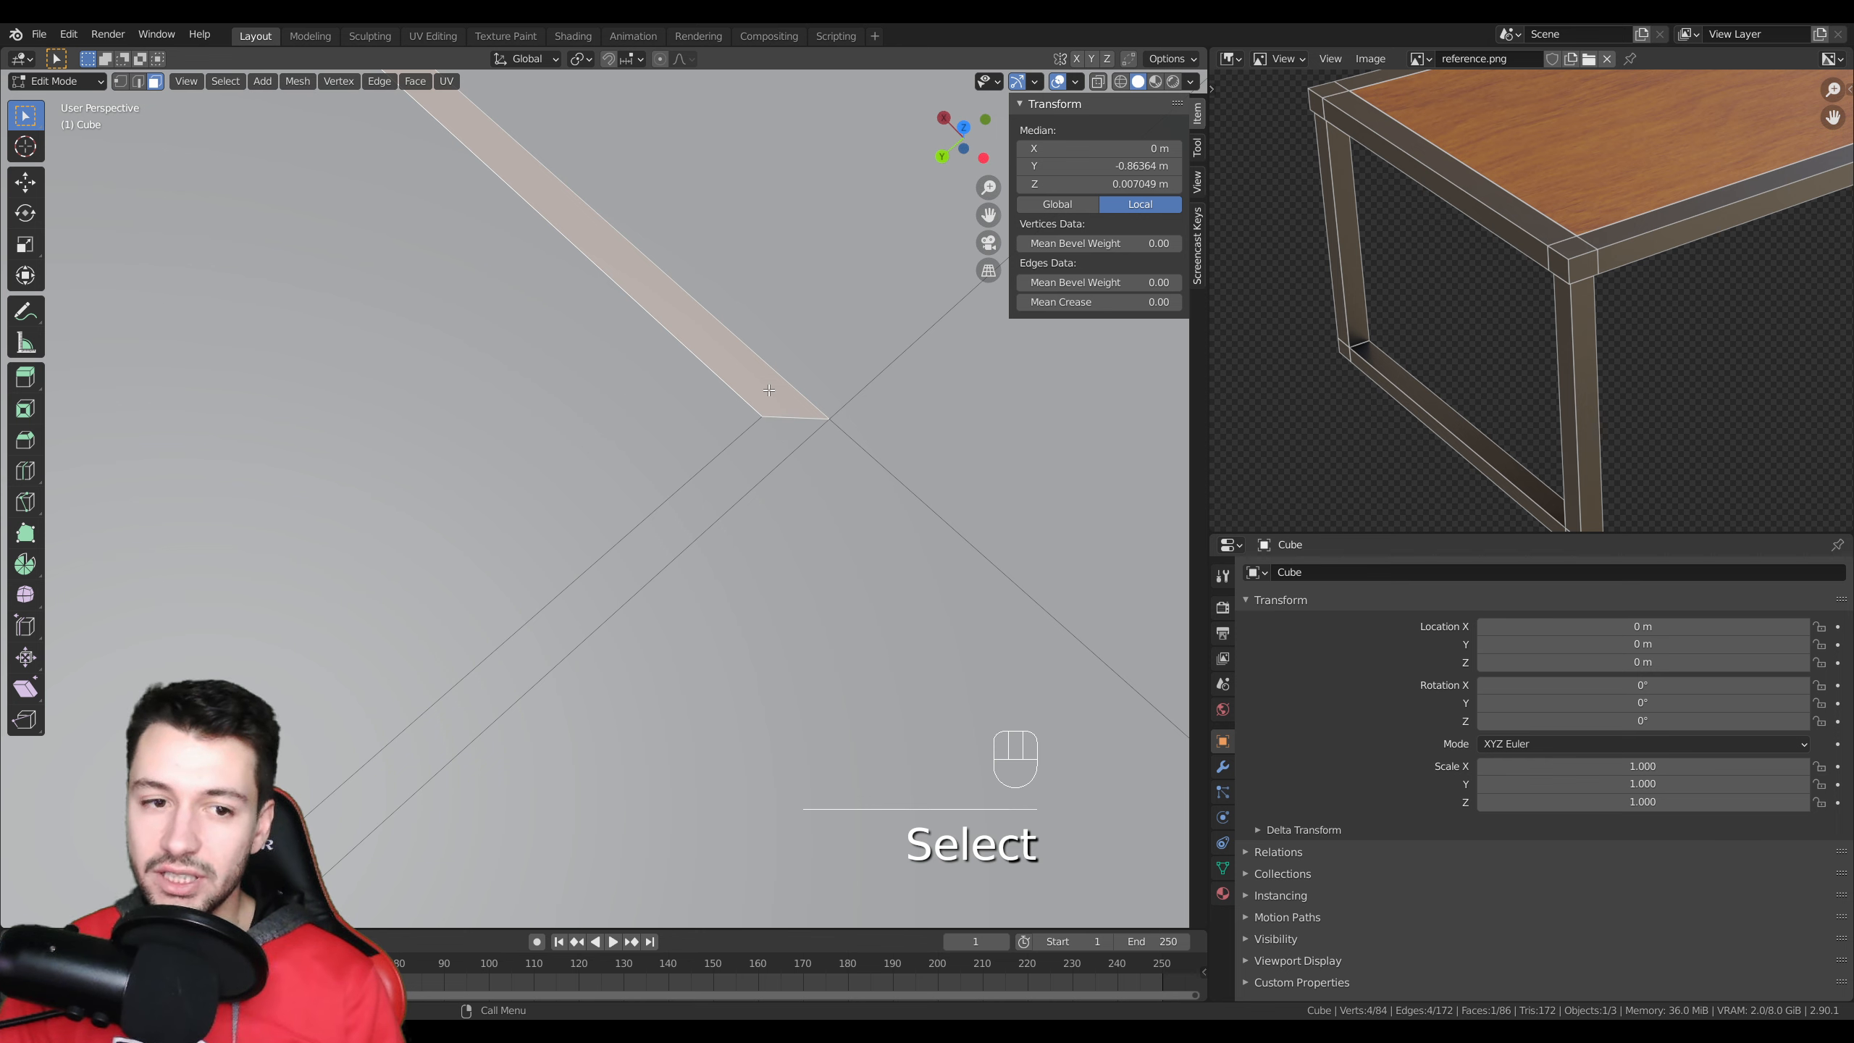
pyautogui.click(772, 446)
pyautogui.click(787, 416)
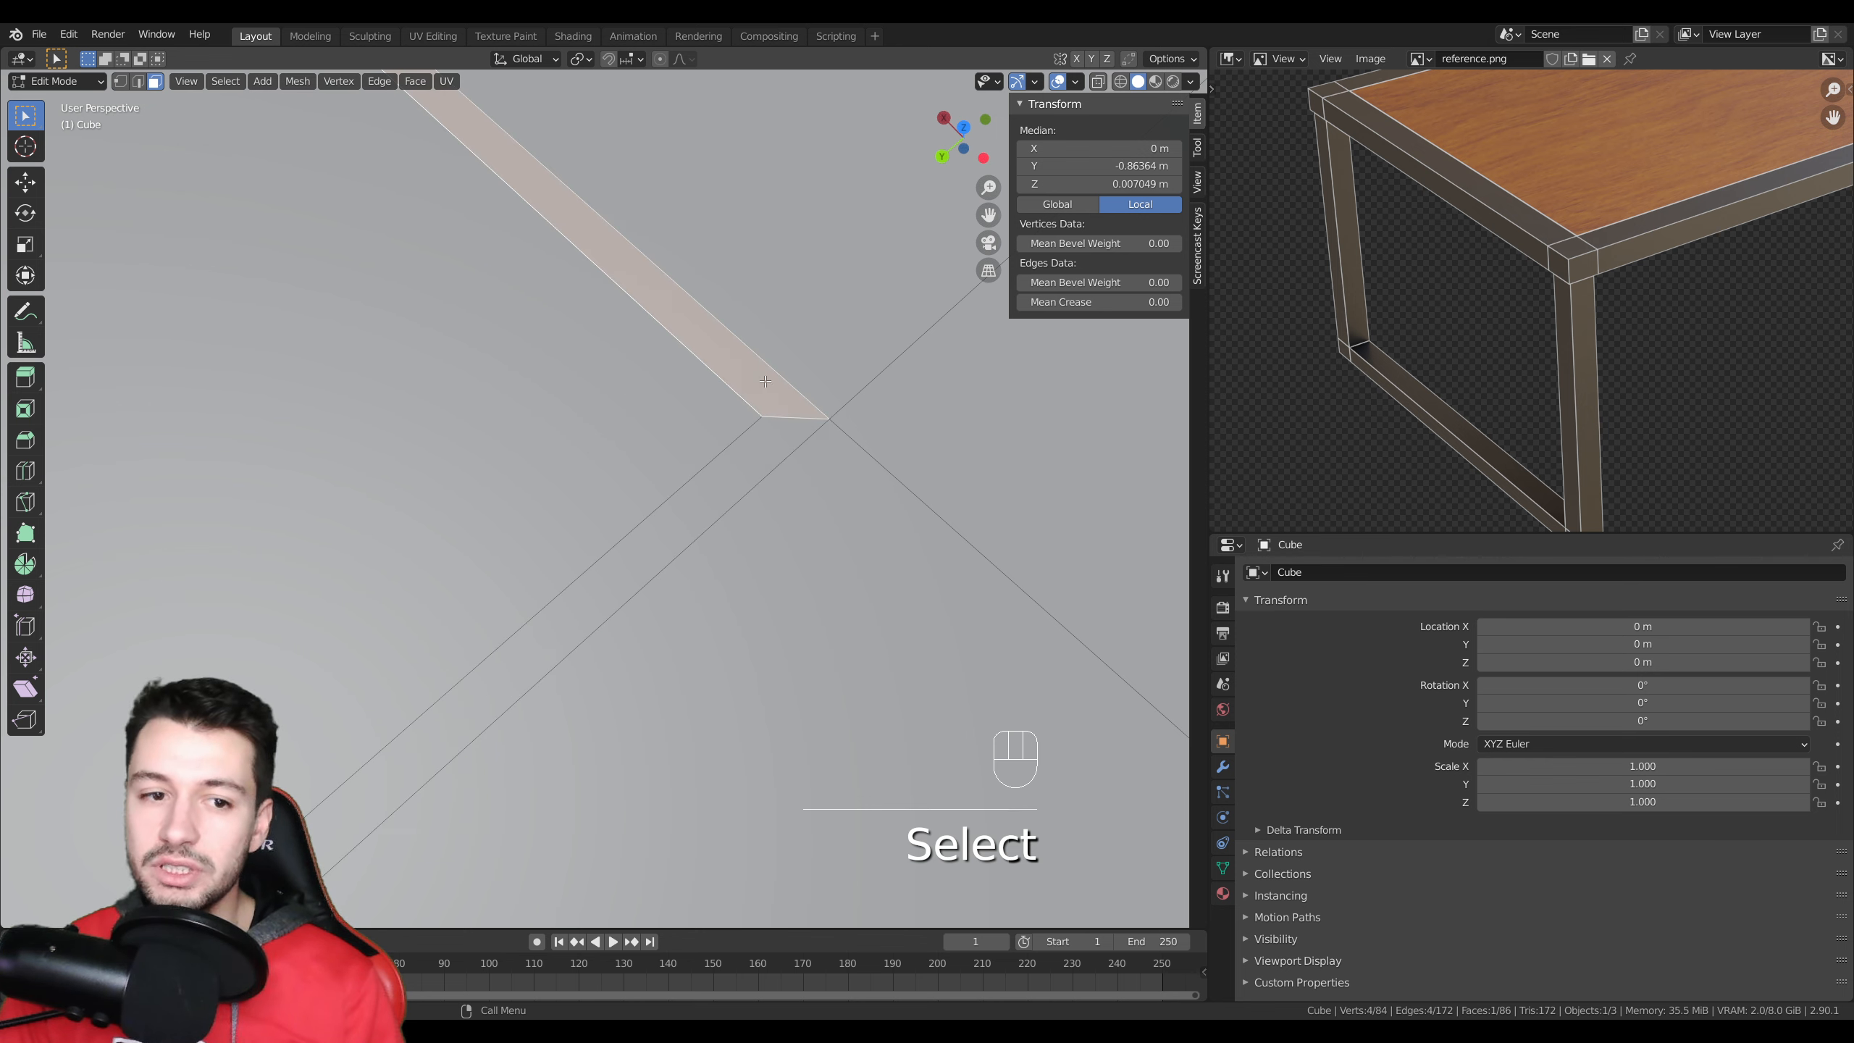
pyautogui.keyDown('alt'); pyautogui.click(787, 418); pyautogui.keyUp('alt')
pyautogui.scroll(-10, 787, 418)
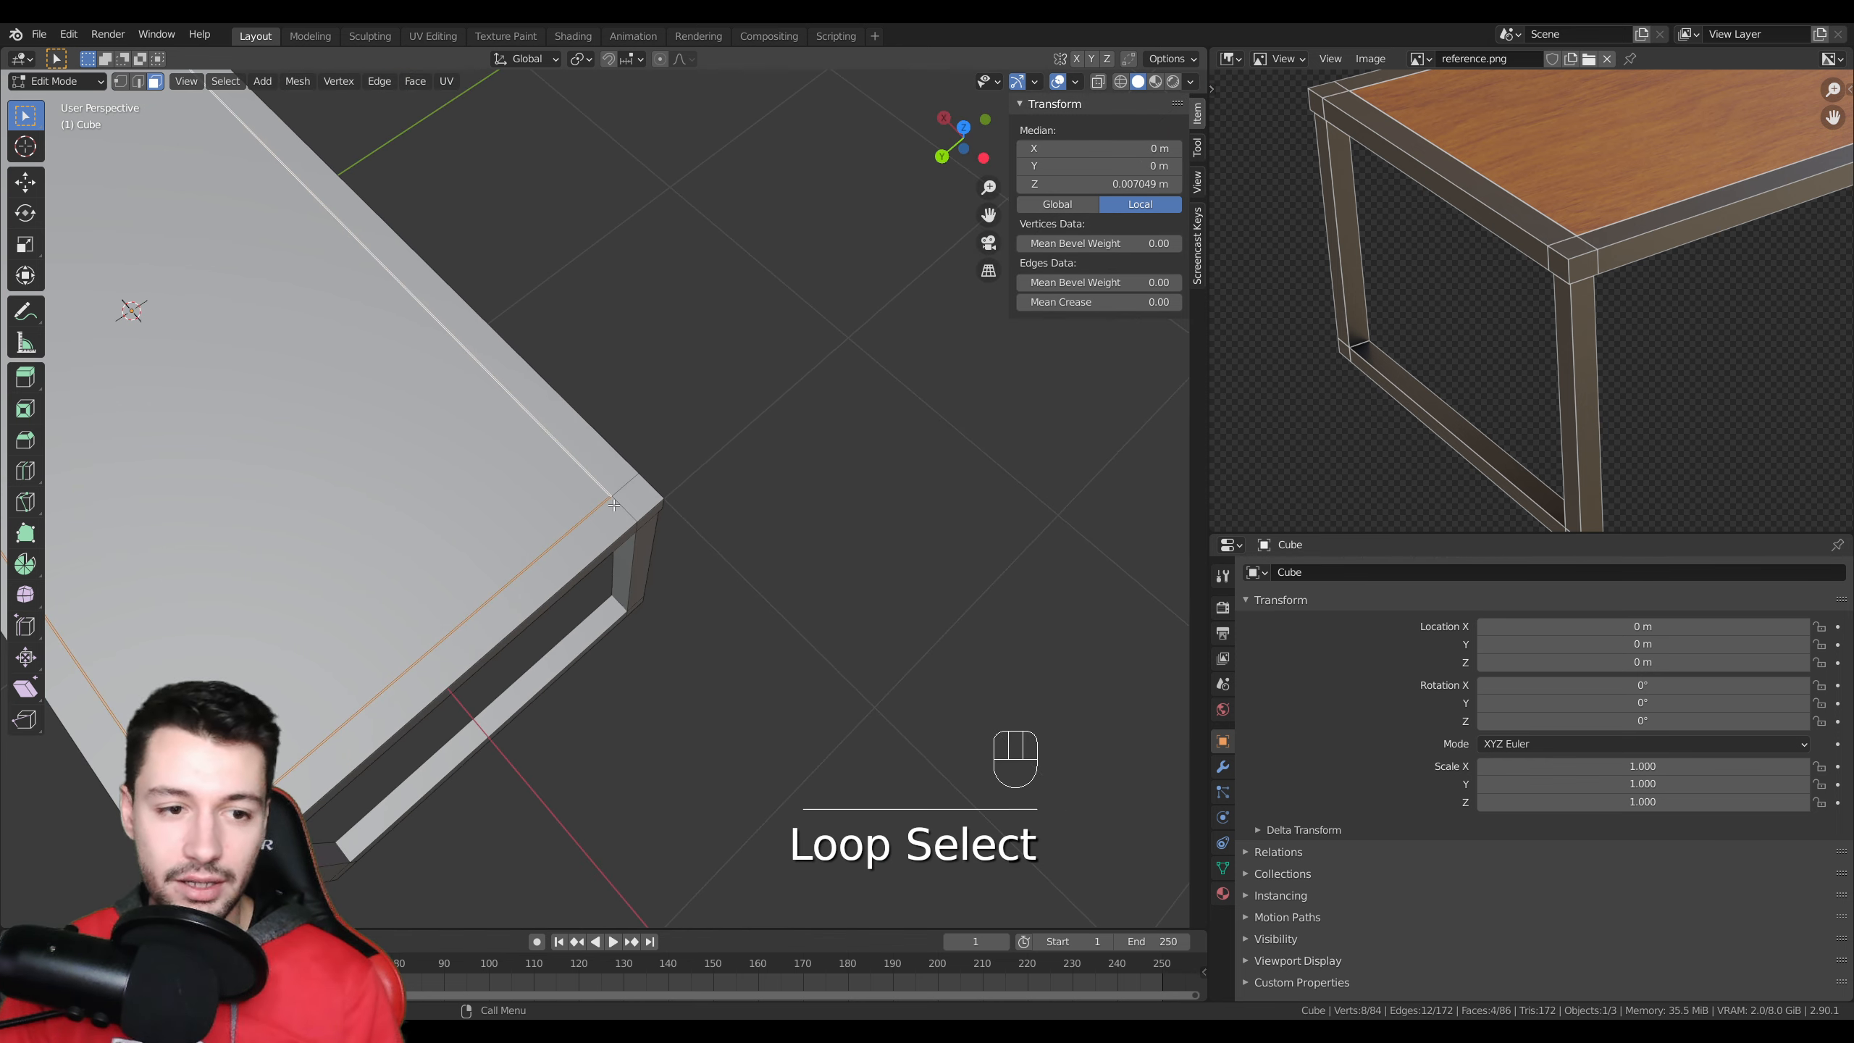
# - Extrude the selected strip down into the tabletop to a median height of about 0.0004 m, forming a groove
pyautogui.keyDown('shift'); pyautogui.moveTo(766, 423); pyautogui.dragTo(1197, 374, button='middle'); pyautogui.keyUp('shift')
pyautogui.moveTo(861, 584); pyautogui.dragTo(708, 479, button='middle')
pyautogui.scroll(3, 708, 479)
pyautogui.keyDown('shift'); pyautogui.moveTo(708, 478); pyautogui.dragTo(645, 478, button='middle'); pyautogui.keyUp('shift')
pyautogui.moveTo(646, 479); pyautogui.dragTo(737, 541, button='middle')
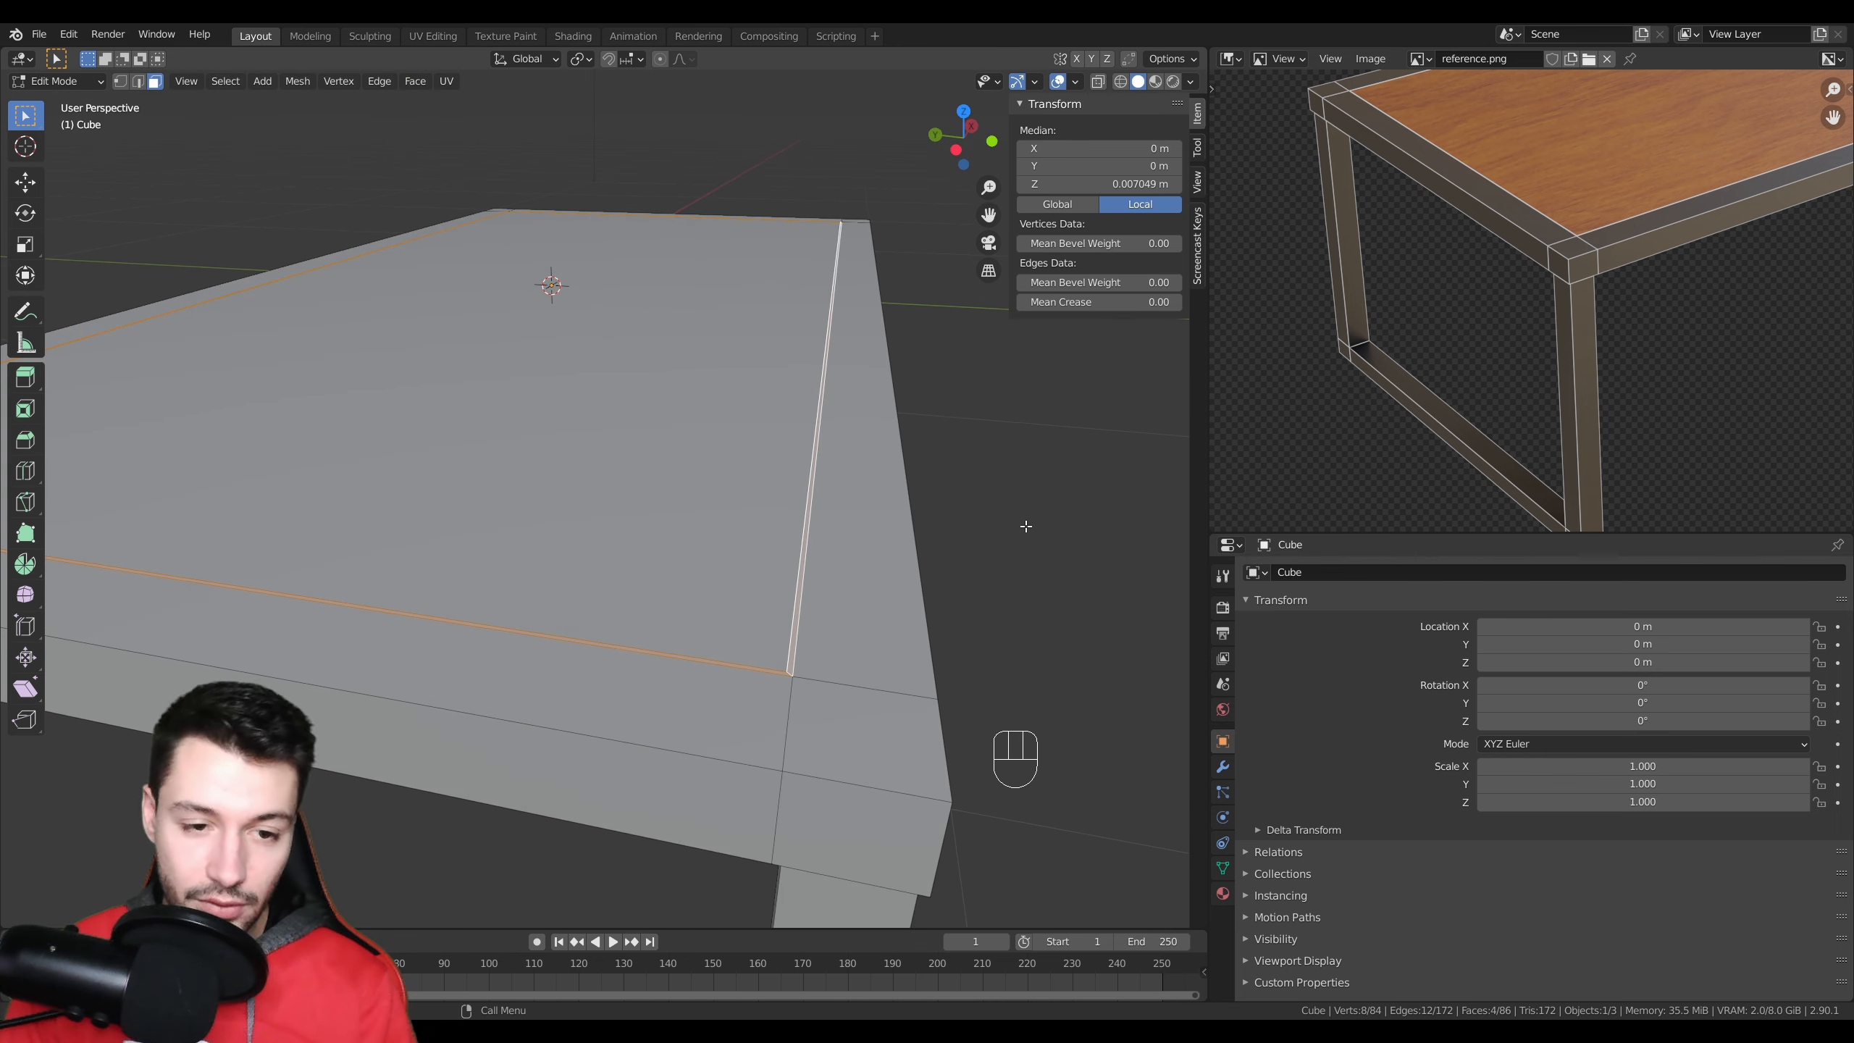
pyautogui.press('e')
pyautogui.click(1014, 531)
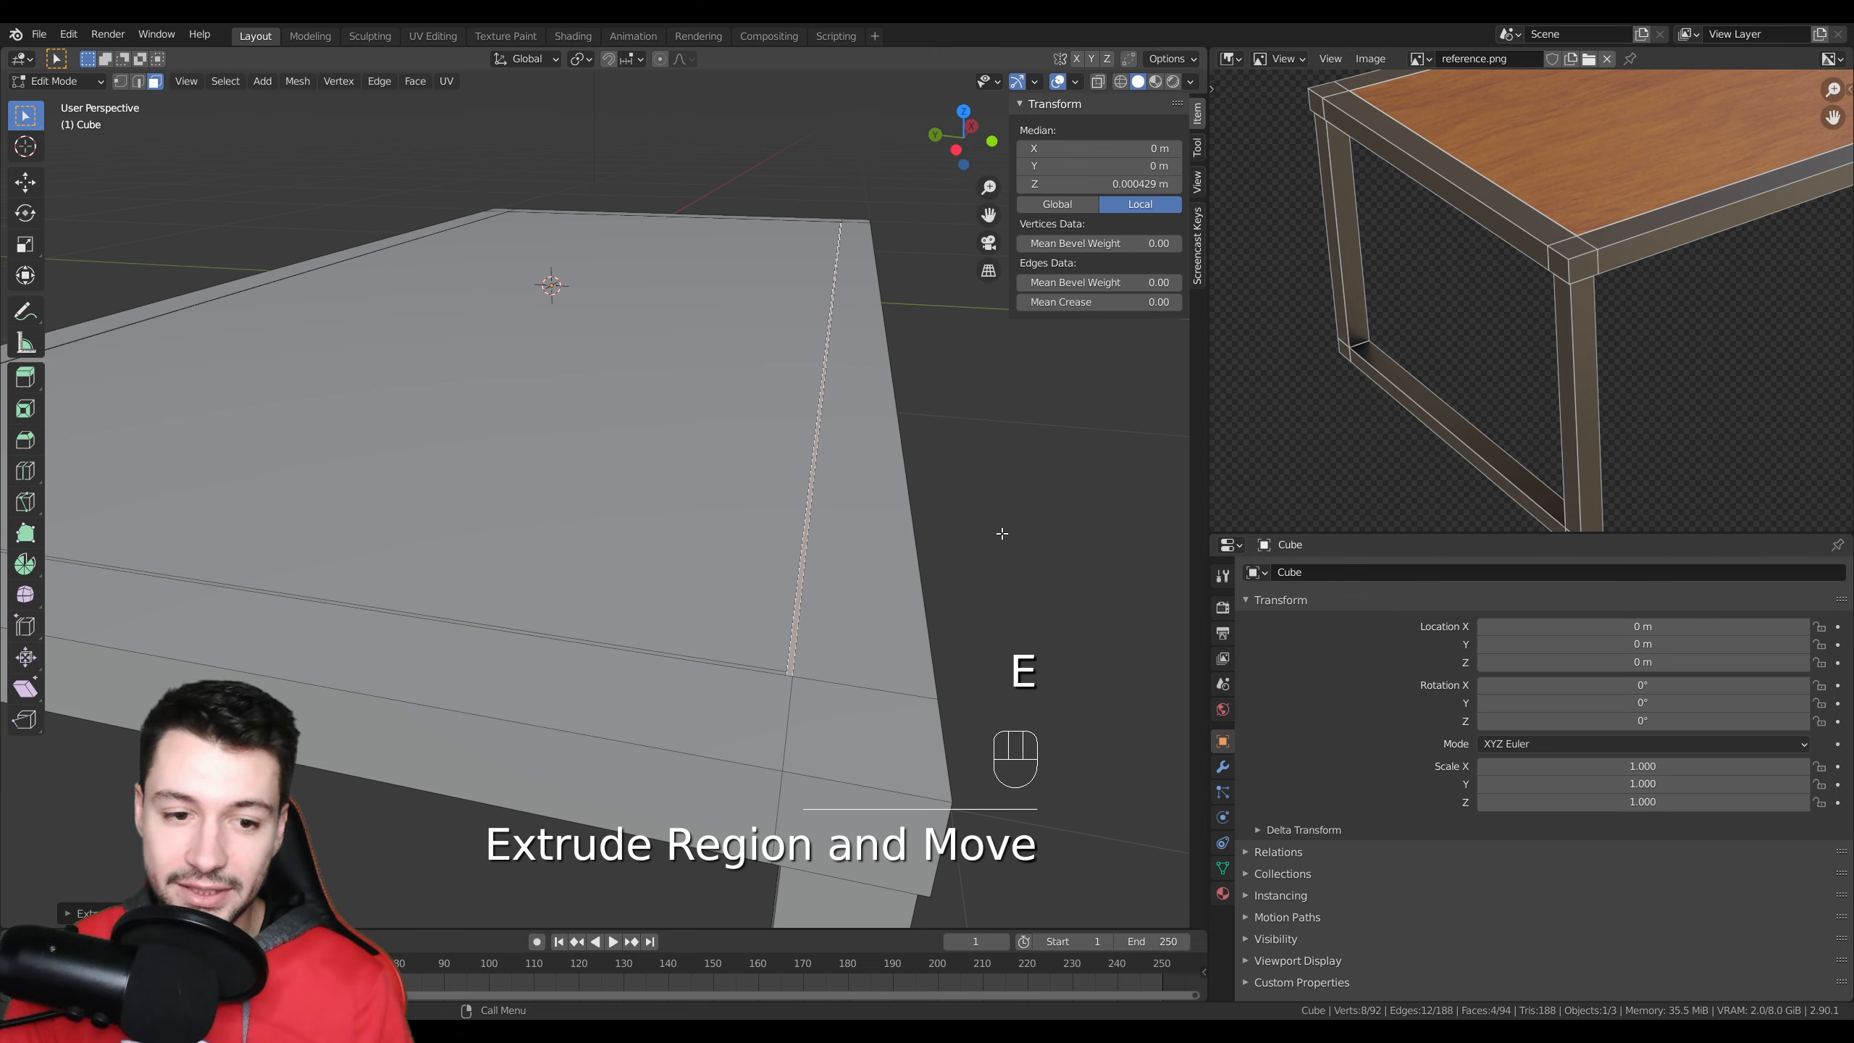
# - Return to Object Mode, check the groove at the tabletop's corner, and enable Cavity in the viewport shading
pyautogui.press('Tab')
pyautogui.scroll(-3, 948, 547)
pyautogui.moveTo(894, 554); pyautogui.dragTo(650, 570, button='middle')
pyautogui.keyDown('shift'); pyautogui.moveTo(649, 570); pyautogui.dragTo(759, 565, button='middle'); pyautogui.keyUp('shift')
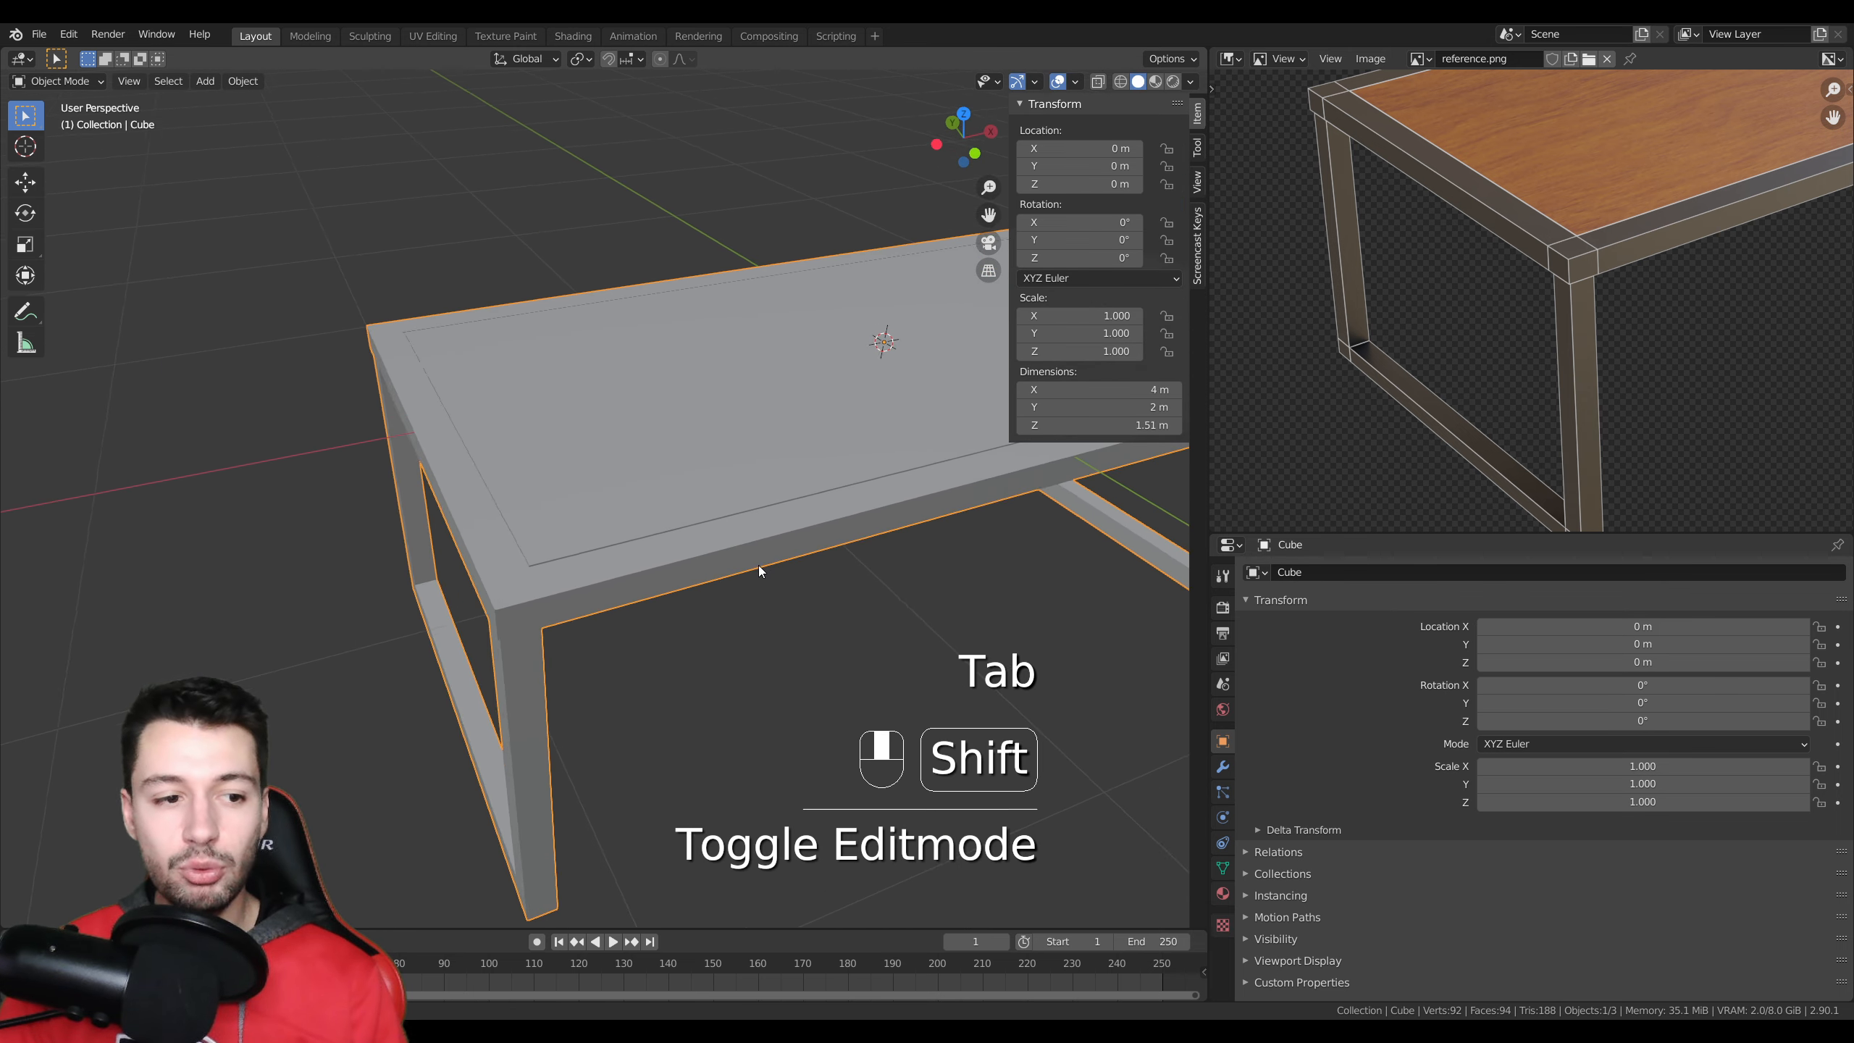
pyautogui.scroll(3, 536, 604)
pyautogui.moveTo(496, 624)
pyautogui.mouseDown(button='middle')
pyautogui.moveTo(614, 630)
pyautogui.moveTo(774, 584)
pyautogui.mouseUp(button='middle')
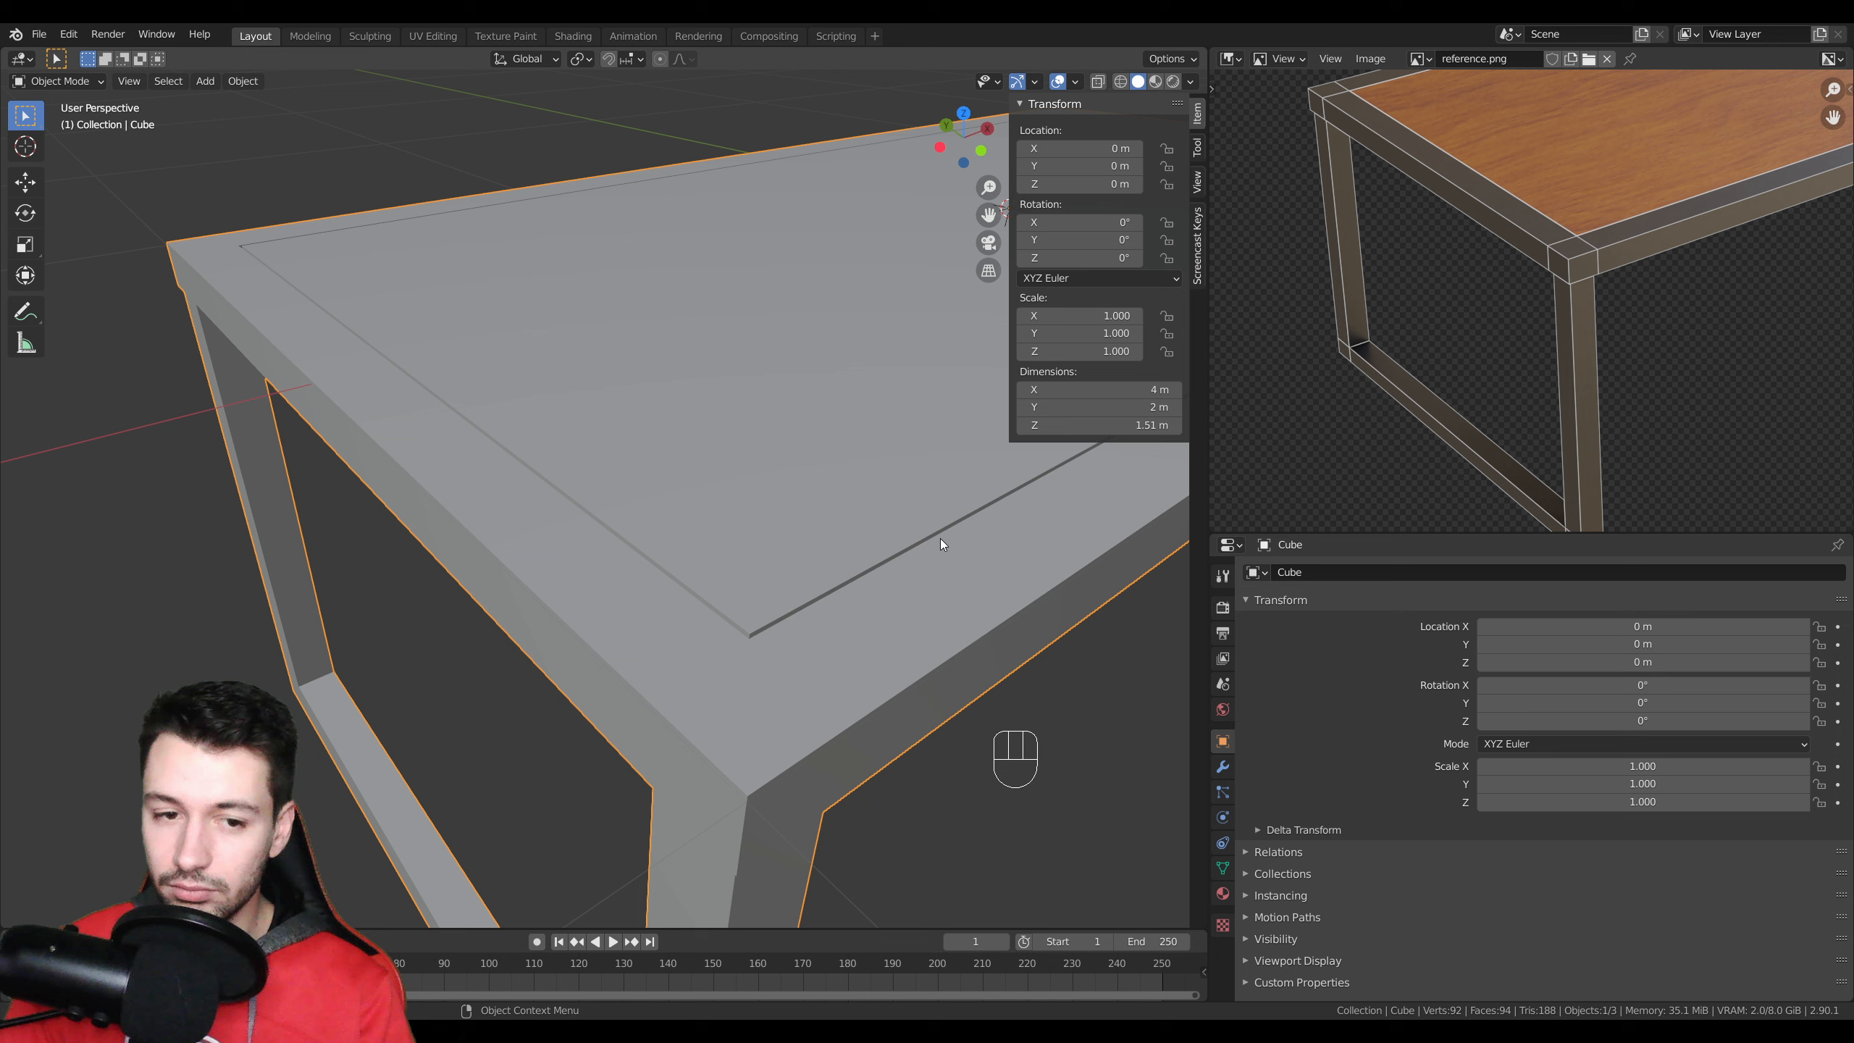
pyautogui.click(1192, 81)
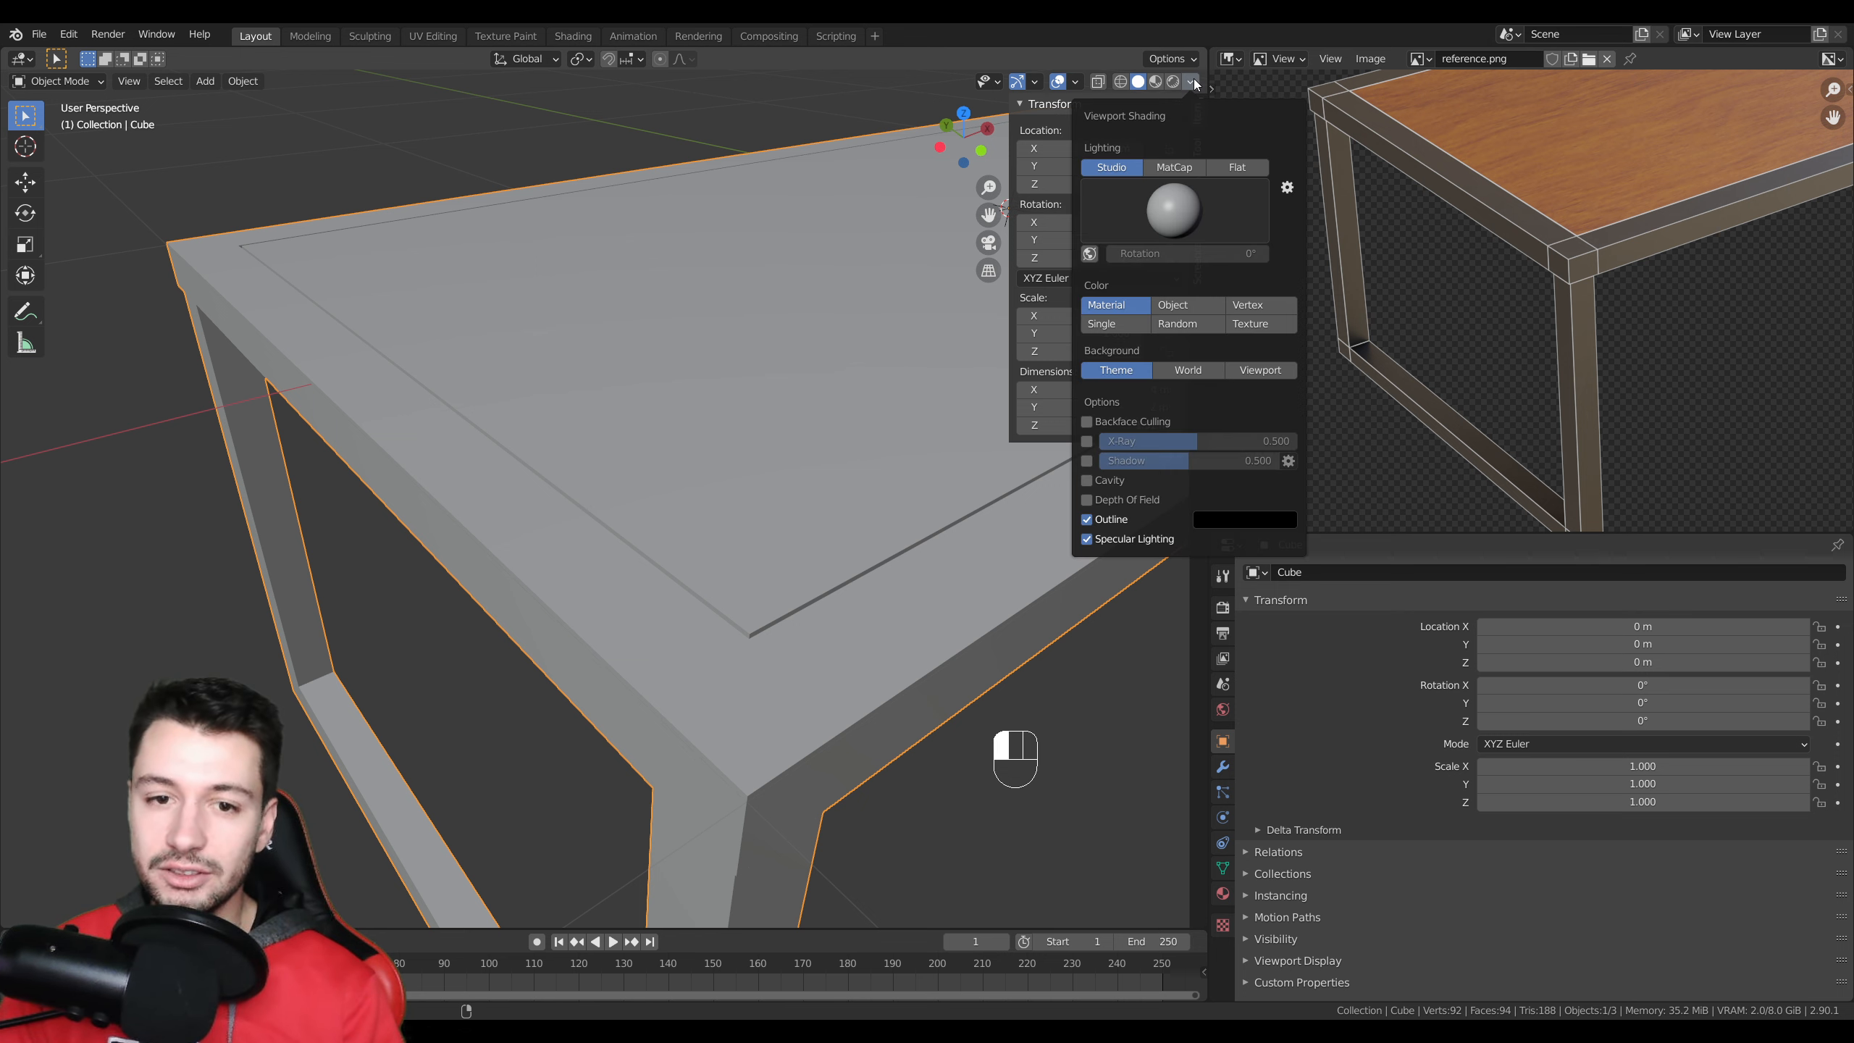
pyautogui.click(1086, 481)
# - Examine the table's groove, frame and legs from several sides
pyautogui.moveTo(773, 515)
pyautogui.mouseDown(button='middle')
pyautogui.moveTo(693, 550)
pyautogui.moveTo(718, 555)
pyautogui.moveTo(646, 541)
pyautogui.moveTo(811, 554)
pyautogui.moveTo(621, 489)
pyautogui.moveTo(617, 420)
pyautogui.moveTo(785, 406)
pyautogui.moveTo(846, 487)
pyautogui.moveTo(772, 517)
pyautogui.mouseUp(button='middle')
pyautogui.scroll(-2, 724, 556)
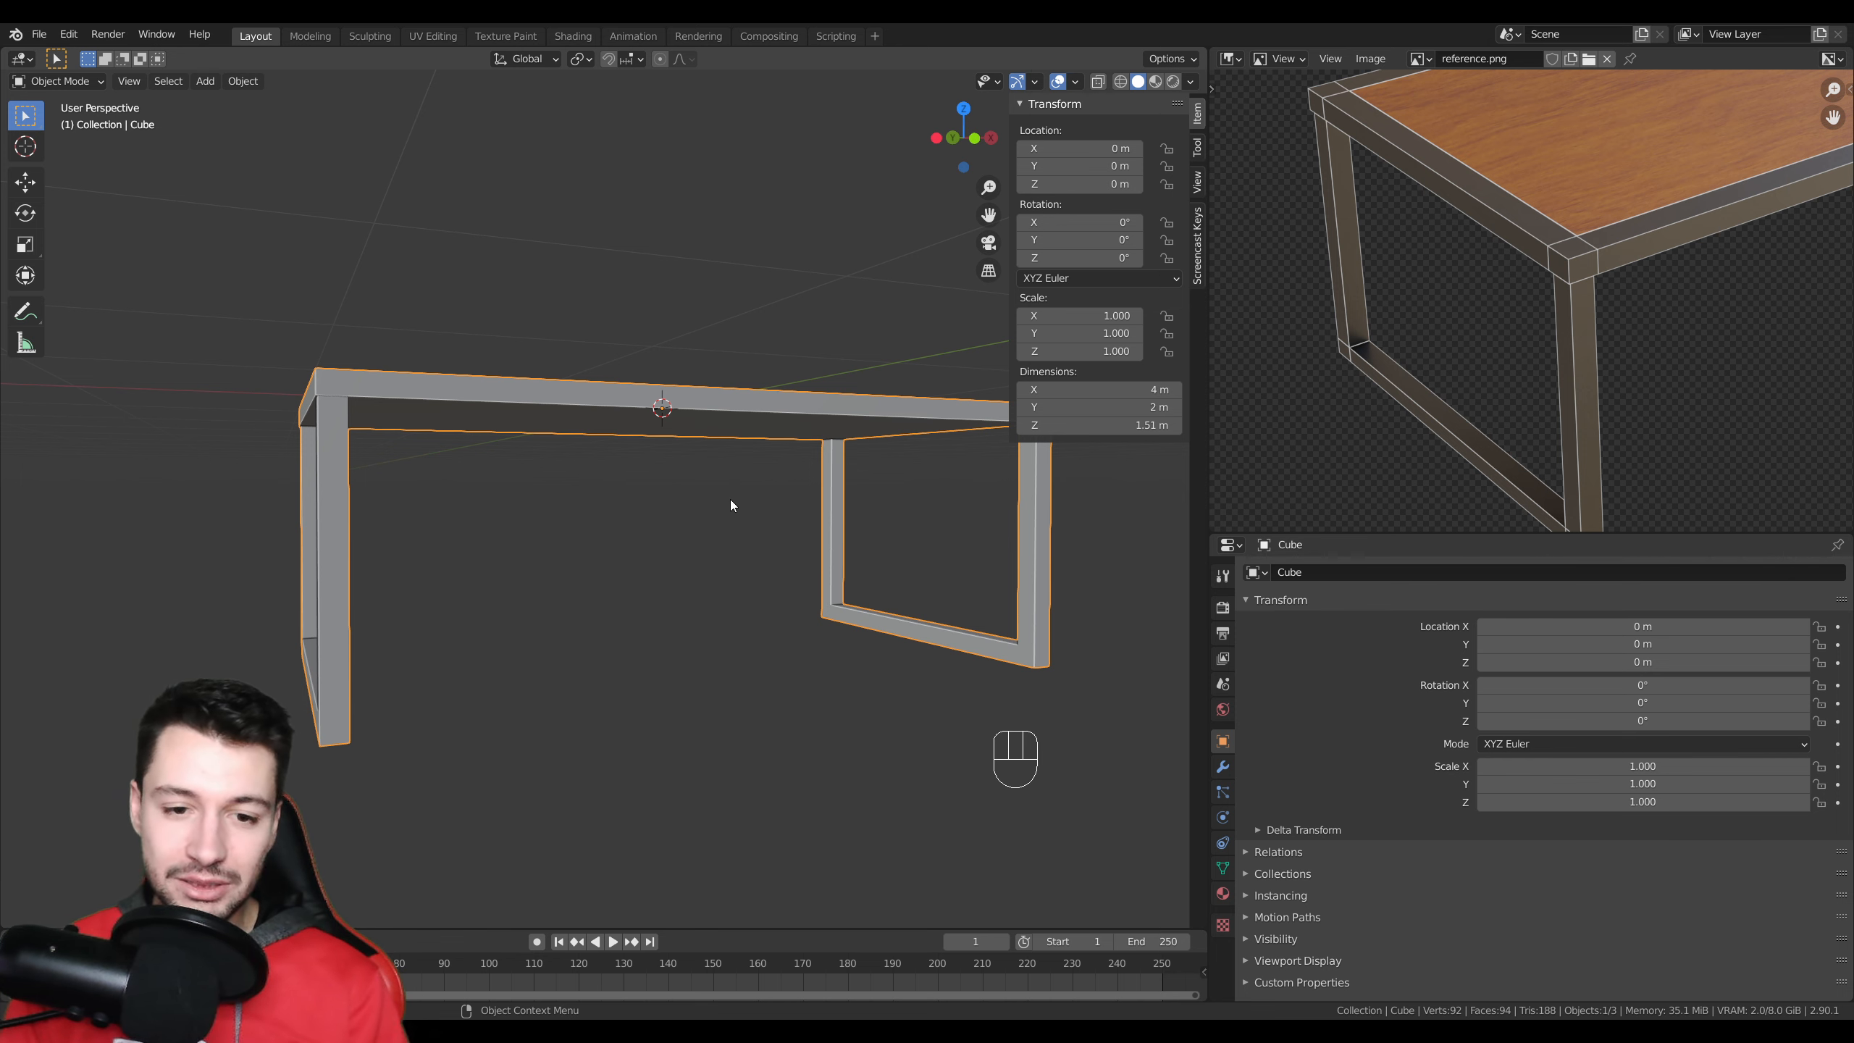
pyautogui.moveTo(731, 503); pyautogui.dragTo(691, 543, button='middle')
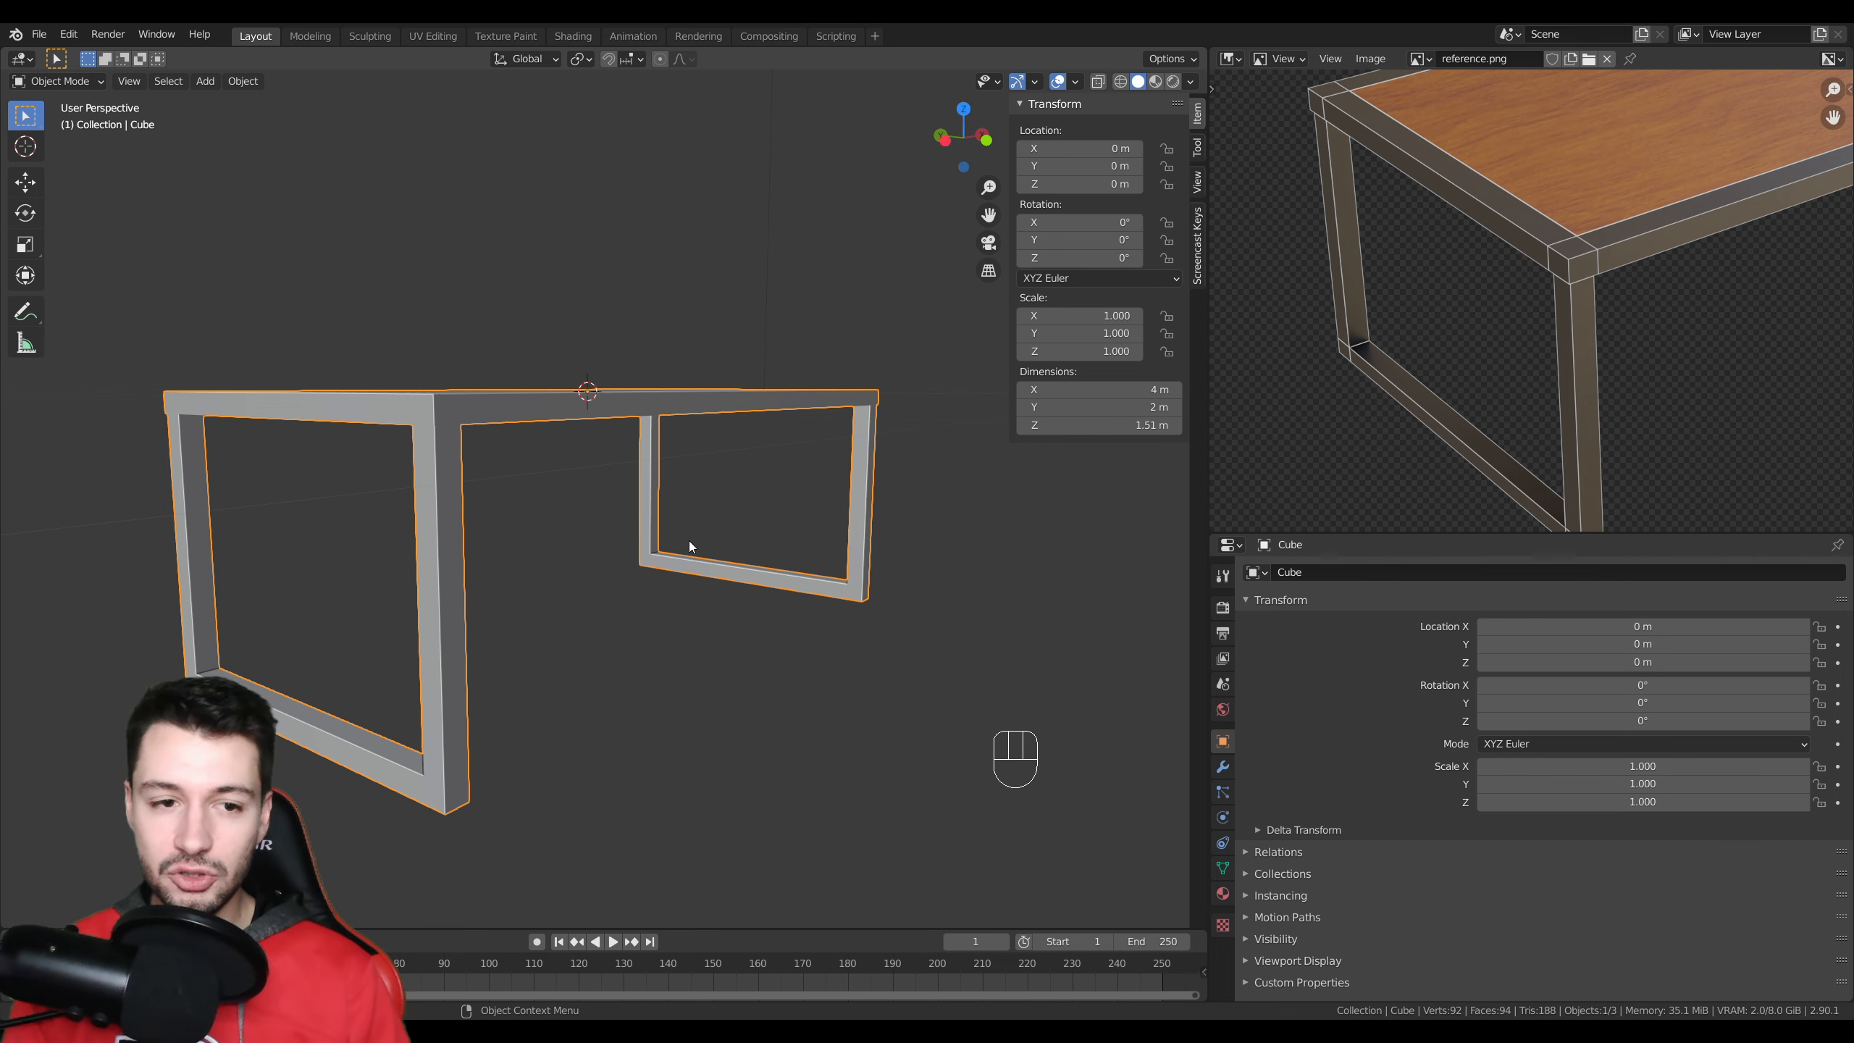
pyautogui.moveTo(690, 545); pyautogui.dragTo(769, 594, button='middle')
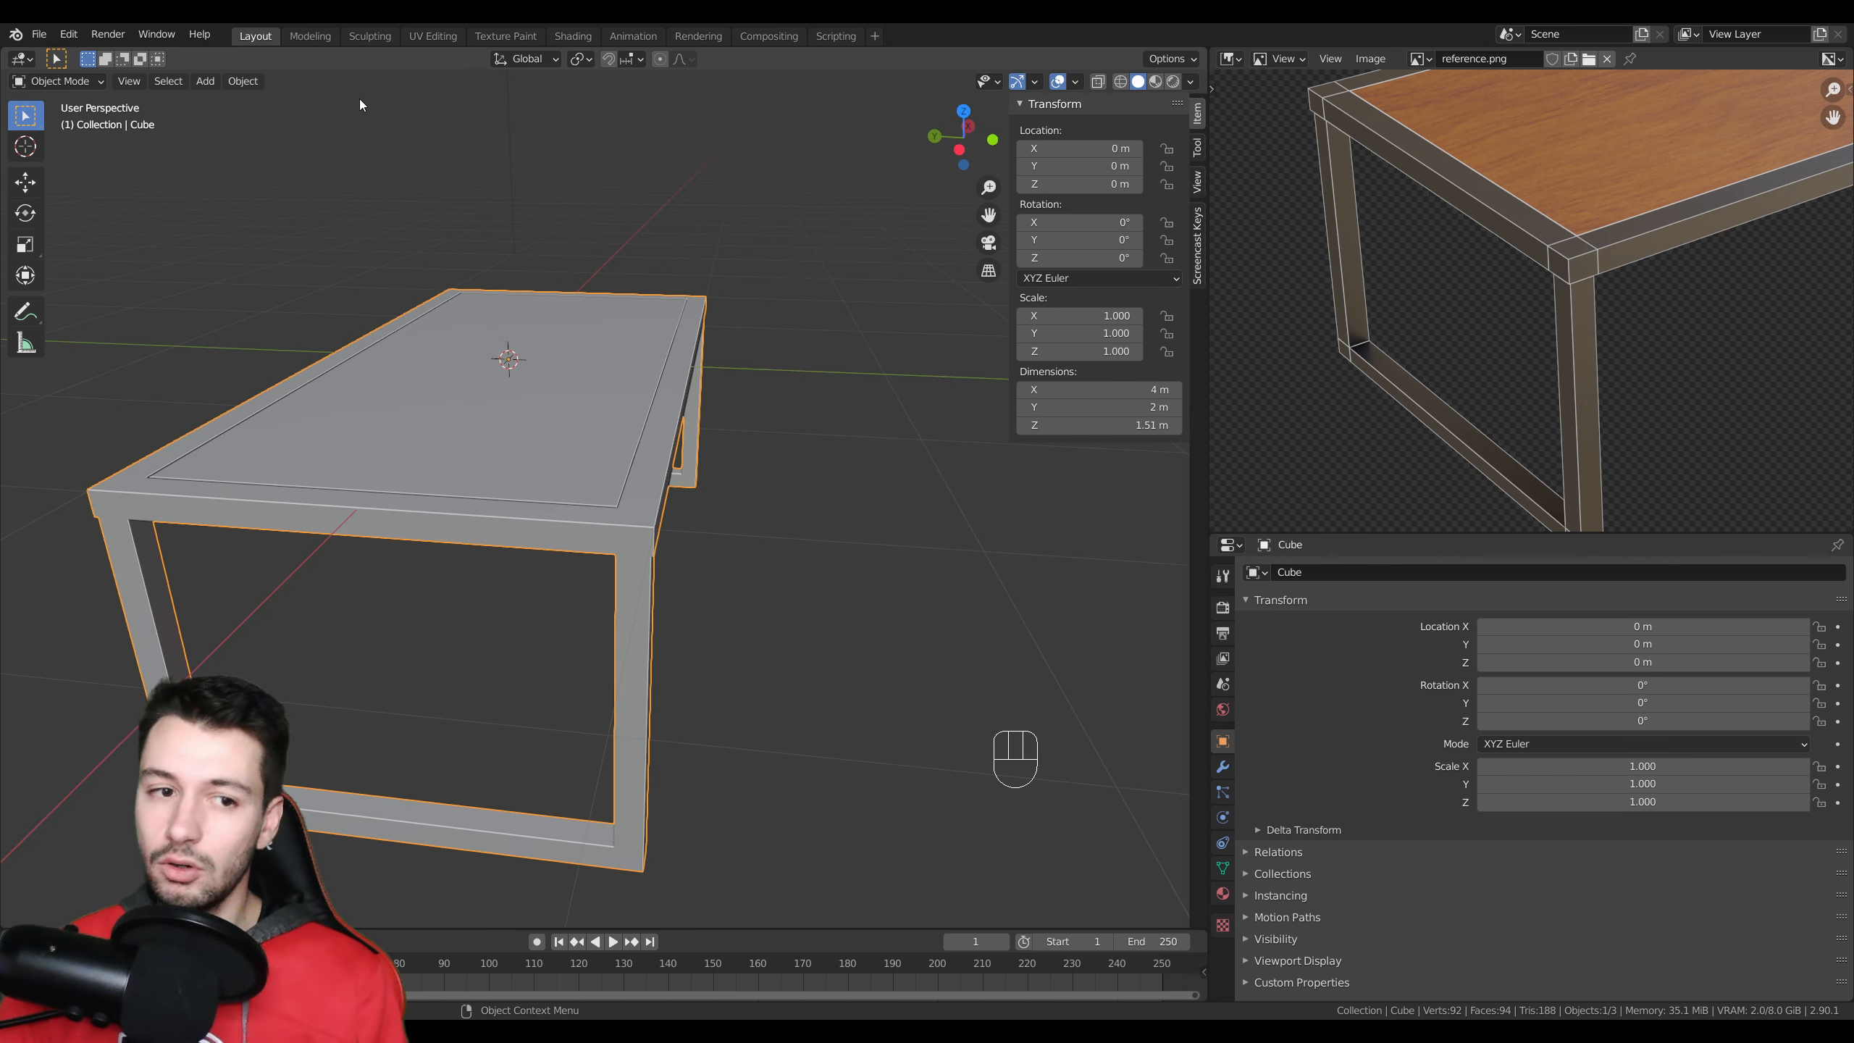
pyautogui.moveTo(580, 566)
pyautogui.mouseDown(button='middle')
pyautogui.moveTo(466, 550)
pyautogui.moveTo(585, 554)
pyautogui.mouseUp(button='middle')
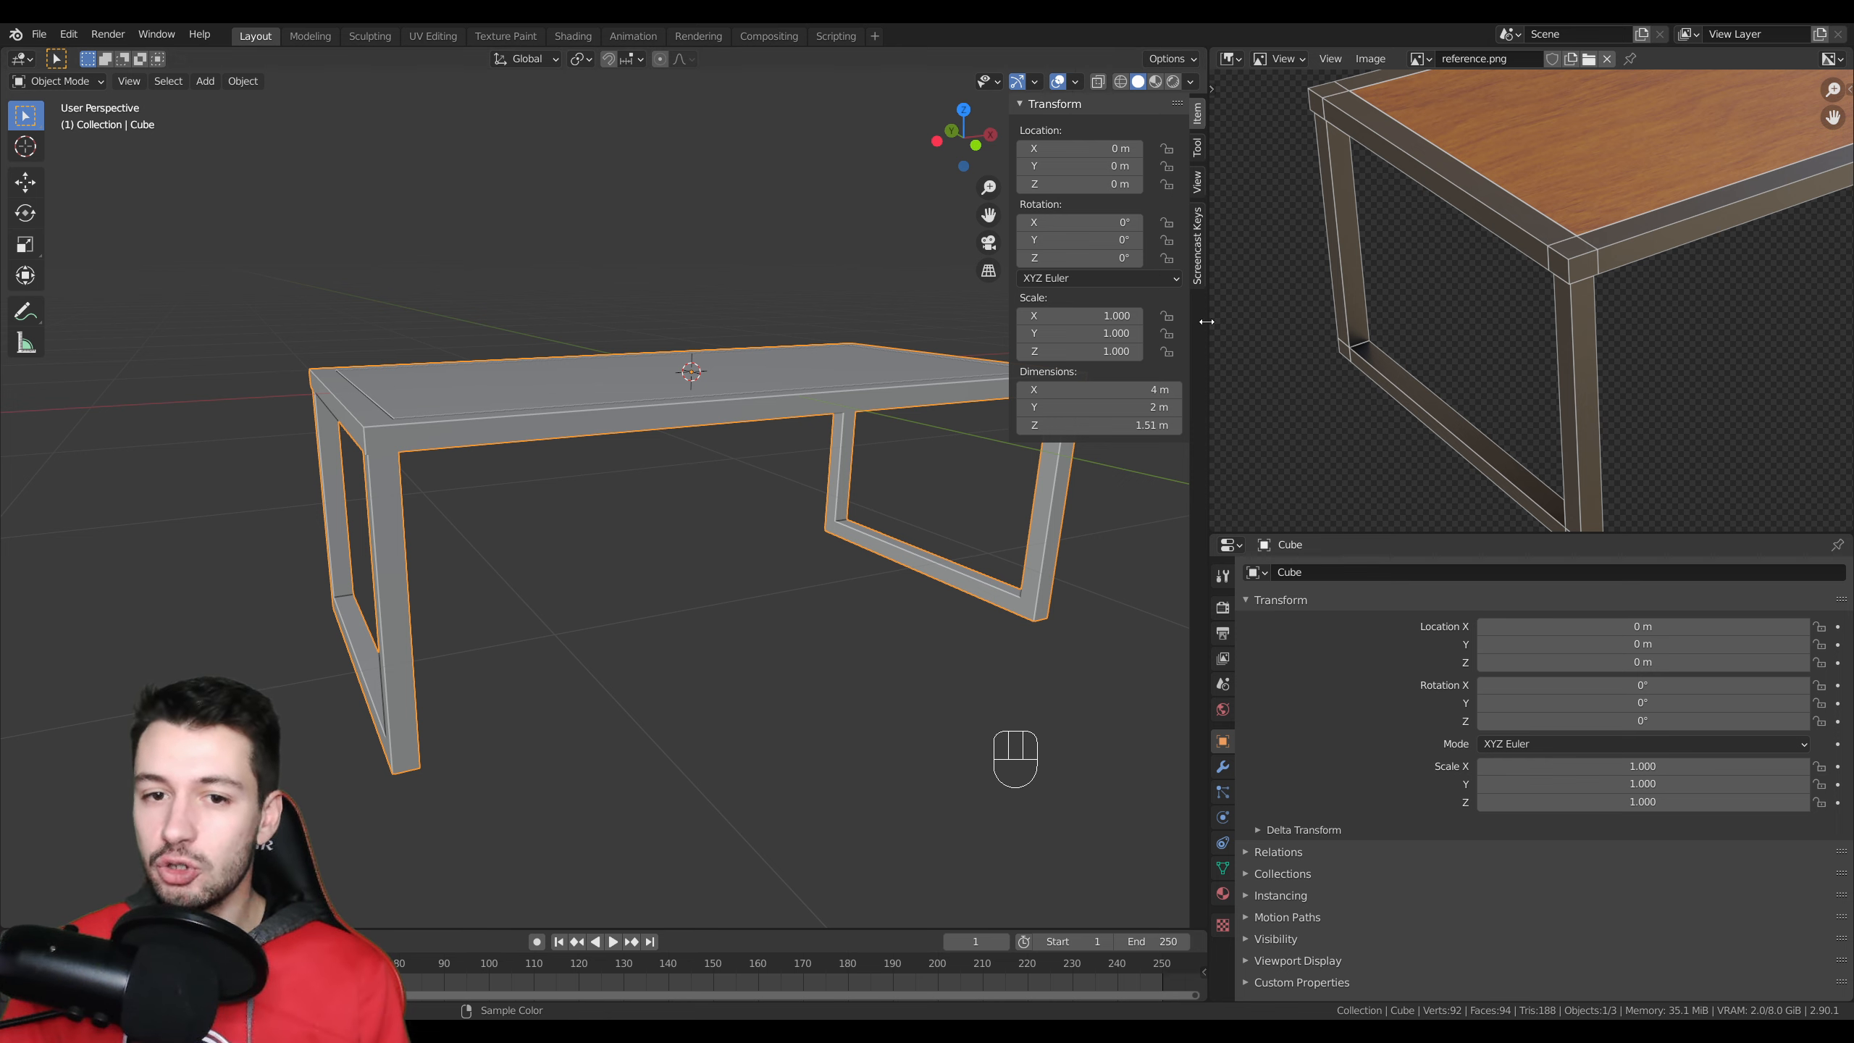
pyautogui.moveTo(992, 420); pyautogui.dragTo(838, 531, button='middle')
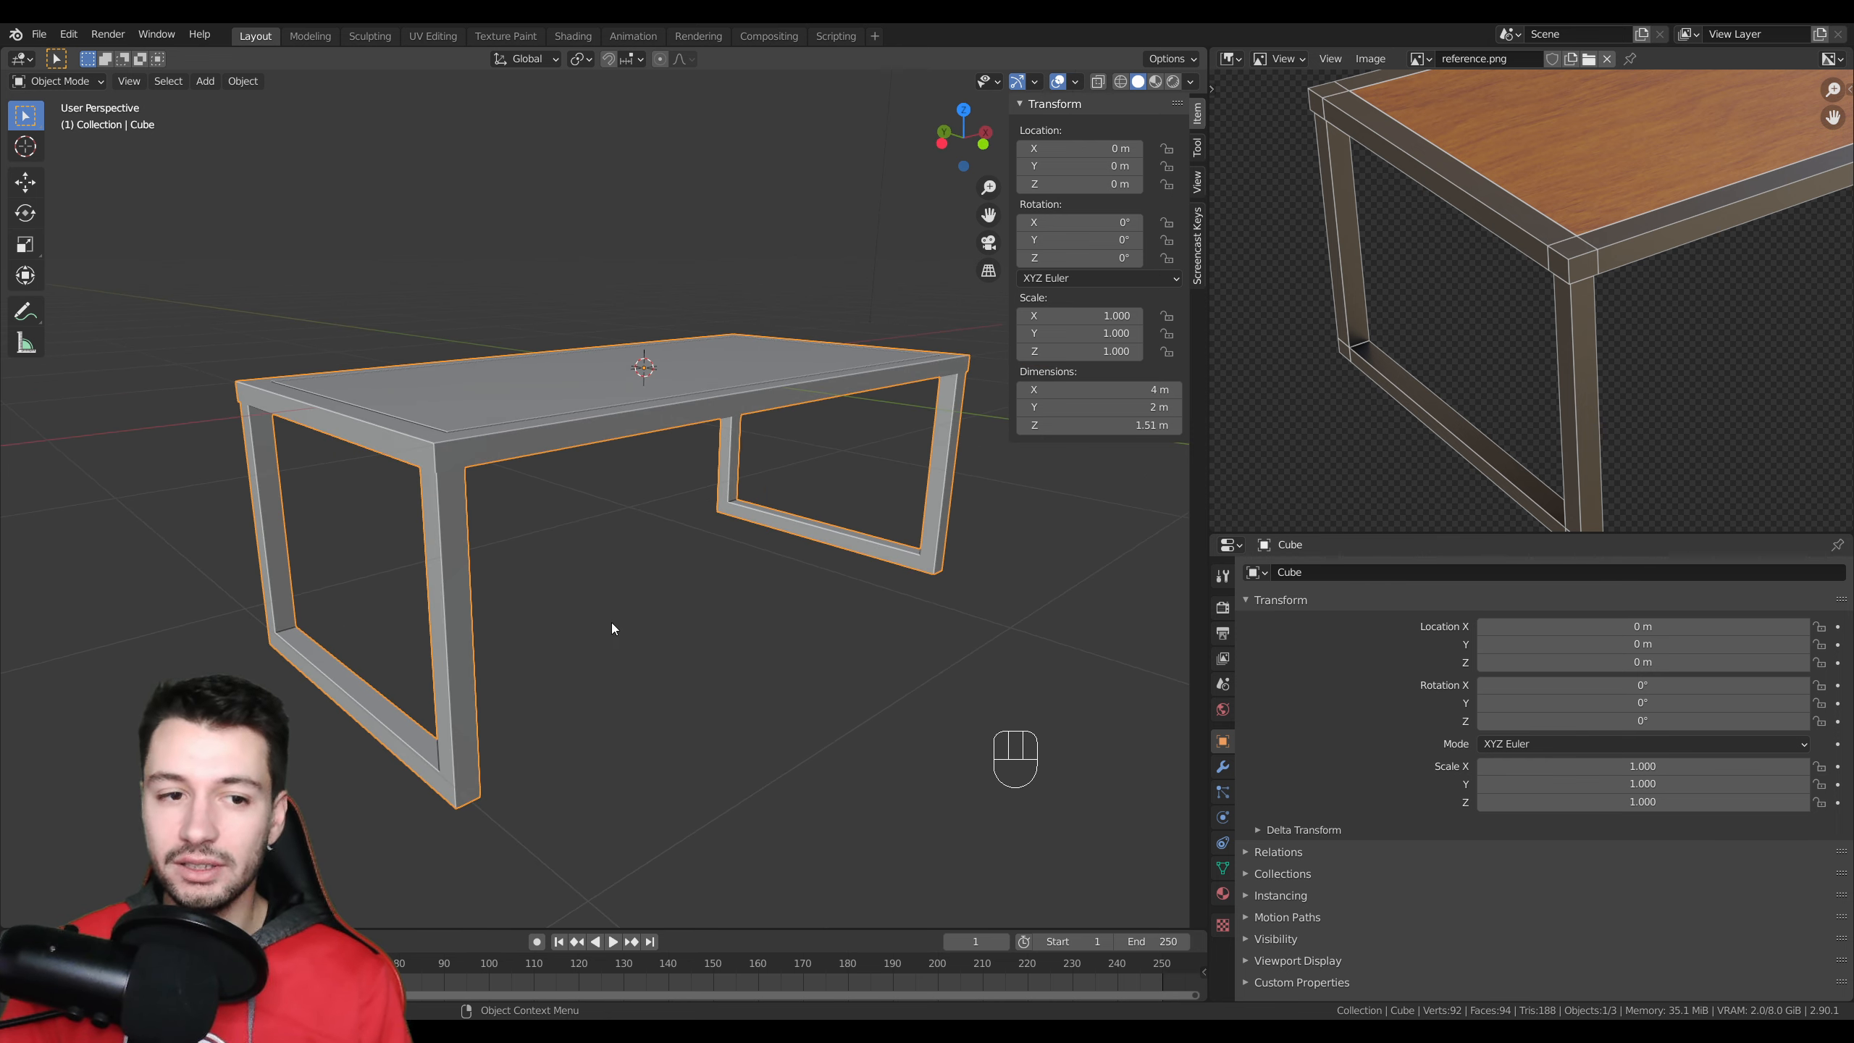
pyautogui.keyDown('shift'); pyautogui.moveTo(653, 543); pyautogui.dragTo(758, 569, button='middle'); pyautogui.keyUp('shift')
# - In Edit Mode with edge selection, loop-select the tabletop's outer upper edges on all four sides
pyautogui.press('Tab')
pyautogui.scroll(2, 757, 568)
pyautogui.keyDown('shift'); pyautogui.moveTo(584, 541); pyautogui.dragTo(738, 593, button='middle'); pyautogui.keyUp('shift')
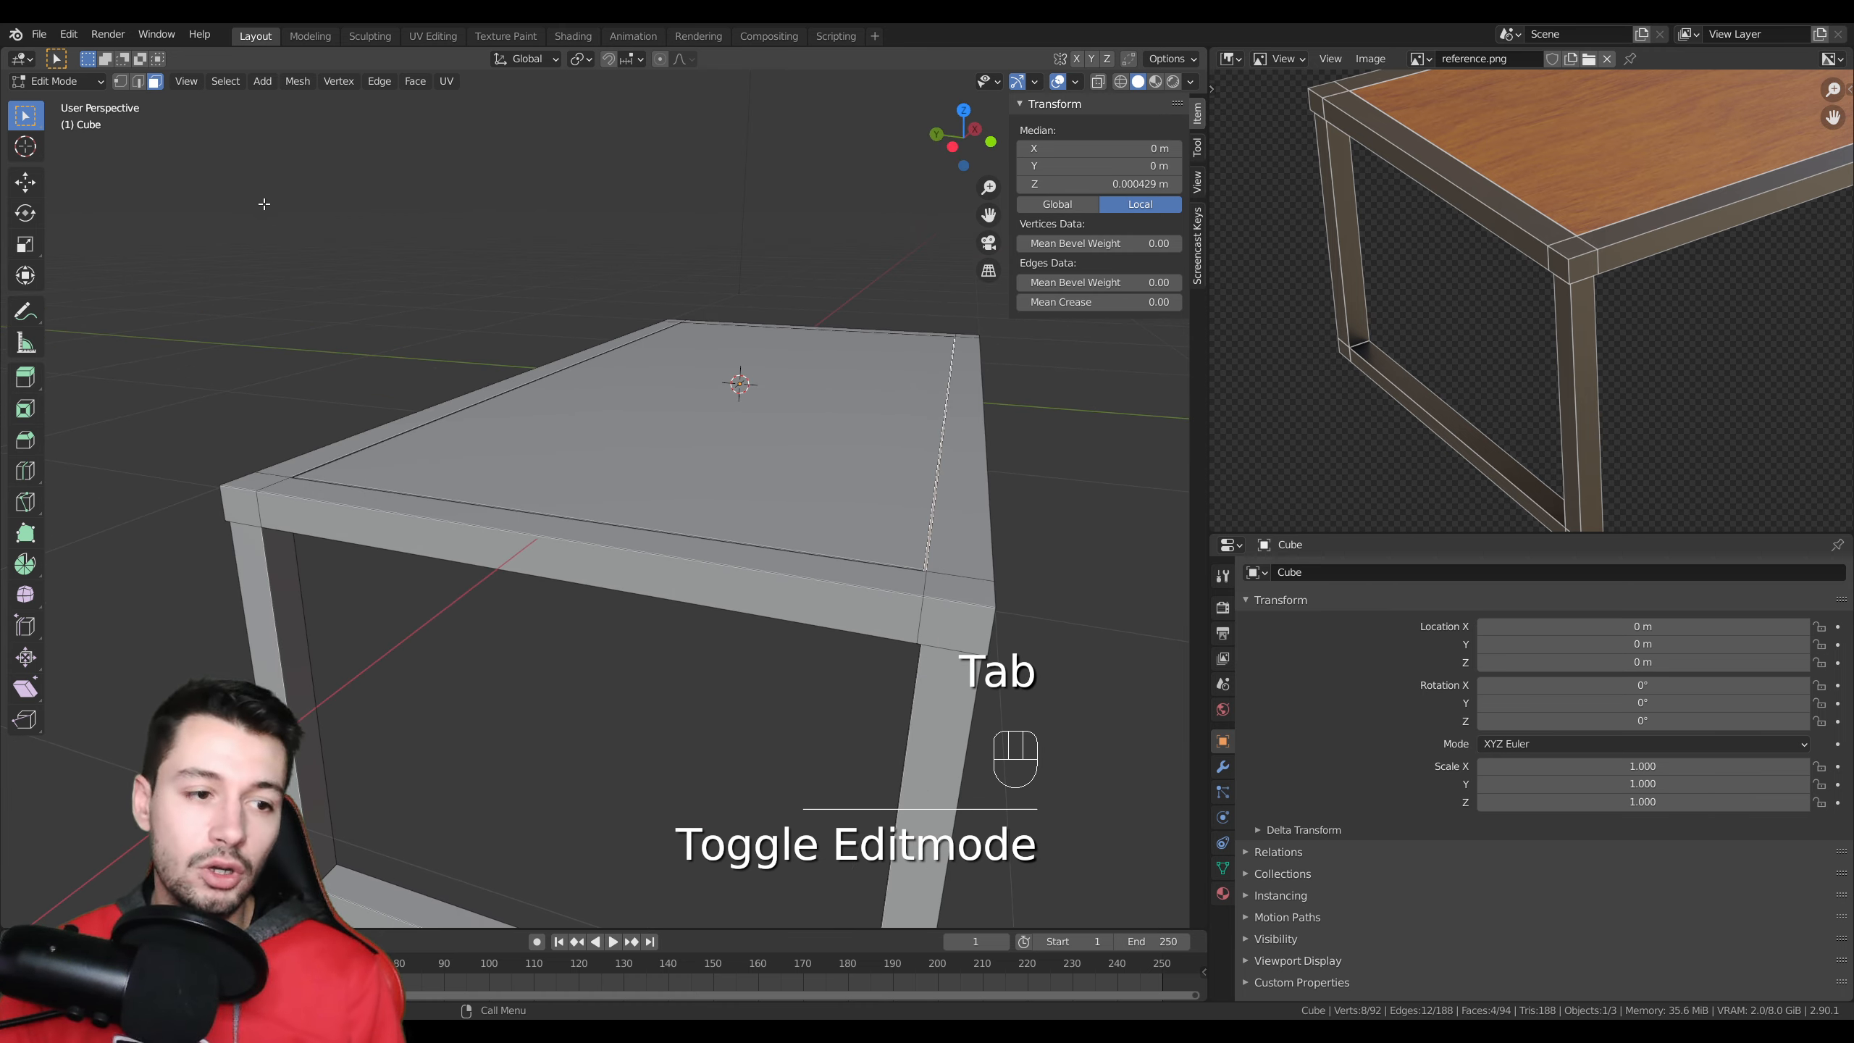
pyautogui.click(137, 82)
pyautogui.keyDown('alt'); pyautogui.click(394, 513); pyautogui.keyUp('alt')
pyautogui.moveTo(394, 515); pyautogui.dragTo(481, 521, button='middle')
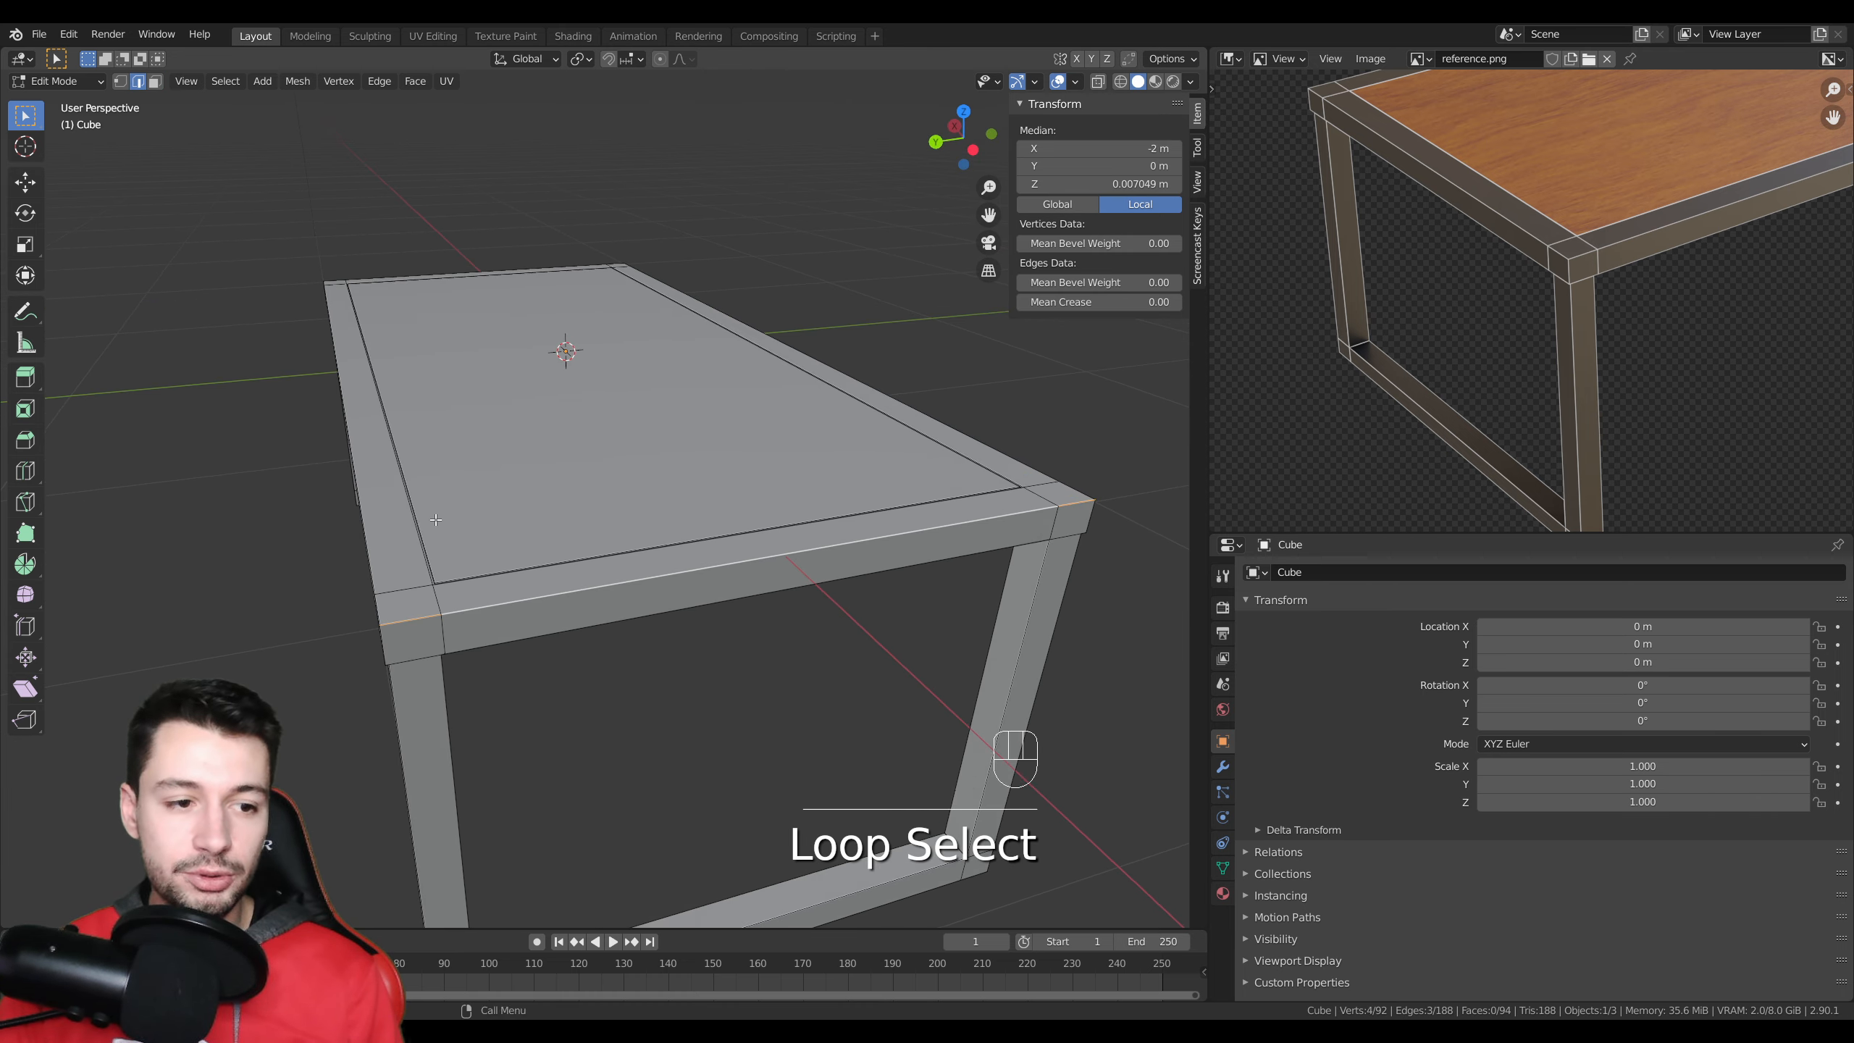
pyautogui.keyDown('alt'); pyautogui.keyDown('shift'); pyautogui.click(371, 554); pyautogui.keyUp('shift'); pyautogui.keyUp('alt')
pyautogui.moveTo(371, 554); pyautogui.dragTo(656, 570, button='middle')
pyautogui.keyDown('shift'); pyautogui.moveTo(657, 570); pyautogui.dragTo(868, 292, button='middle'); pyautogui.keyUp('shift')
pyautogui.scroll(-3, 868, 292)
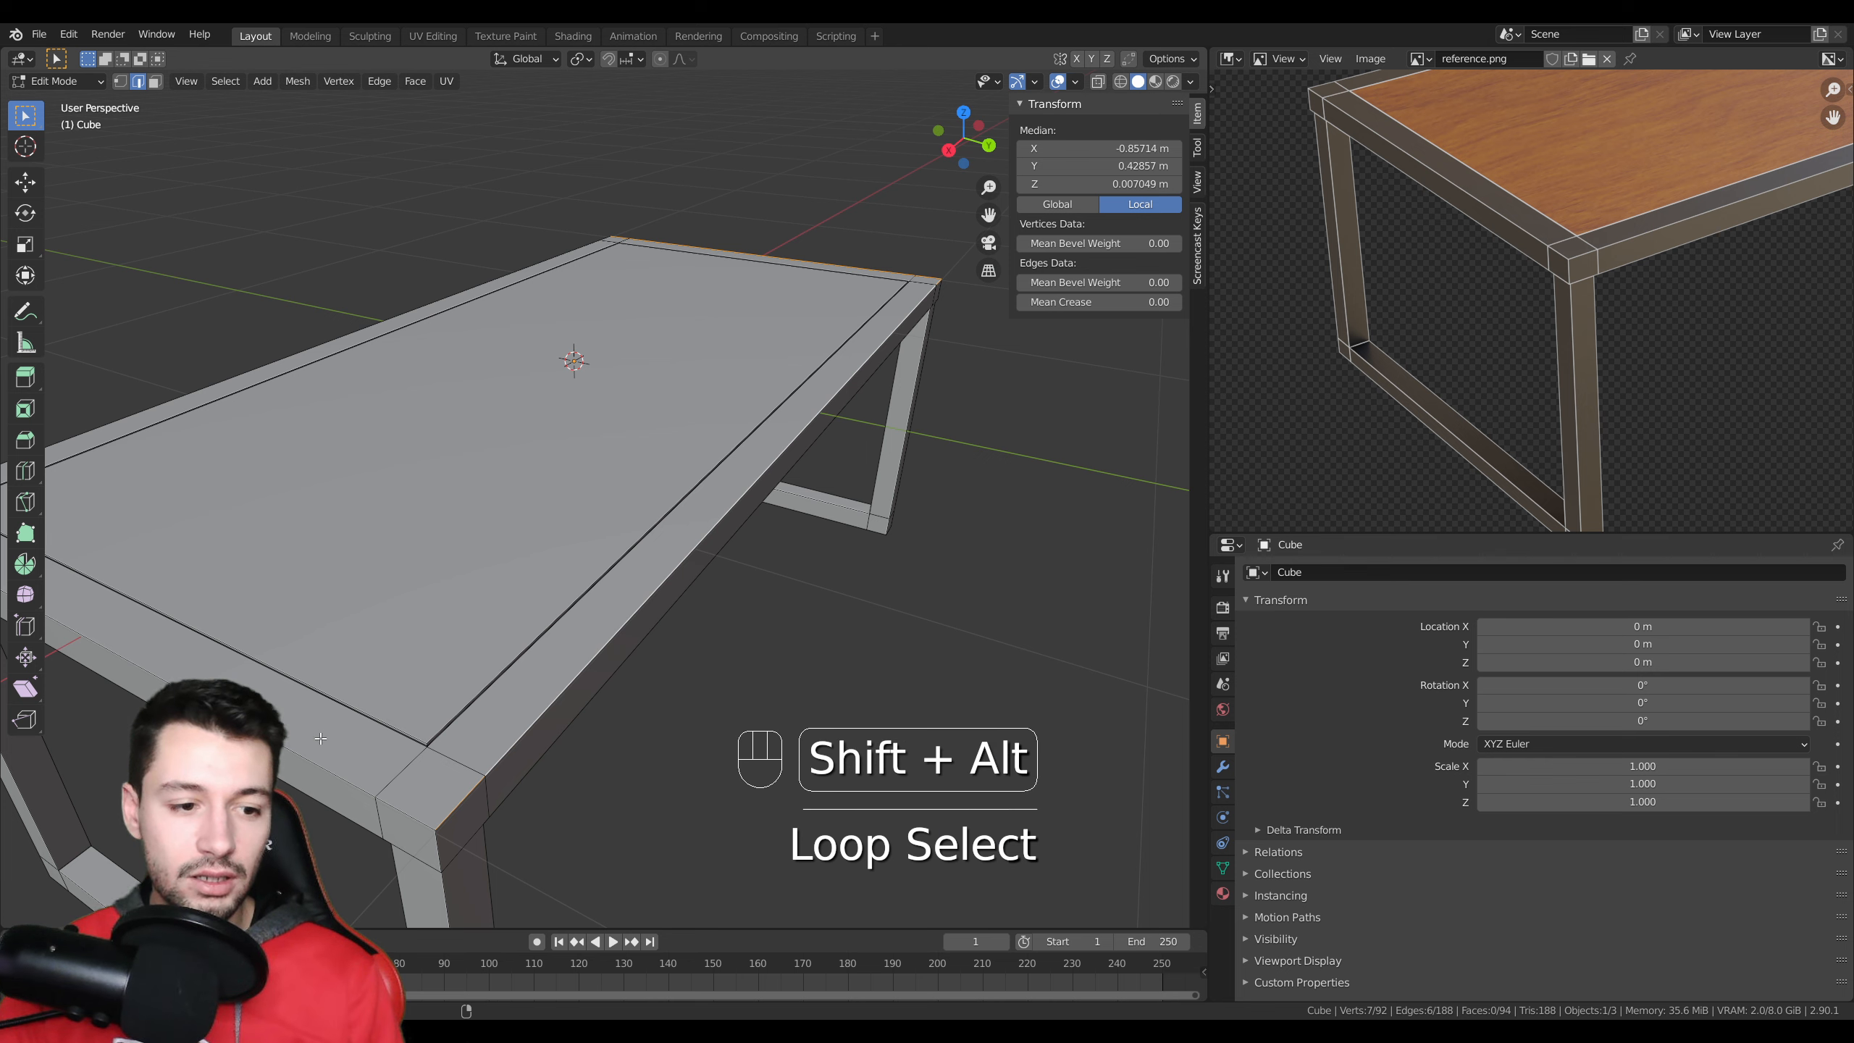
pyautogui.moveTo(320, 738); pyautogui.dragTo(526, 687, button='middle')
pyautogui.keyDown('alt'); pyautogui.keyDown('shift'); pyautogui.click(743, 603); pyautogui.keyUp('shift'); pyautogui.keyUp('alt')
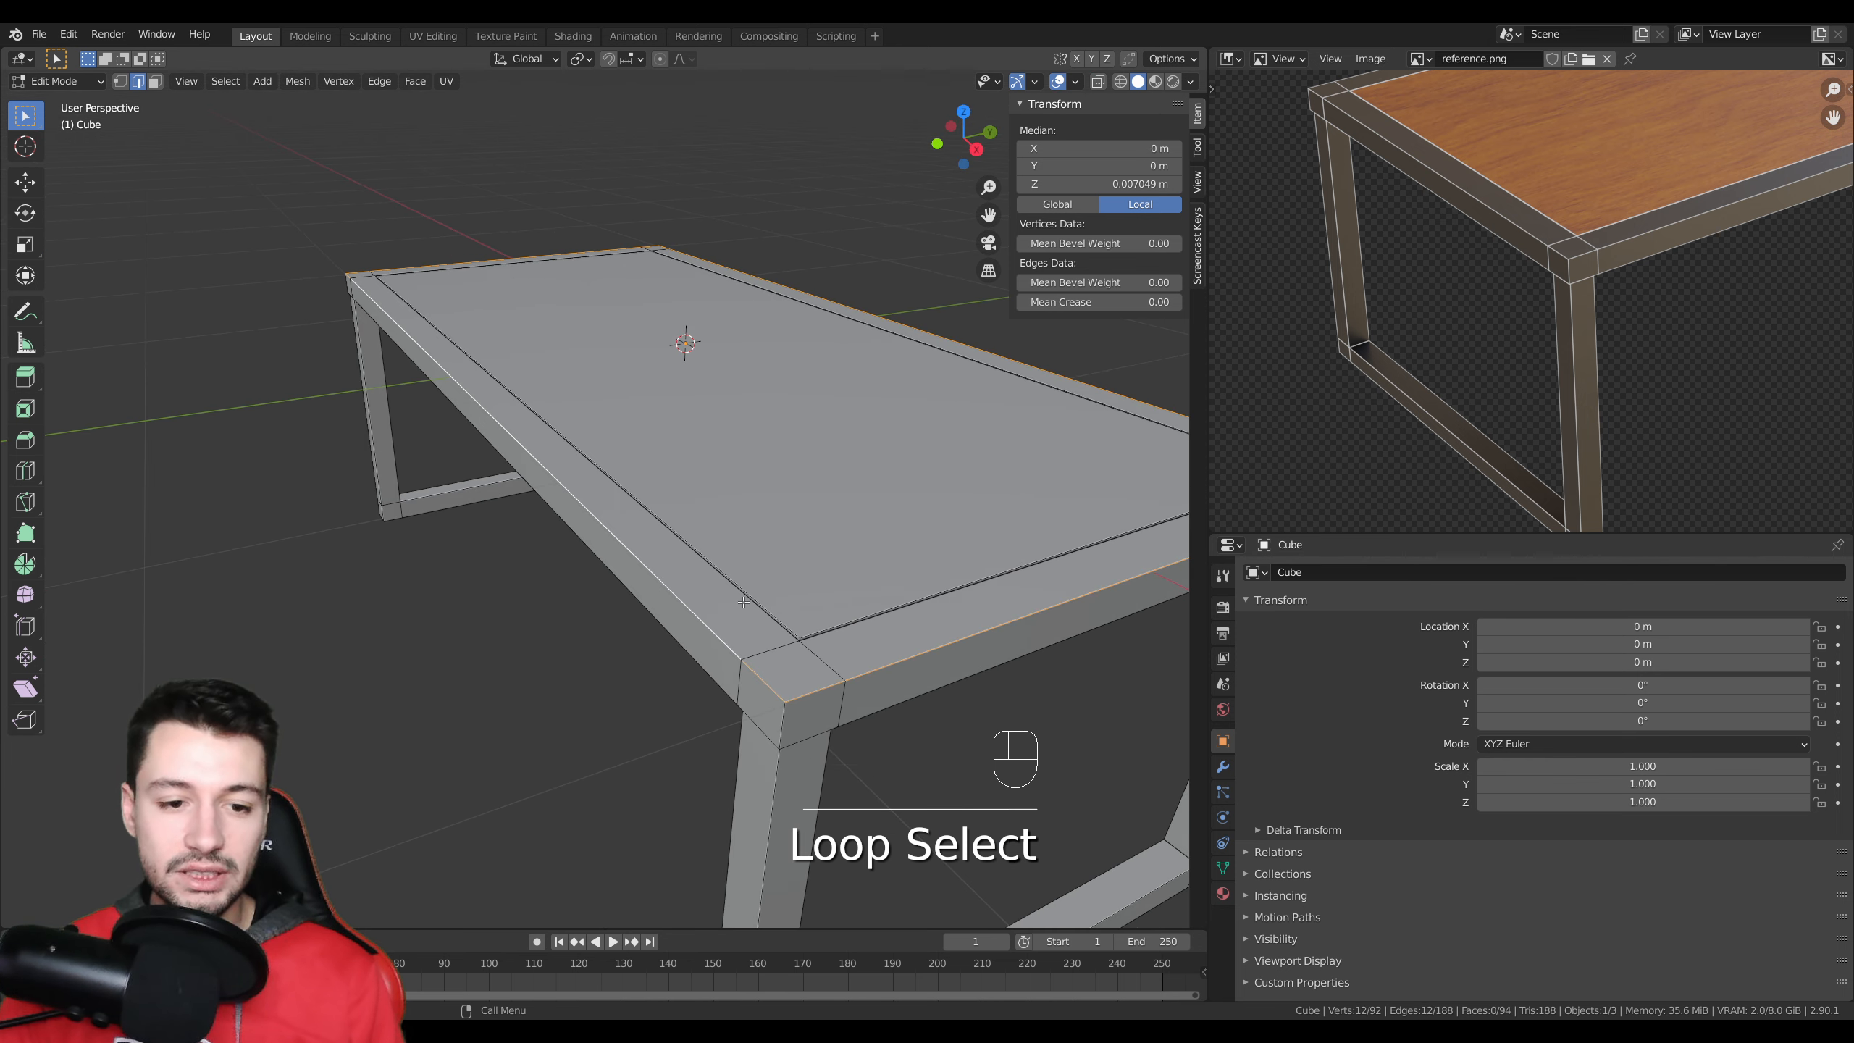
# - Try a one-segment bevel on the selected outer edges, undo it, and return to Object Mode
pyautogui.hotkey('ctrl', 'b')
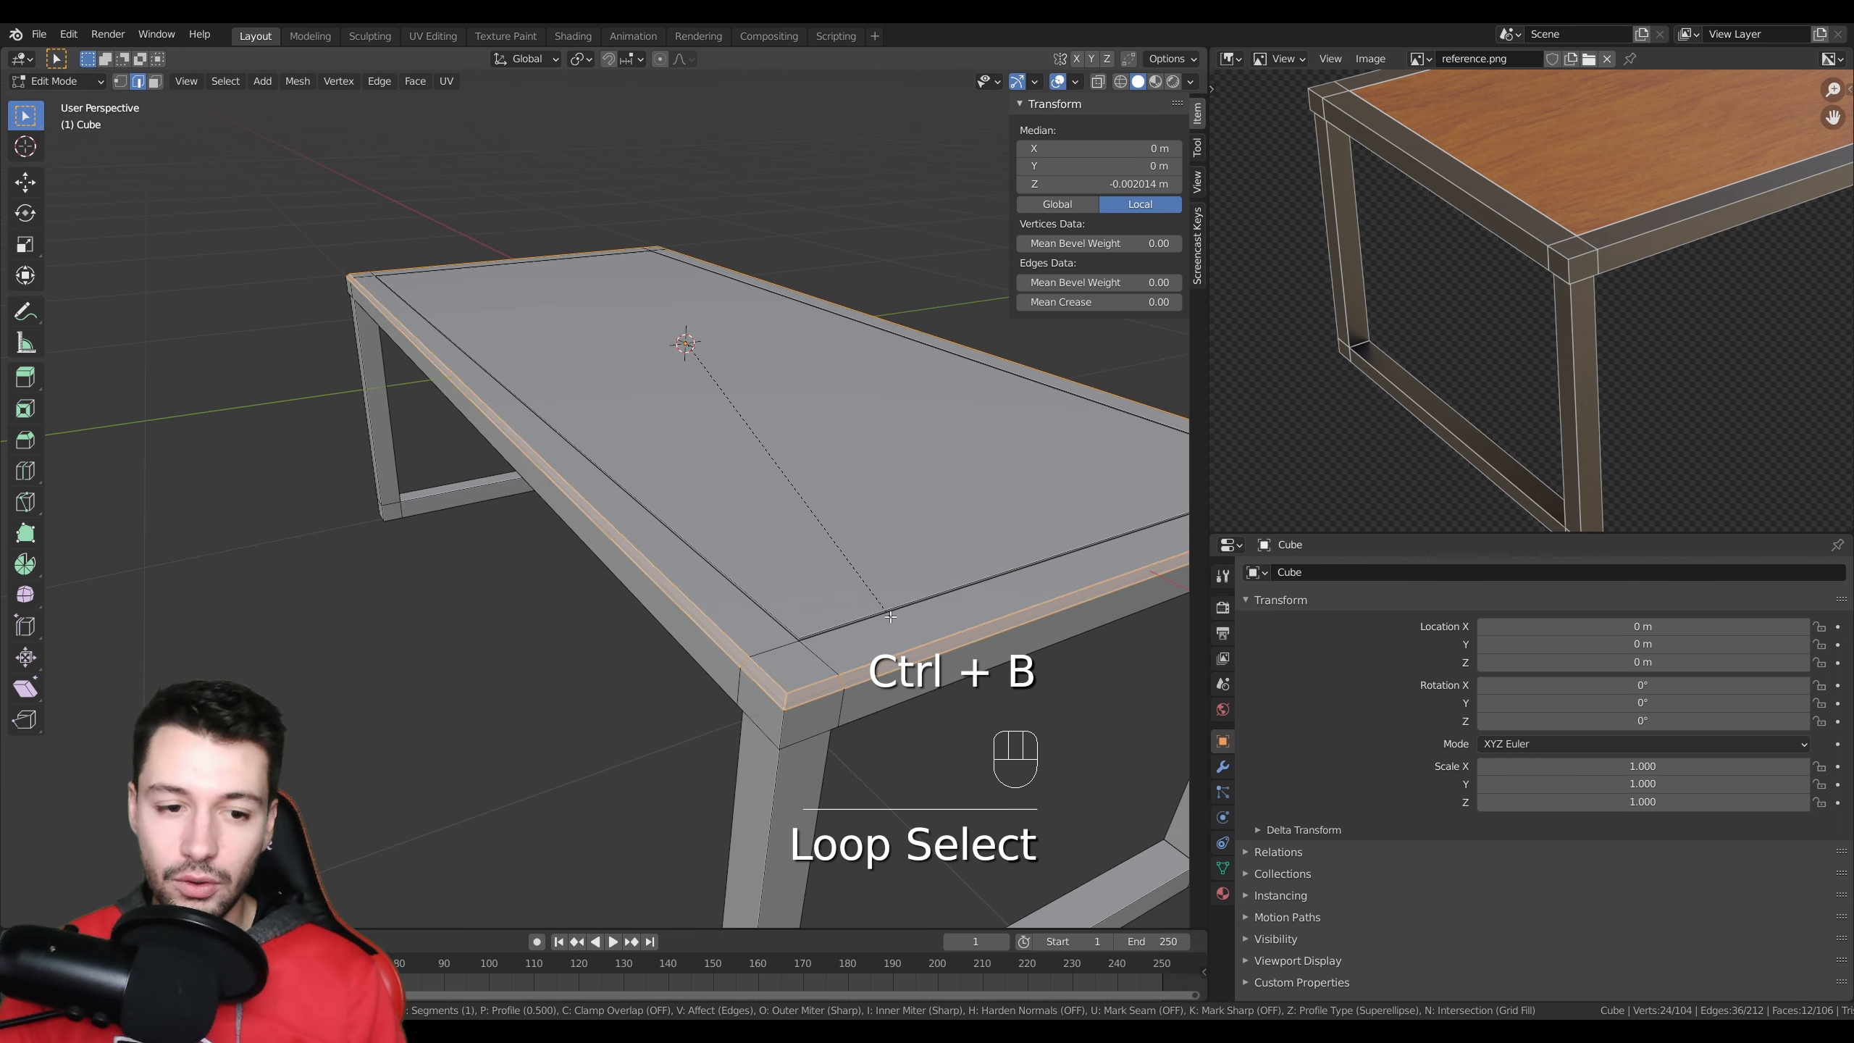
pyautogui.click(891, 616)
pyautogui.moveTo(890, 617); pyautogui.dragTo(779, 556, button='middle')
pyautogui.hotkey('ctrl', 'z')
pyautogui.press('Tab')
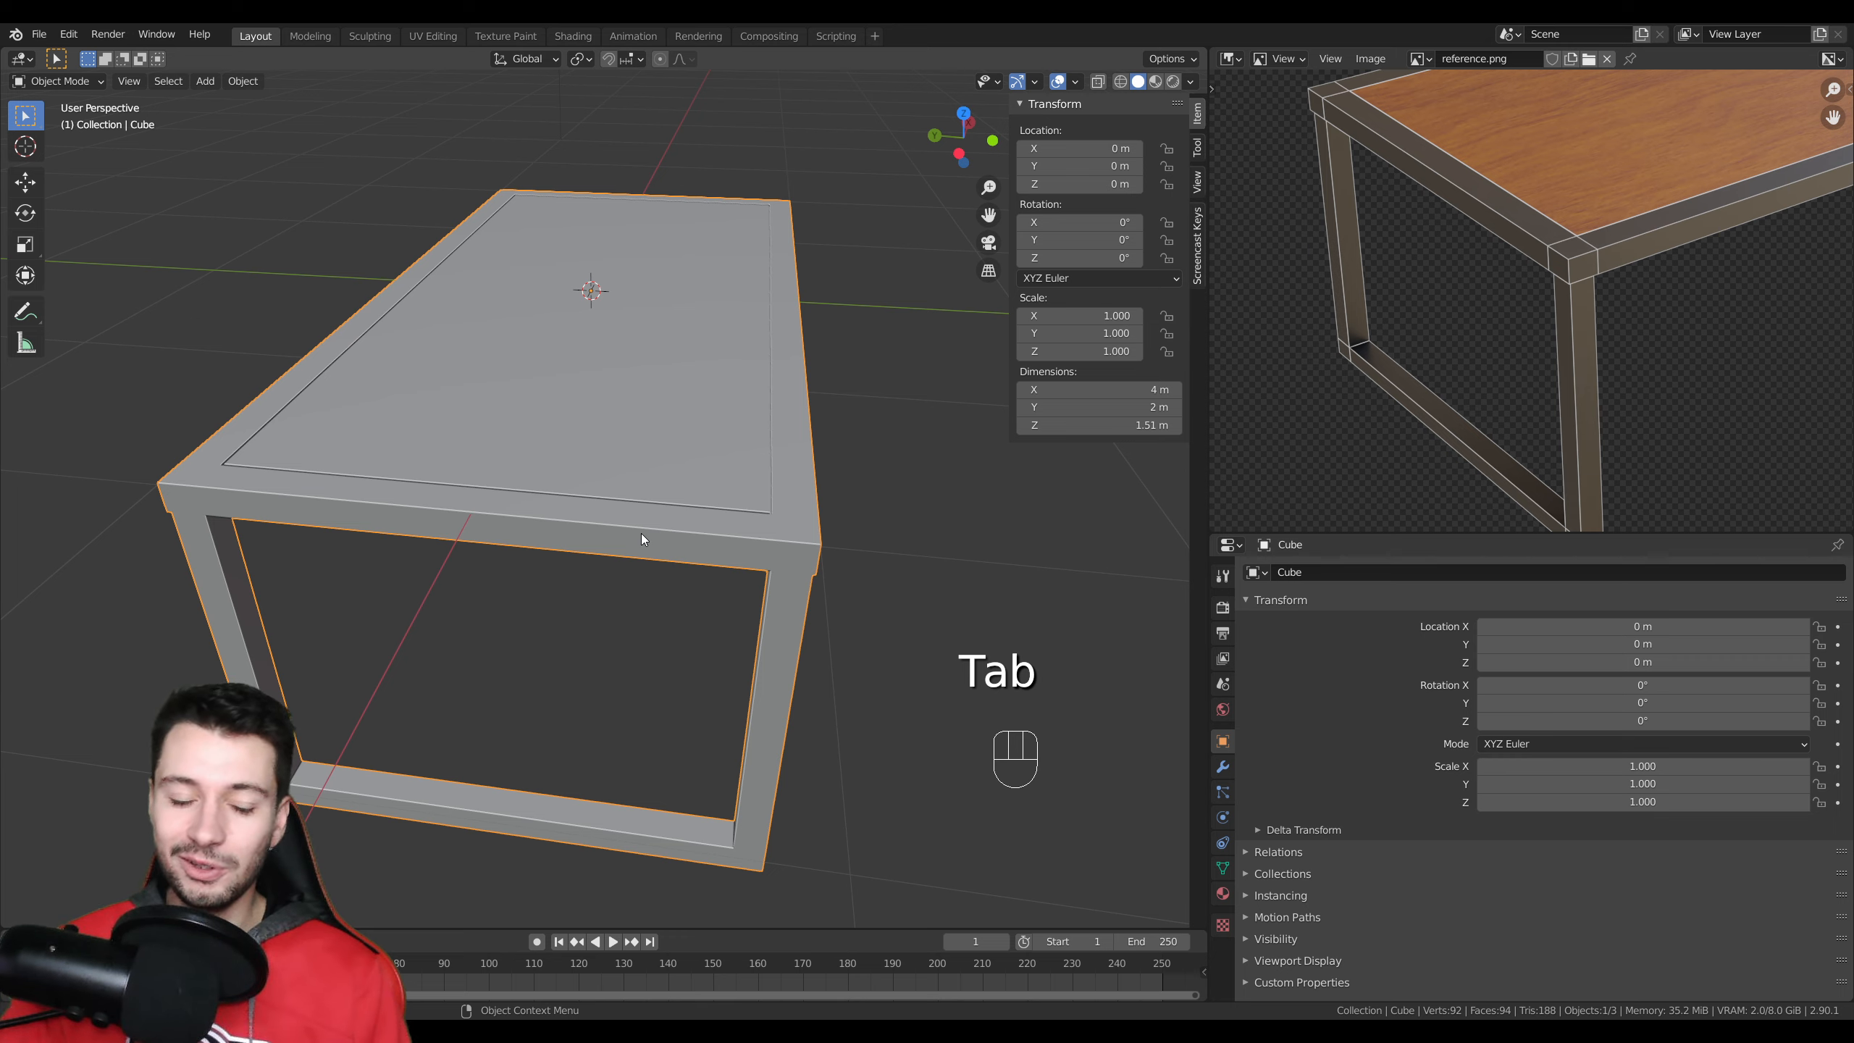
pyautogui.moveTo(642, 539); pyautogui.dragTo(704, 580, button='middle')
pyautogui.scroll(-3, 933, 577)
pyautogui.moveTo(932, 577); pyautogui.dragTo(1159, 513, button='middle')
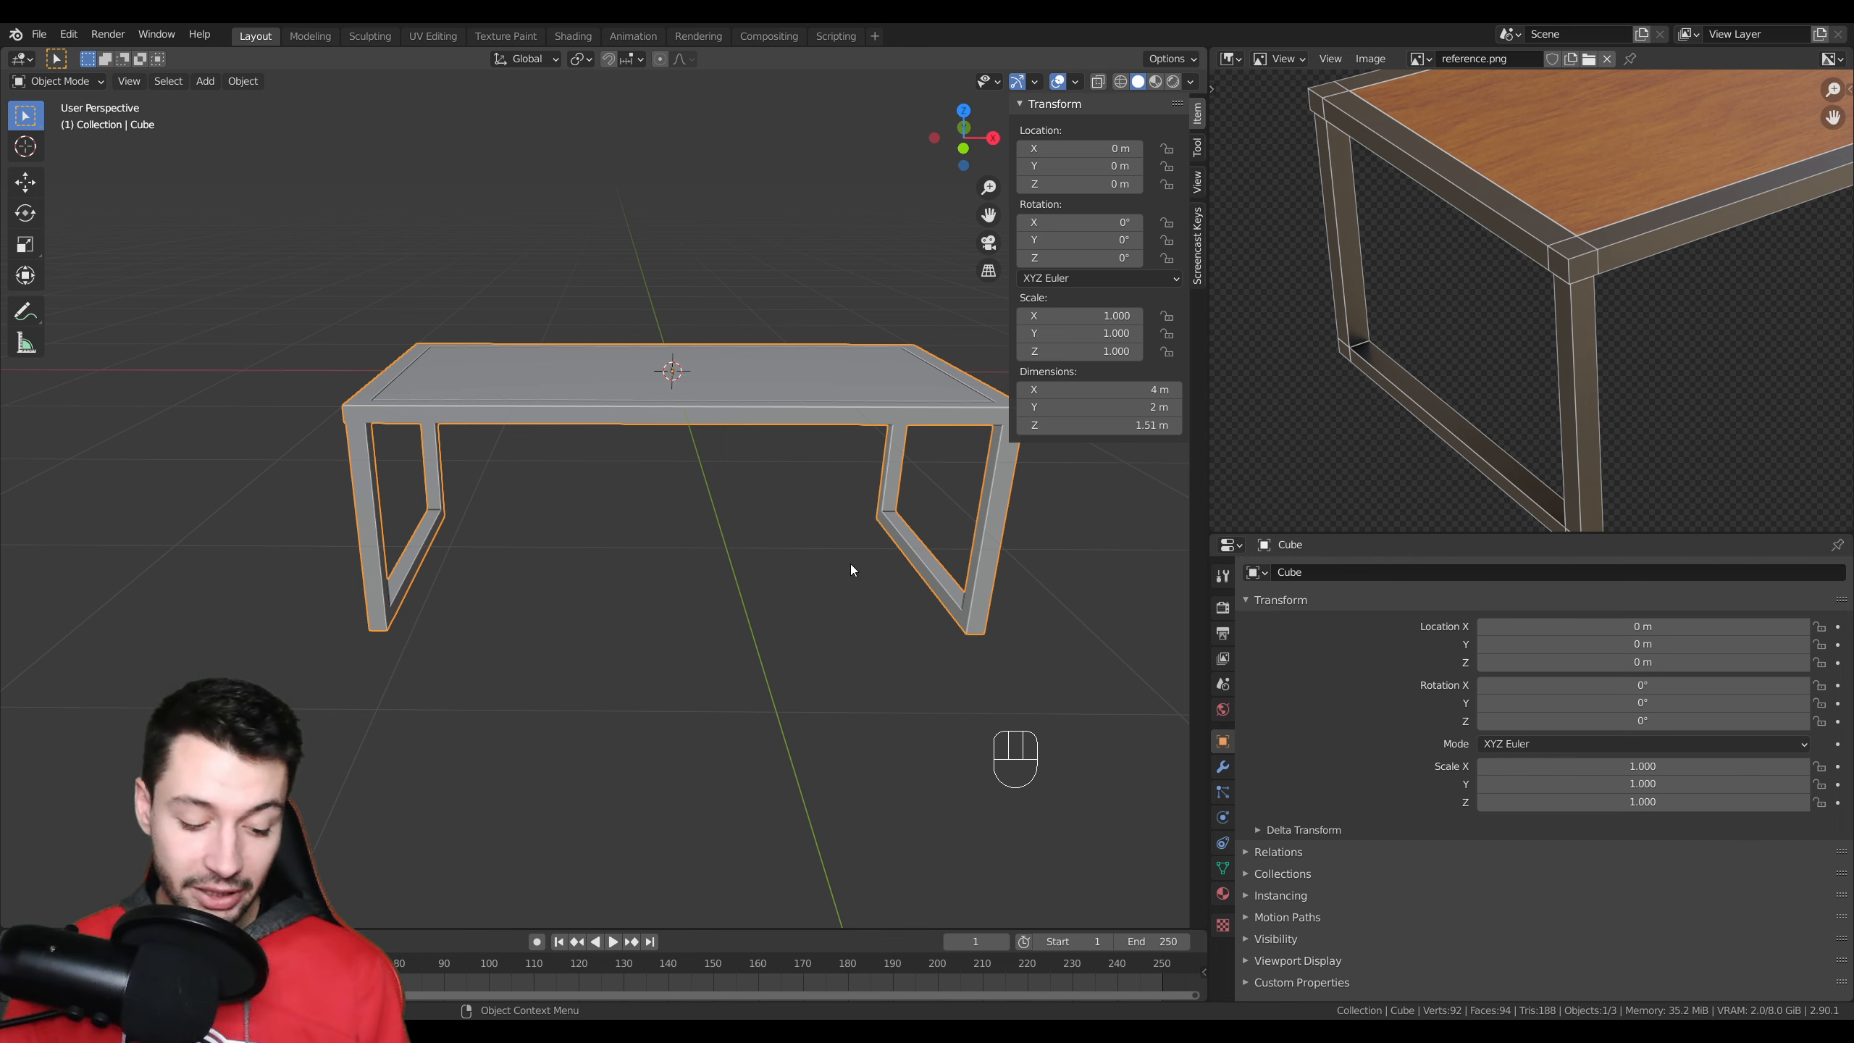
pyautogui.keyDown('shift'); pyautogui.moveTo(868, 570); pyautogui.dragTo(770, 553, button='middle'); pyautogui.keyUp('shift')
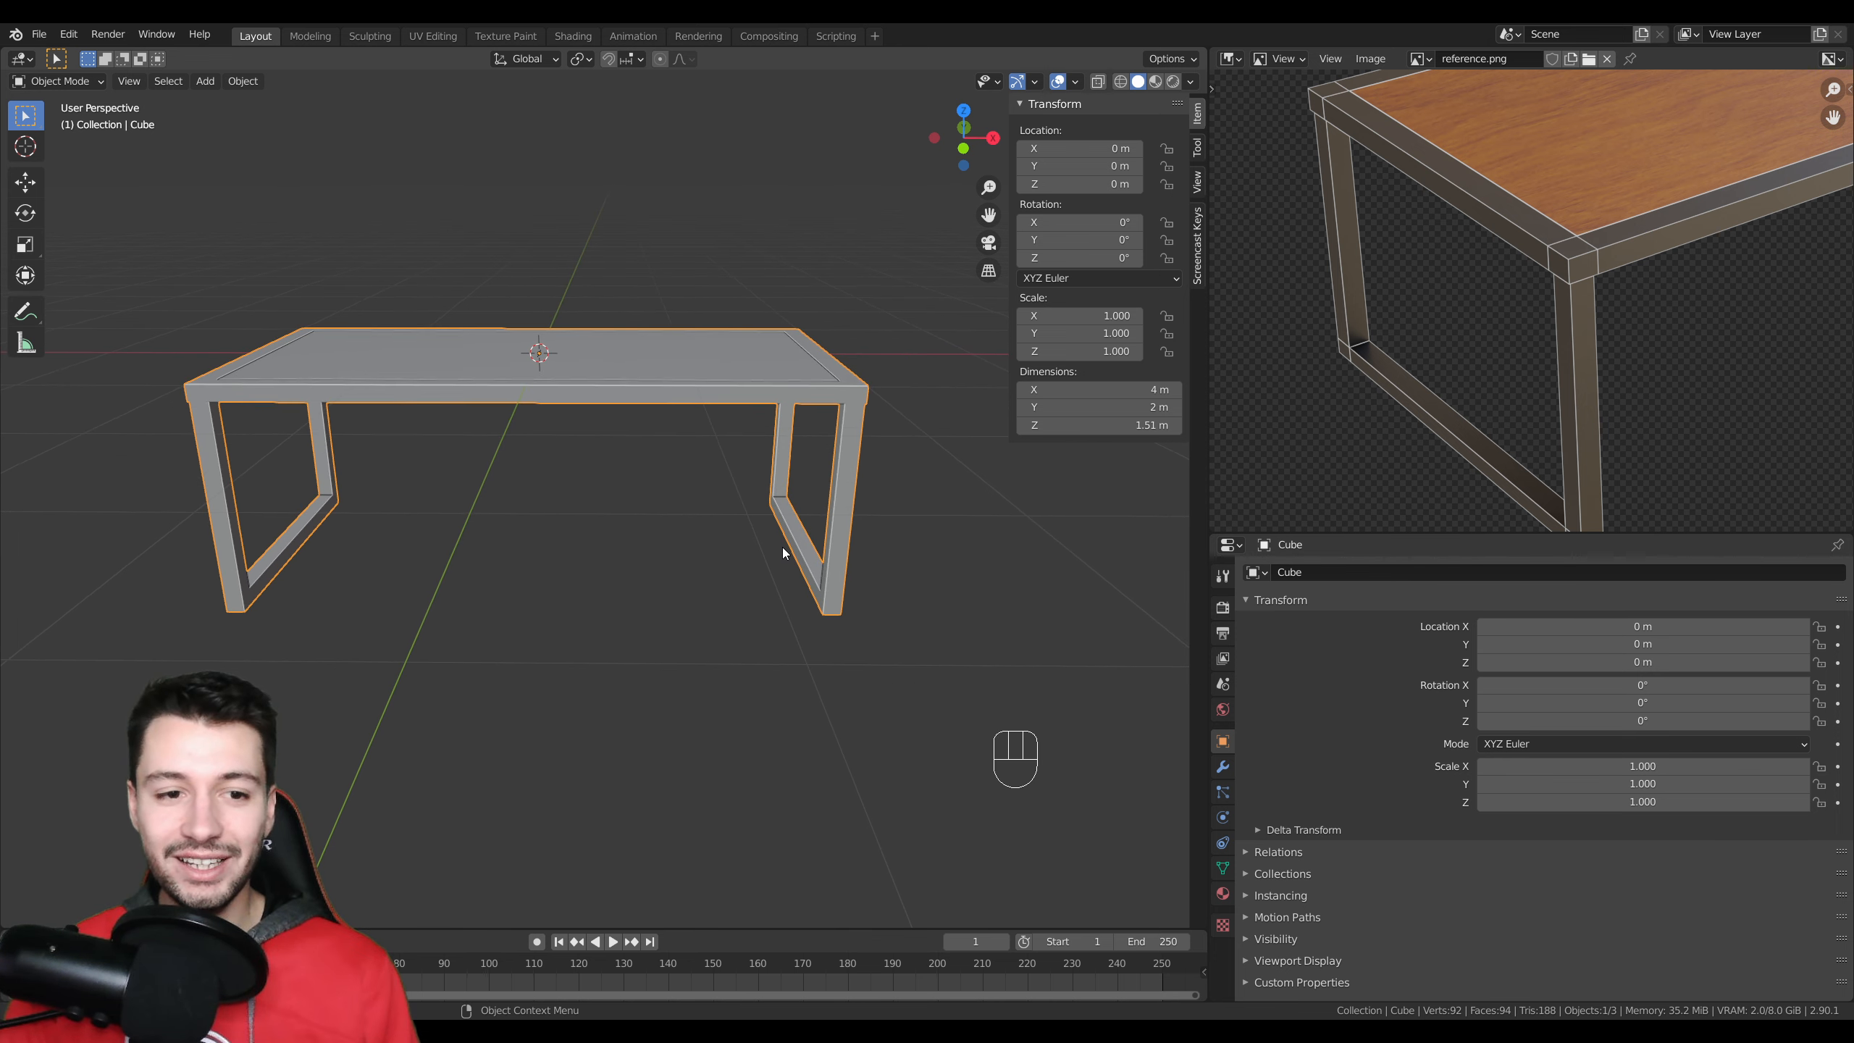